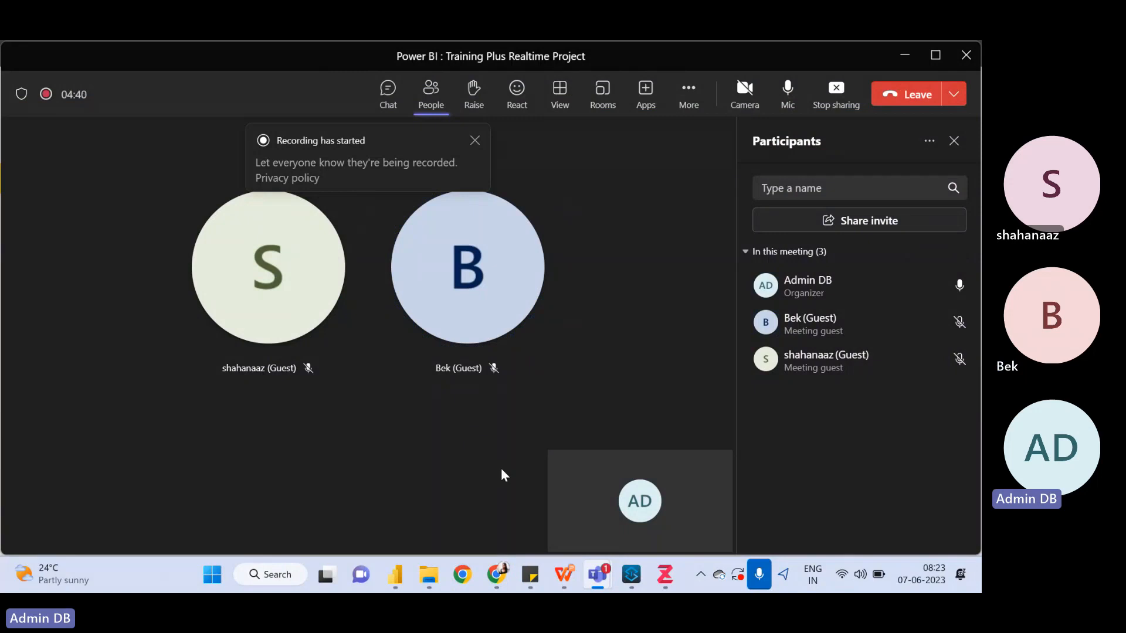
Switch to Power BI Desktop and display the formula of the Order Quantity measure in the Measure Table
click(397, 574)
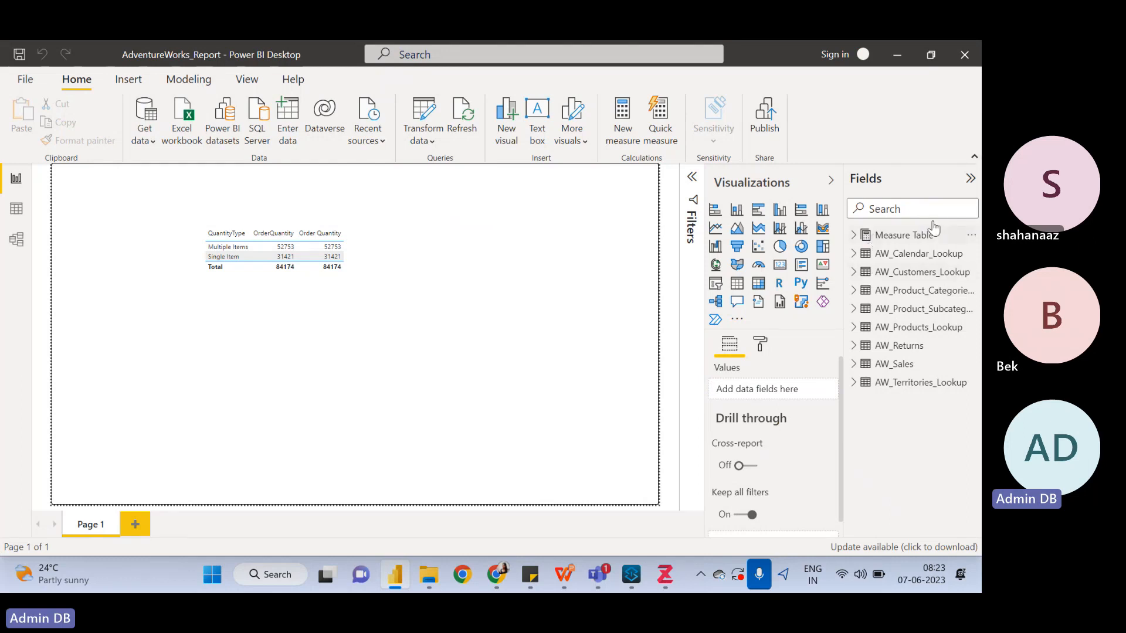
click(853, 237)
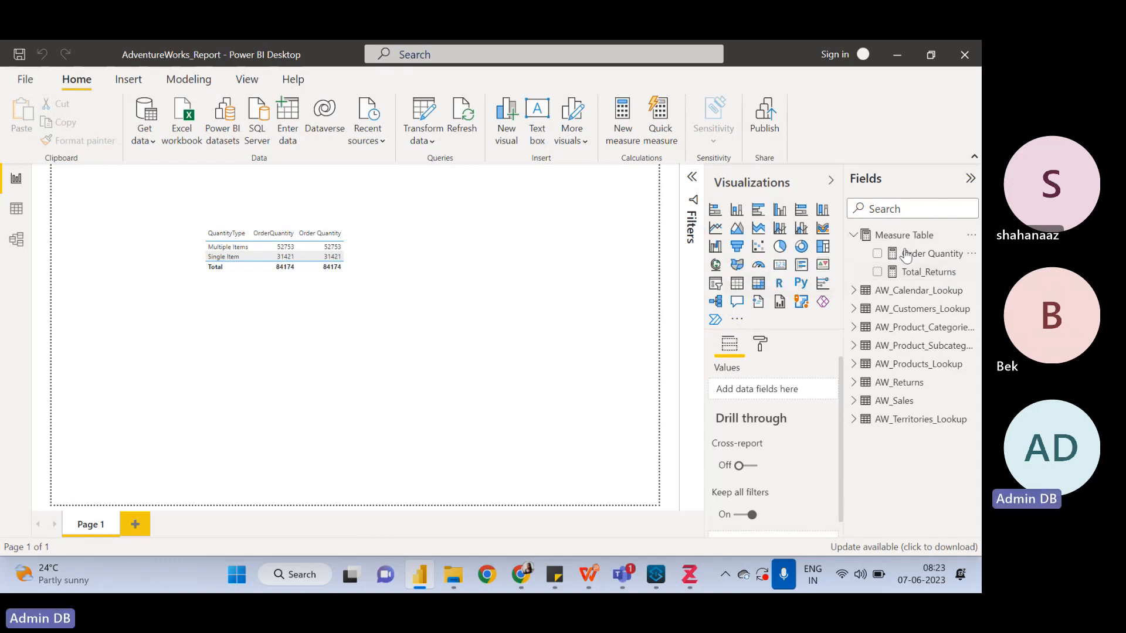
click(925, 259)
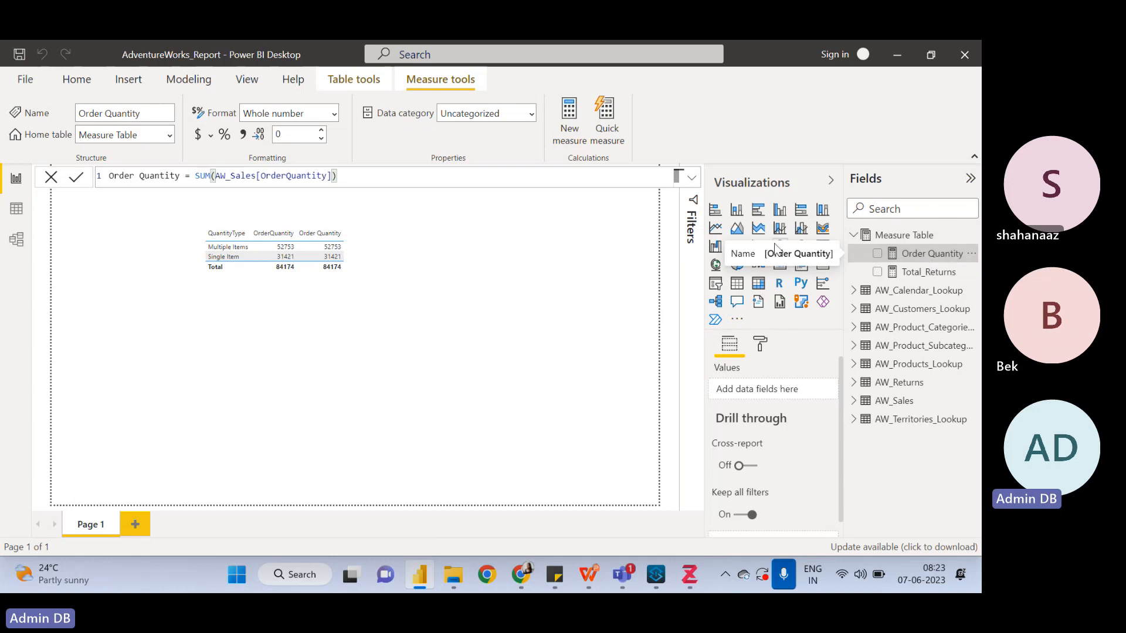
Show the AW_Sales table's data and clear the filter on its QuantityType column
click(16, 209)
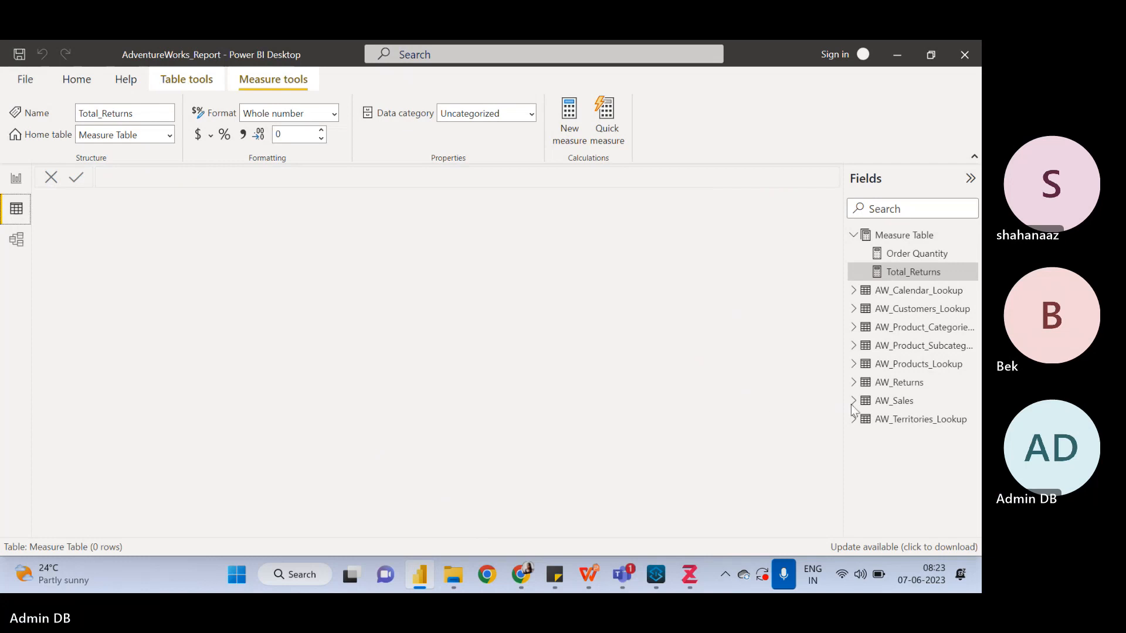
click(894, 402)
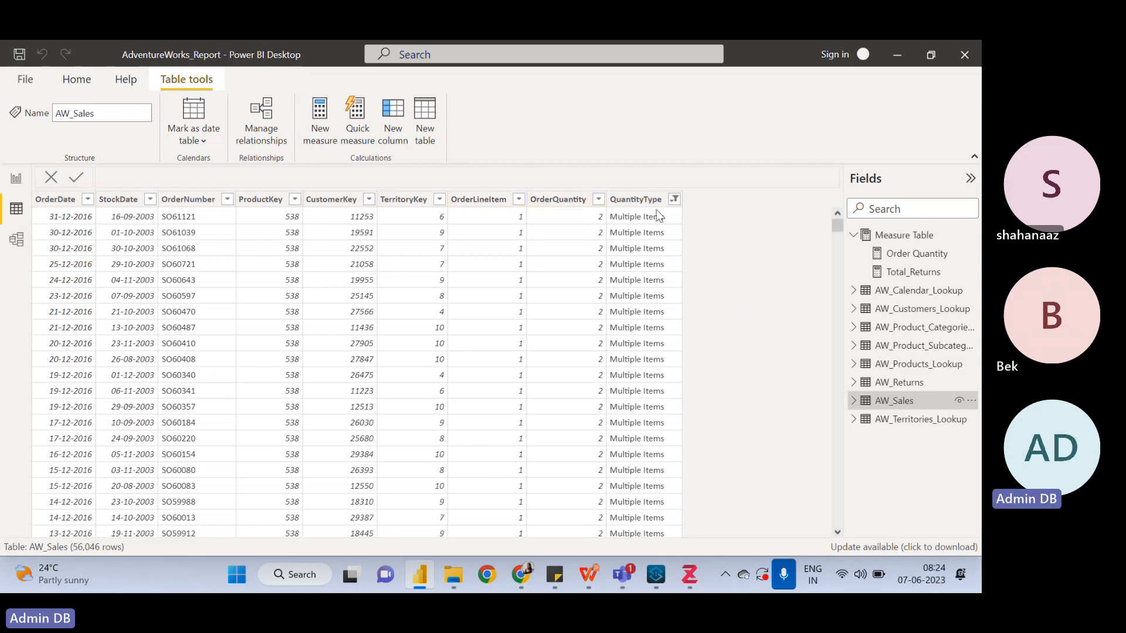
click(675, 200)
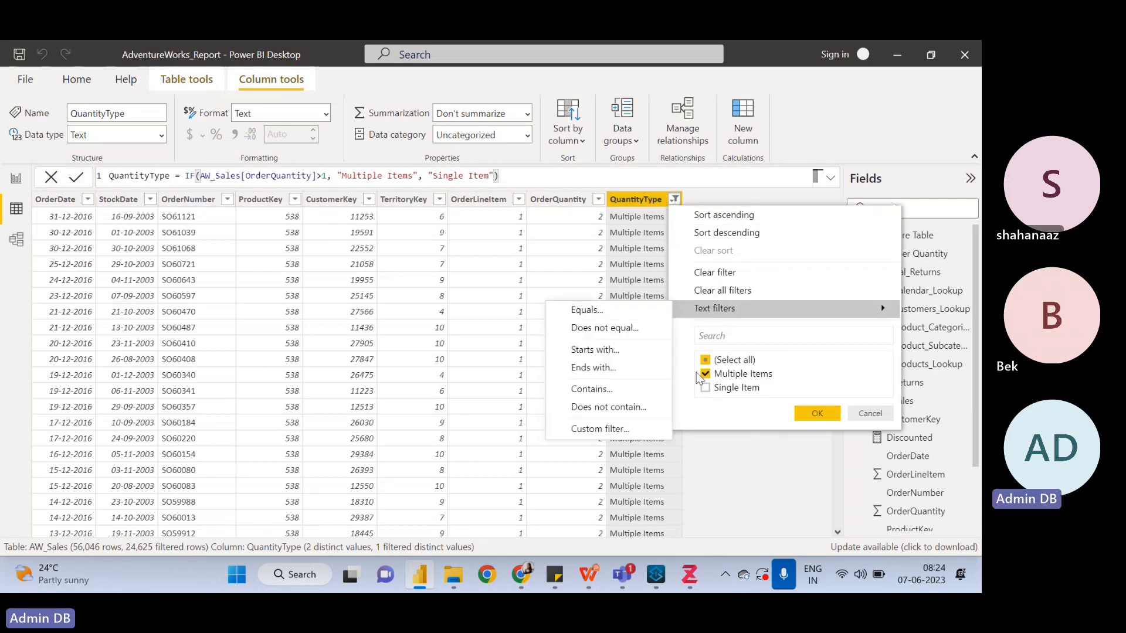
click(706, 361)
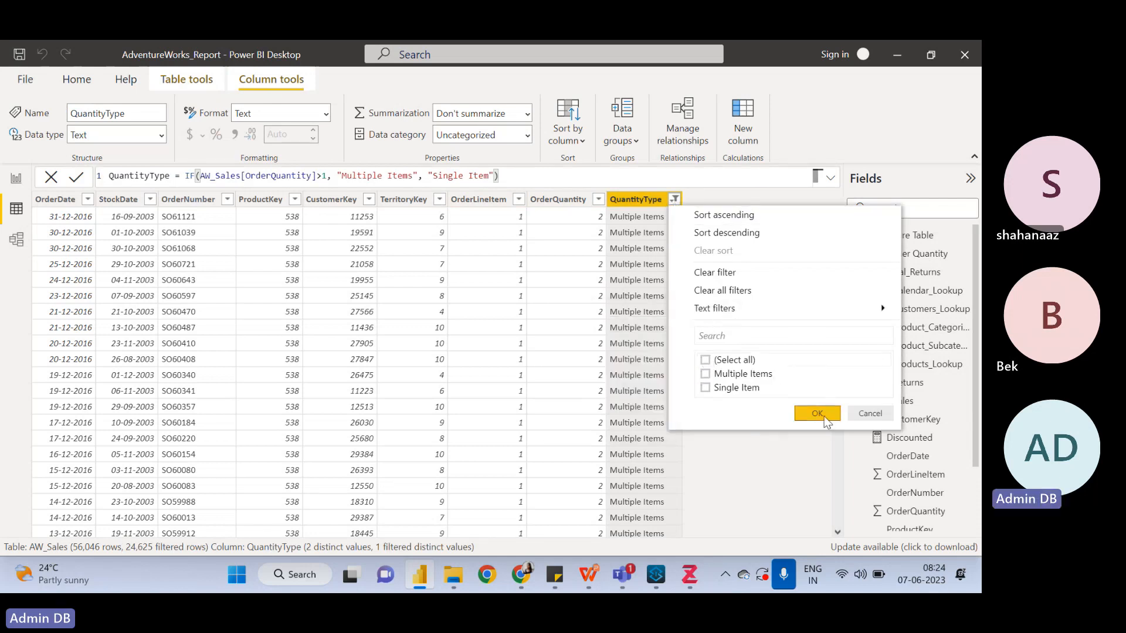
click(730, 276)
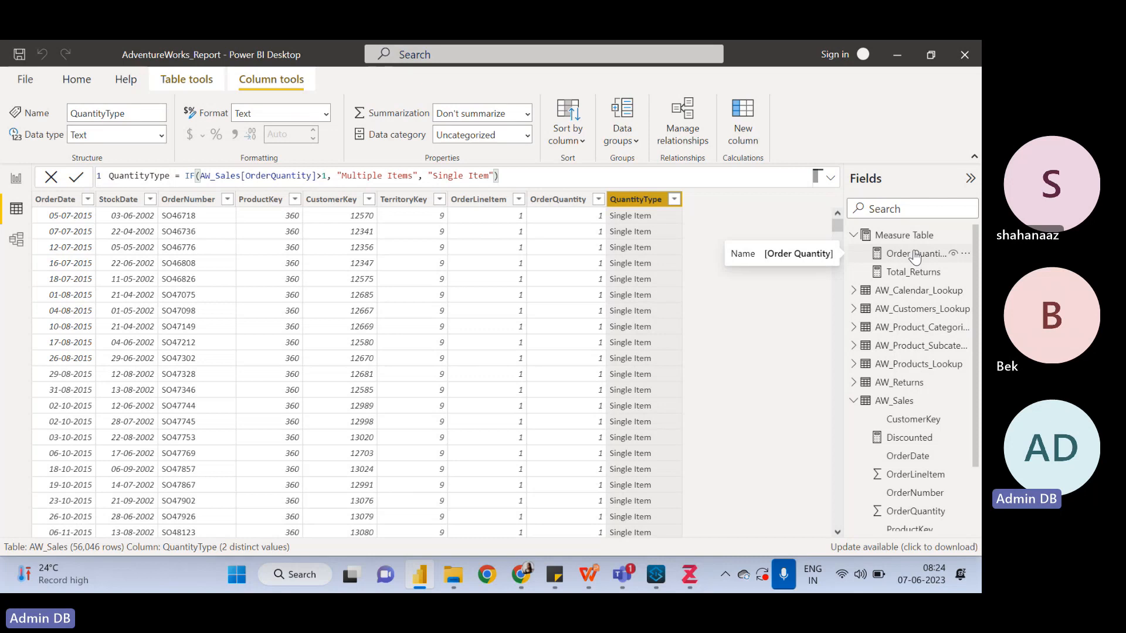
Examine the QuantityType table visual on the report page and its value fields, and return to the AW_Sales data
click(15, 179)
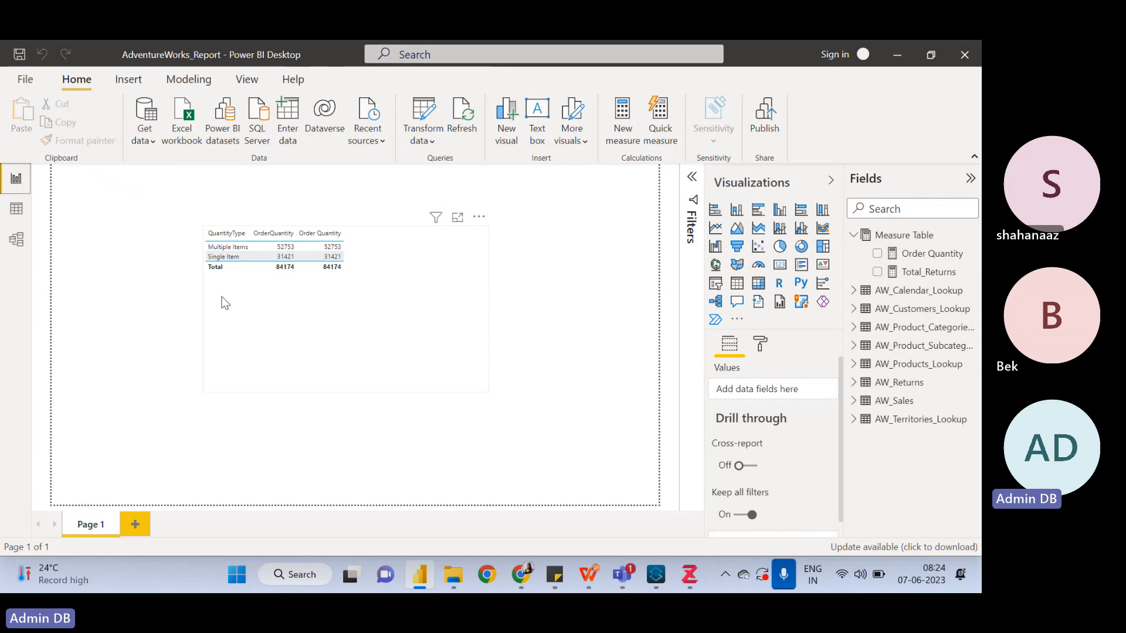
click(854, 309)
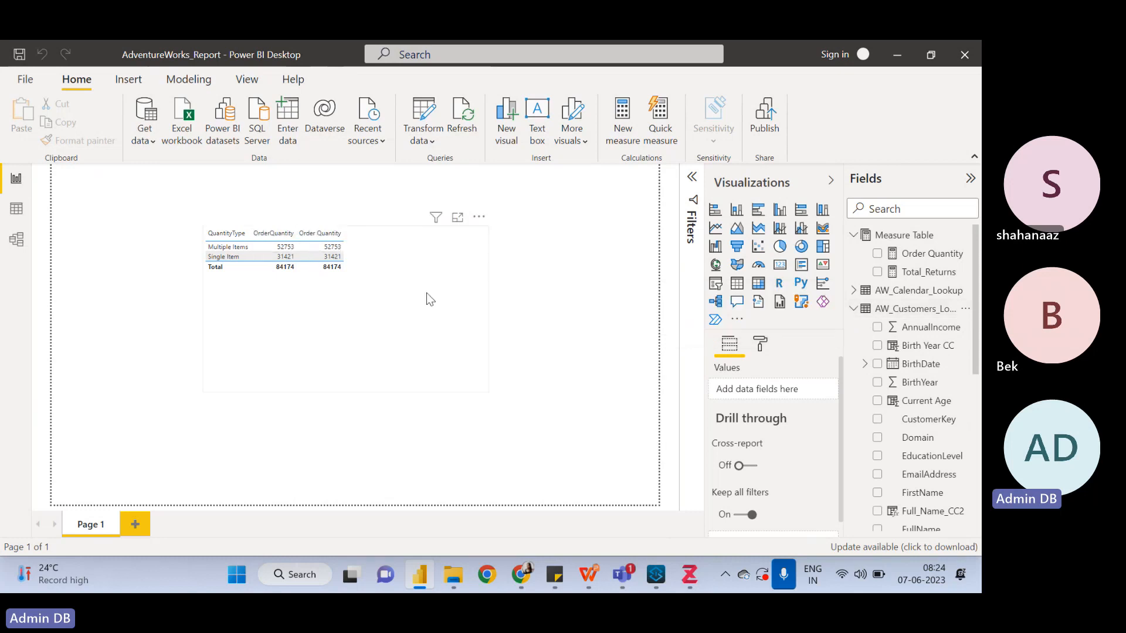
click(312, 286)
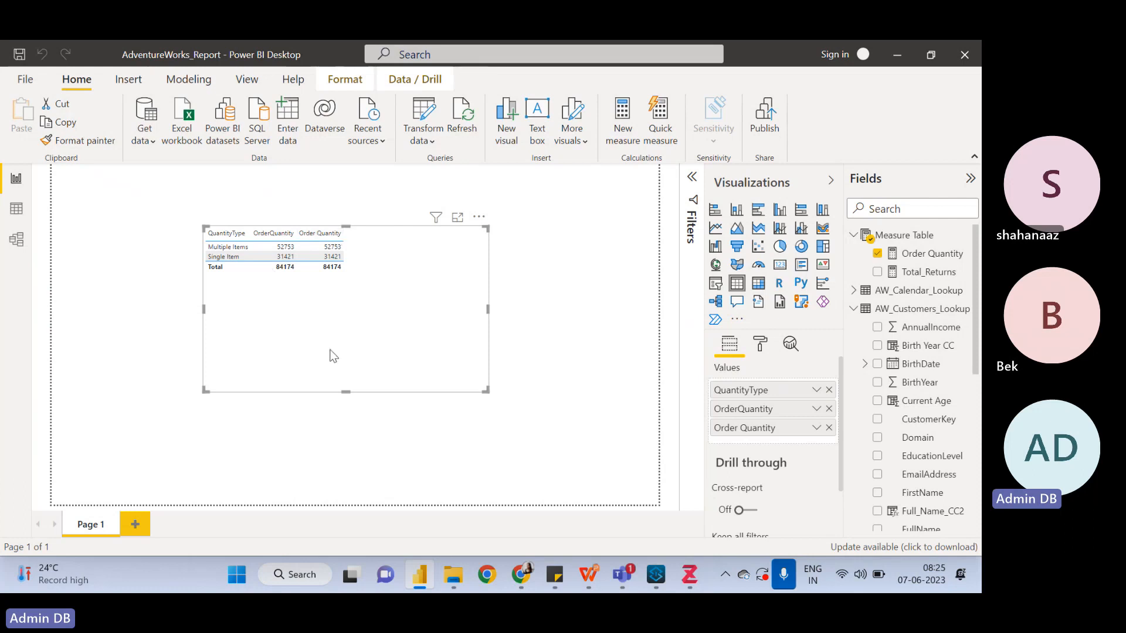
click(328, 247)
click(339, 313)
click(16, 209)
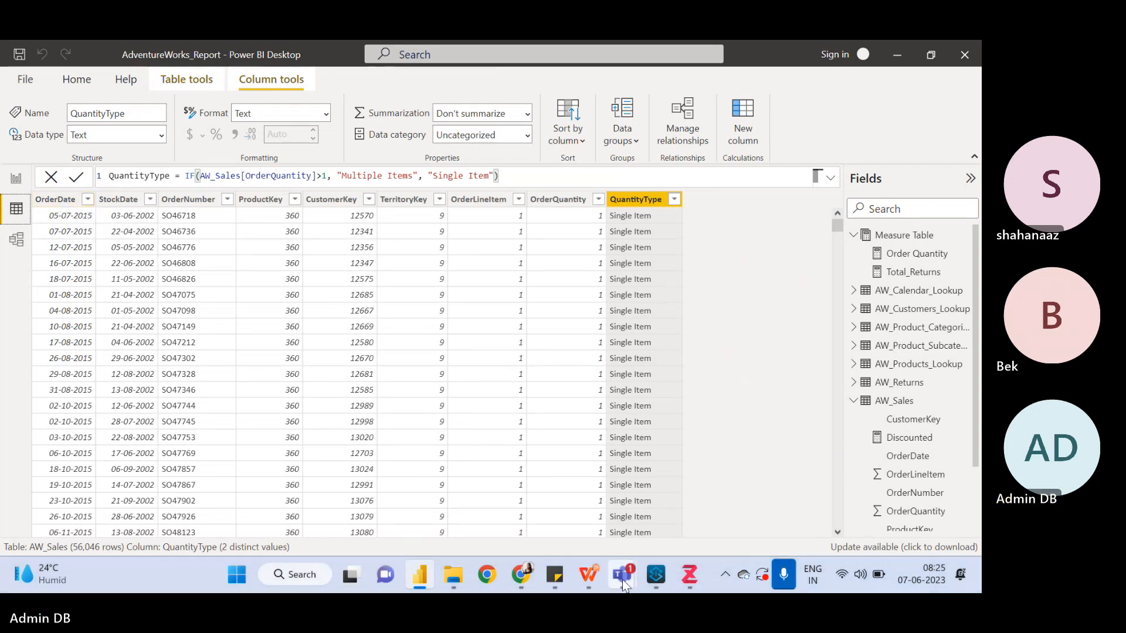
Switch to the Teams meeting, admit the guest waiting in the lobby, and minimize the meeting window
mouse_move(621, 580)
click(673, 441)
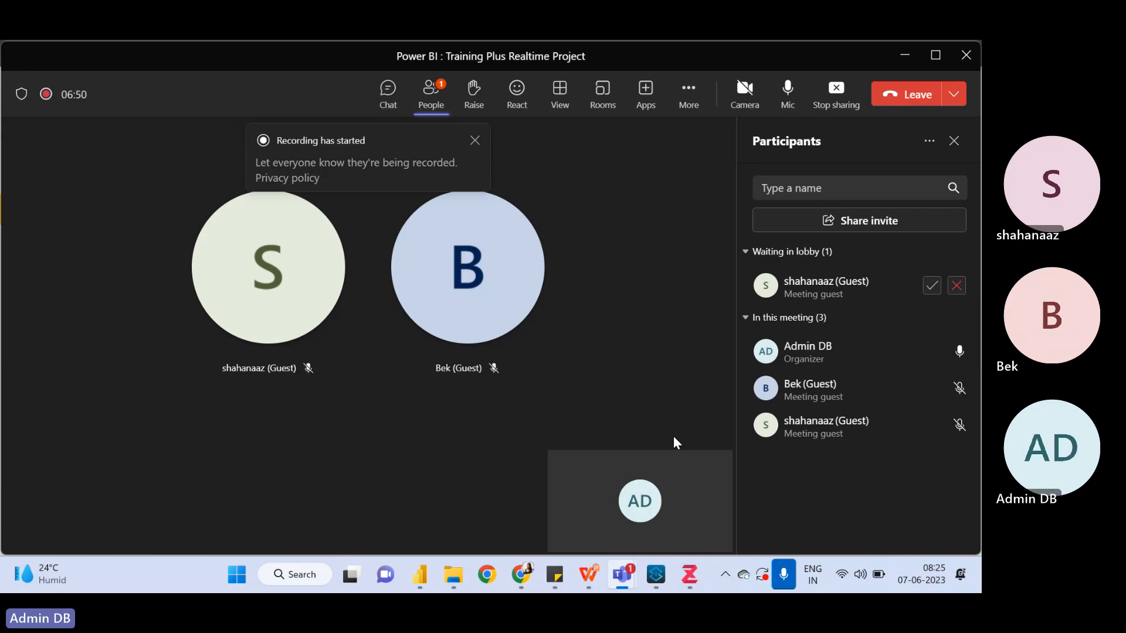
click(931, 286)
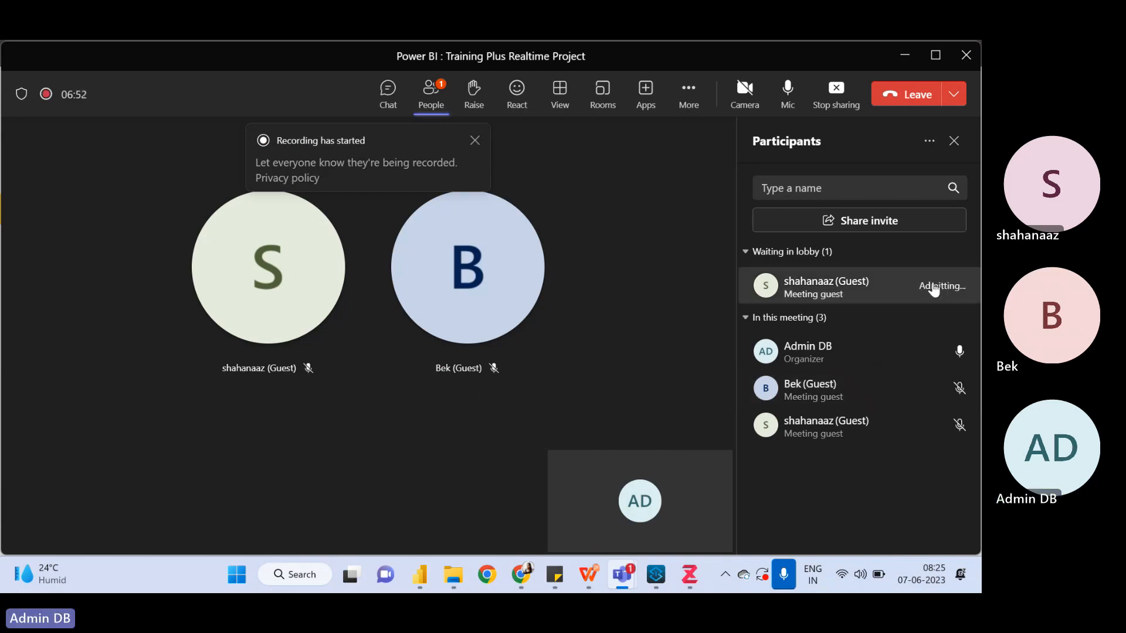
click(905, 57)
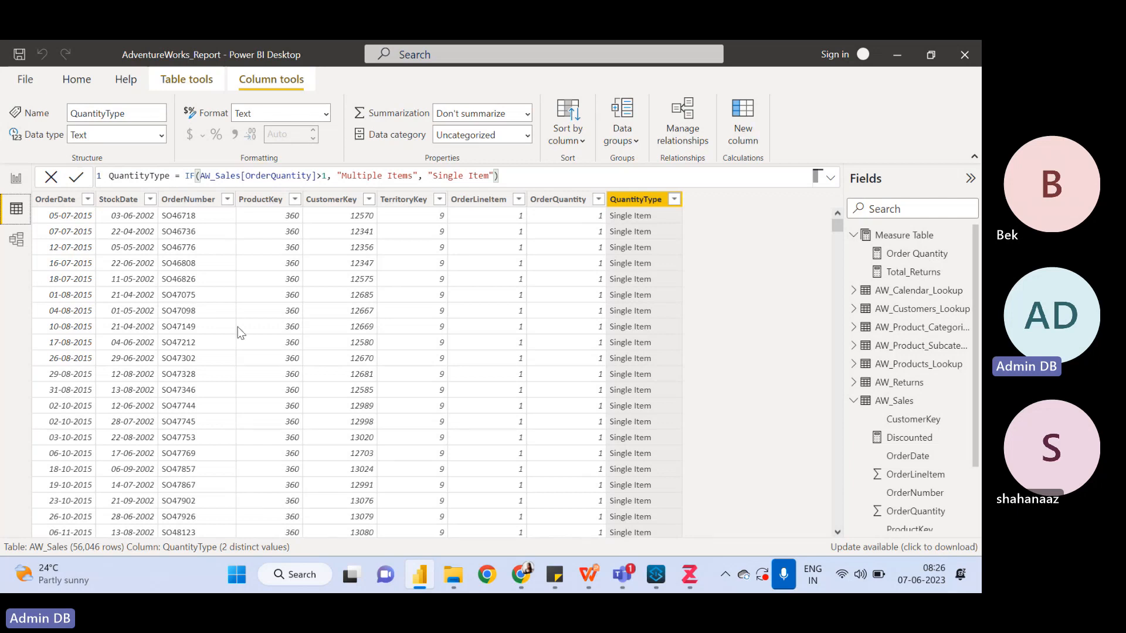
Re-enter the Order Quantity measure's SUM argument as AW_Sales[OrderQuantity] from the report page
click(906, 255)
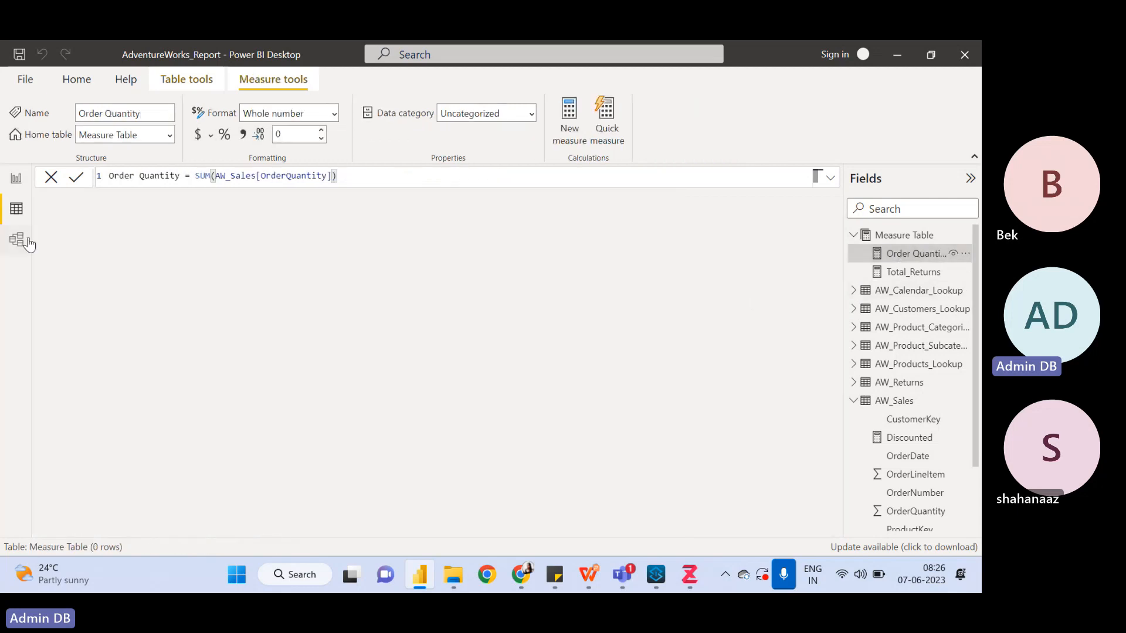
click(15, 181)
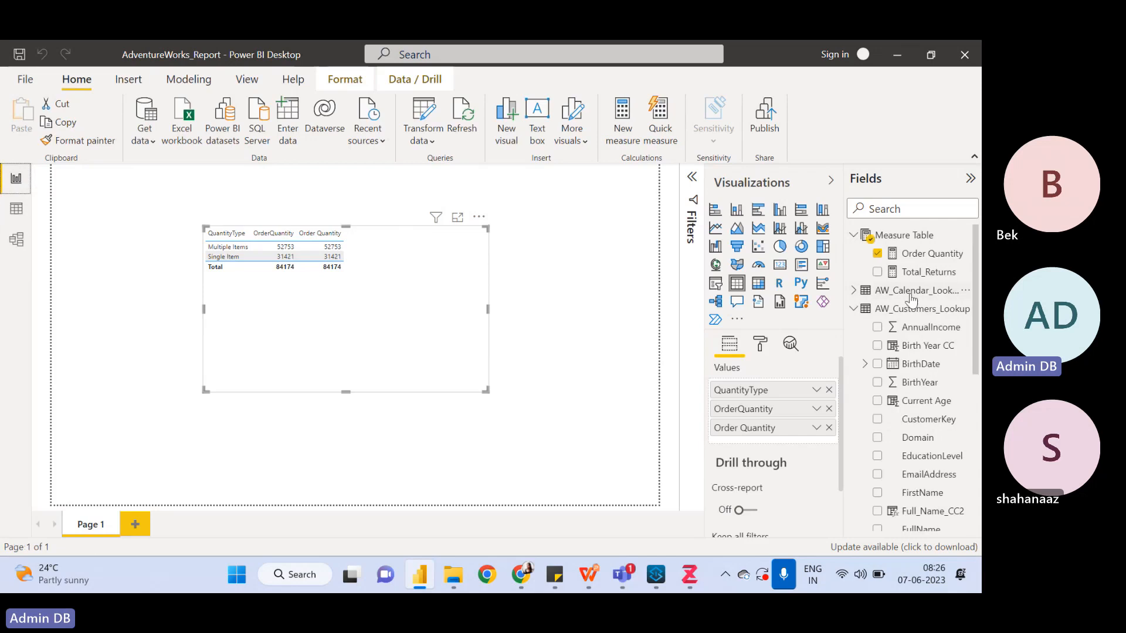
click(918, 255)
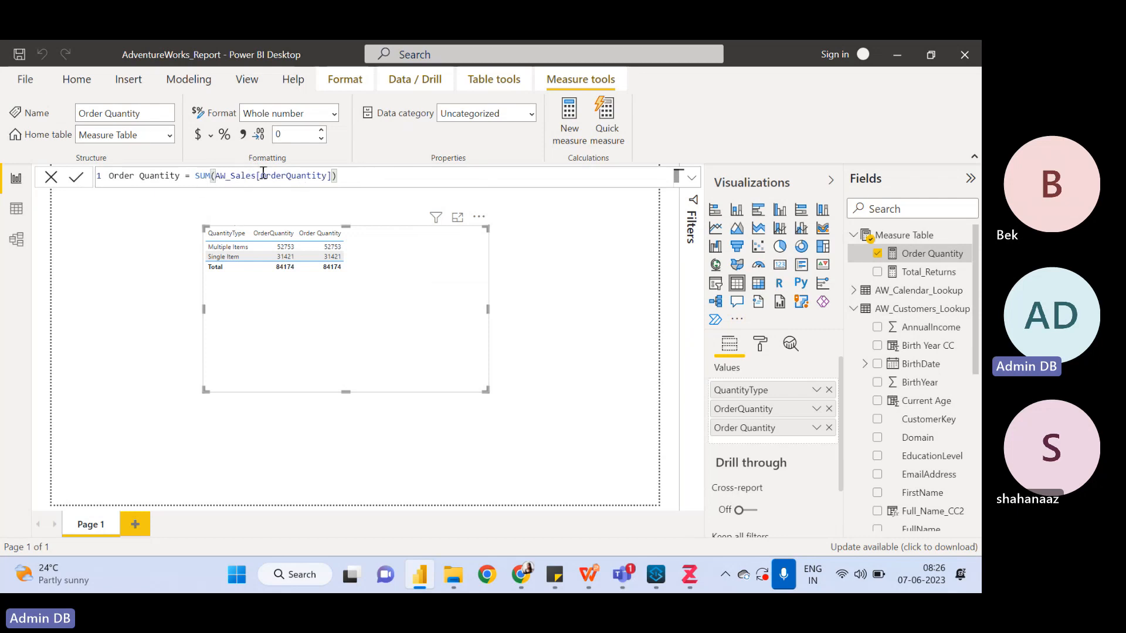
drag(339, 176, 211, 176)
key(BackSpace)
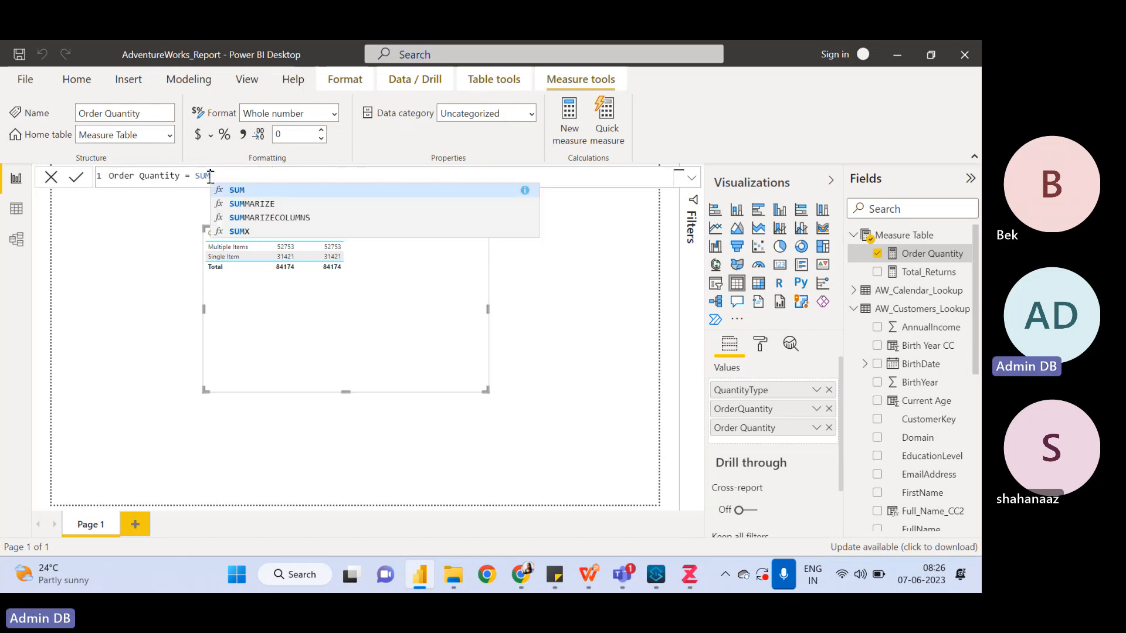
text(()
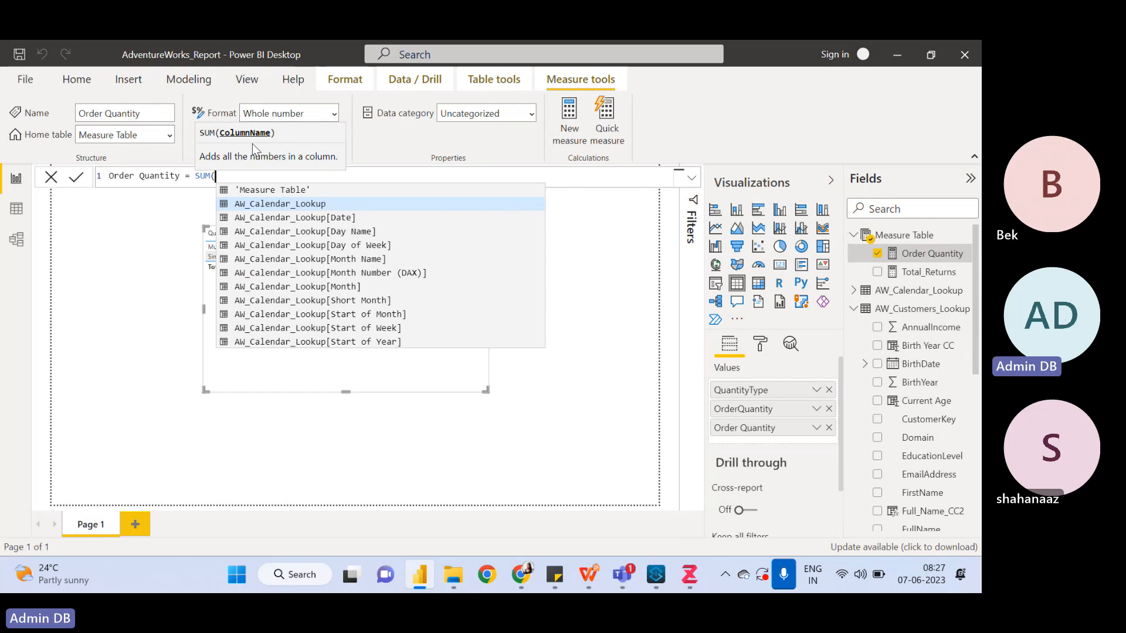
text(Order)
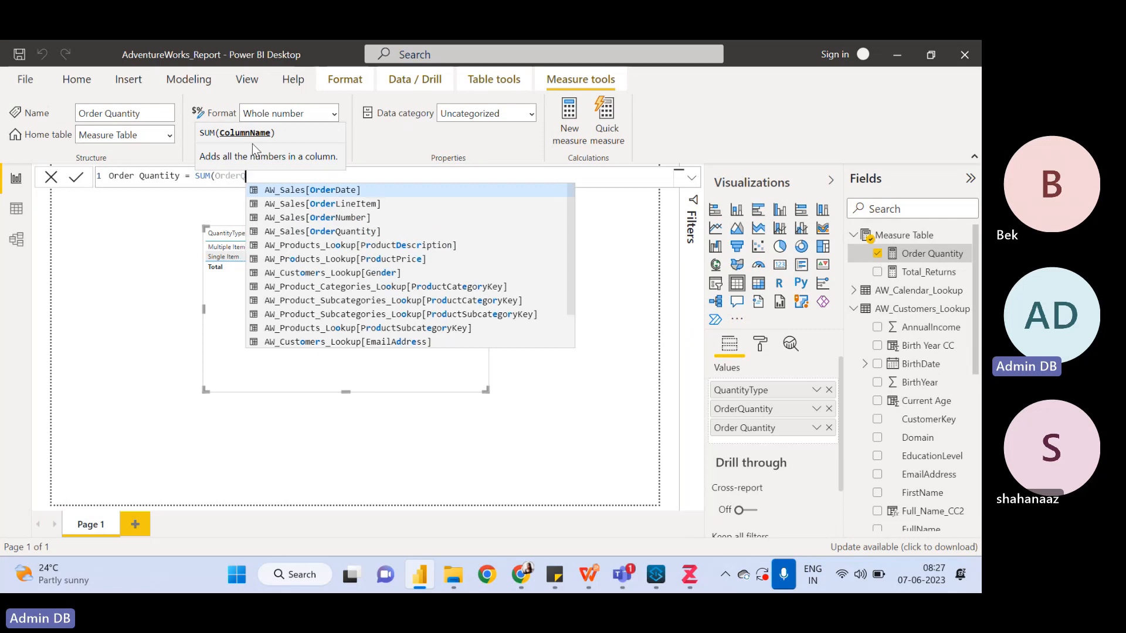
text(Q)
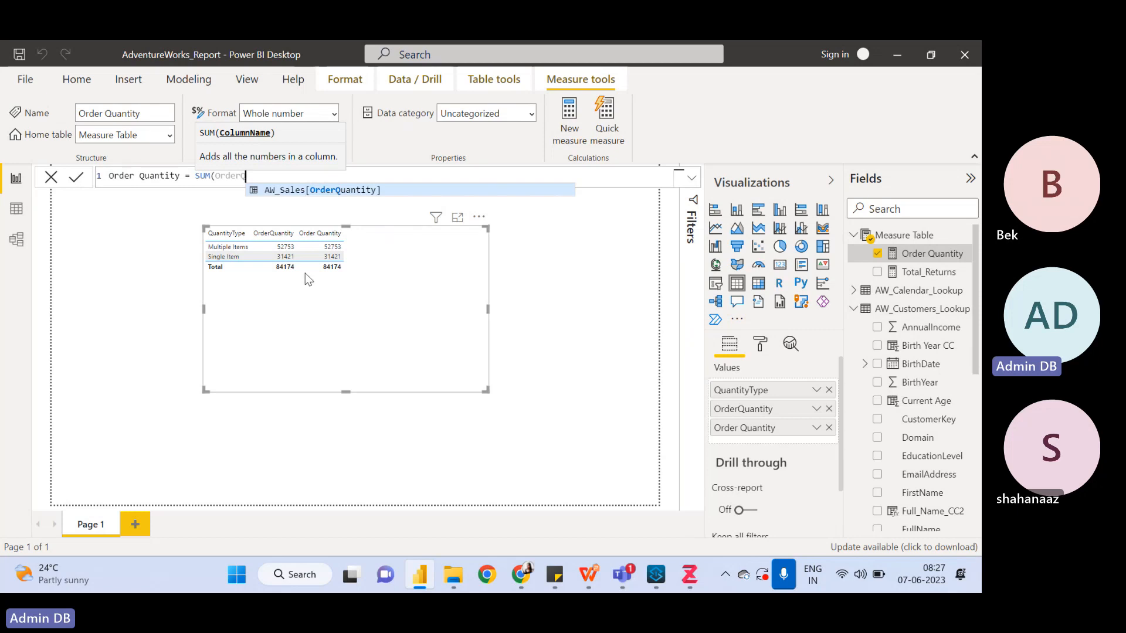
key(BackSpace)
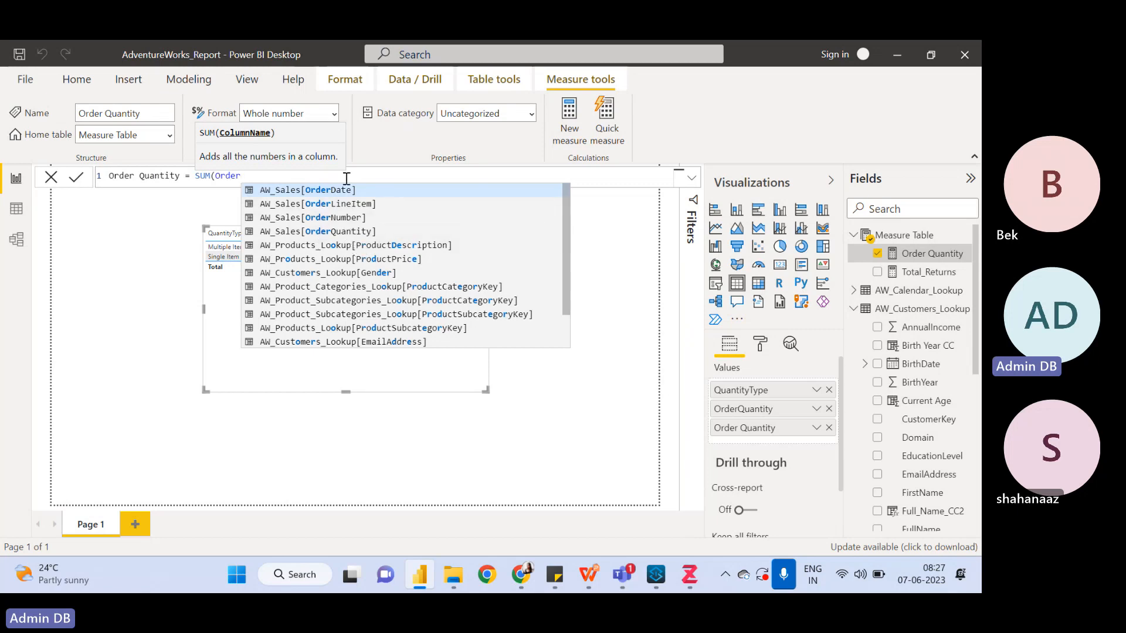
click(332, 232)
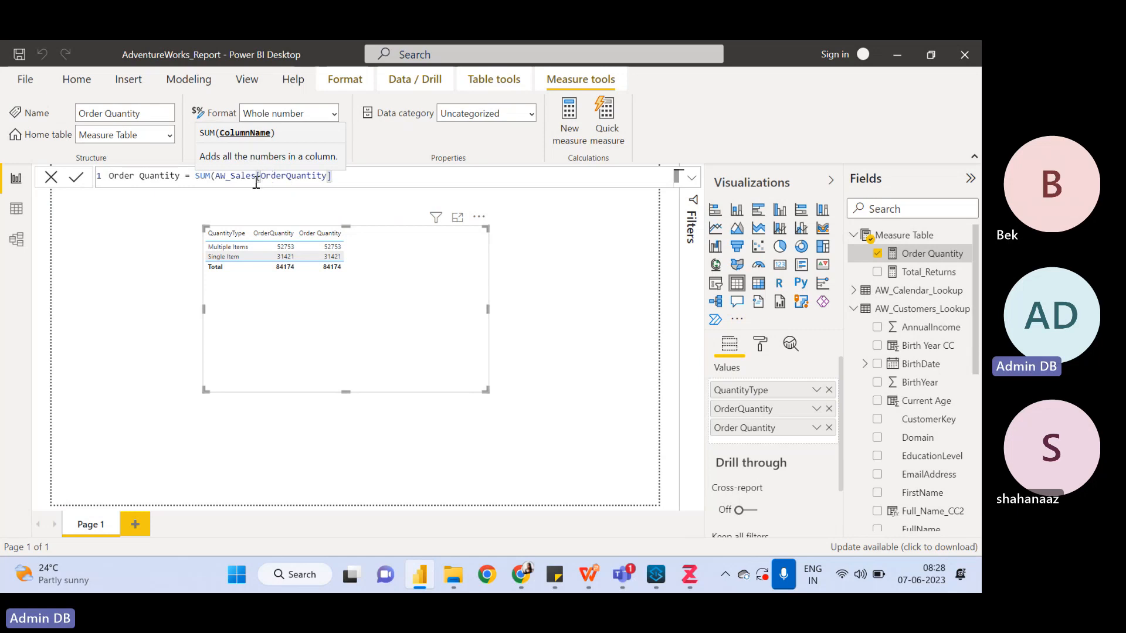
Try referencing only [OrderQuantity] in the measure's SUM, without the AW_Sales table name
drag(258, 176, 216, 176)
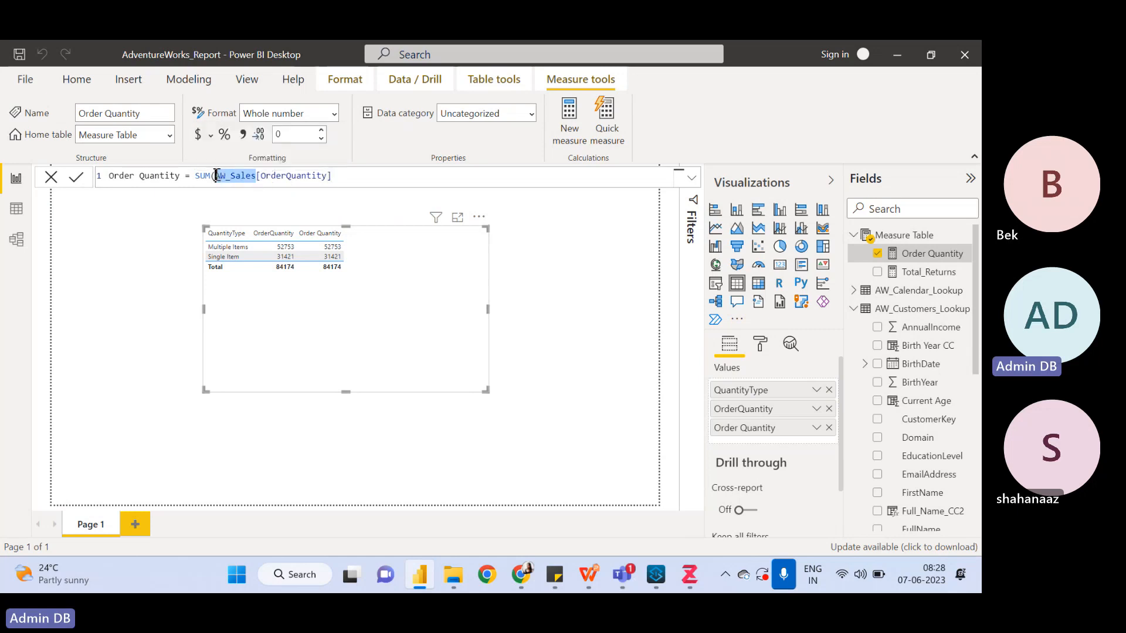
key(BackSpace)
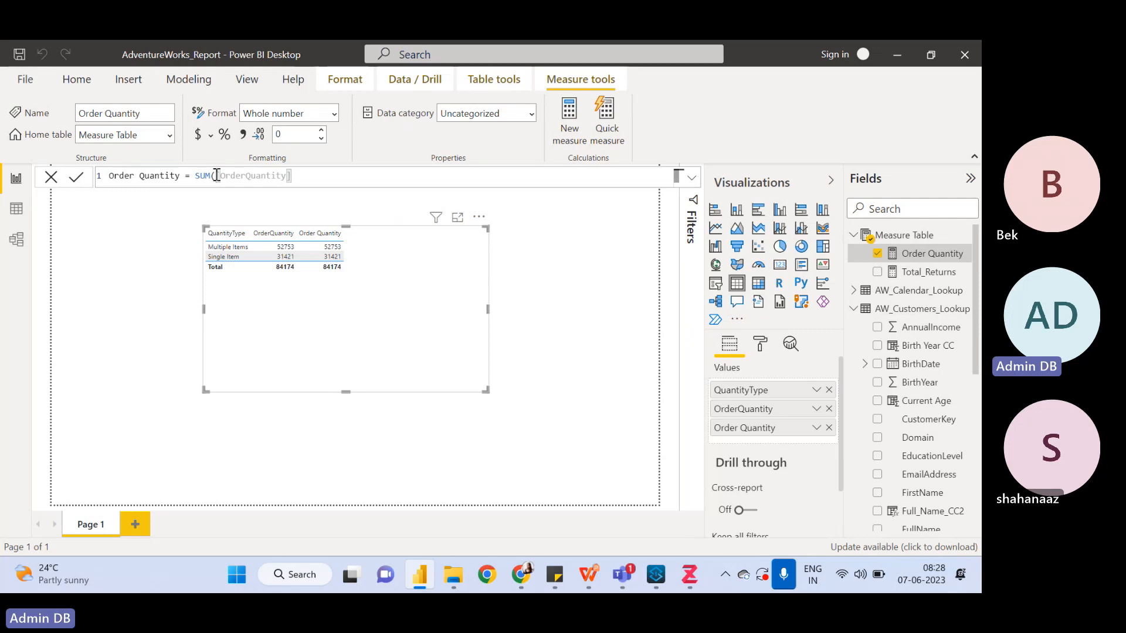
click(310, 178)
key(BackSpace)
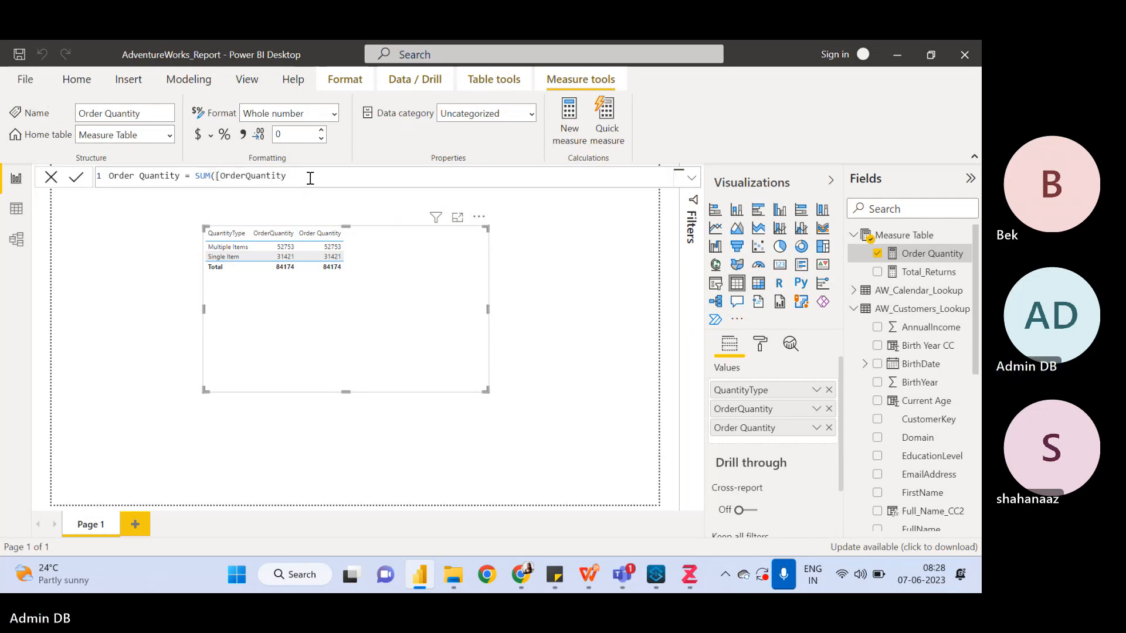
click(221, 176)
key(BackSpace)
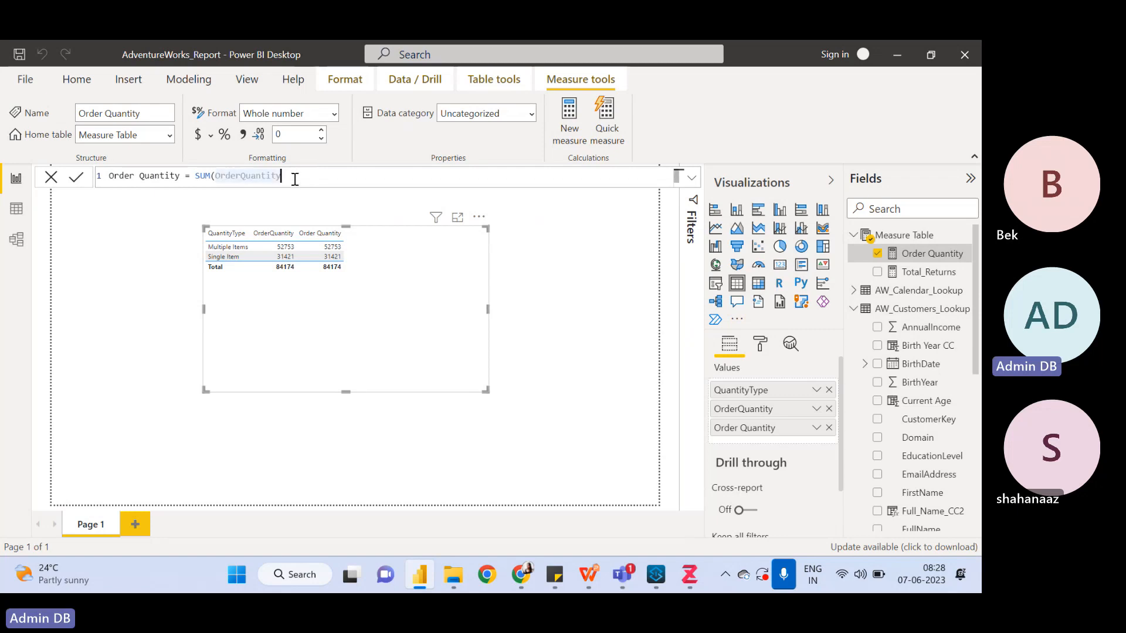
text(])
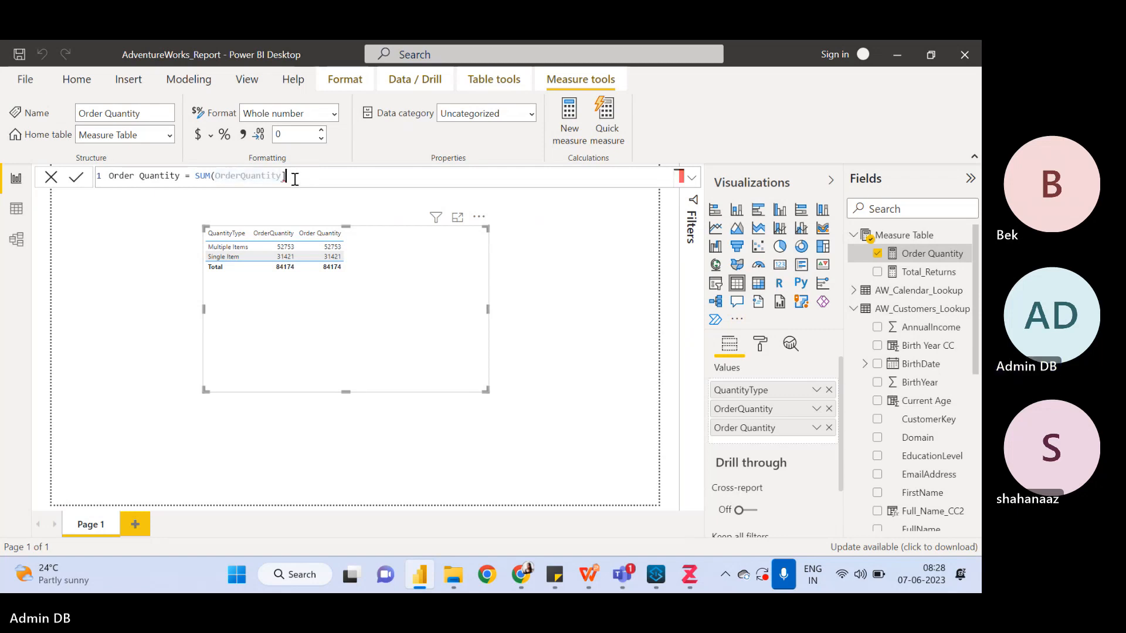
click(217, 176)
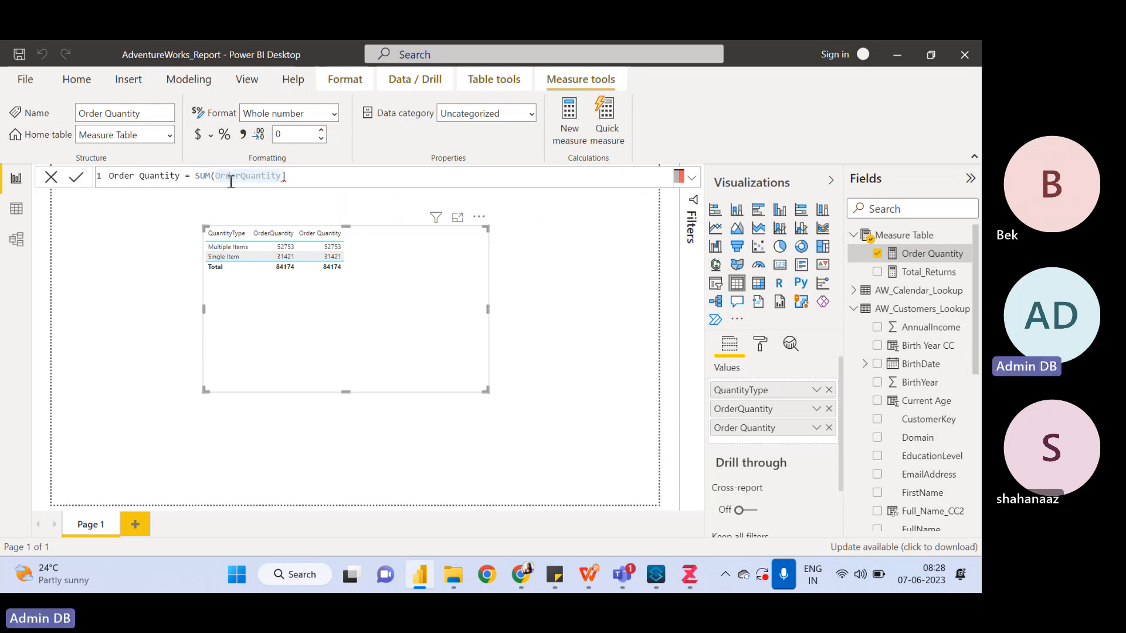
text([)
Complete the Order Quantity formula as SUM(AW_Sales[OrderQuantity]), removing the duplicate column reference
text(Sal)
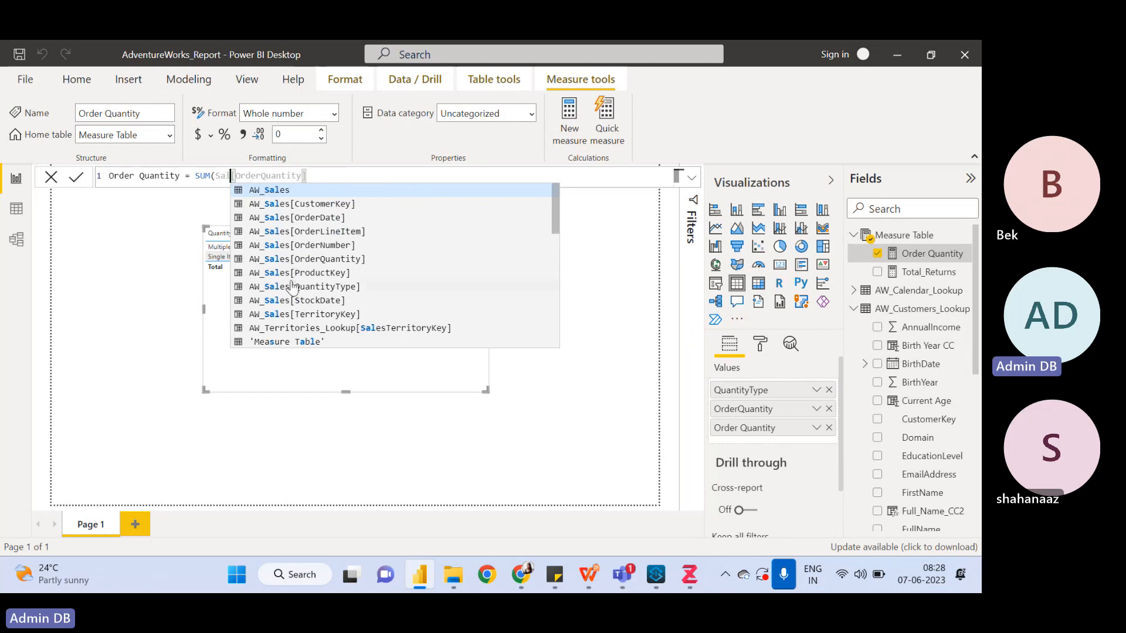
click(285, 258)
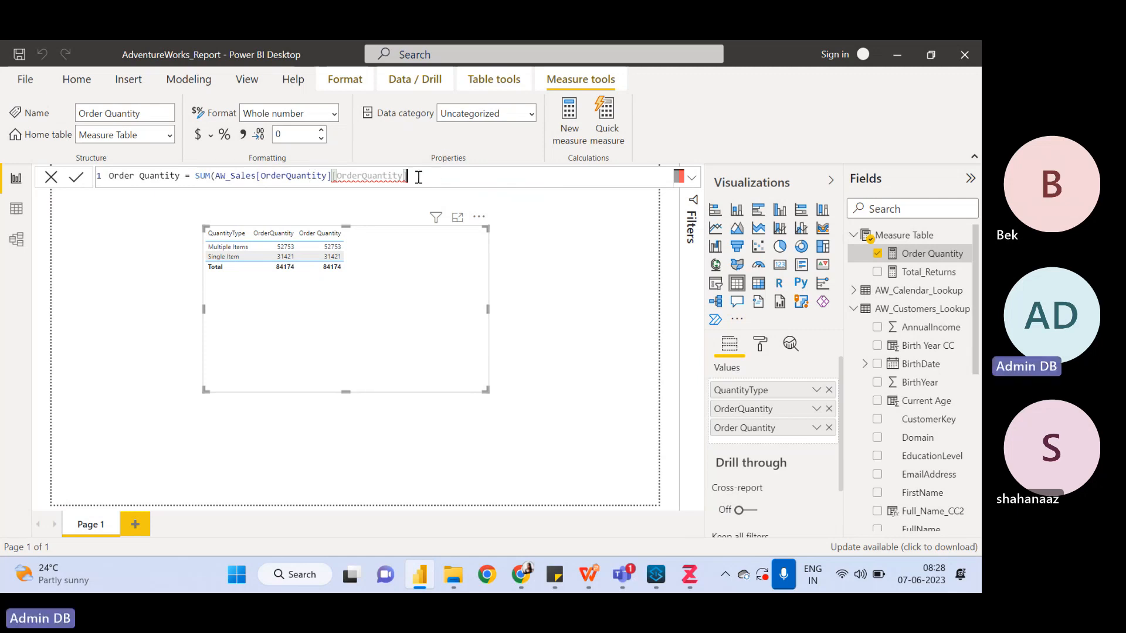
drag(408, 176, 333, 175)
key(BackSpace)
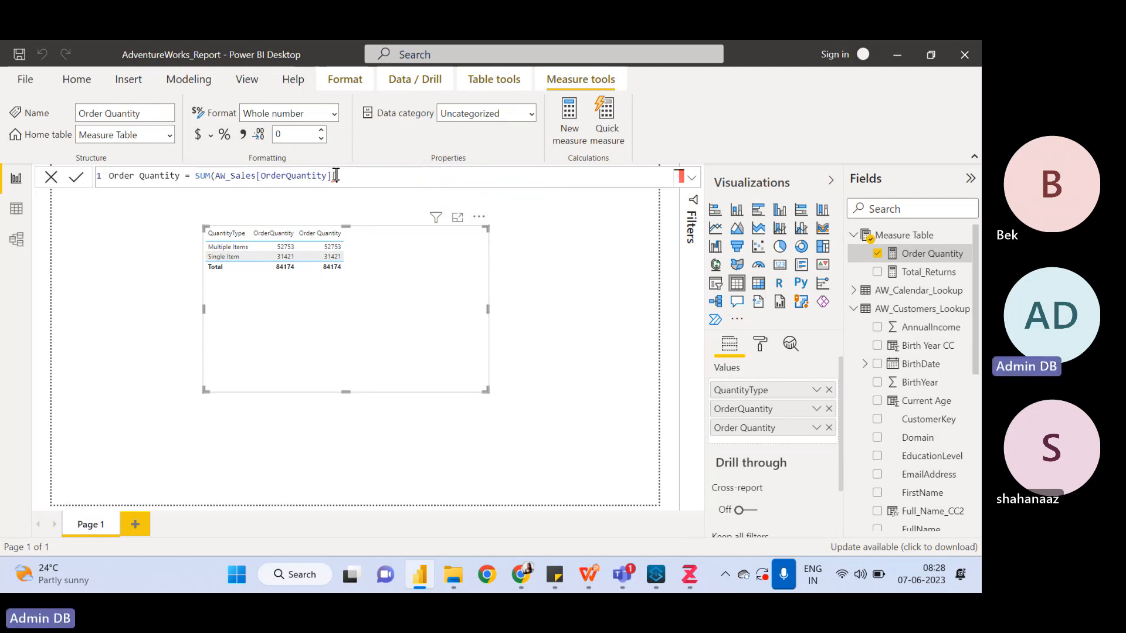
text())
Add a Q&A visual on the blank canvas beside the table and select the Measure Table
click(139, 294)
click(737, 301)
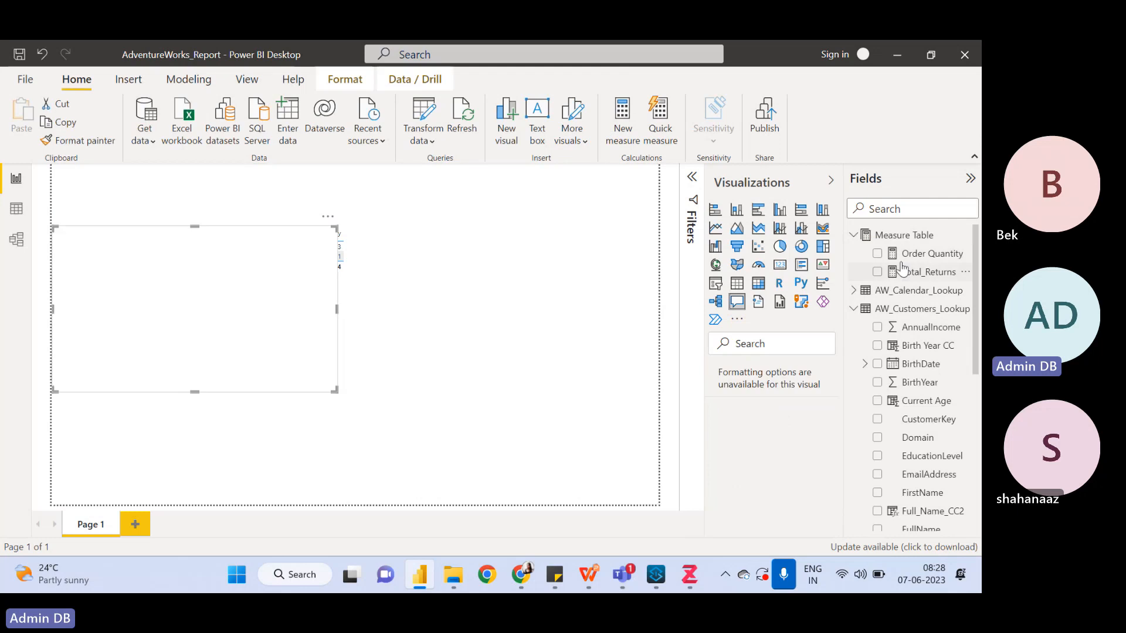
click(893, 235)
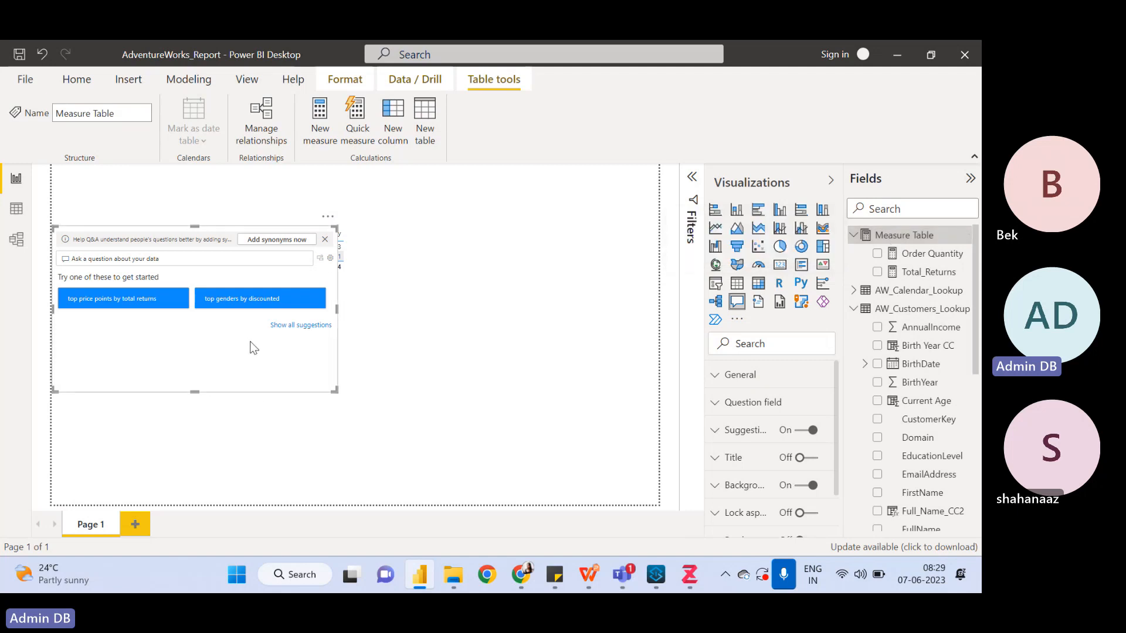
Dismiss the Q&A visual's synonyms suggestion, move the visual below the quantity table, remove it from the page, and select the table
click(325, 239)
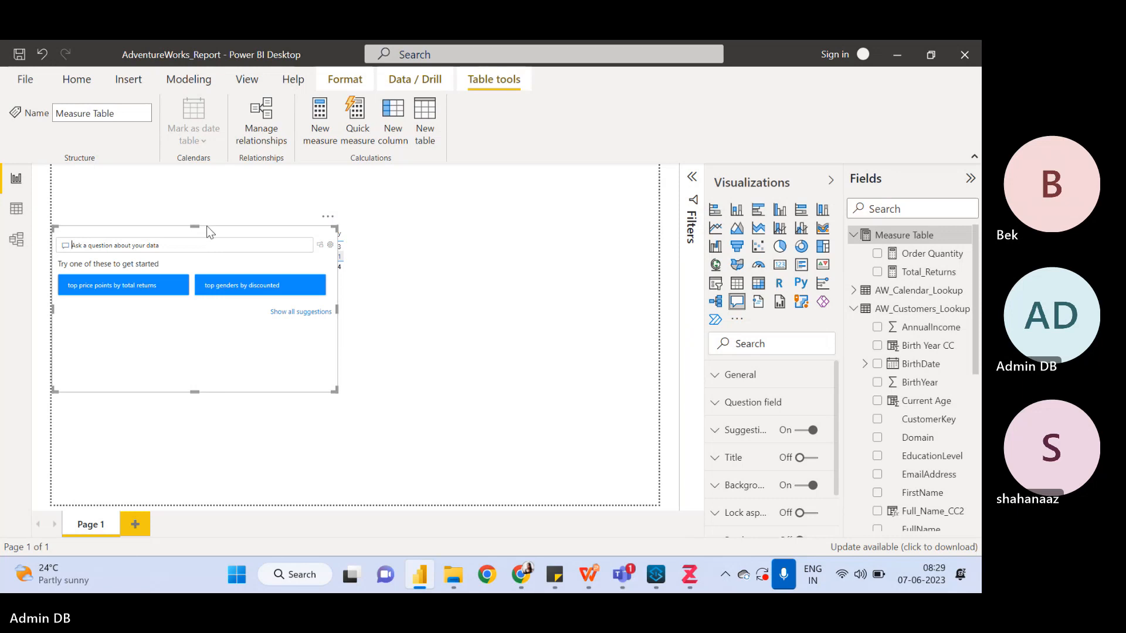
drag(161, 391, 367, 443)
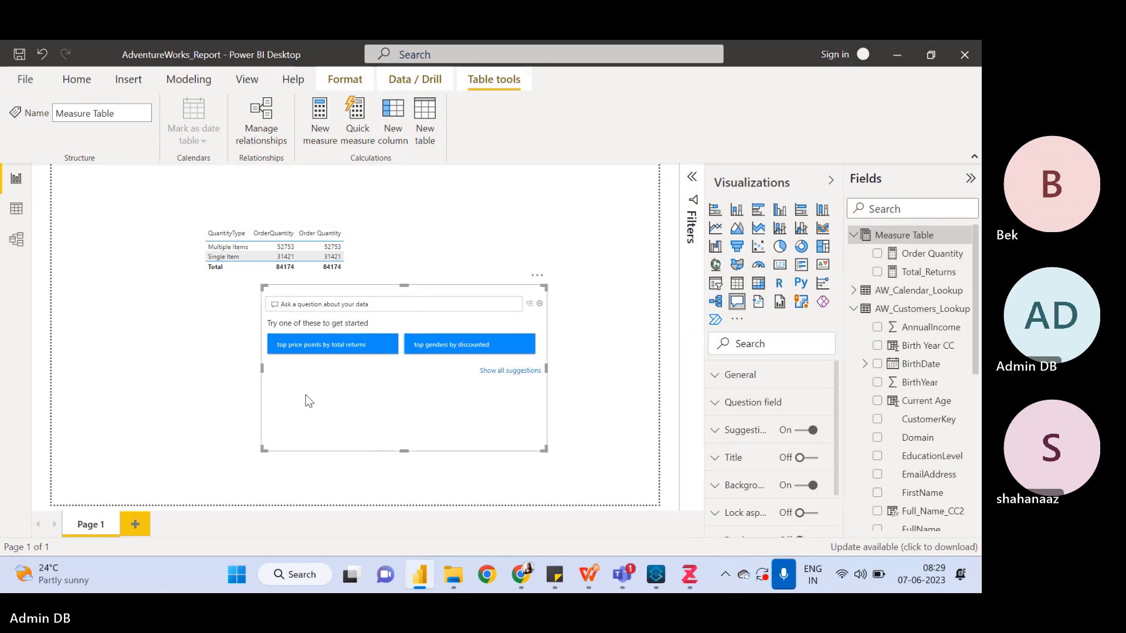
click(538, 275)
click(558, 295)
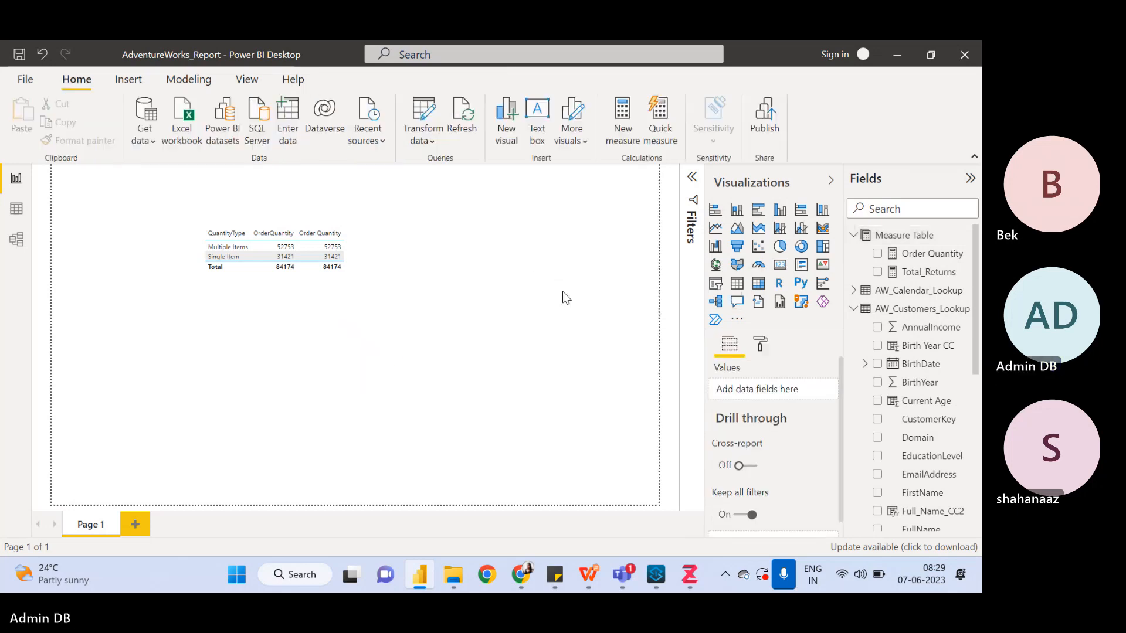
click(376, 274)
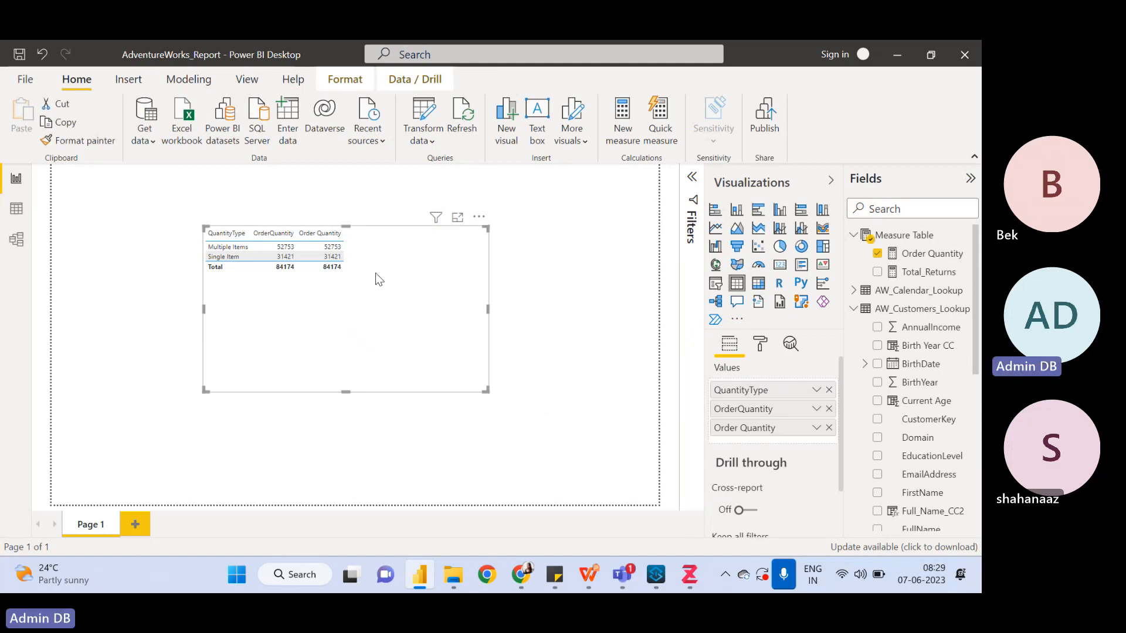
Create a new measure in the Measure Table named Quantity Returned, with its formula left empty after the equals sign
click(965, 237)
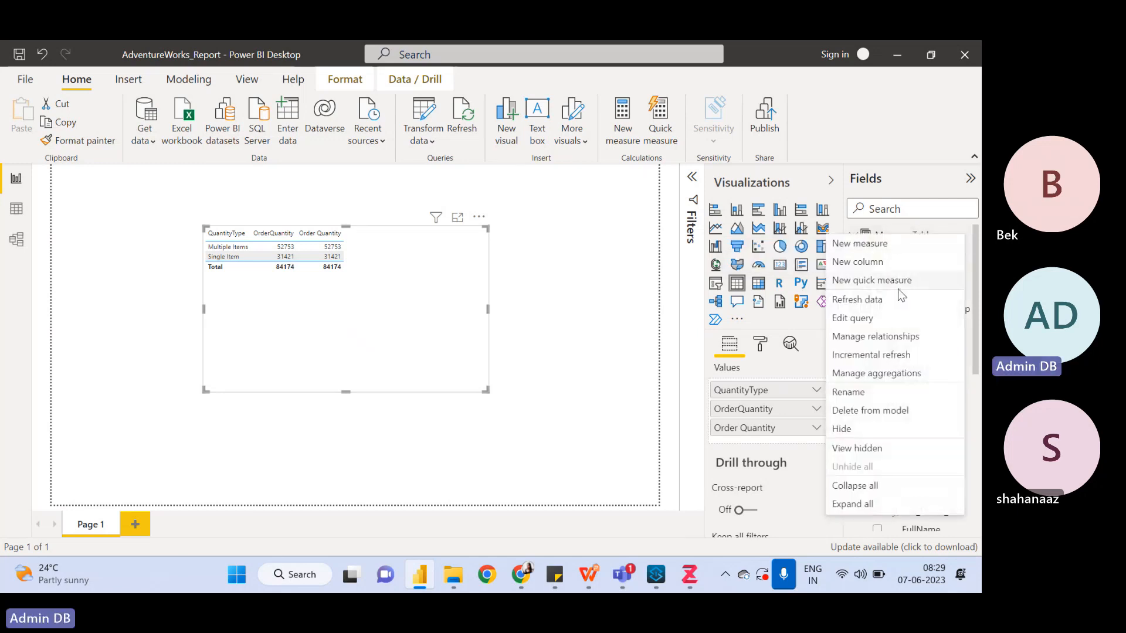
click(870, 264)
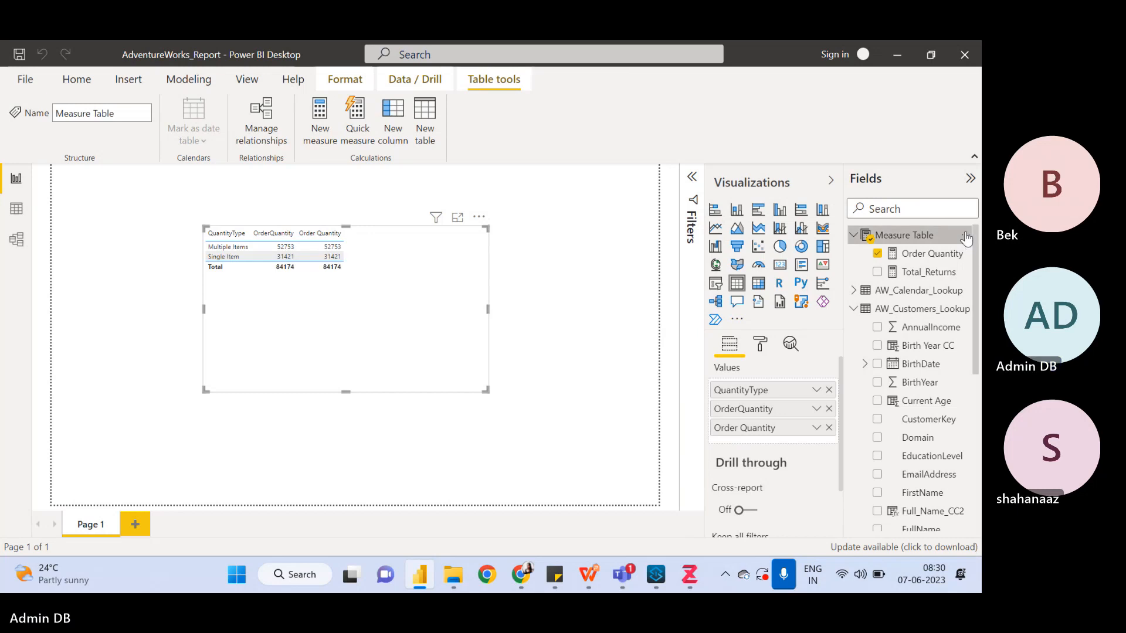
click(966, 235)
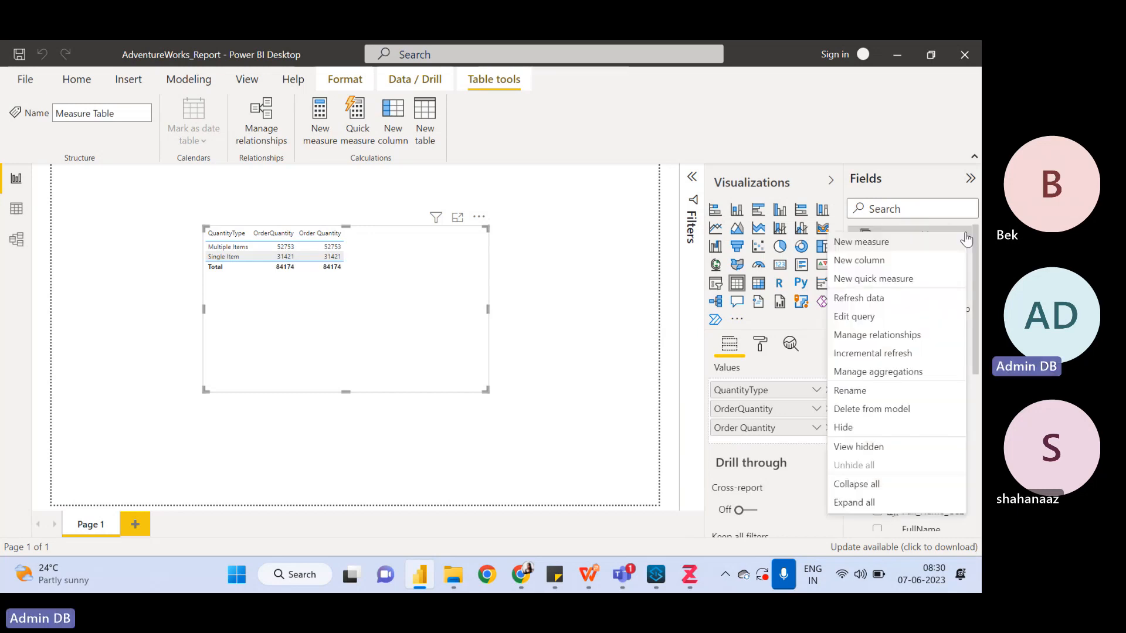
click(851, 248)
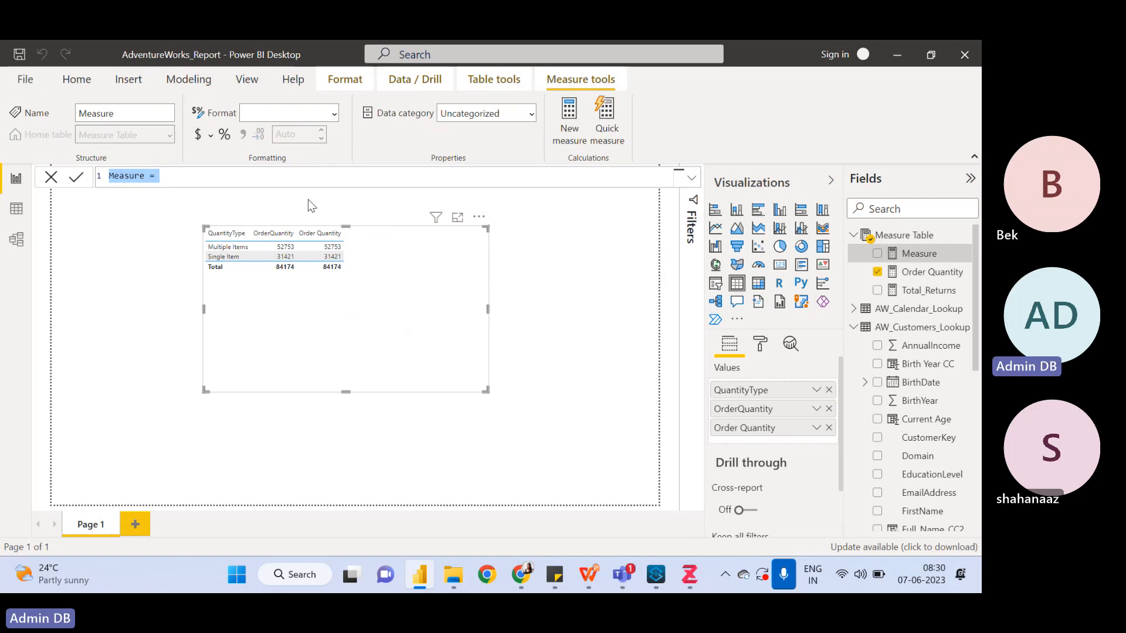
text(Quantity Retu)
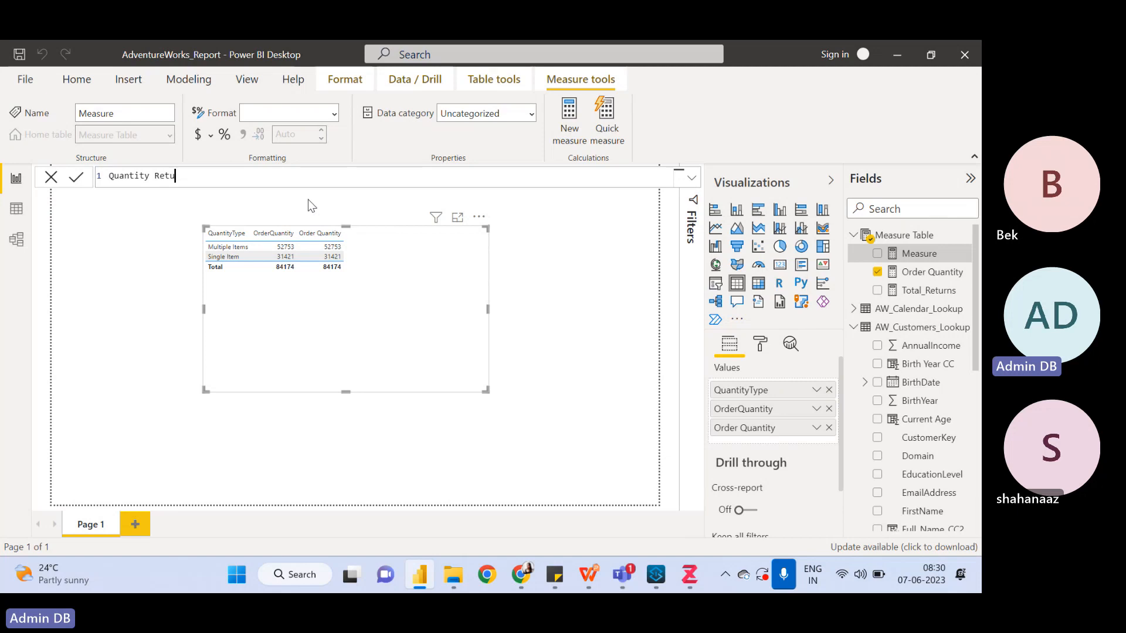
text(rned =)
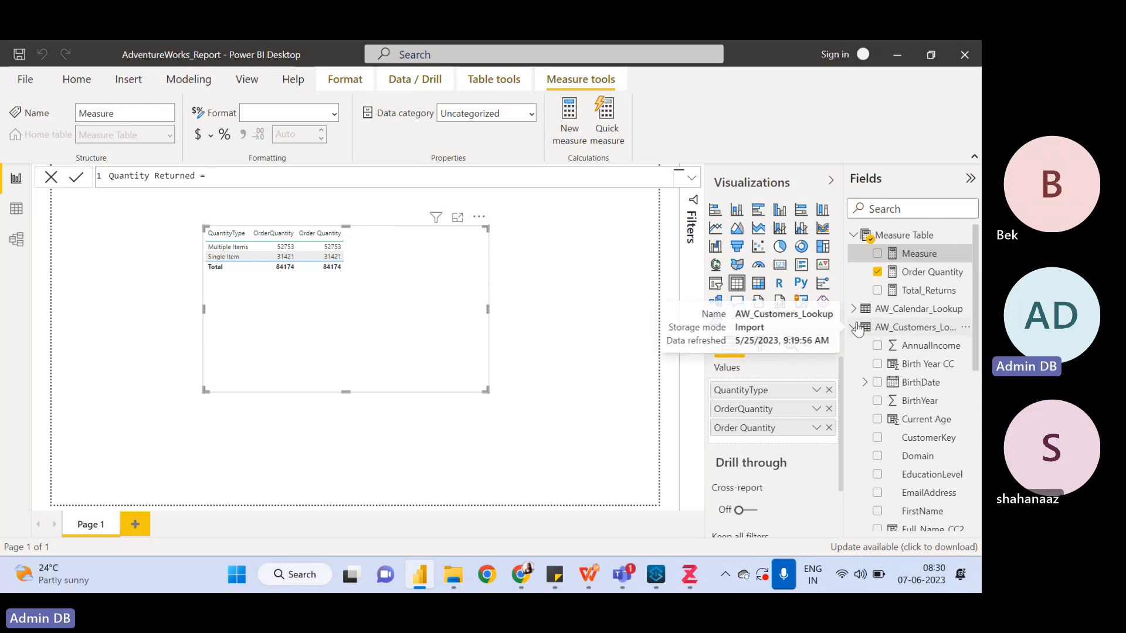
key(Return)
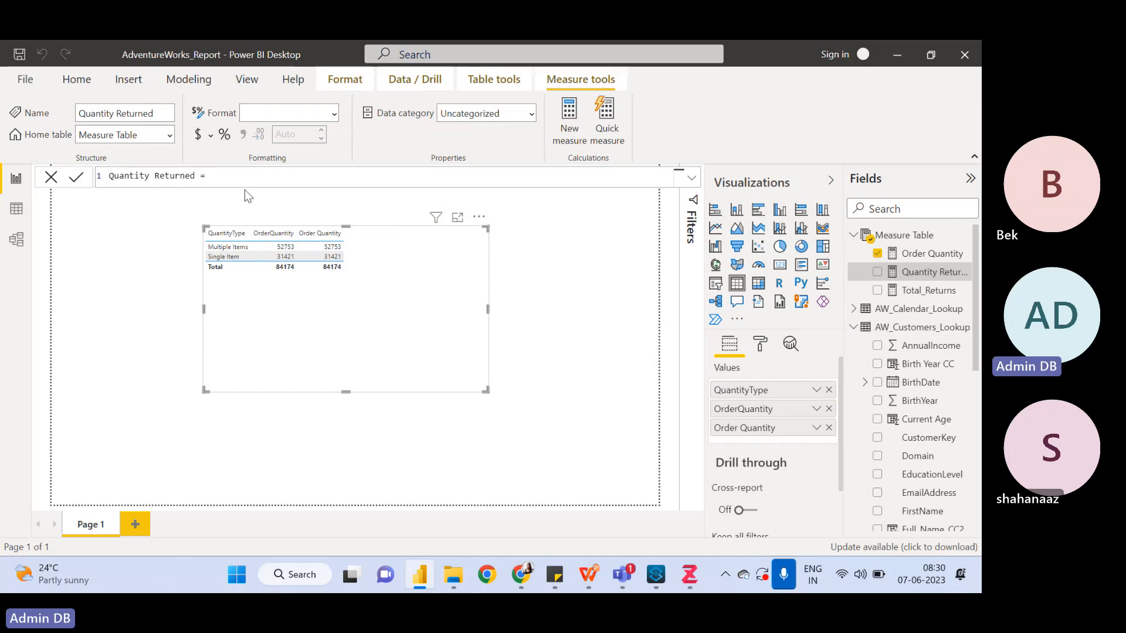
Examine the AW_Sales table's rows in Data view, with the expanded customer and sales tables collapsed in the field list
click(855, 328)
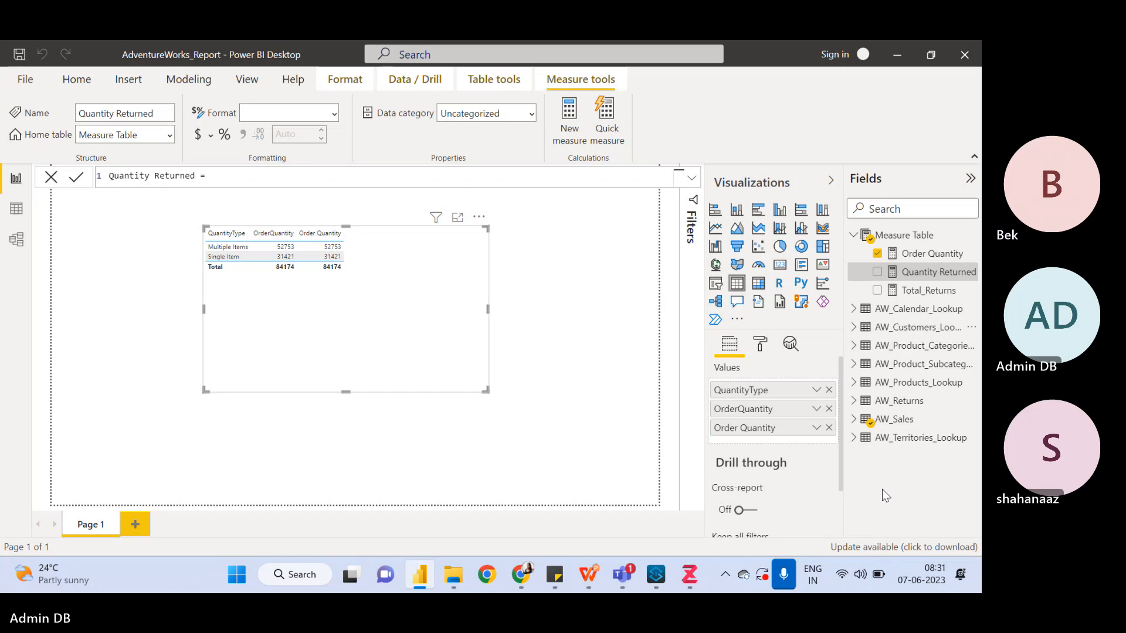
click(14, 208)
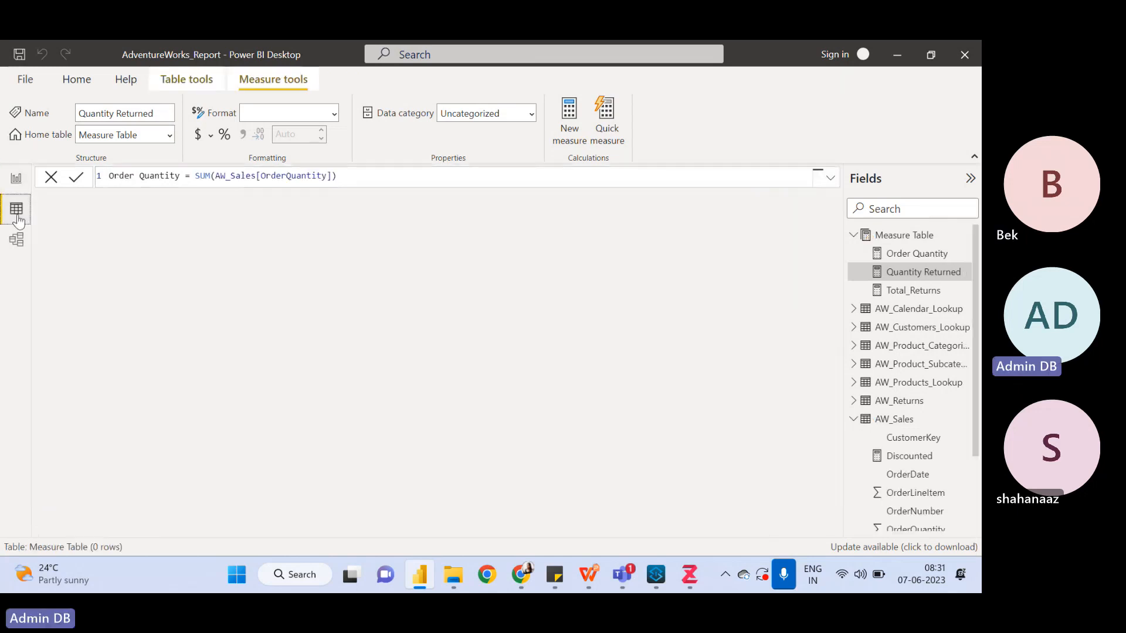
click(912, 421)
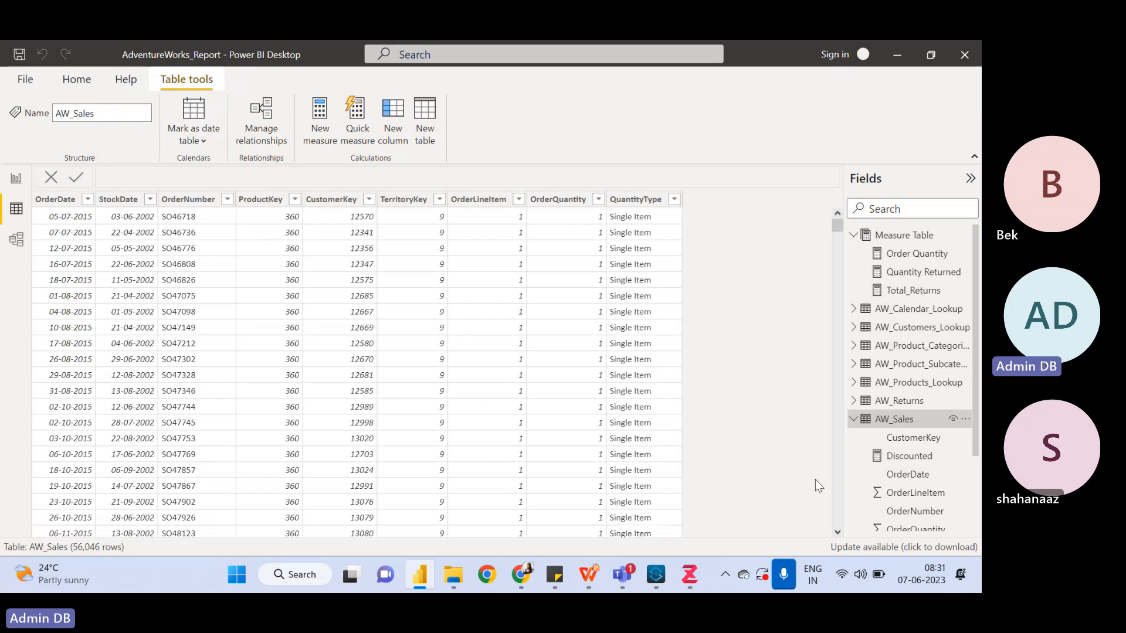
click(857, 420)
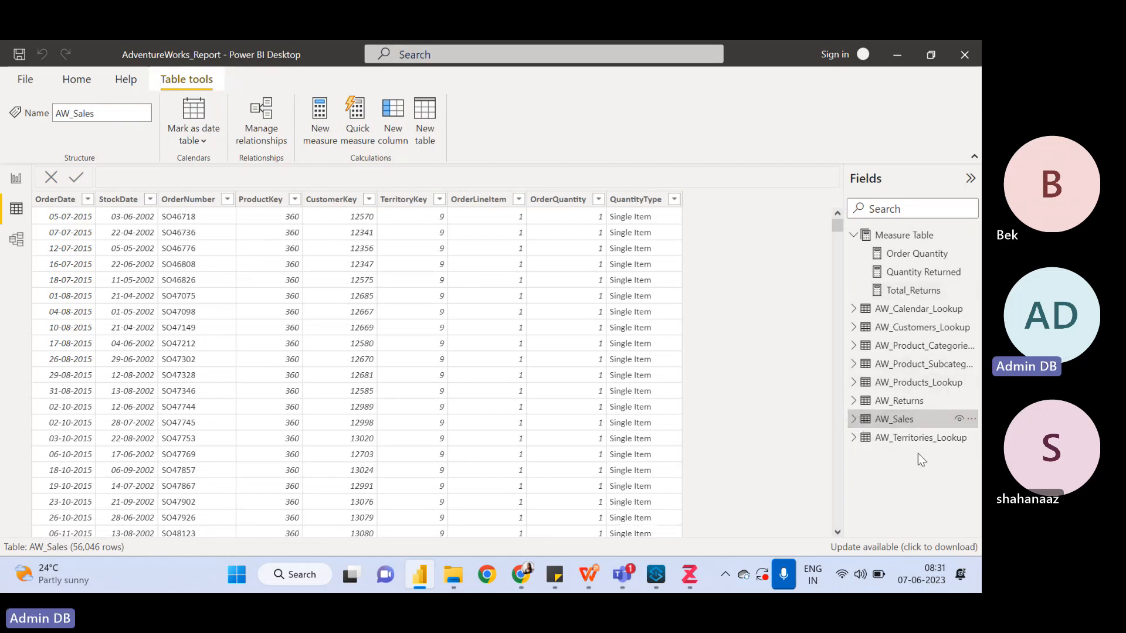
Examine the data in the calendar, customers, product categories, product subcategories, products and territories lookup tables one after another
click(916, 307)
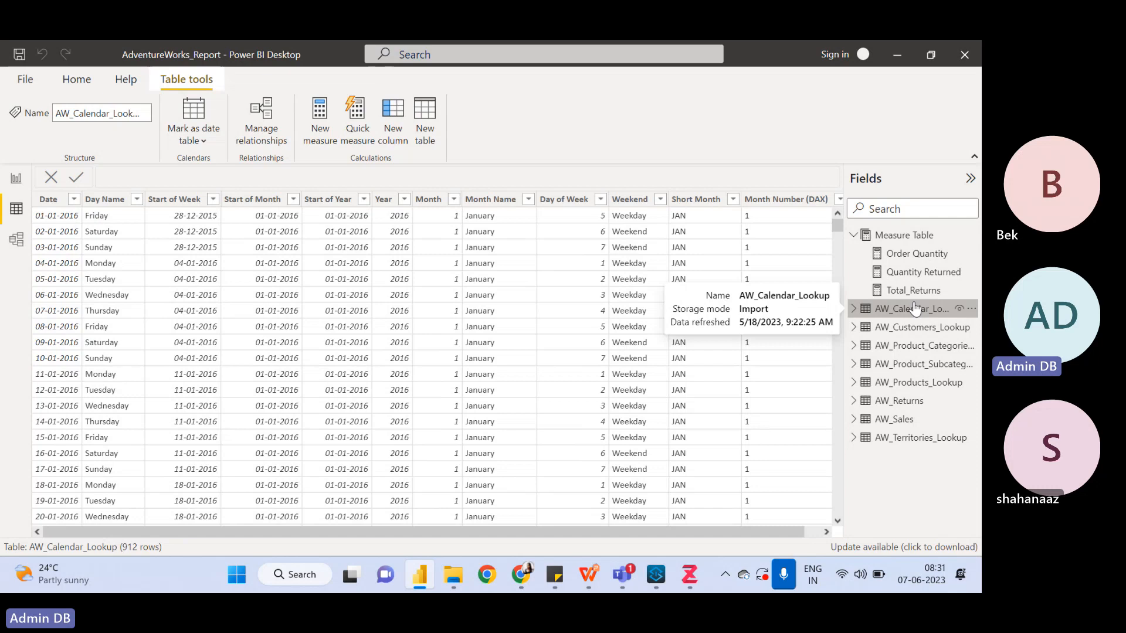
click(919, 329)
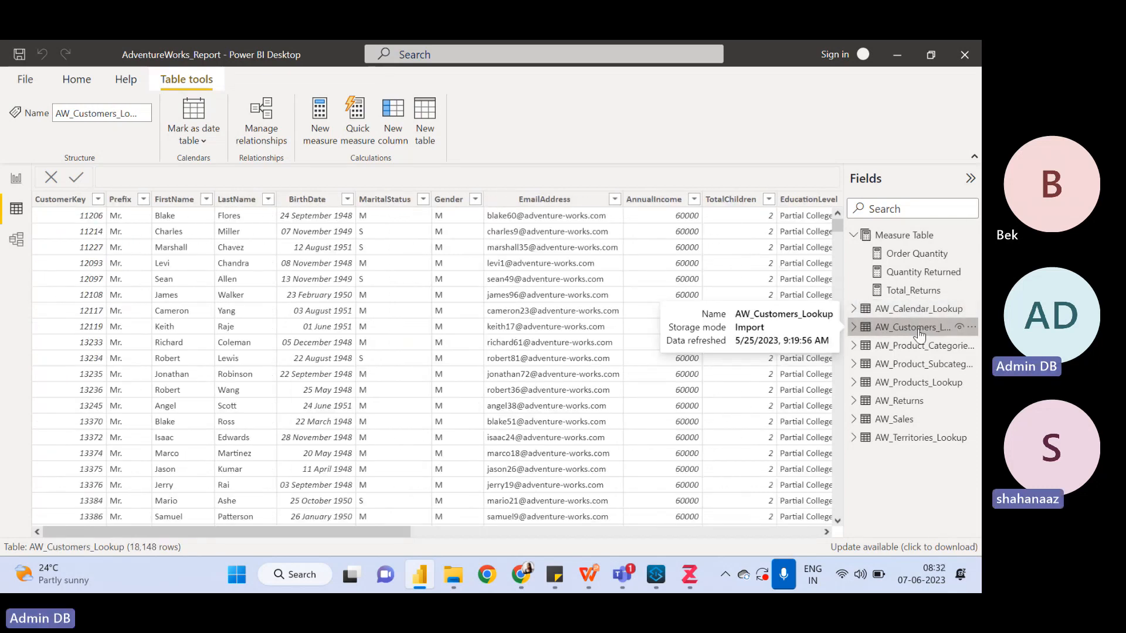
click(921, 349)
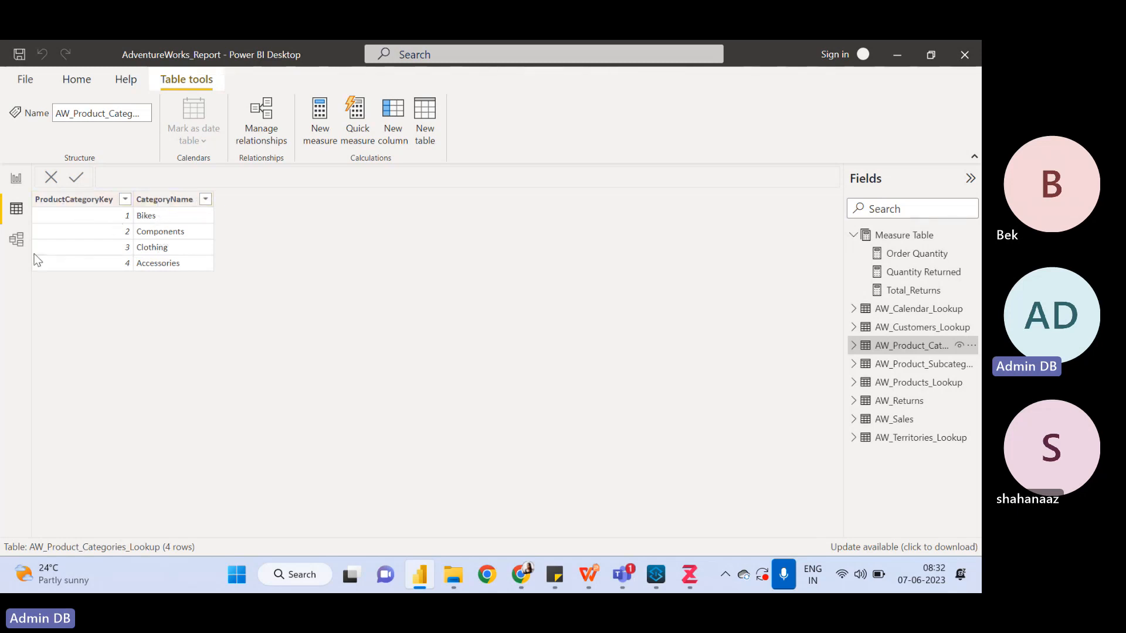
click(906, 364)
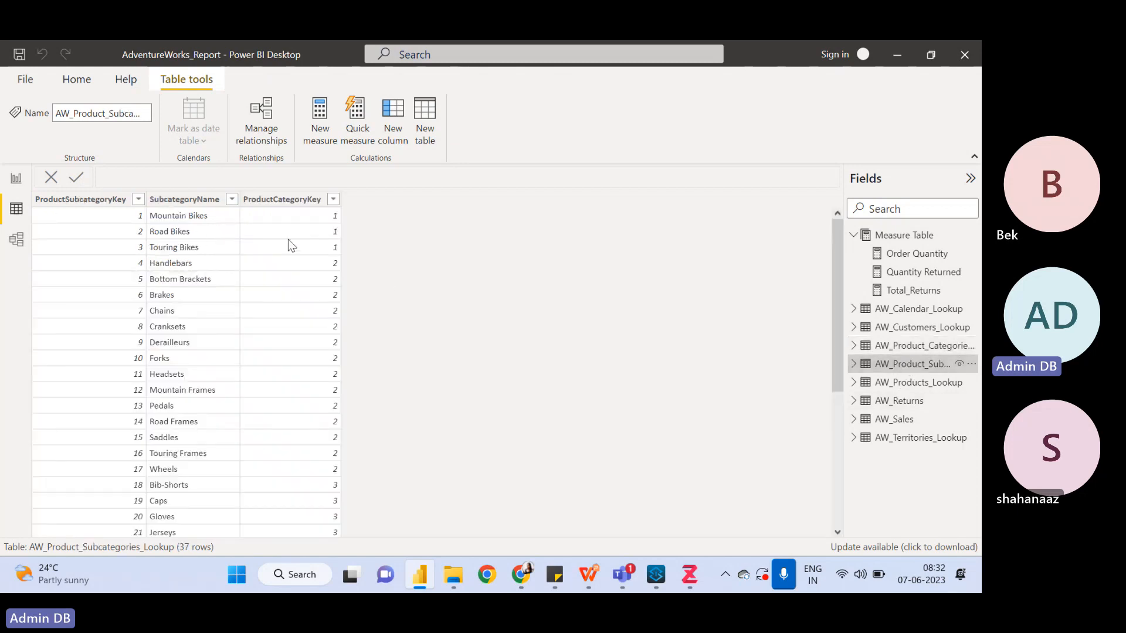
click(912, 382)
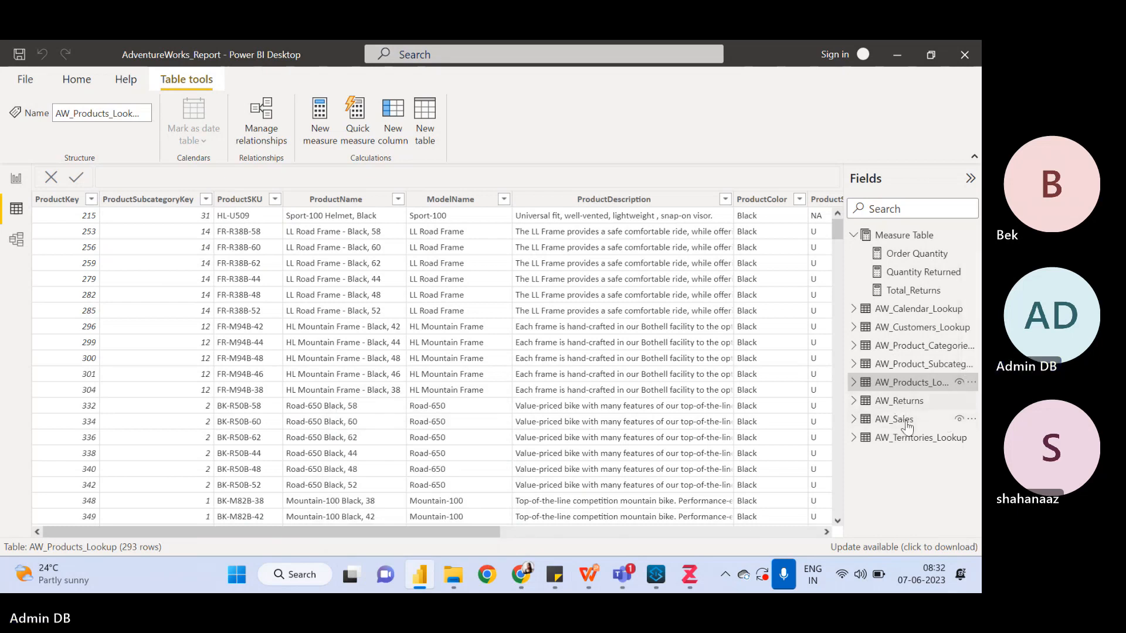
click(912, 439)
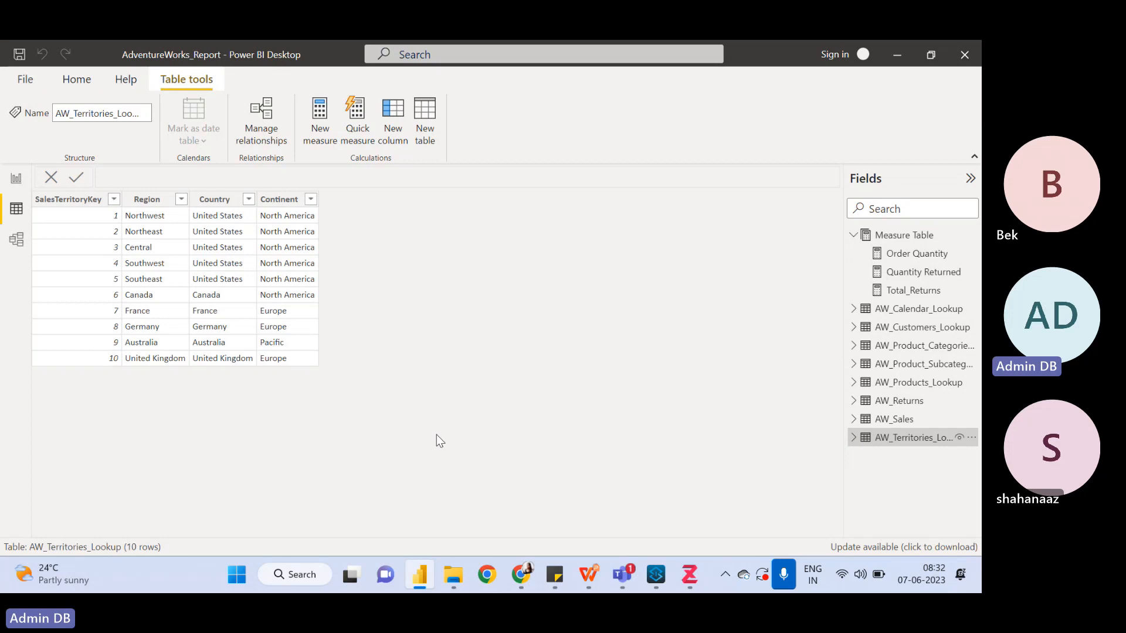
Compare the AW_Sales table with AW_Returns, examining the ReturnQuantity column in the returns data
click(909, 420)
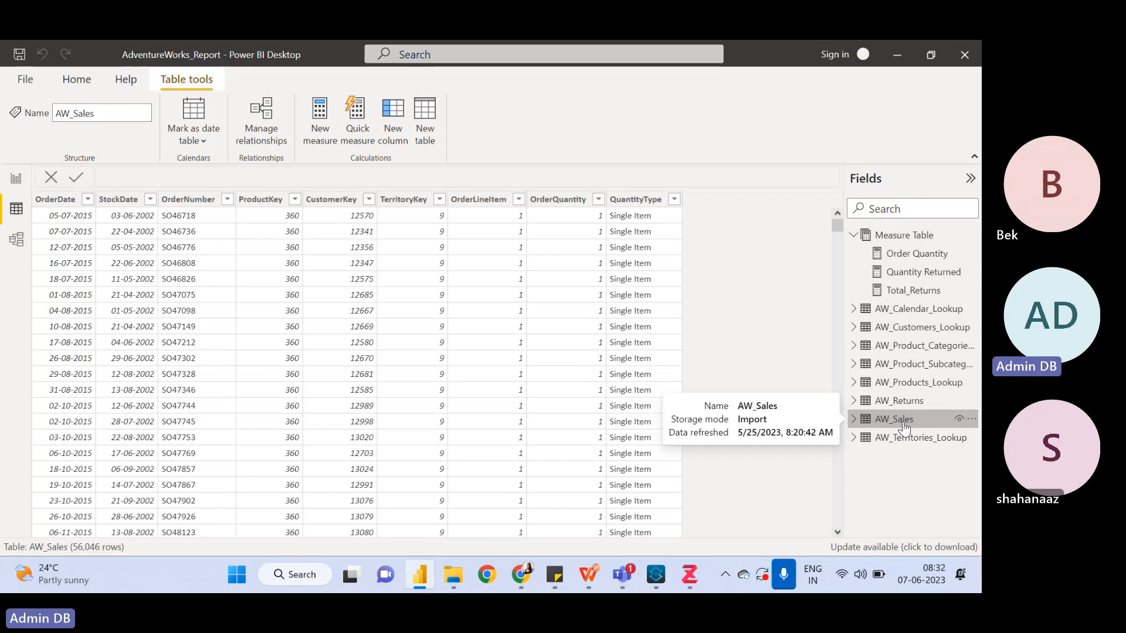
click(900, 403)
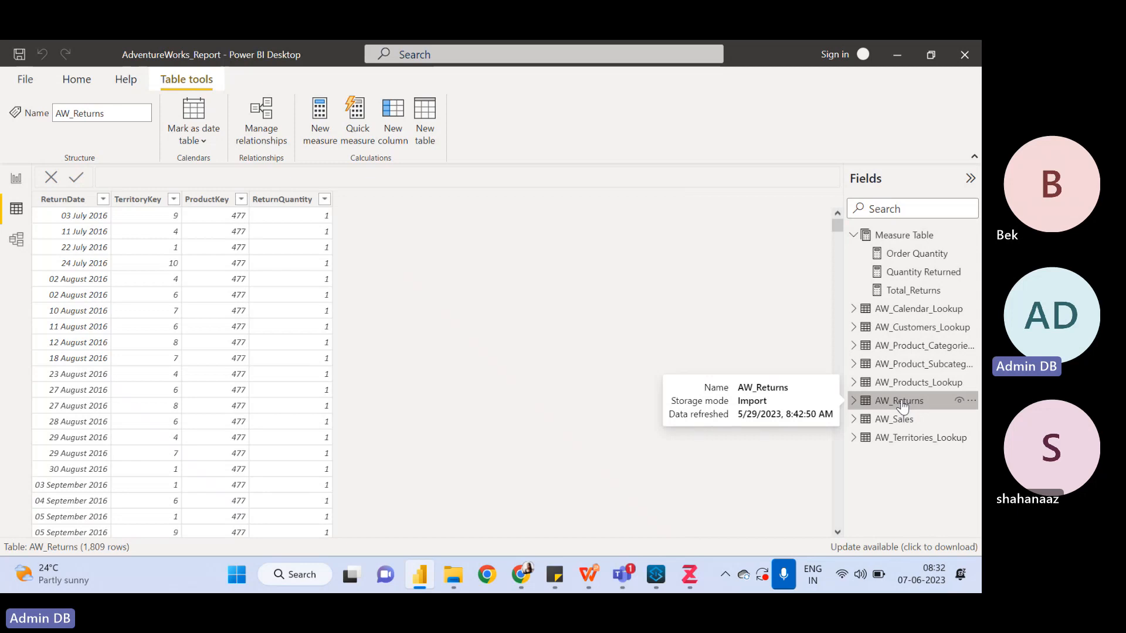
click(282, 200)
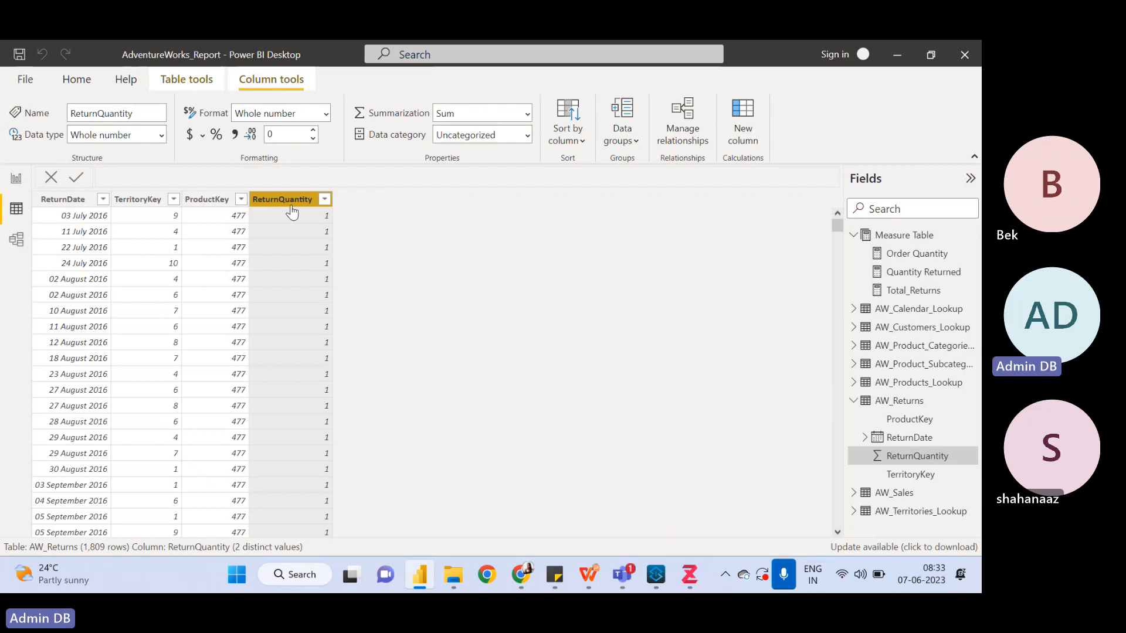
click(893, 497)
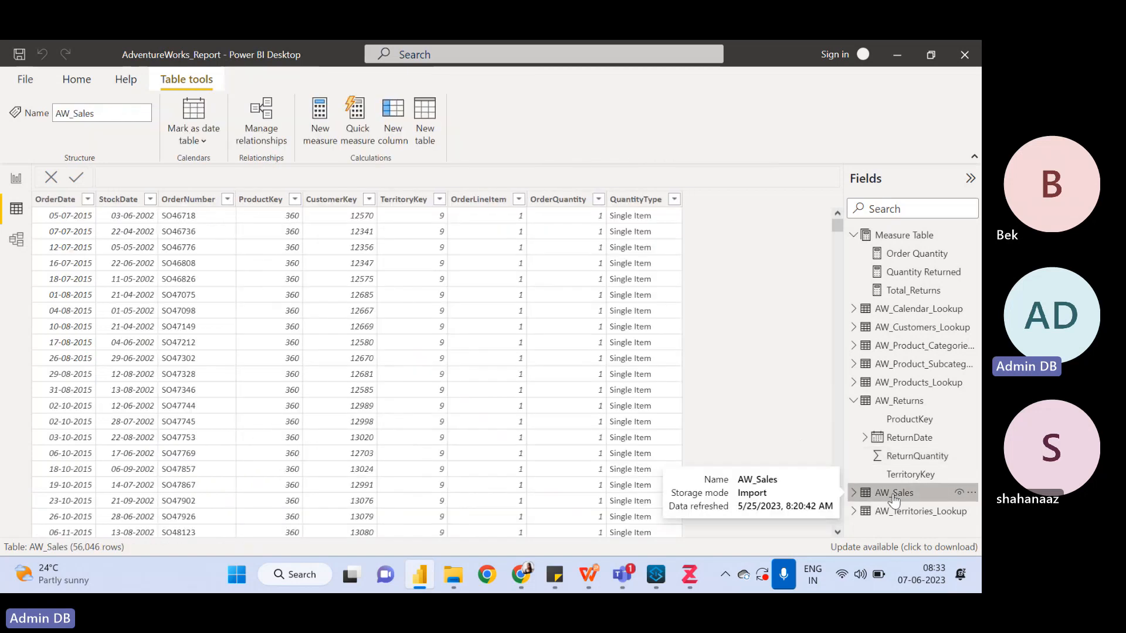
click(897, 403)
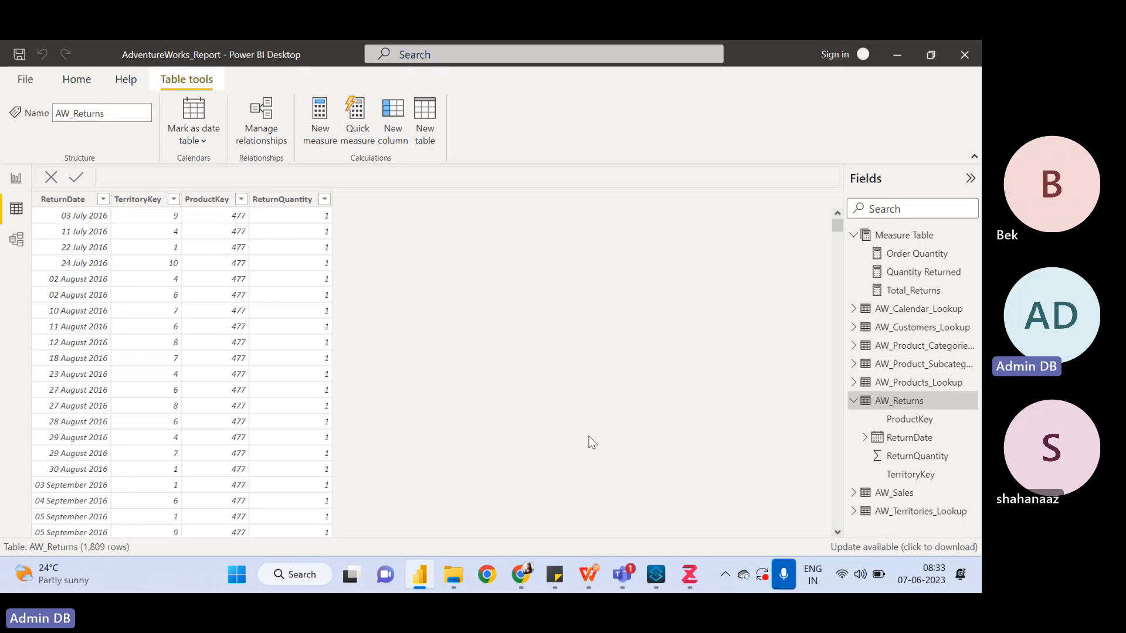
Start the Quantity Returned measure's formula with a reference to the AW_Returns table, entering (AW_Returns[ after the equals sign
click(933, 278)
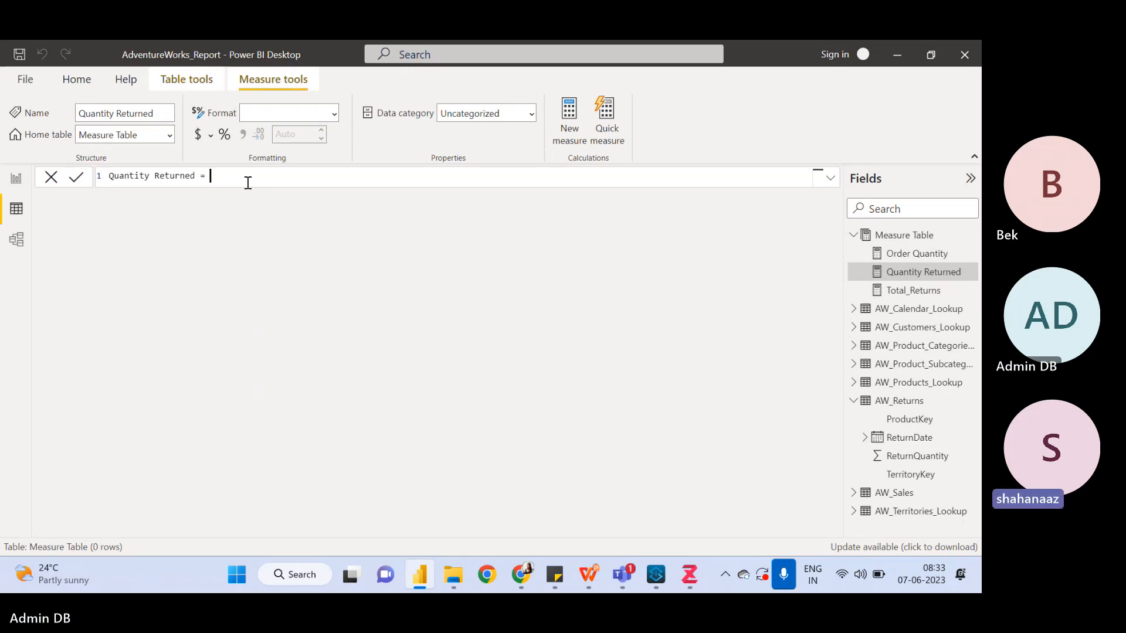
text(()
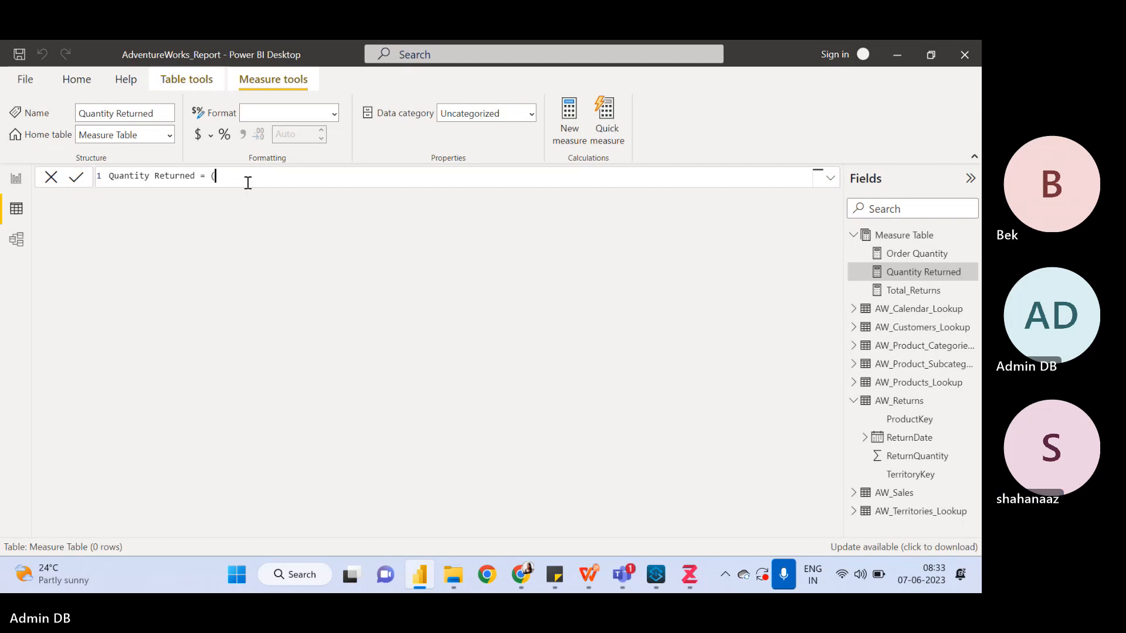
text(Aw)
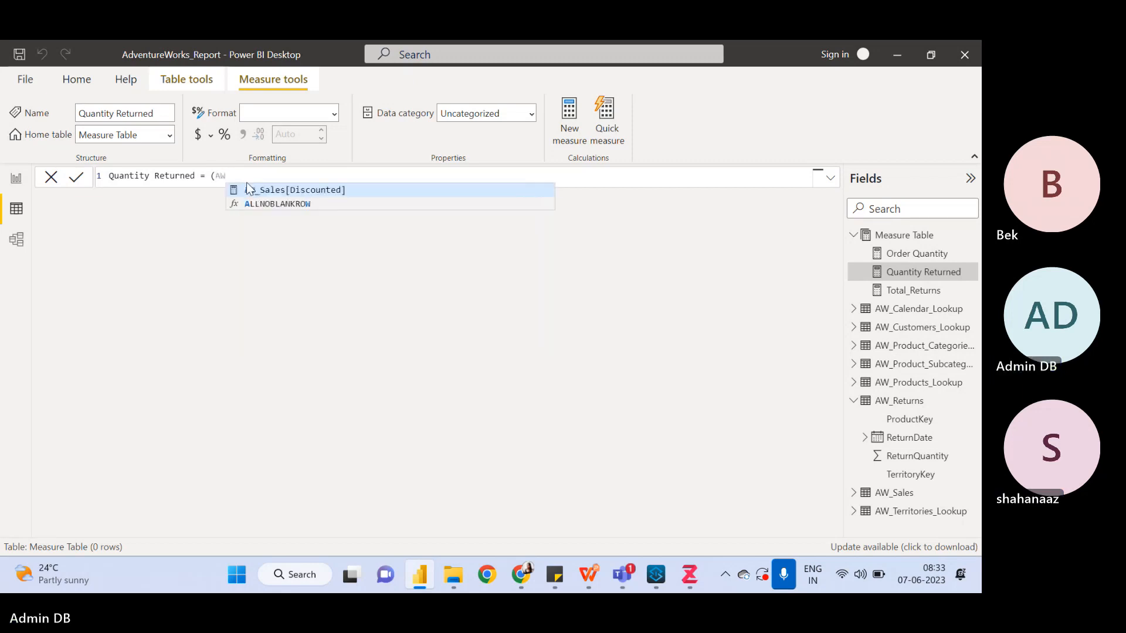
text(_R)
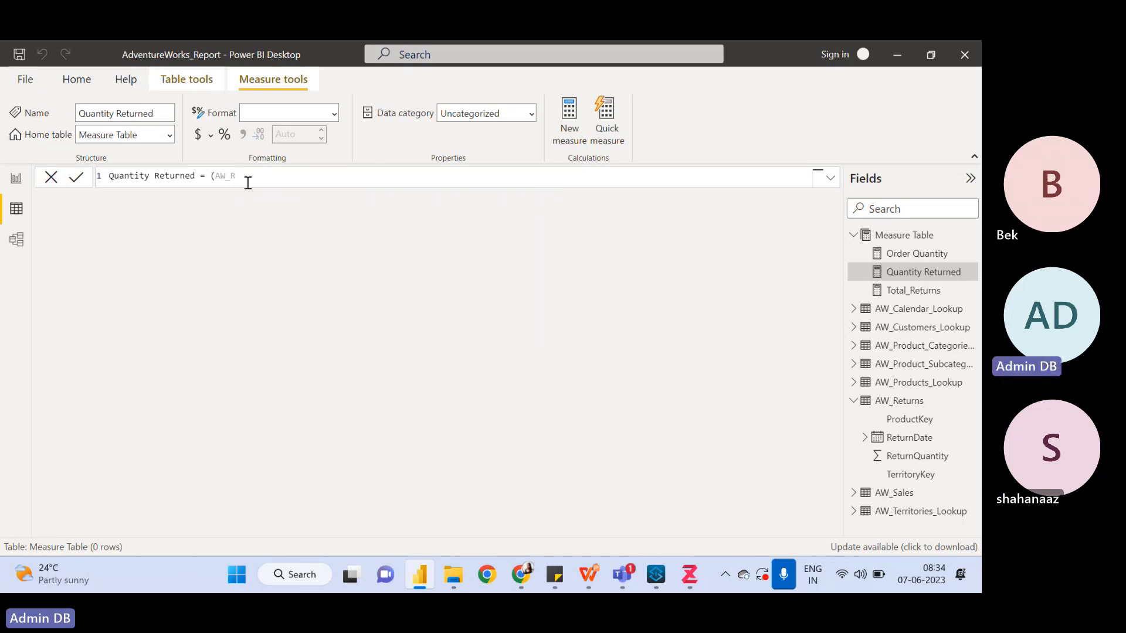
text(eturns[)
click(902, 402)
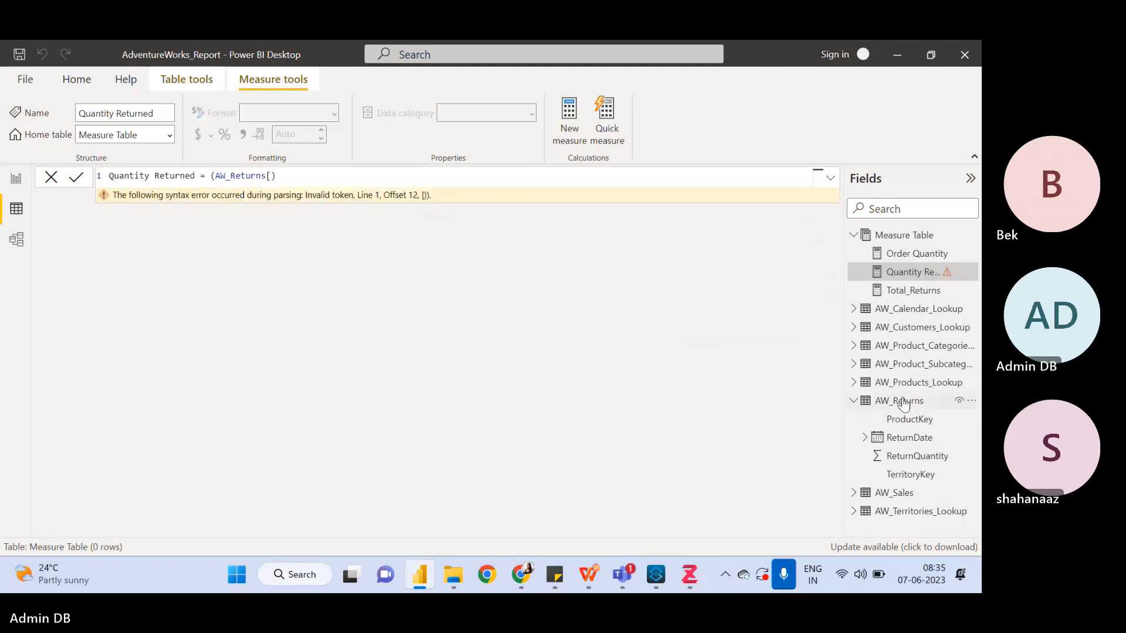
Sort the AW_Returns table by ReturnDate in ascending order and check the date list through to its last entry
click(903, 404)
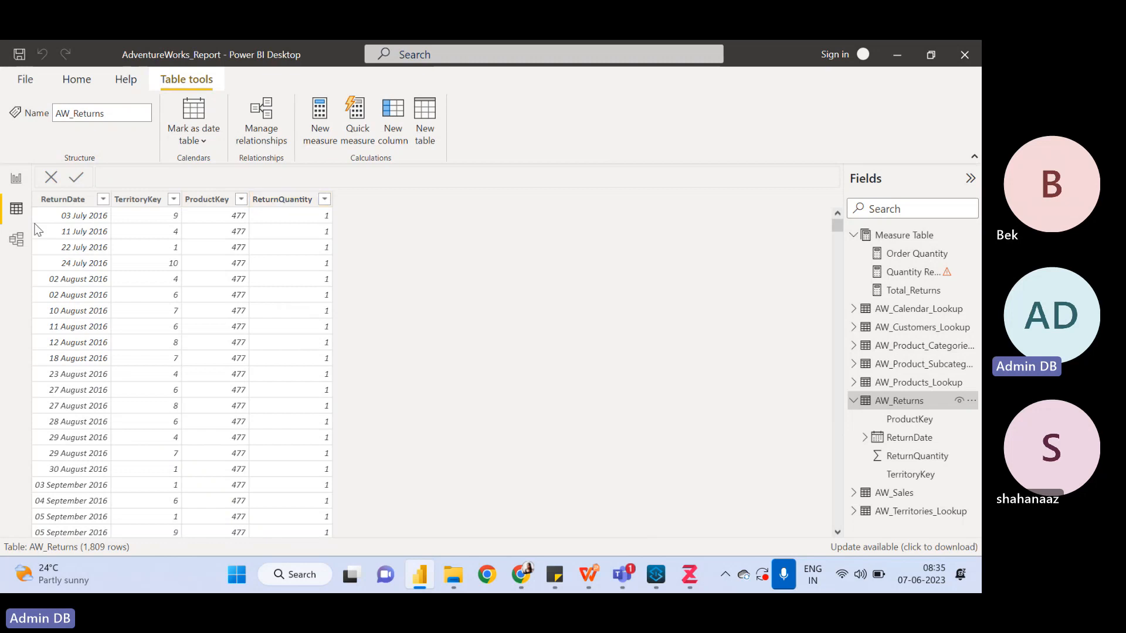
click(103, 199)
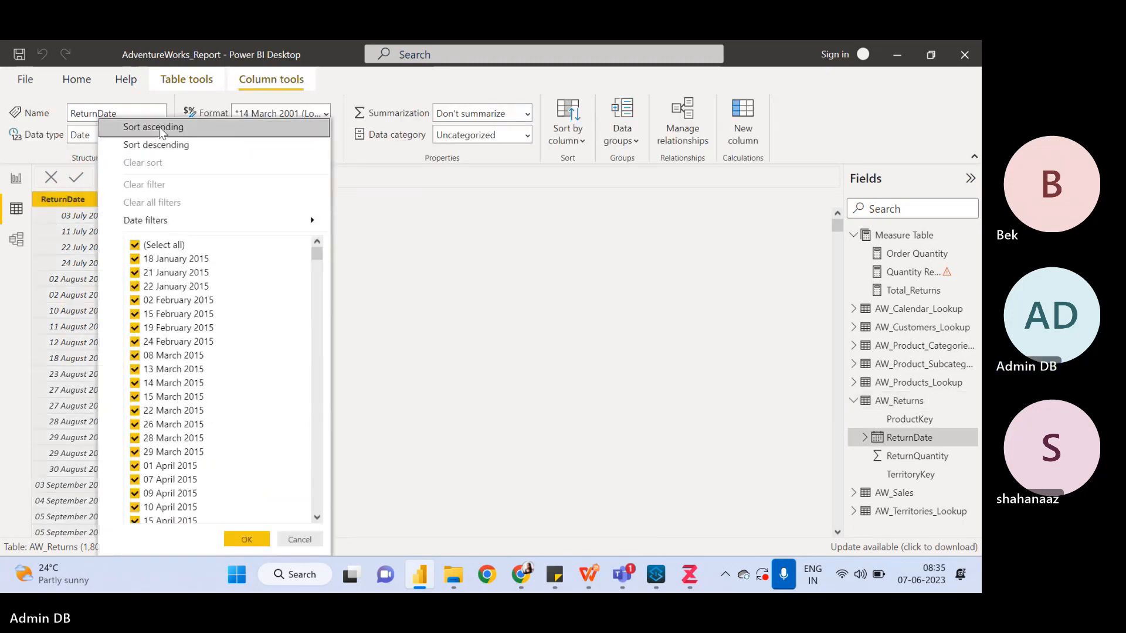
click(160, 126)
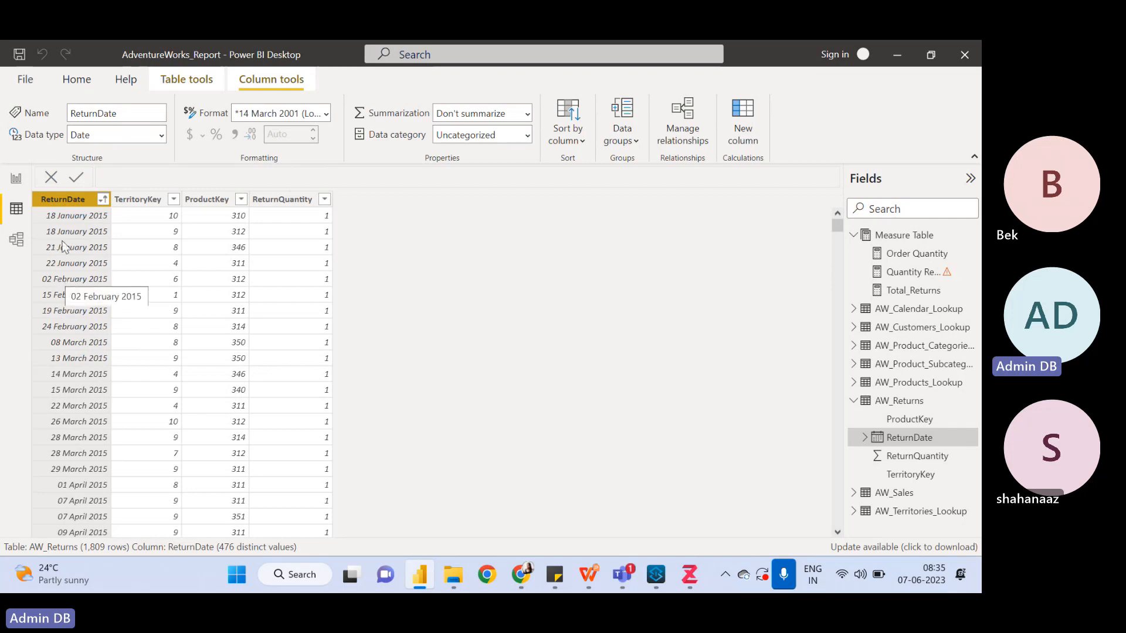
click(103, 200)
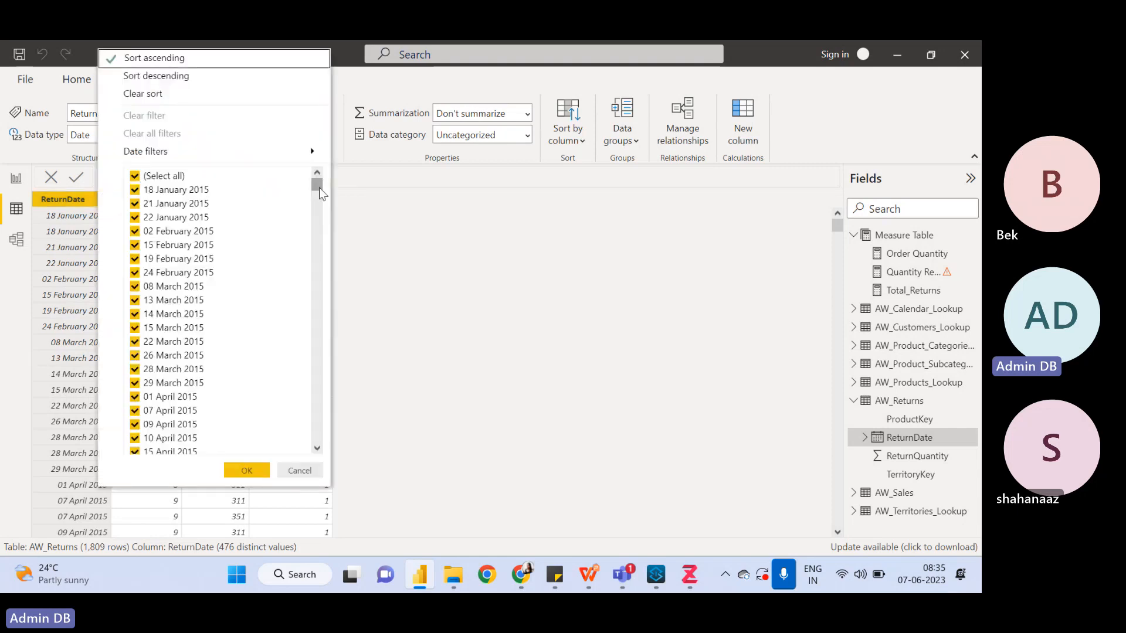
drag(319, 188, 317, 460)
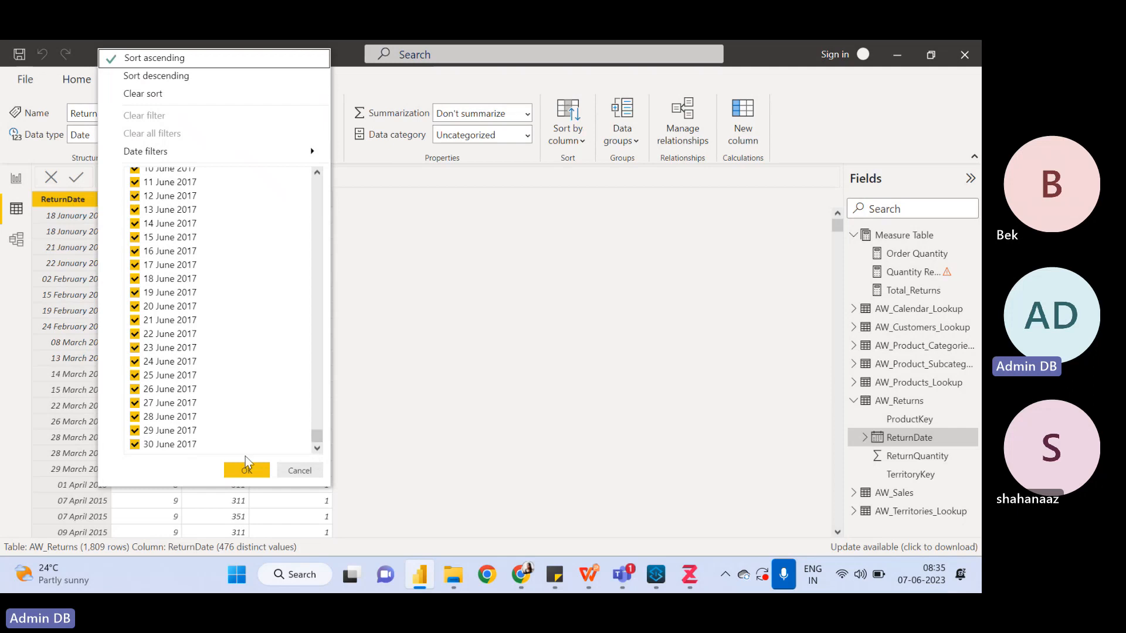
click(290, 472)
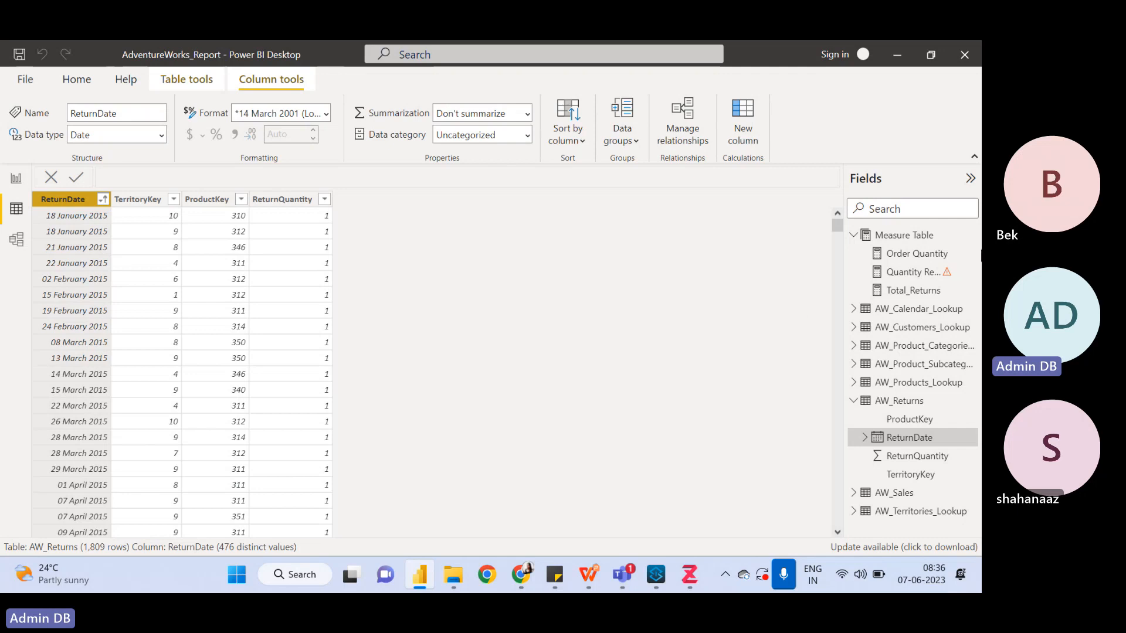
Rewrite the Quantity Returned measure's formula as SUM(AW_Returns[ReturnQuantity]) and commit it
click(925, 275)
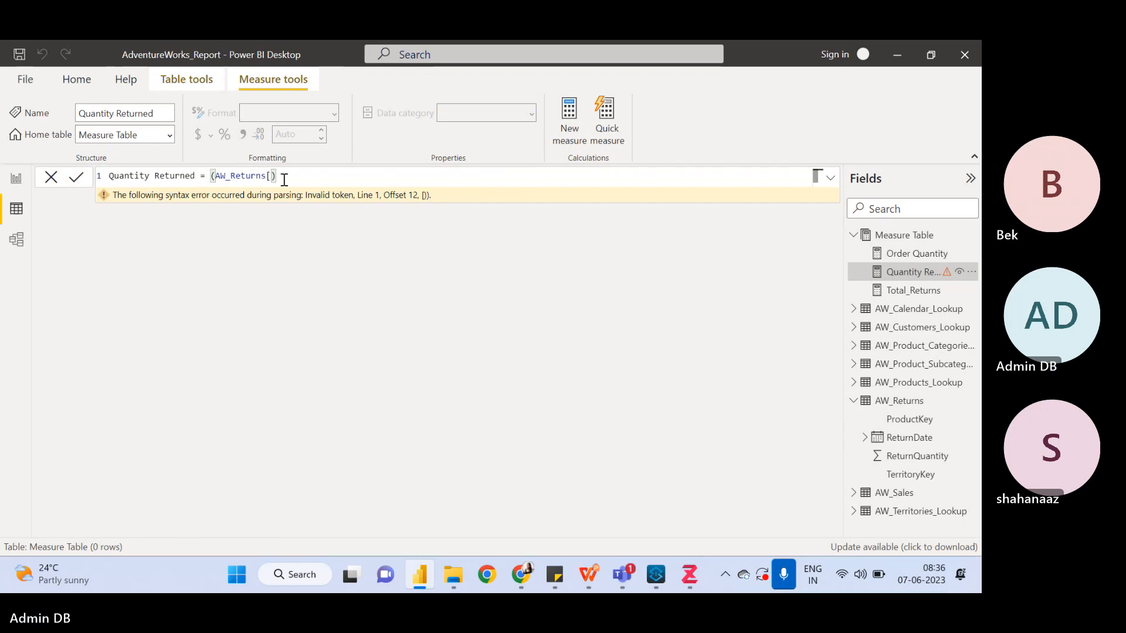
drag(284, 180, 218, 180)
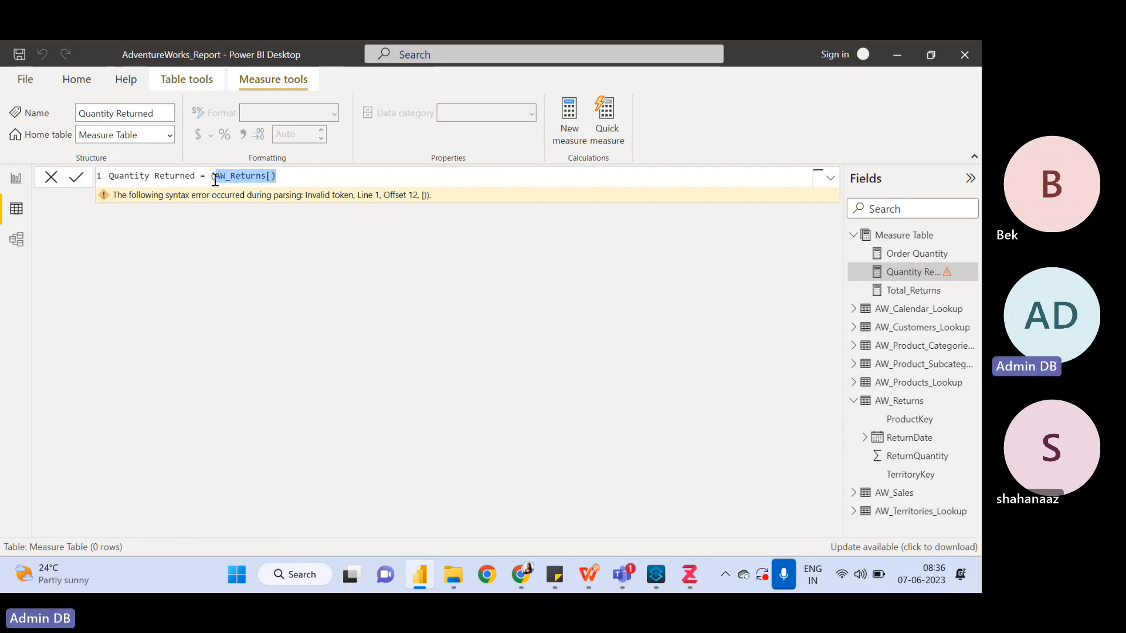
key(BackSpace)
text(SUM()
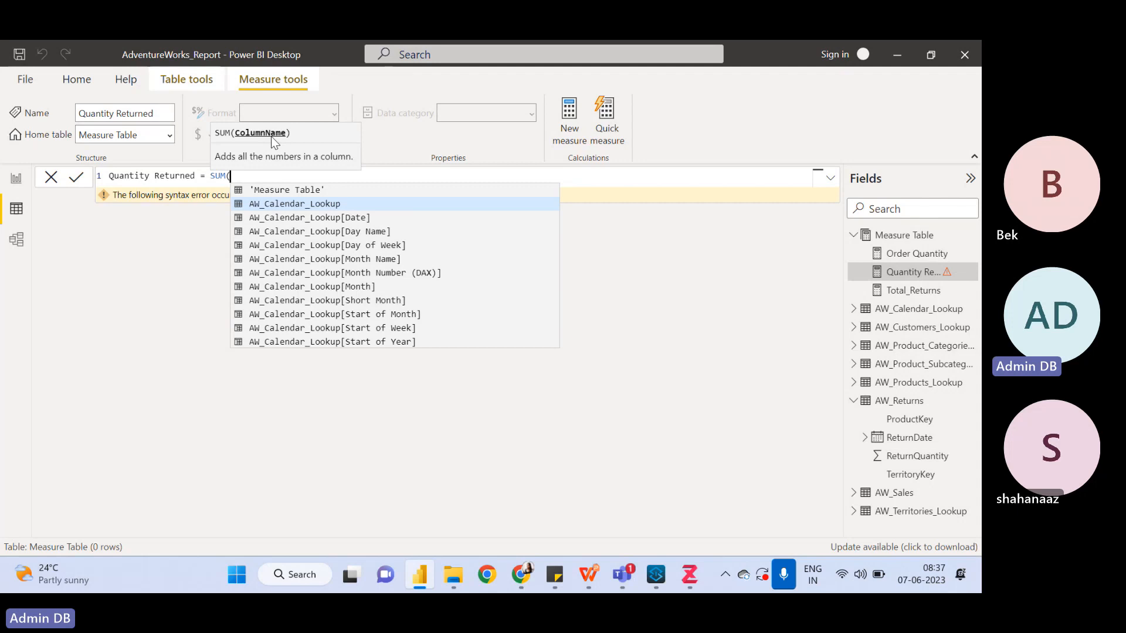
key(Escape)
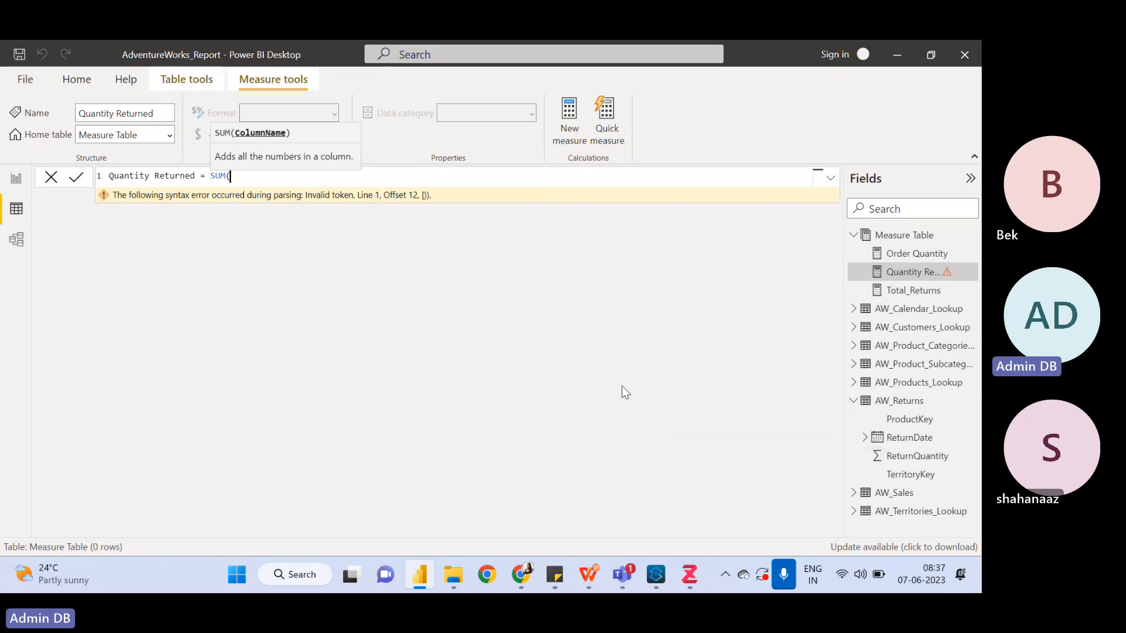
text(Return)
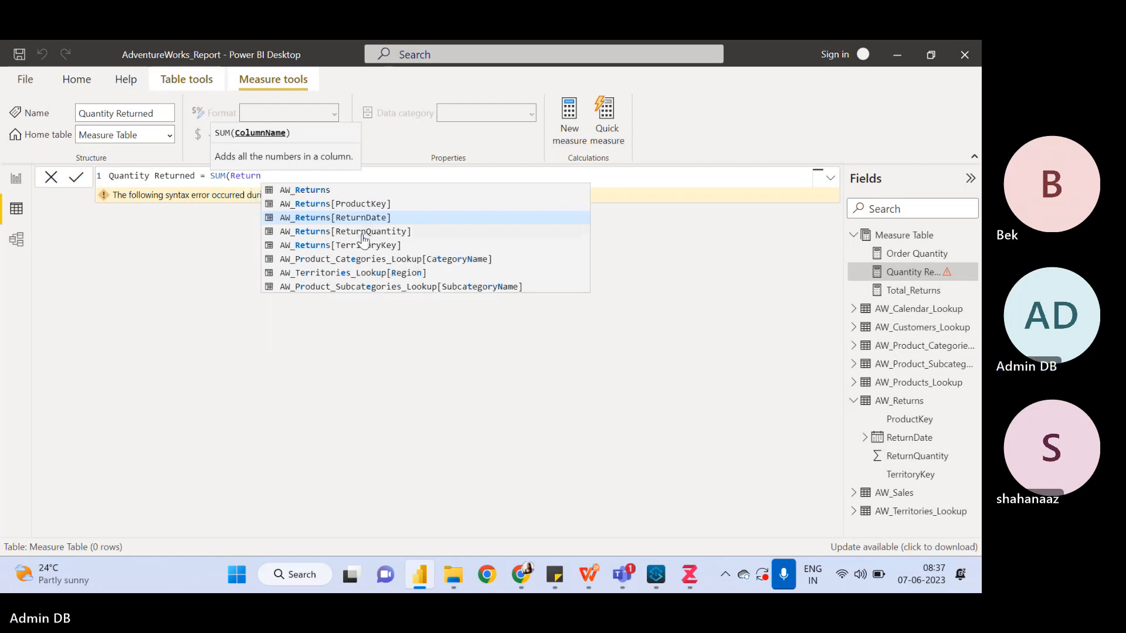
click(322, 233)
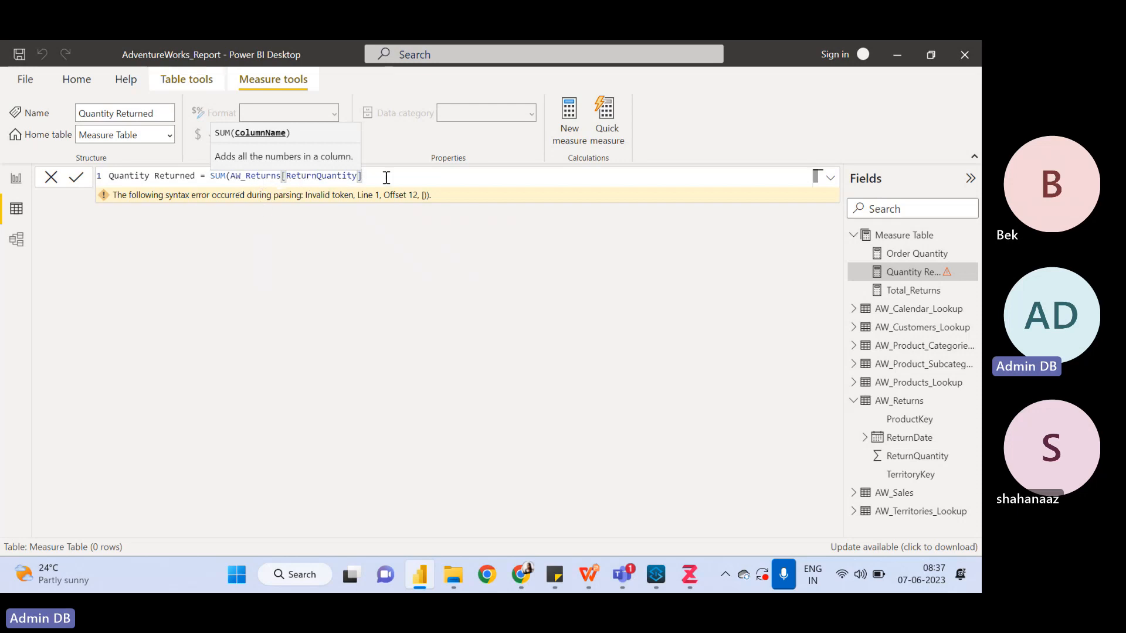
text())
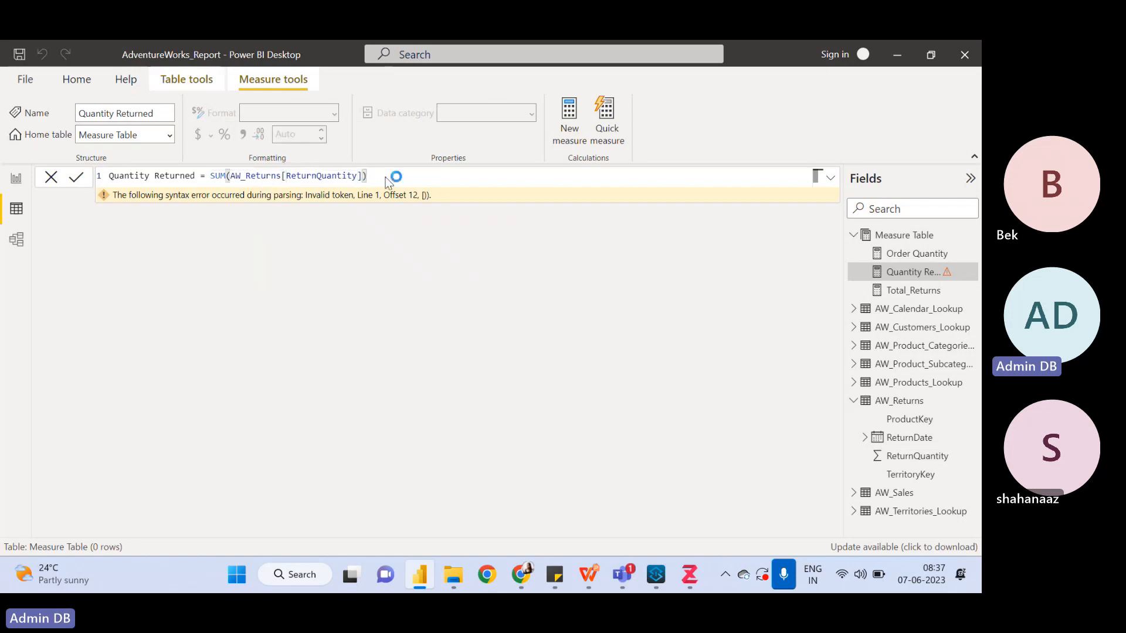
key(Return)
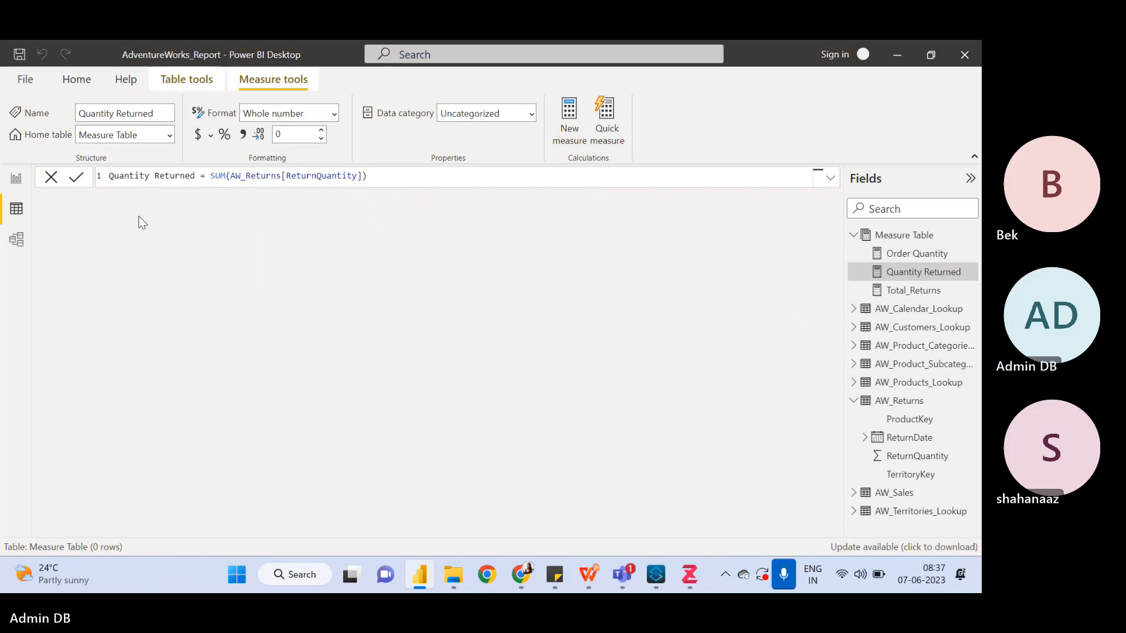
Add the Quantity Returned measure to the report's table visual and replace QuantityType with CategoryName from AW_Product_Categories_Lookup
click(16, 178)
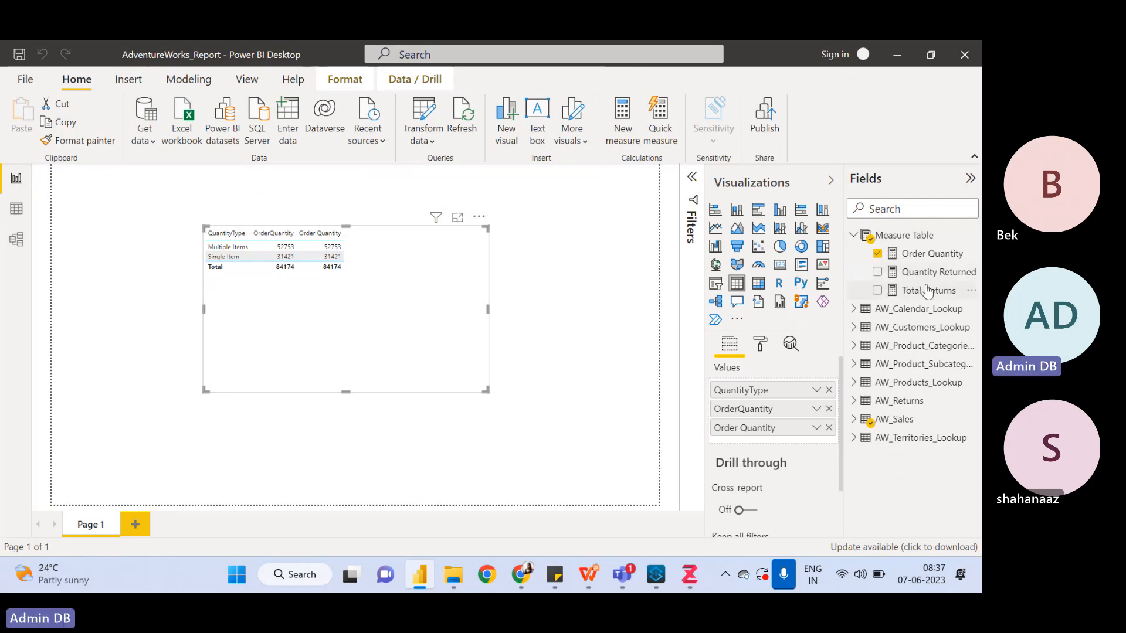
drag(914, 273, 760, 446)
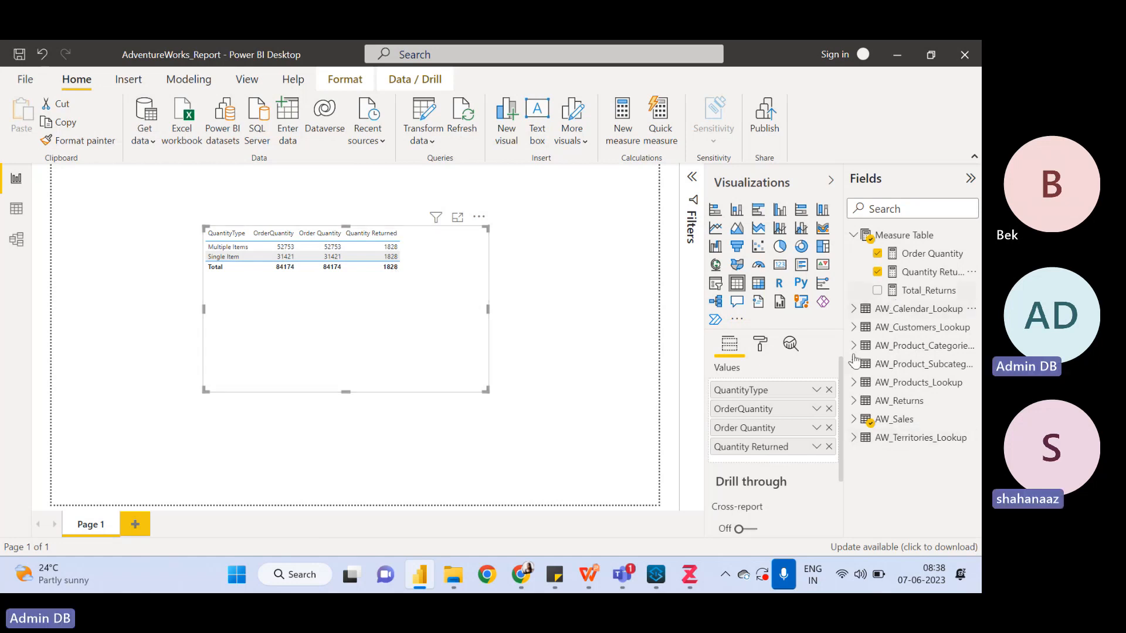
click(829, 390)
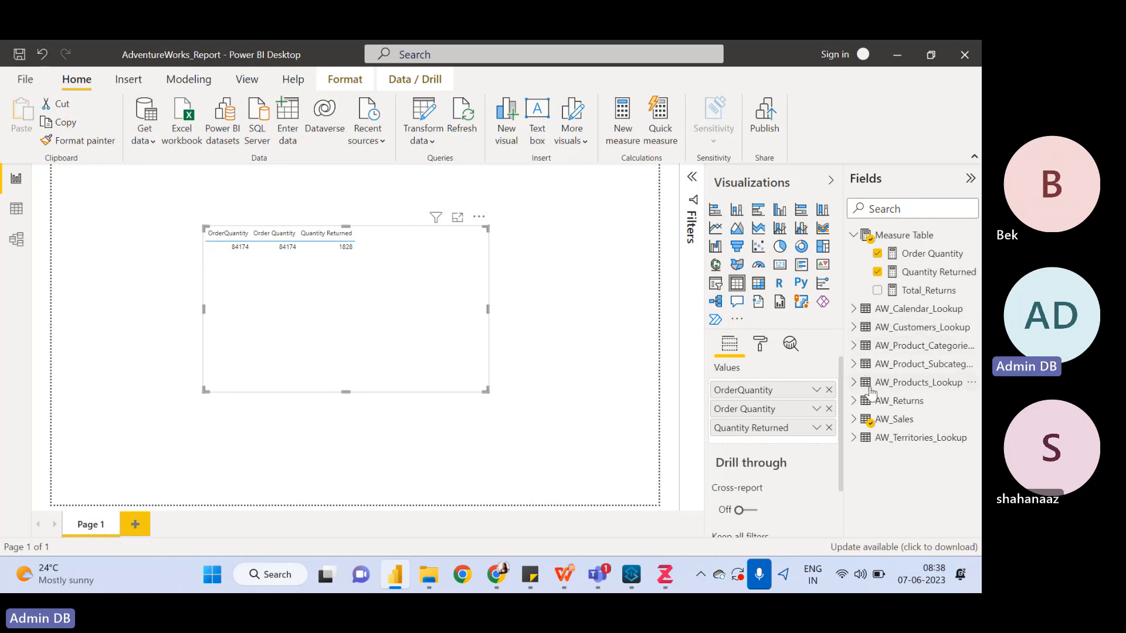
click(857, 347)
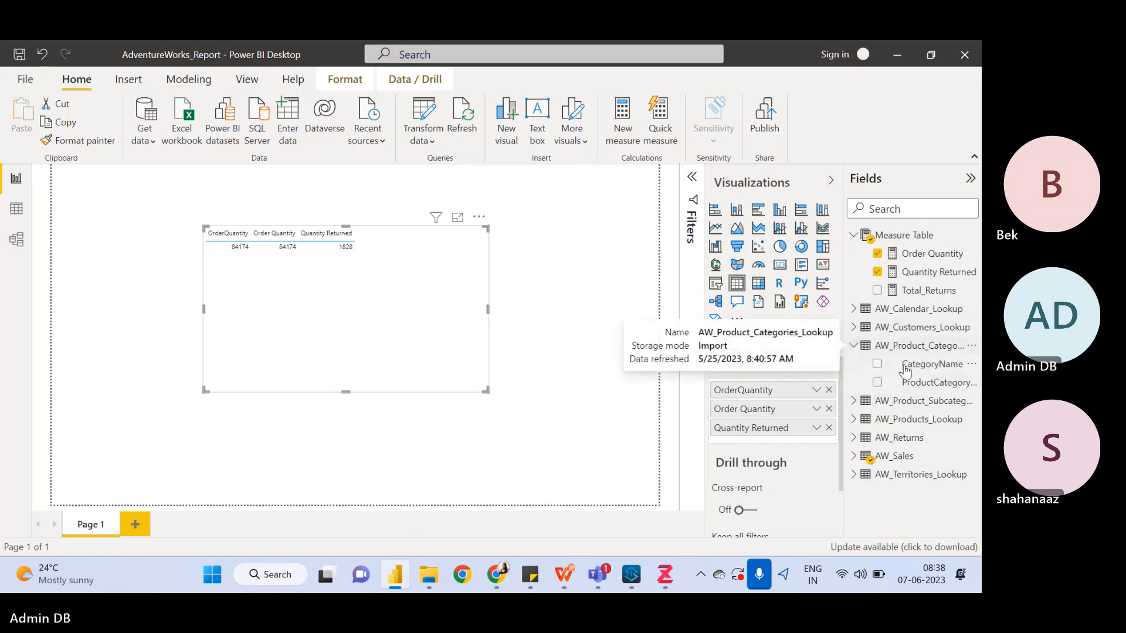
drag(922, 374, 759, 395)
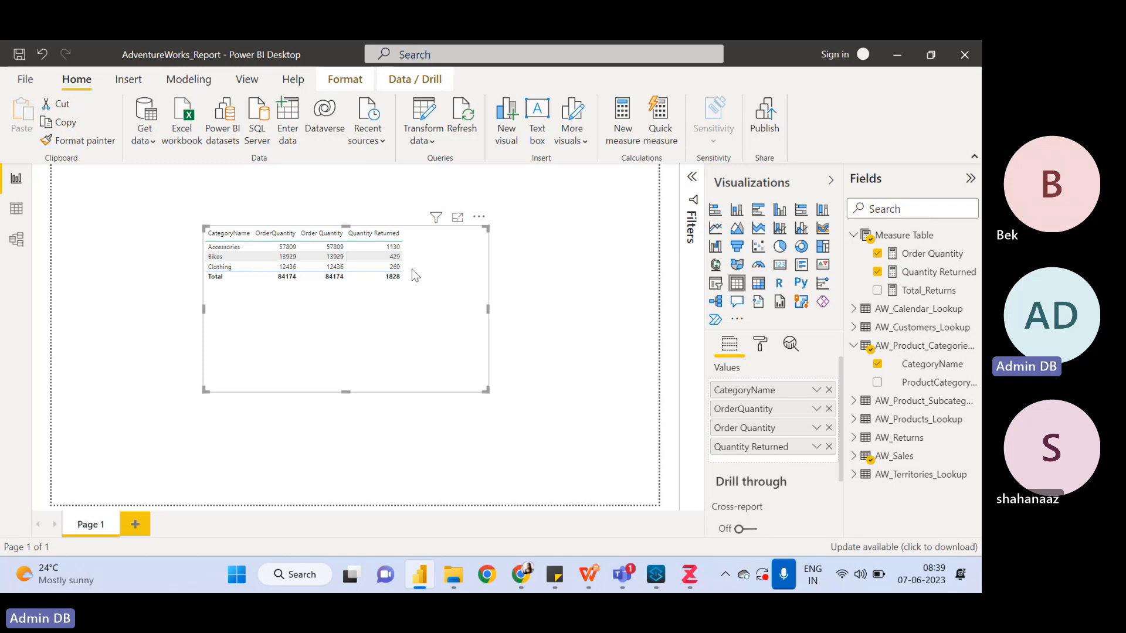
Remove the implicit OrderQuantity column from the table visual, keeping the Order Quantity measure
click(219, 246)
click(312, 400)
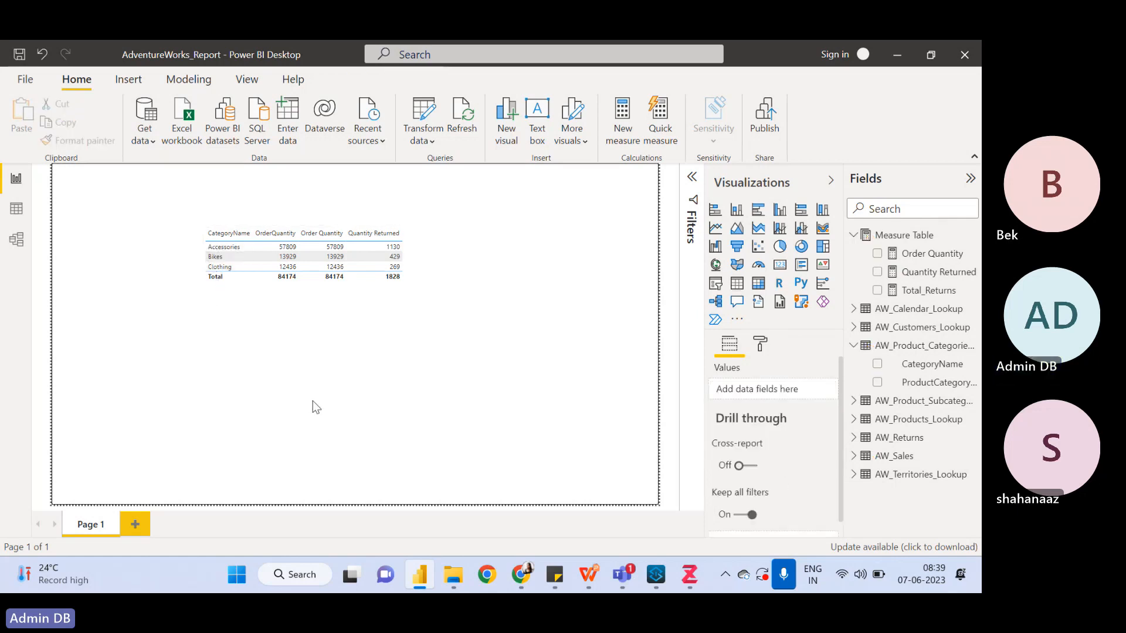
click(392, 311)
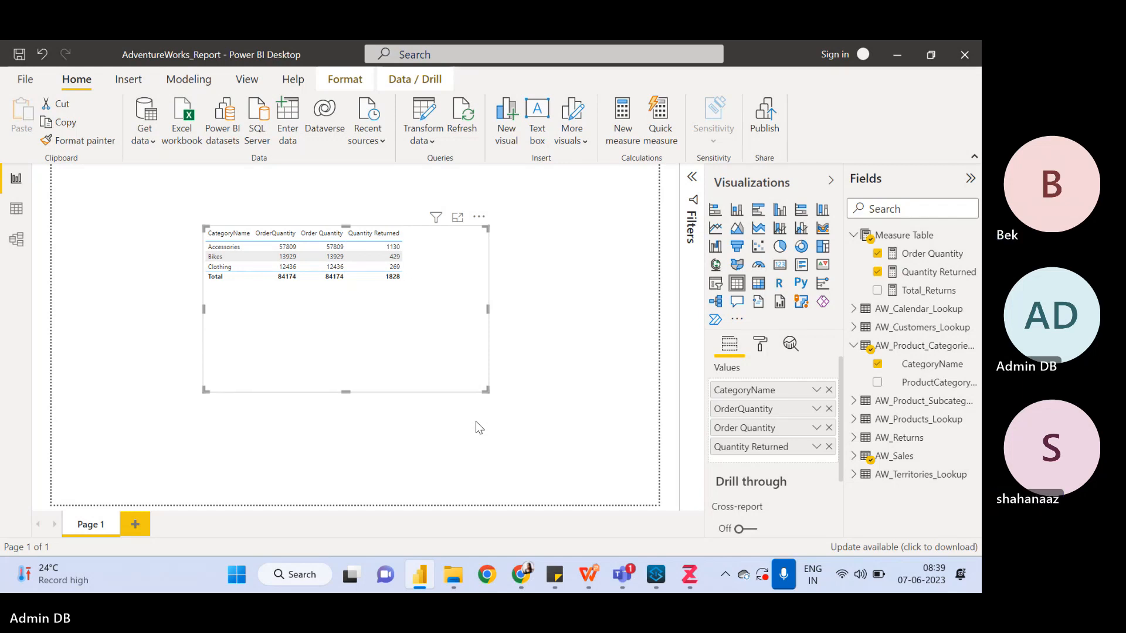
click(829, 409)
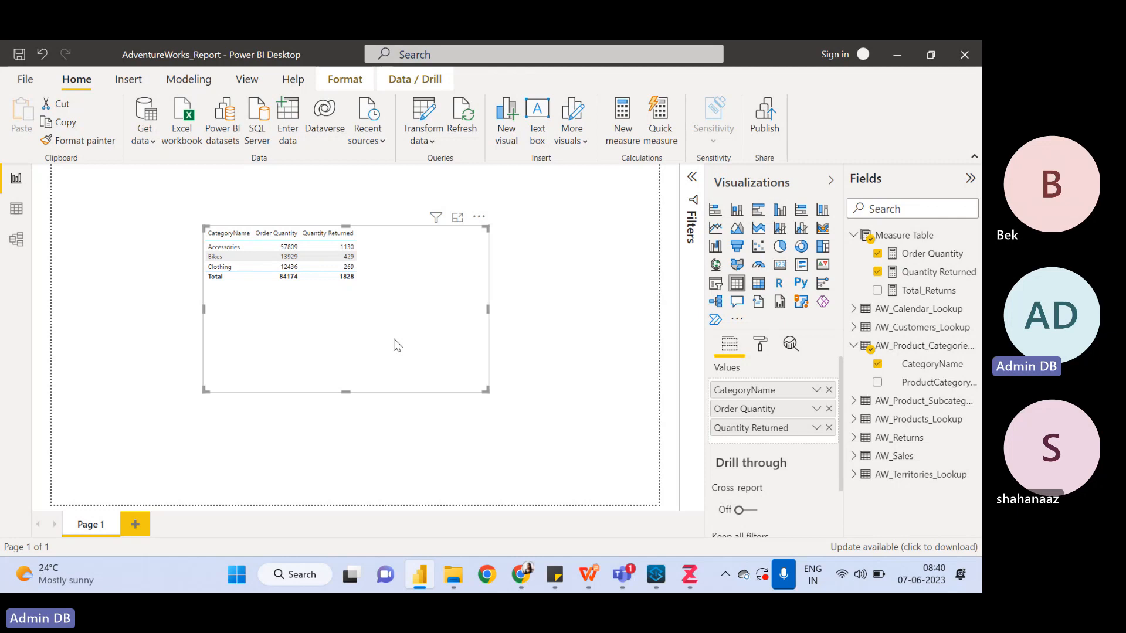
Display the Quantity Returned measure's formula and compare the table visual without and with the CategoryName column
click(927, 274)
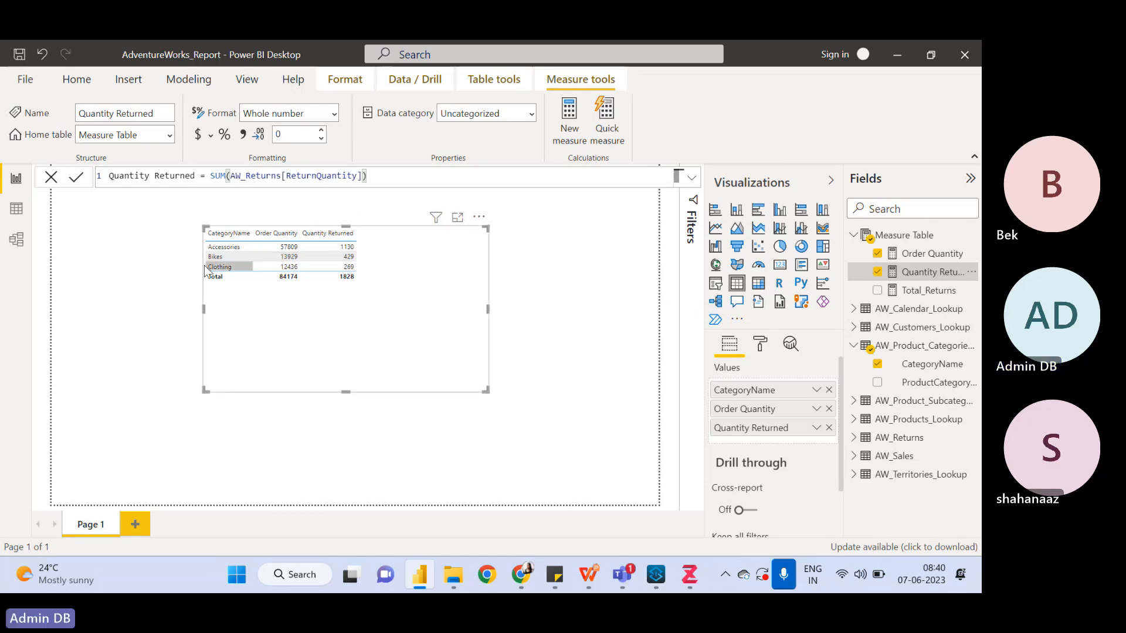
click(828, 390)
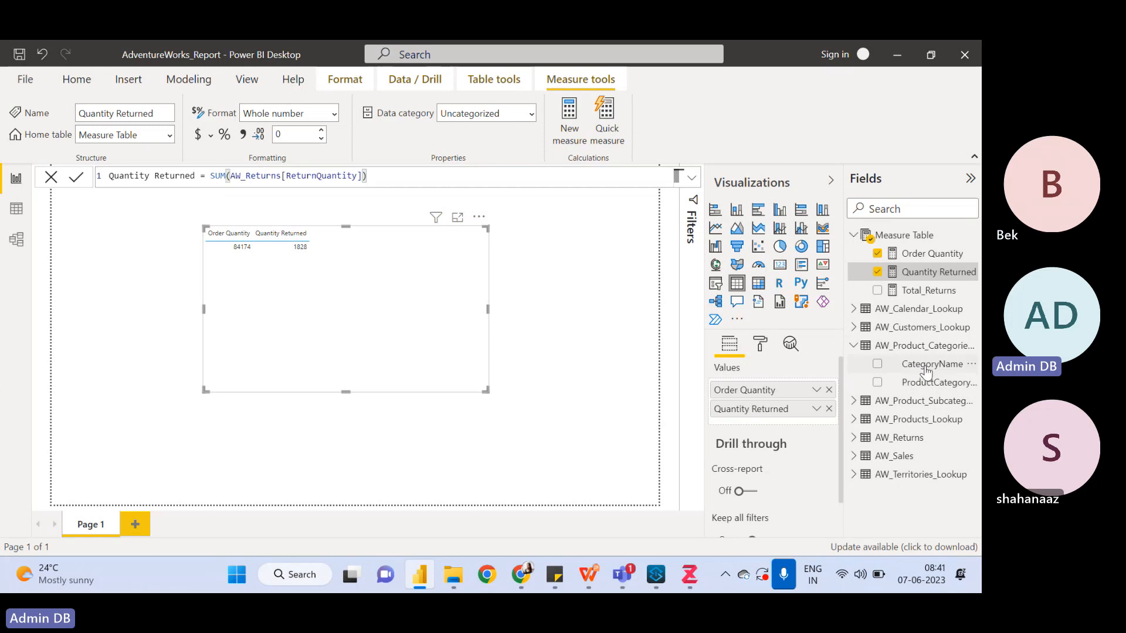
drag(925, 368, 769, 388)
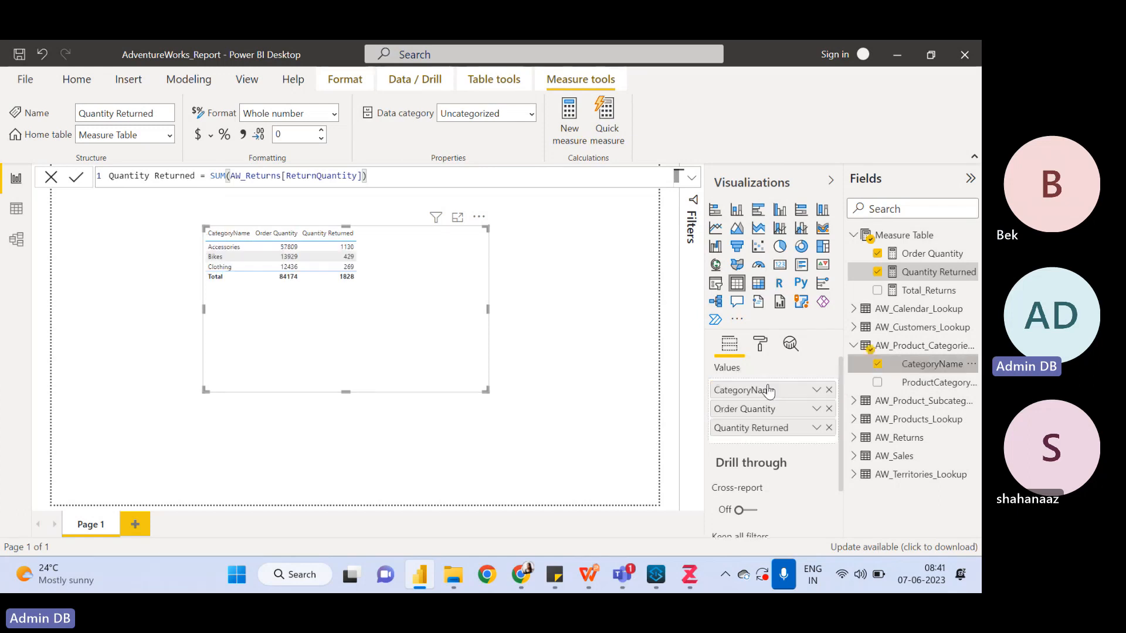
Replace CategoryName with SubcategoryName from AW_Product_Subcategories_Lookup in the table visual and lengthen the visual to fit all subcategory rows
click(828, 391)
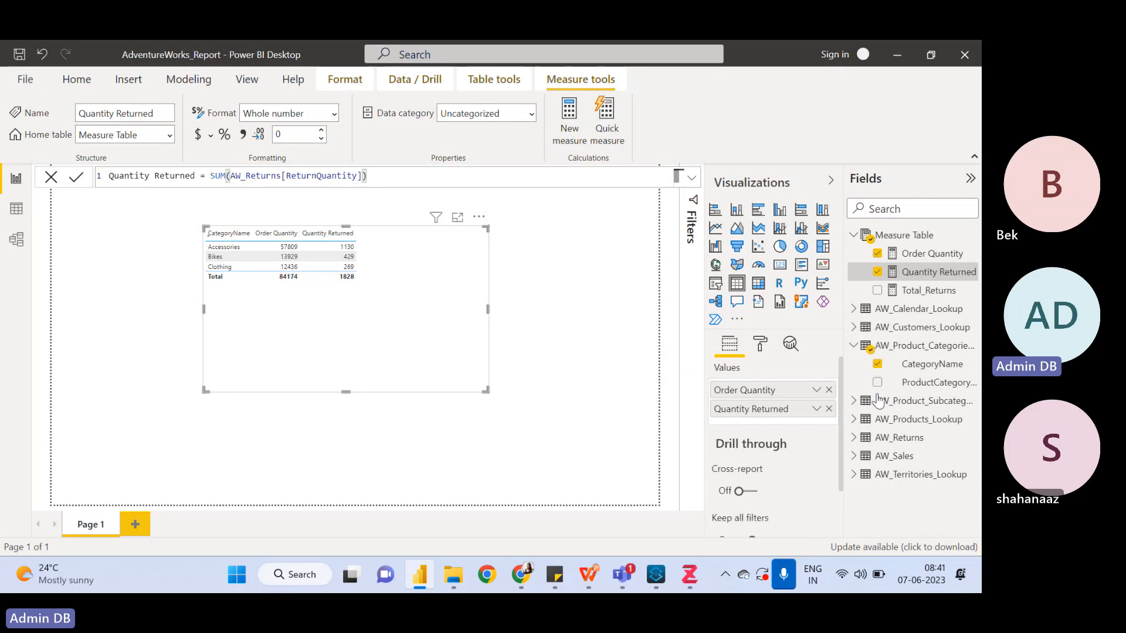
click(895, 405)
click(854, 400)
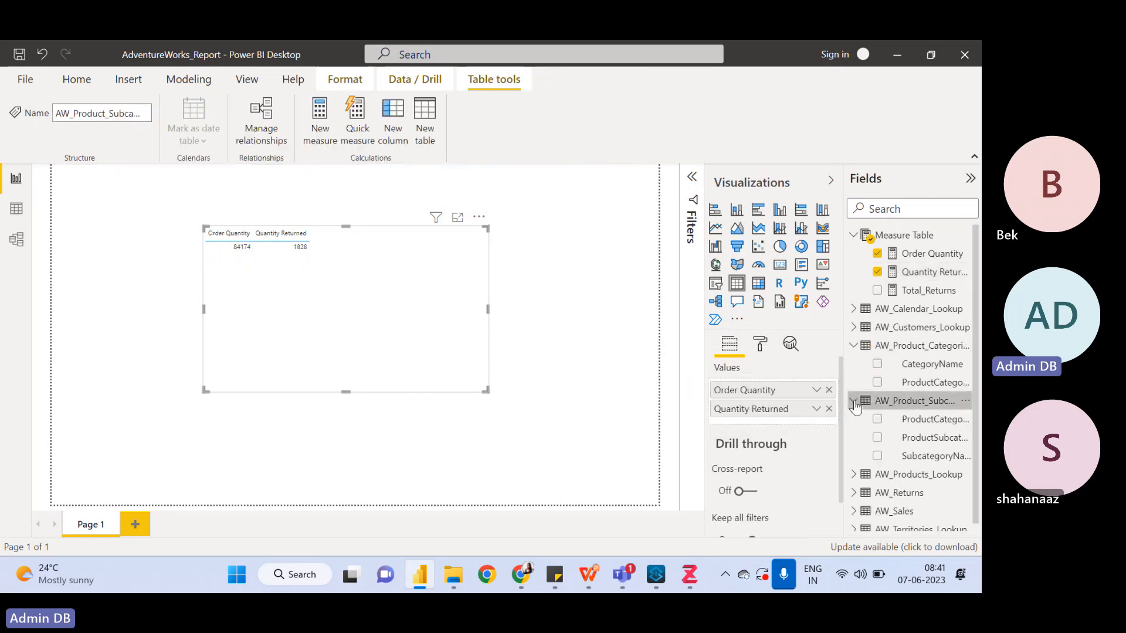
drag(935, 431, 896, 423)
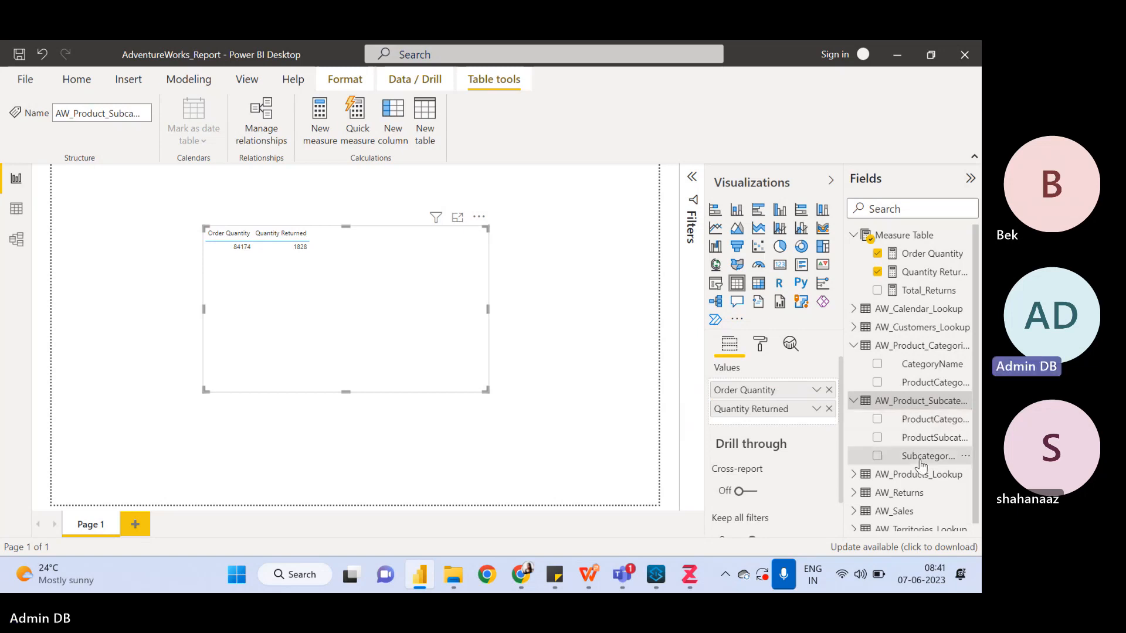
drag(921, 459, 762, 382)
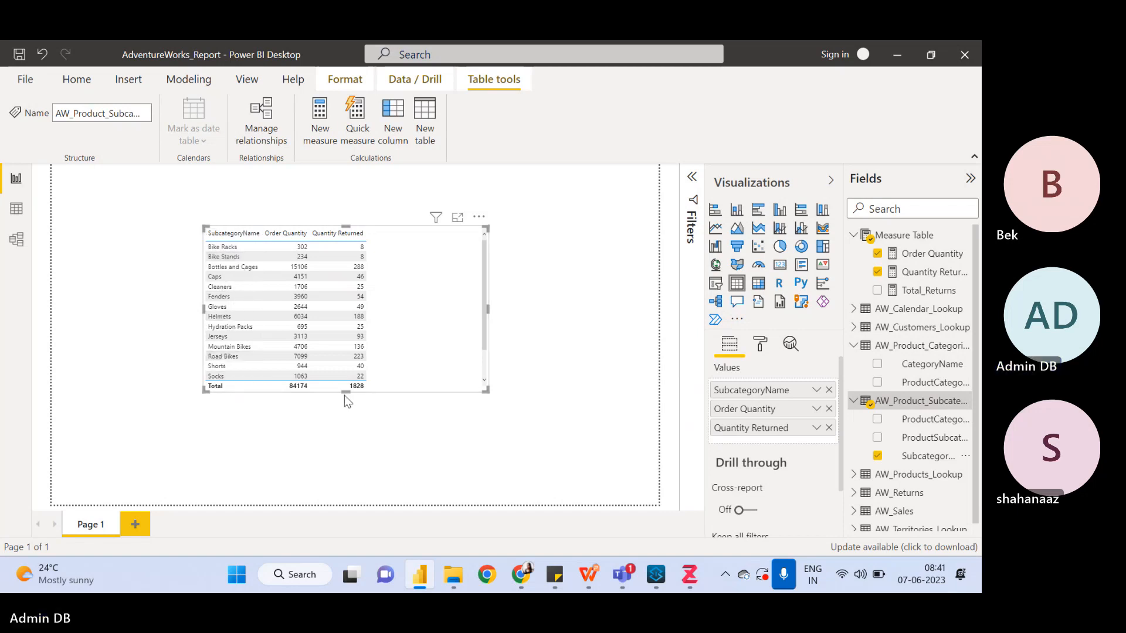
drag(346, 392, 340, 480)
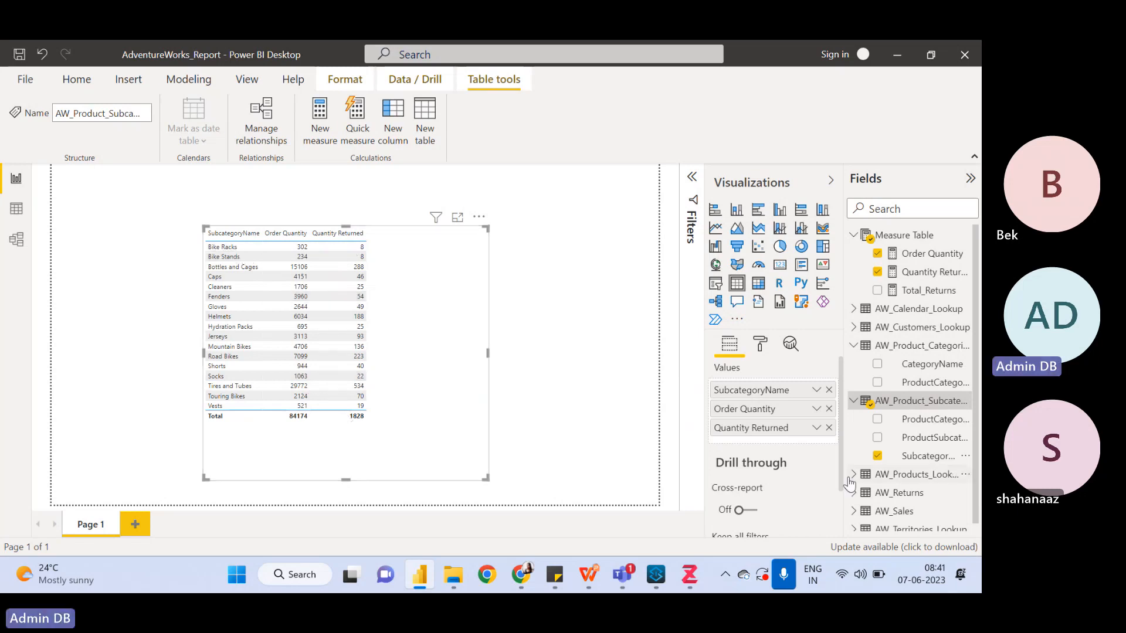
Add CategoryName back to the table visual and reorder the columns so it comes before SubcategoryName
drag(927, 365, 763, 390)
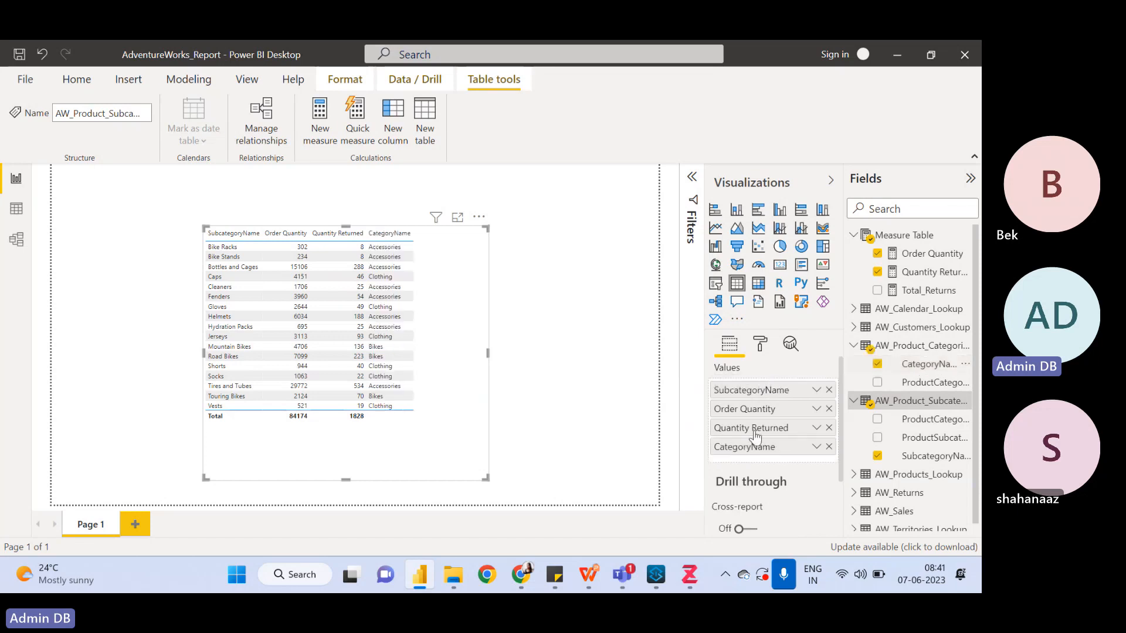
drag(755, 456, 755, 398)
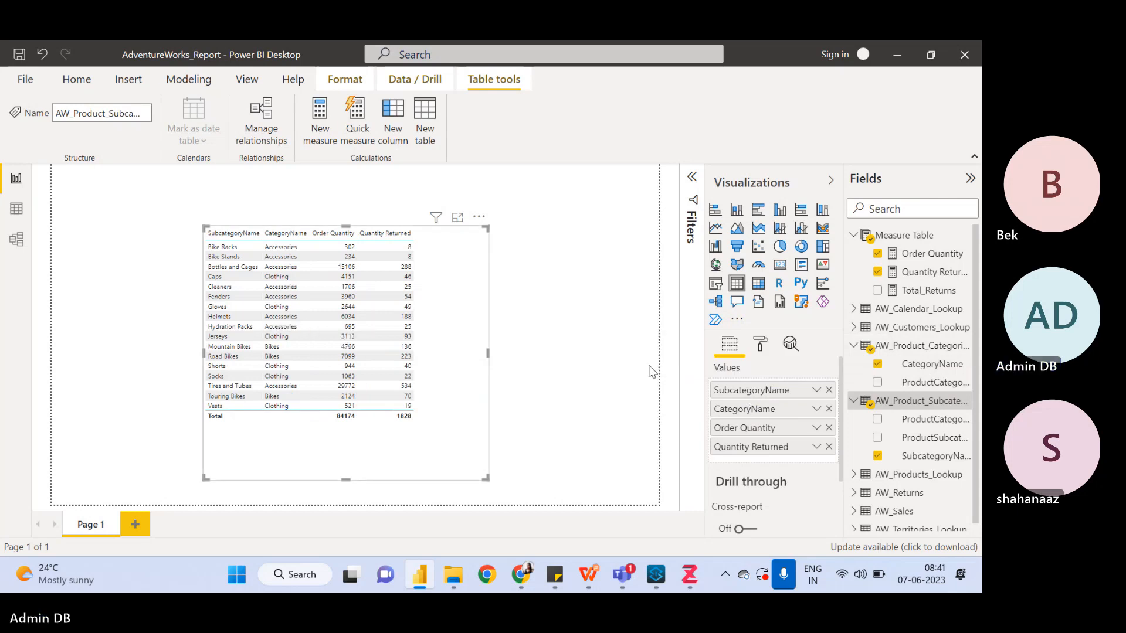
drag(787, 418, 779, 390)
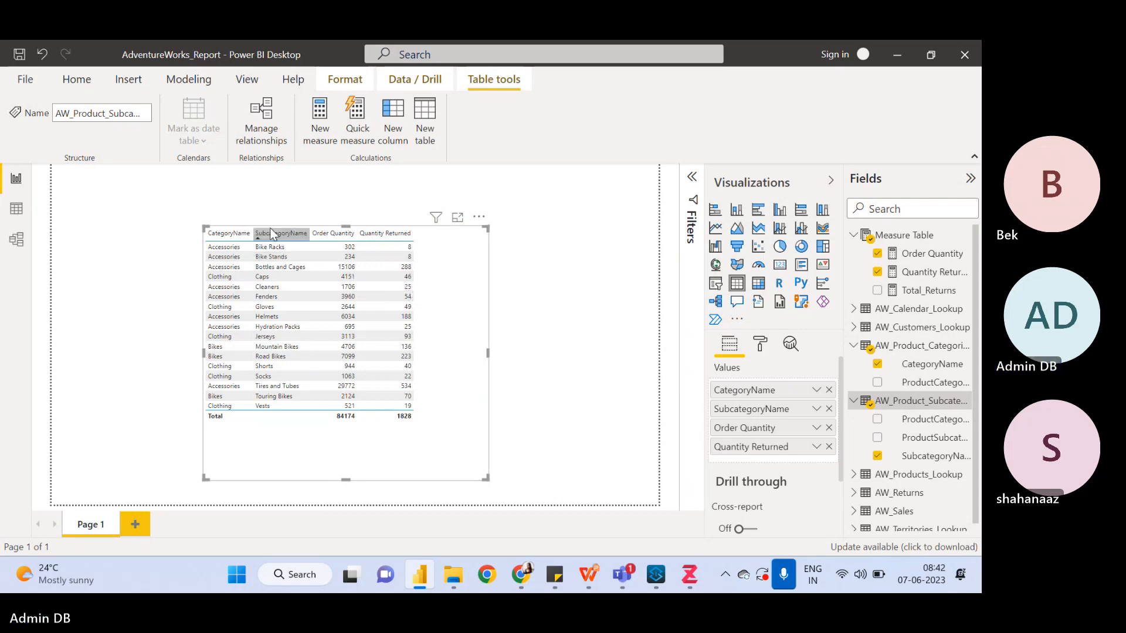
click(478, 218)
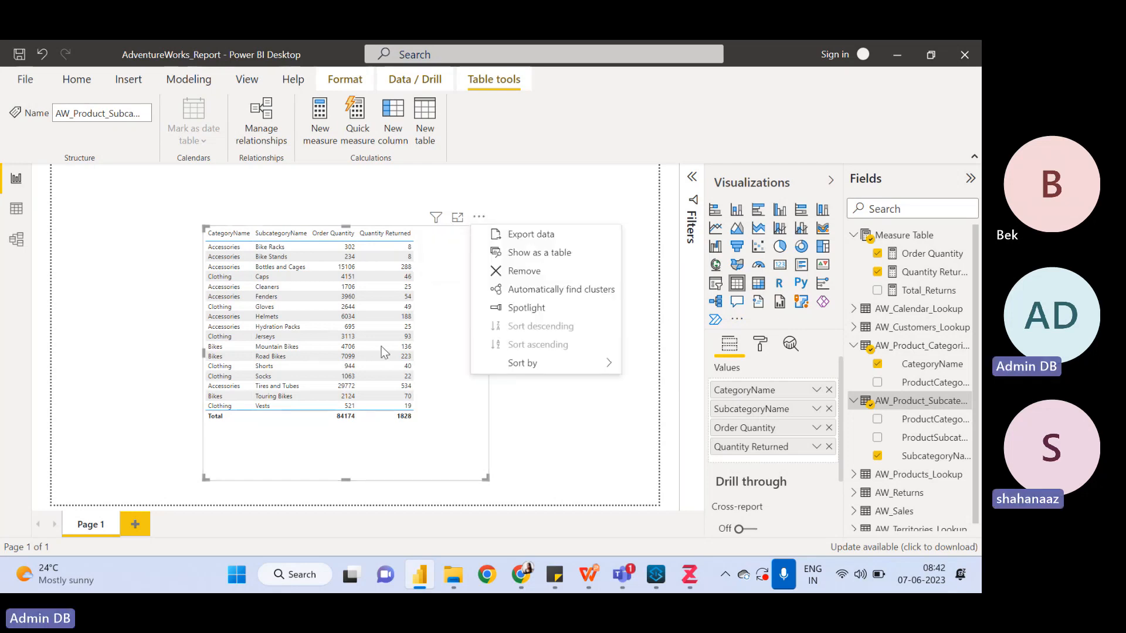
click(313, 446)
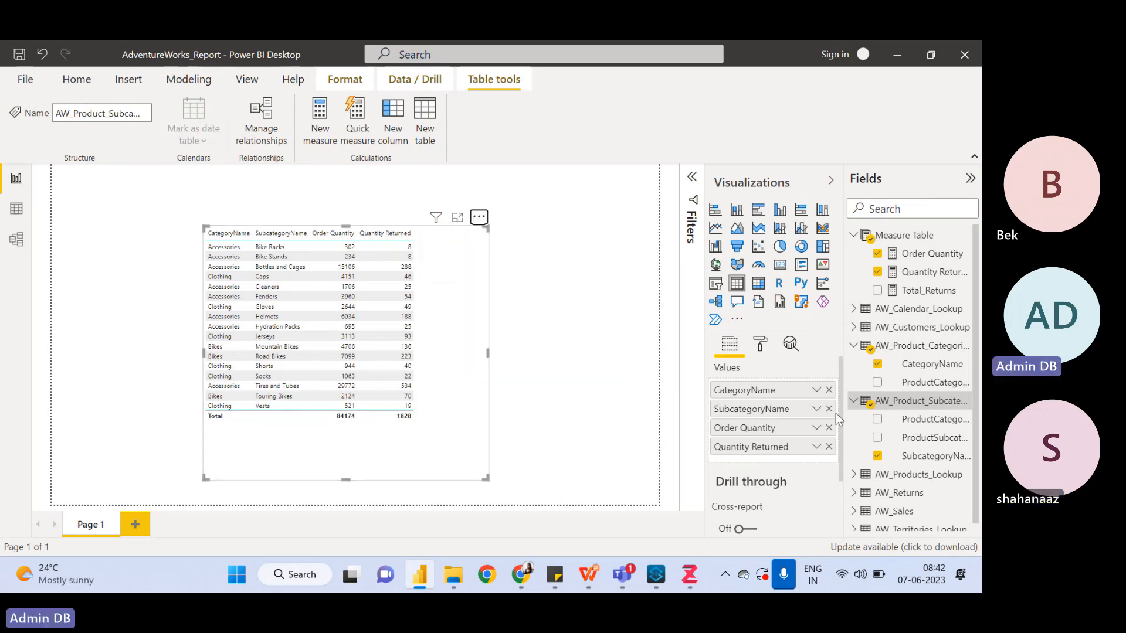
Compare the table visual with and without the SubcategoryName column, leaving SubcategoryName removed and CategoryName in place
click(828, 408)
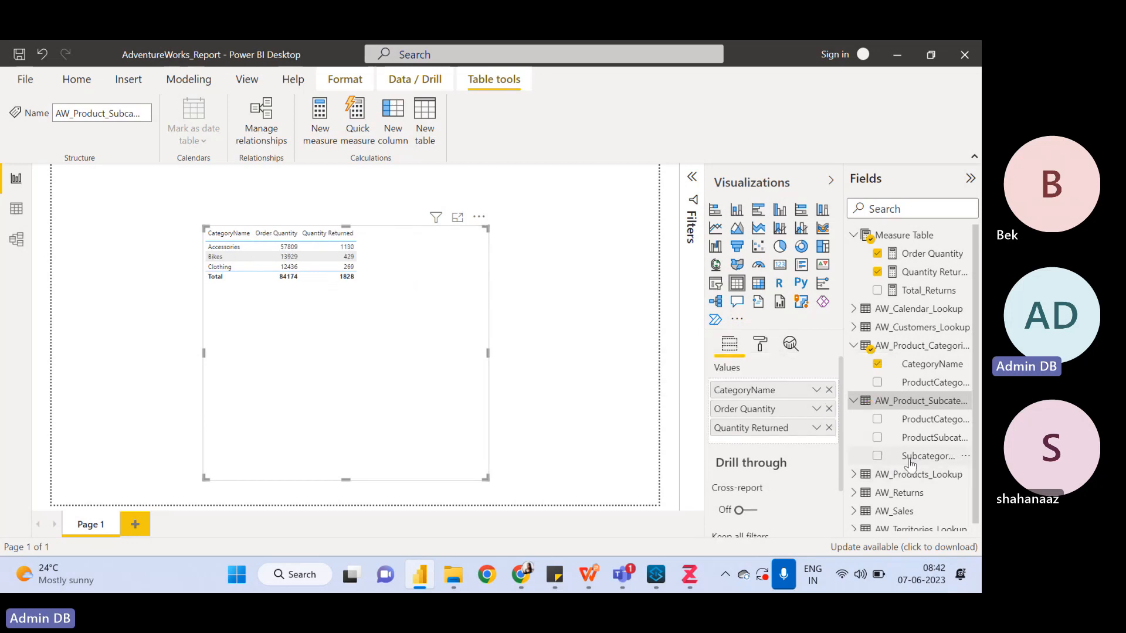
drag(903, 457, 745, 402)
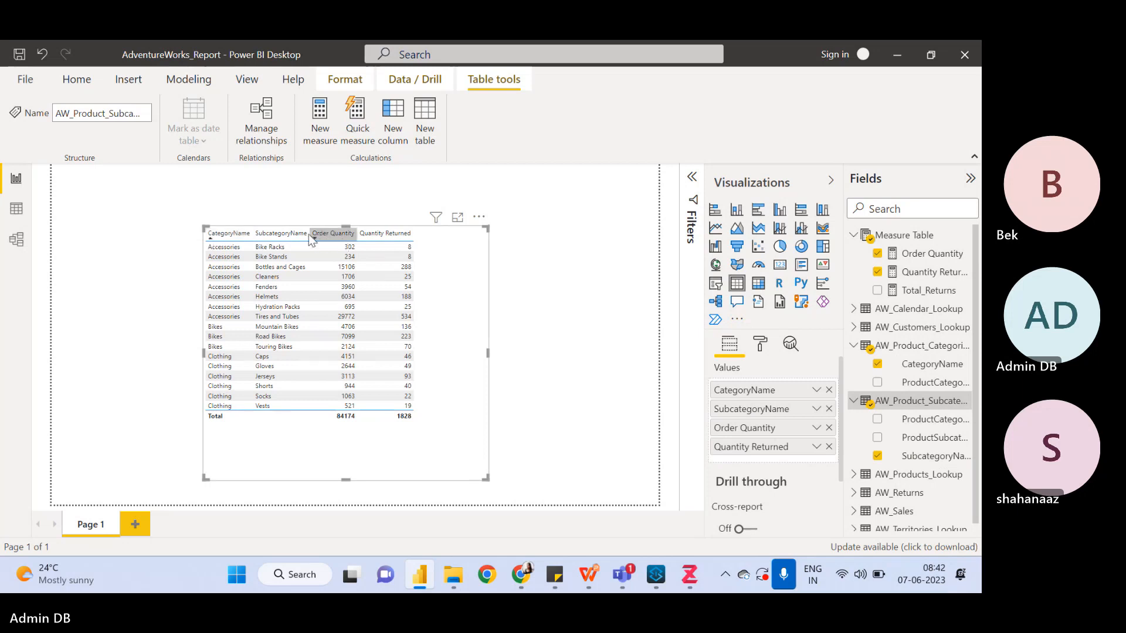
click(264, 237)
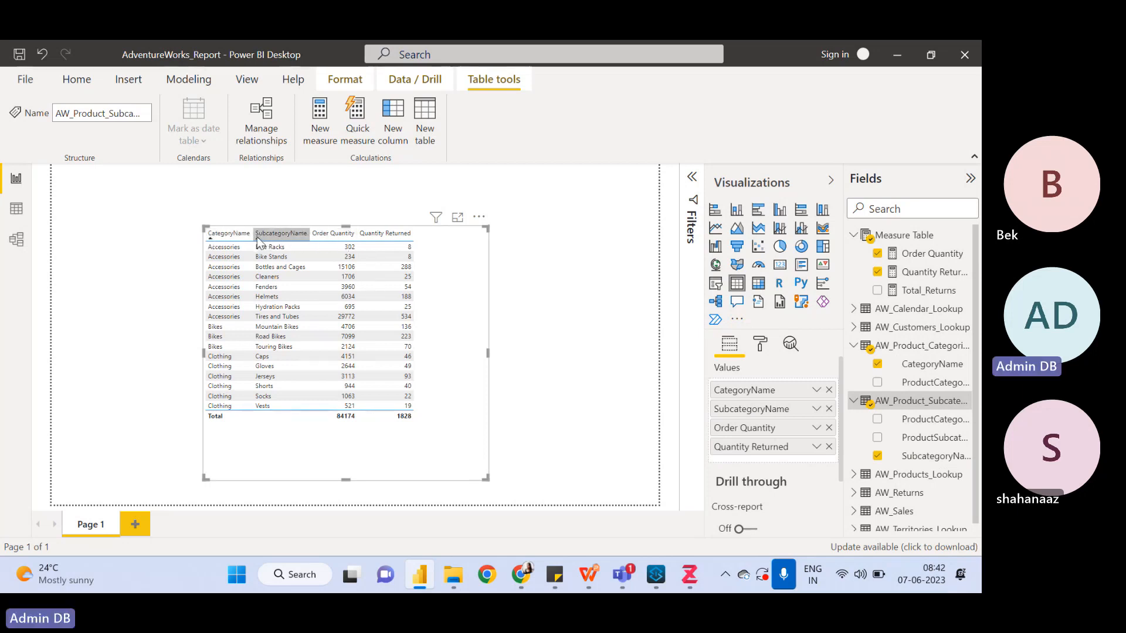
click(829, 409)
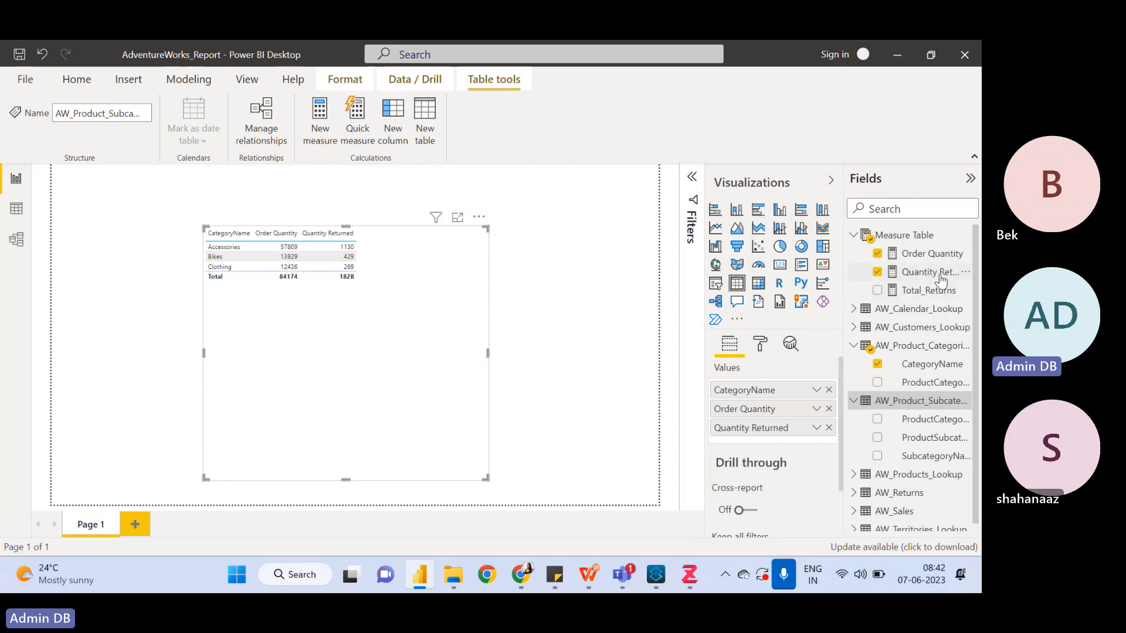
Review the formulas of the Order Quantity, Quantity Returned and Total_Returns measures in Measure Table
click(930, 258)
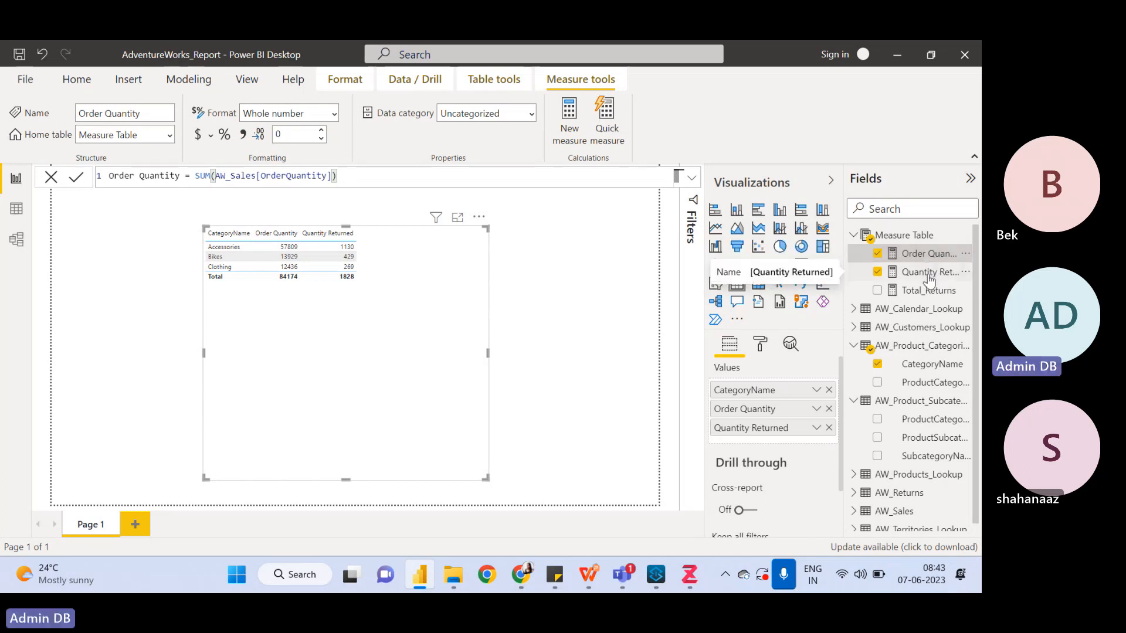
click(930, 275)
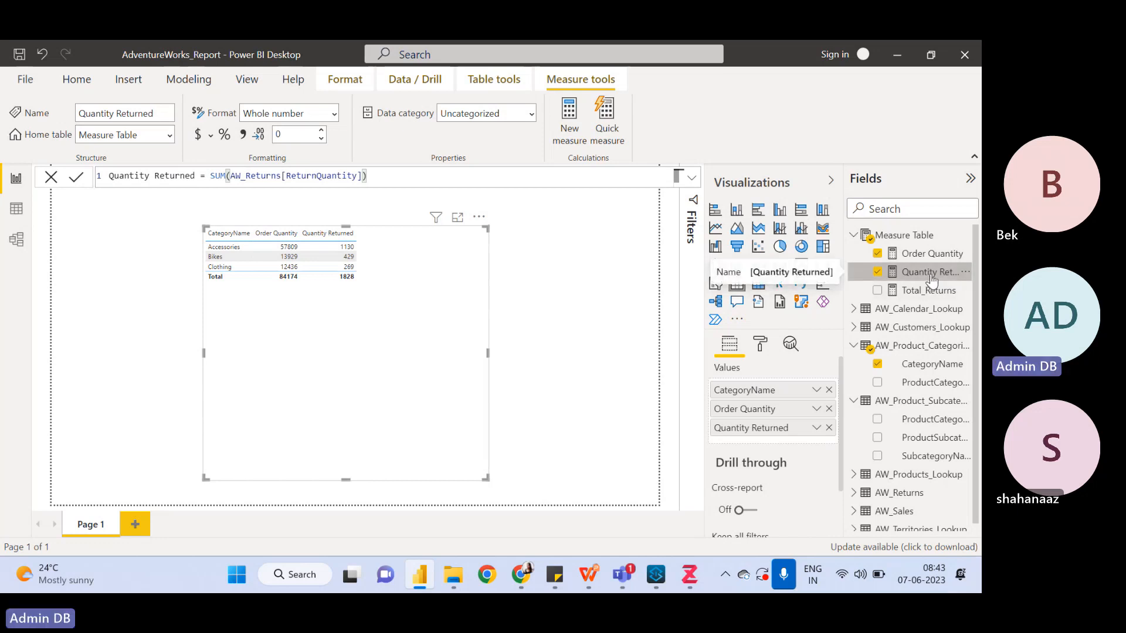
click(932, 292)
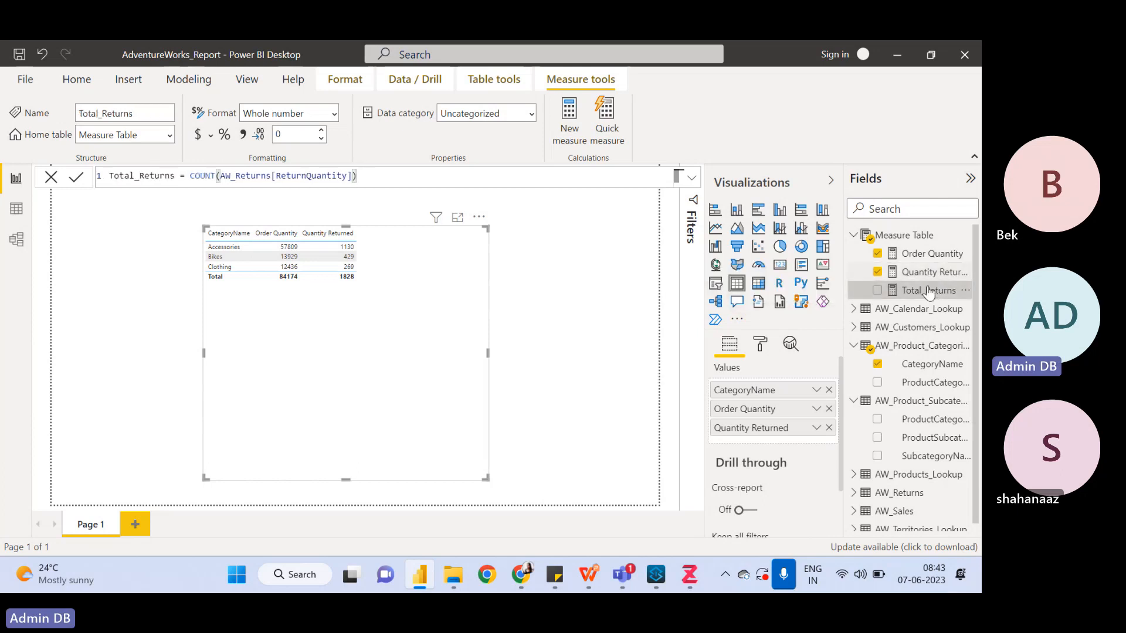
click(929, 273)
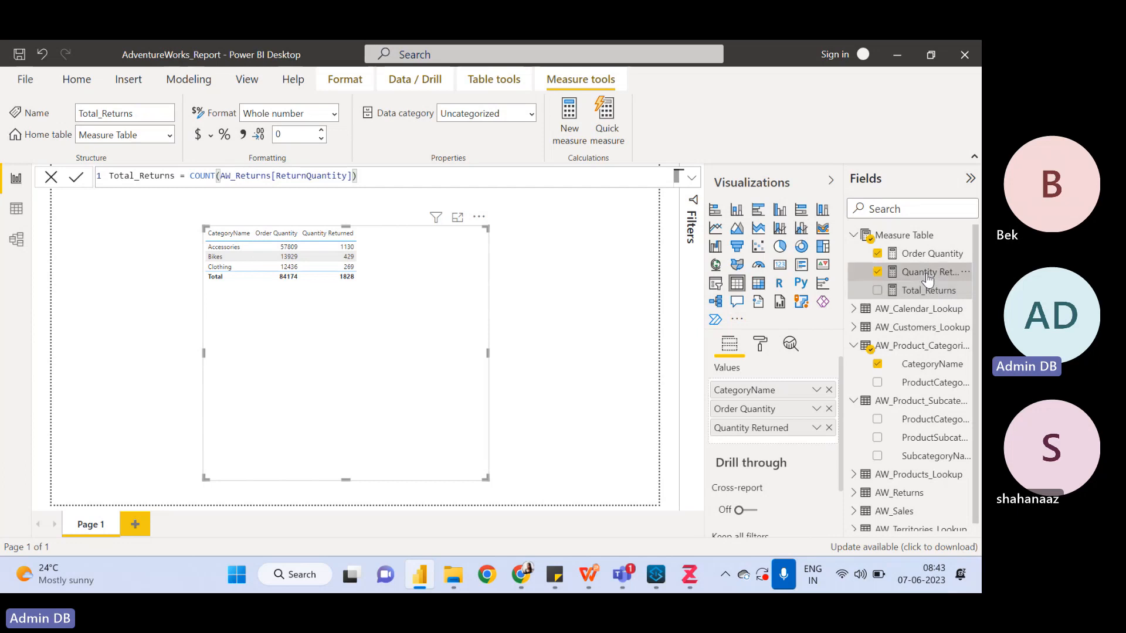
click(928, 291)
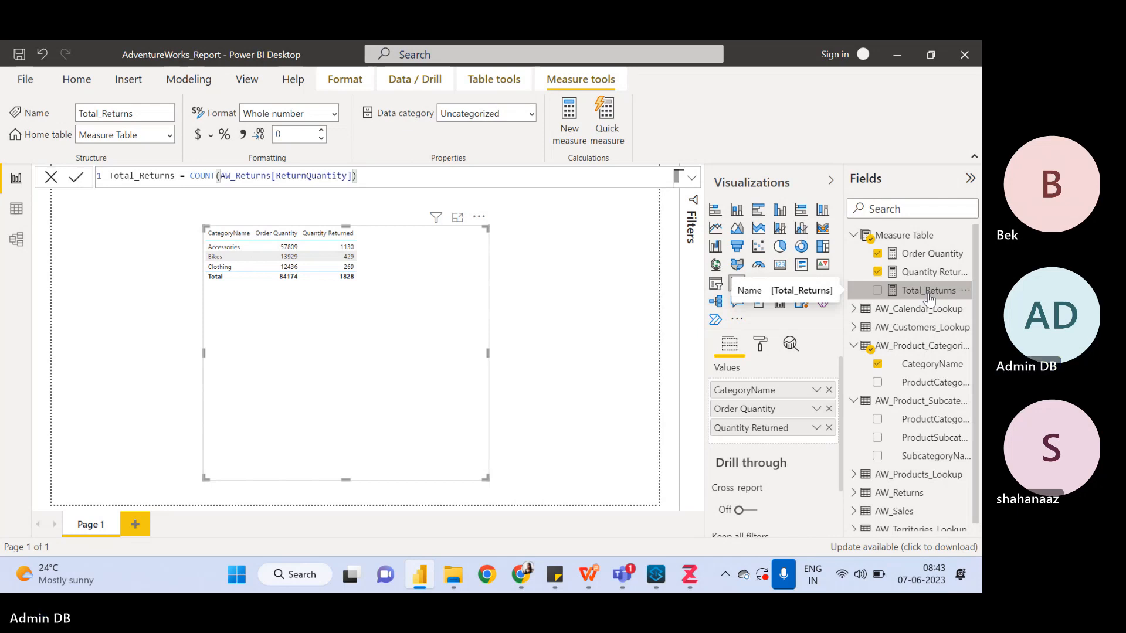
Filter the AW_Returns table data to rows with ReturnQuantity 2, then return to the report page
click(16, 208)
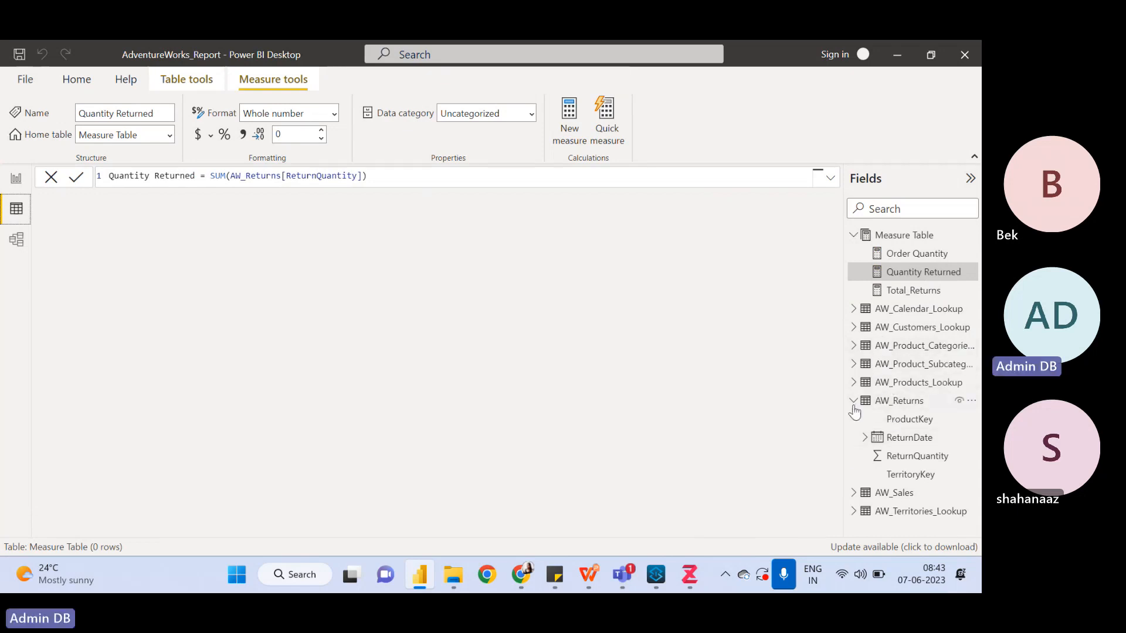
click(880, 403)
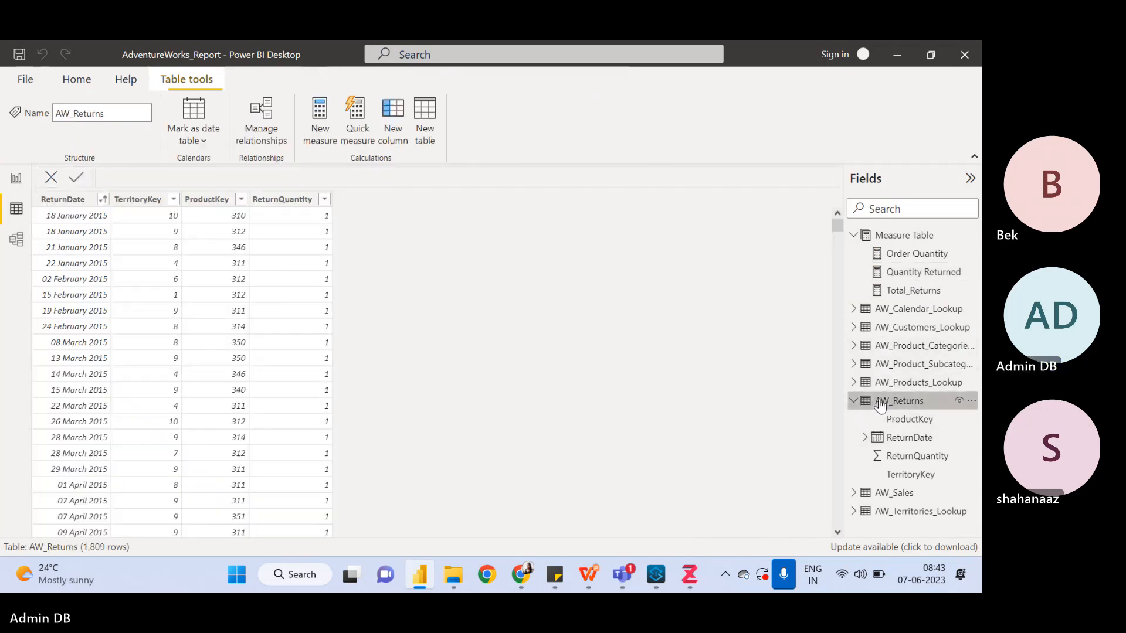
click(324, 200)
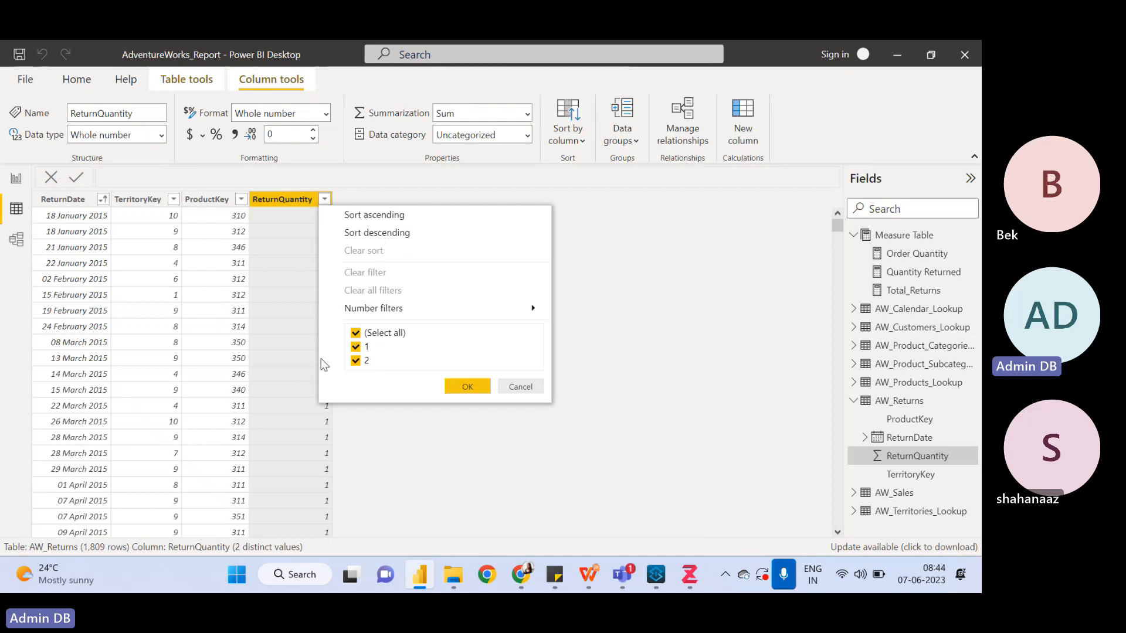
click(355, 359)
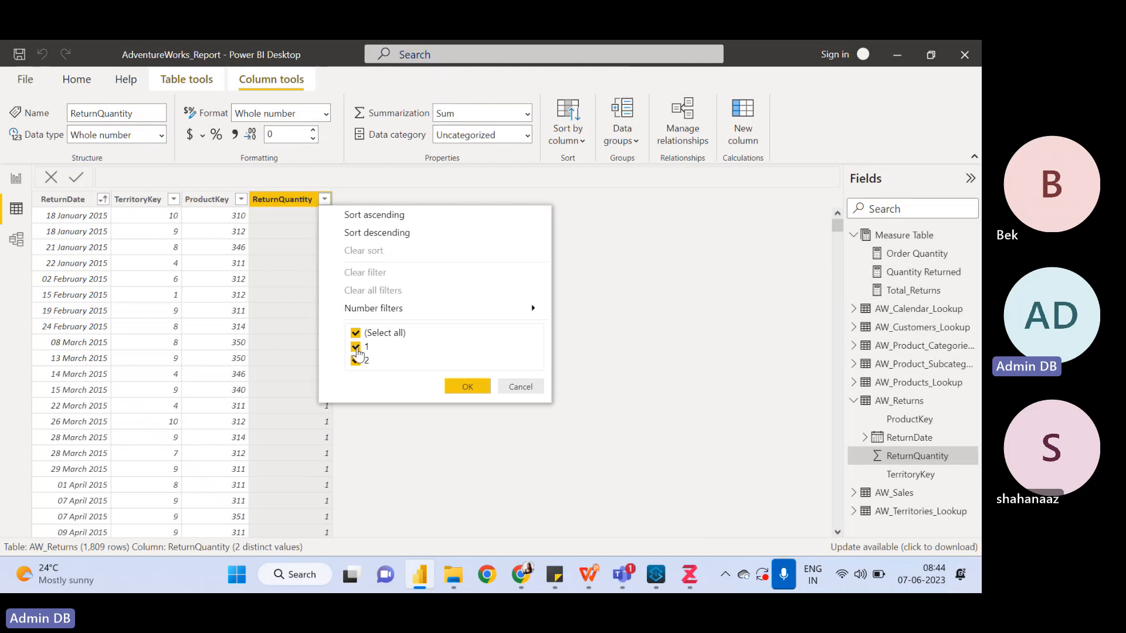
click(468, 387)
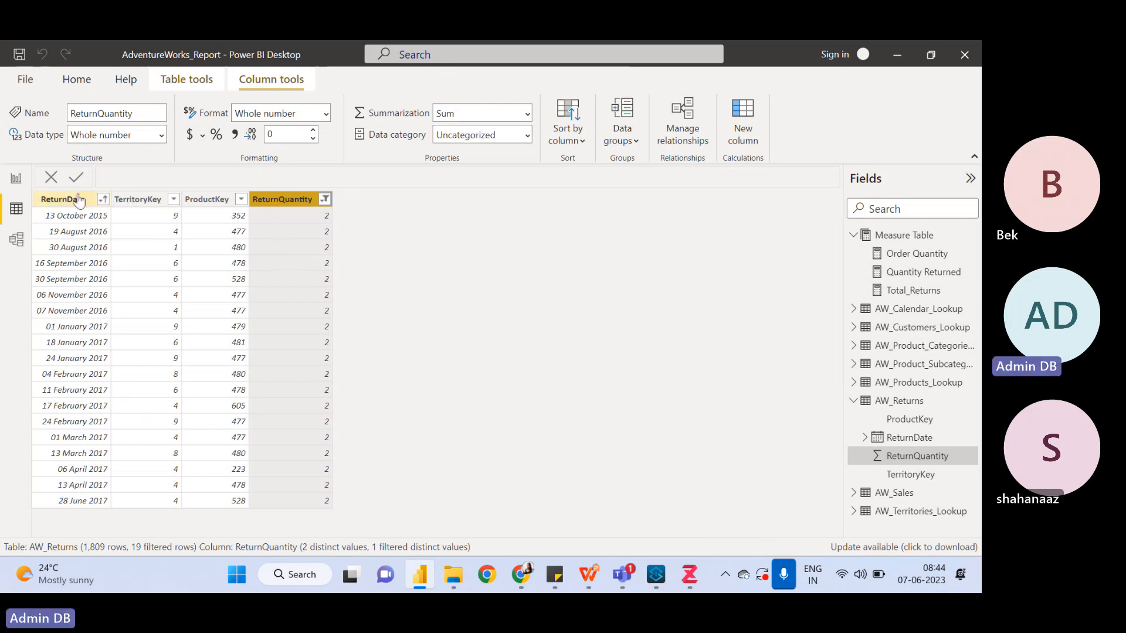
click(26, 181)
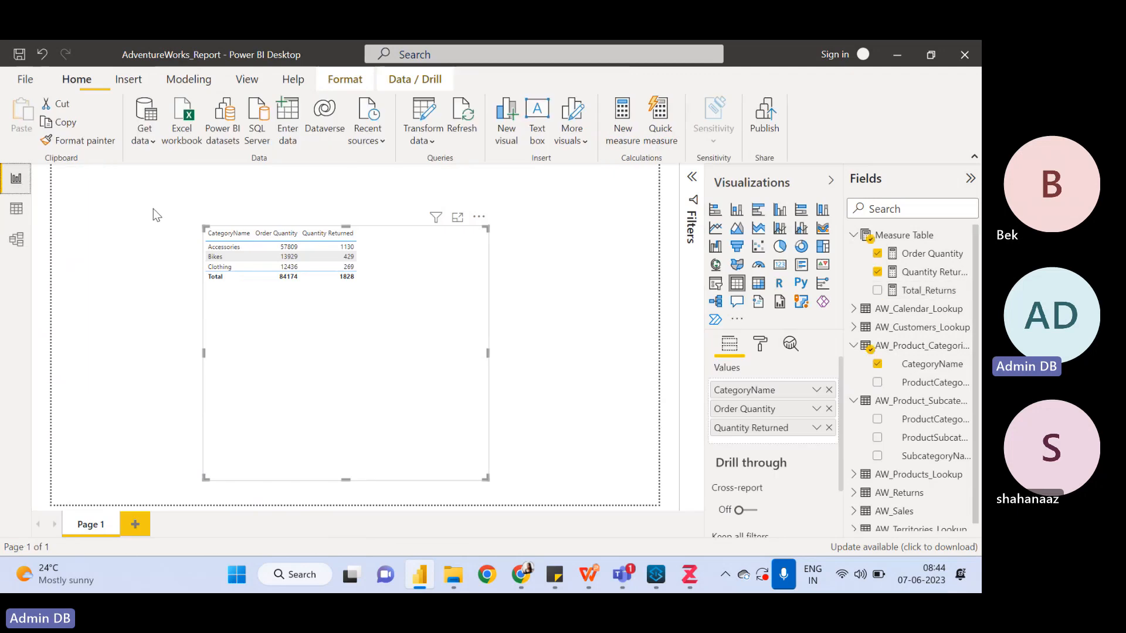
Clear the ReturnQuantity filter from the AW_Returns table data and go back to the report page
click(17, 209)
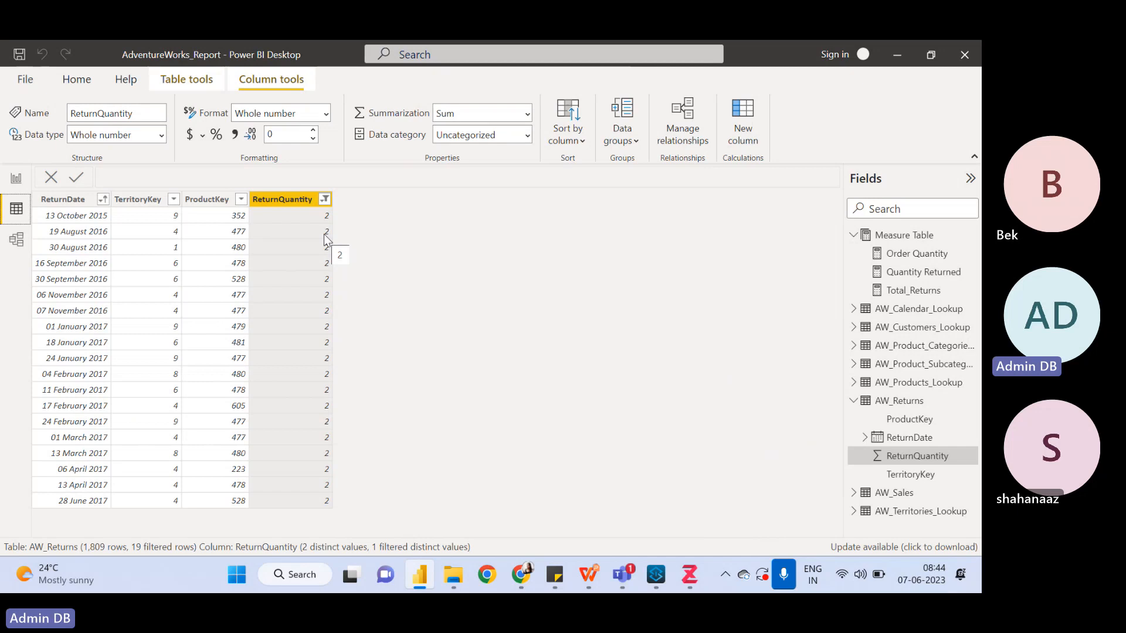
click(324, 199)
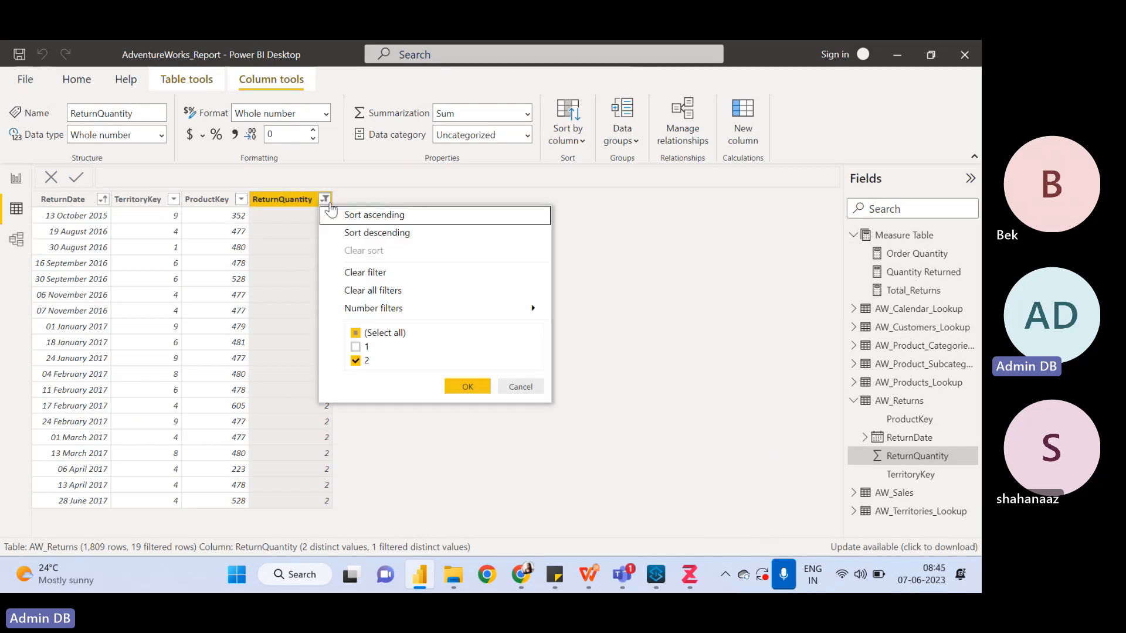
click(356, 333)
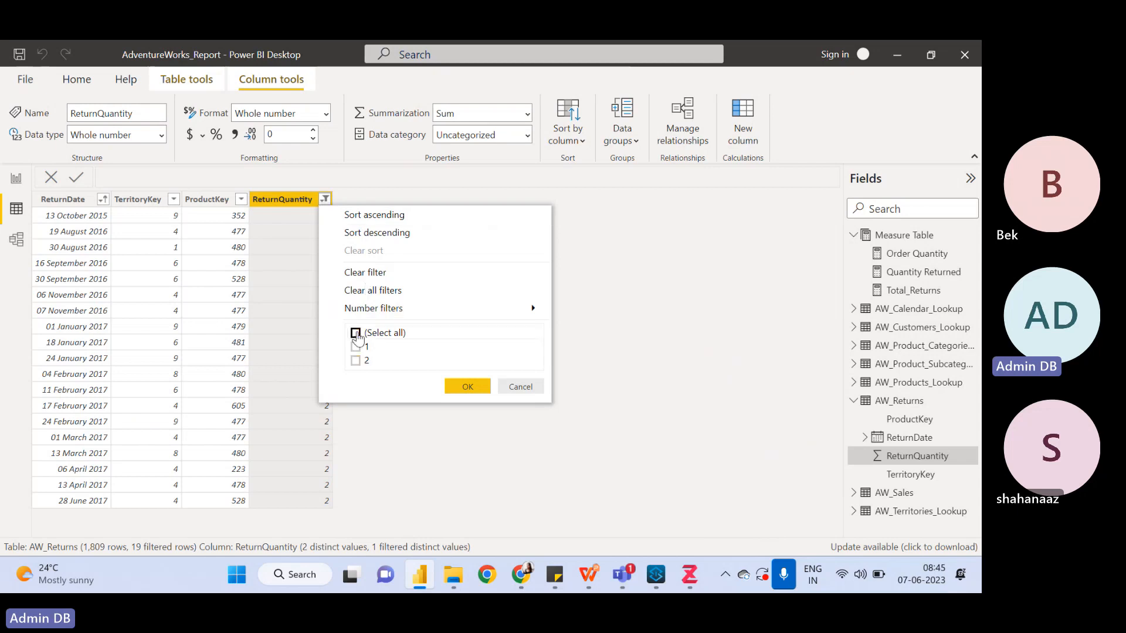
click(375, 272)
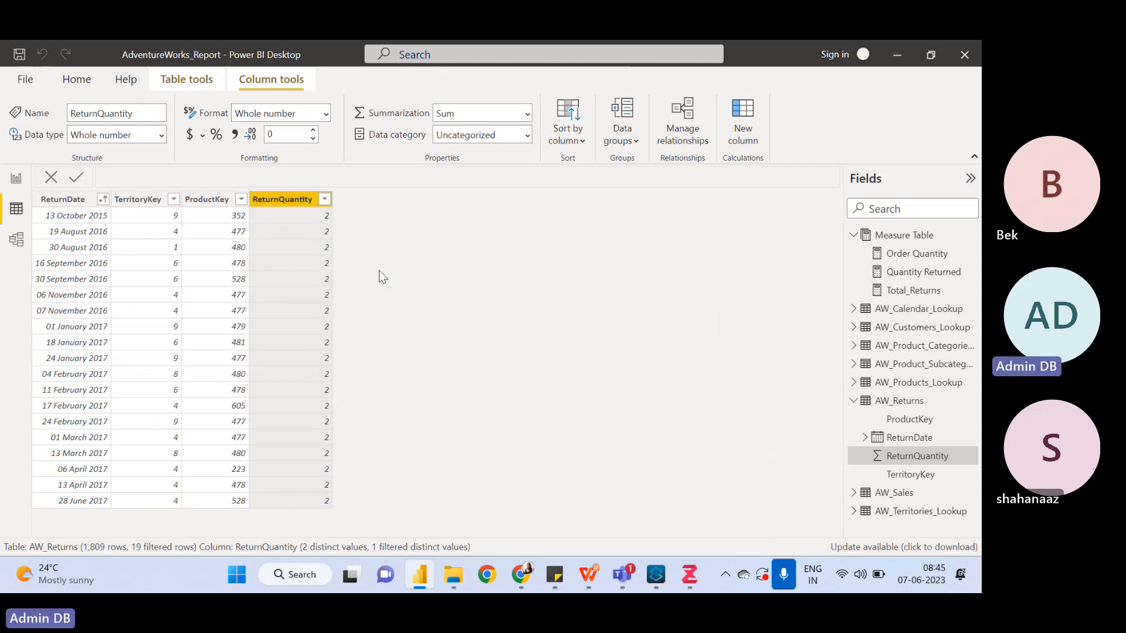
click(16, 181)
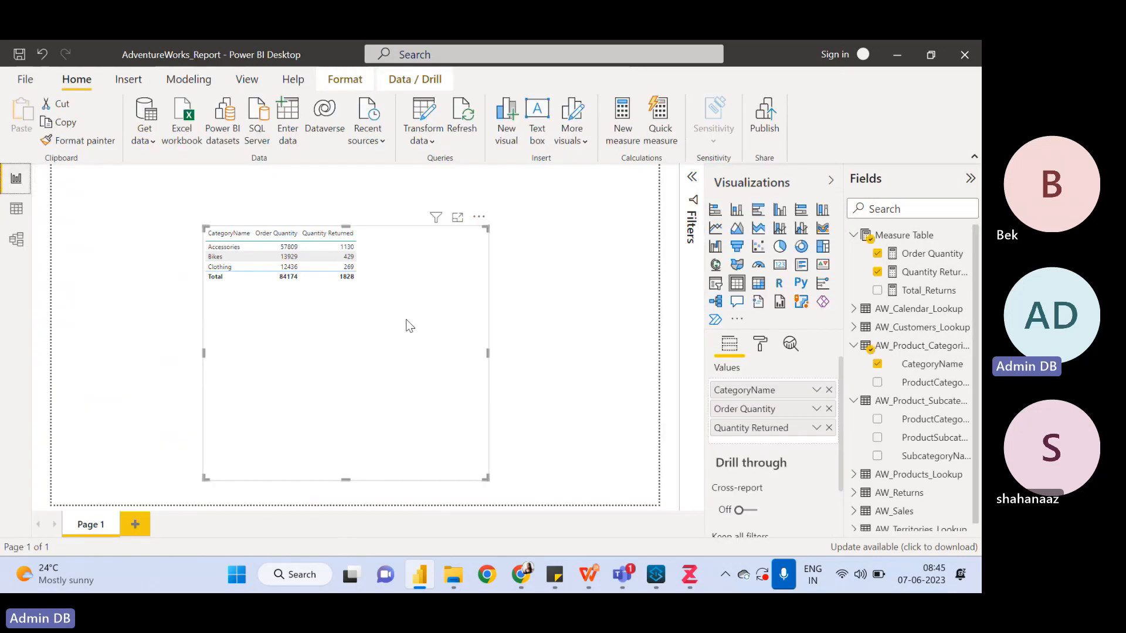
Examine the Total_Returns formula against the unfiltered ReturnQuantity column in the AW_Returns table data
click(925, 292)
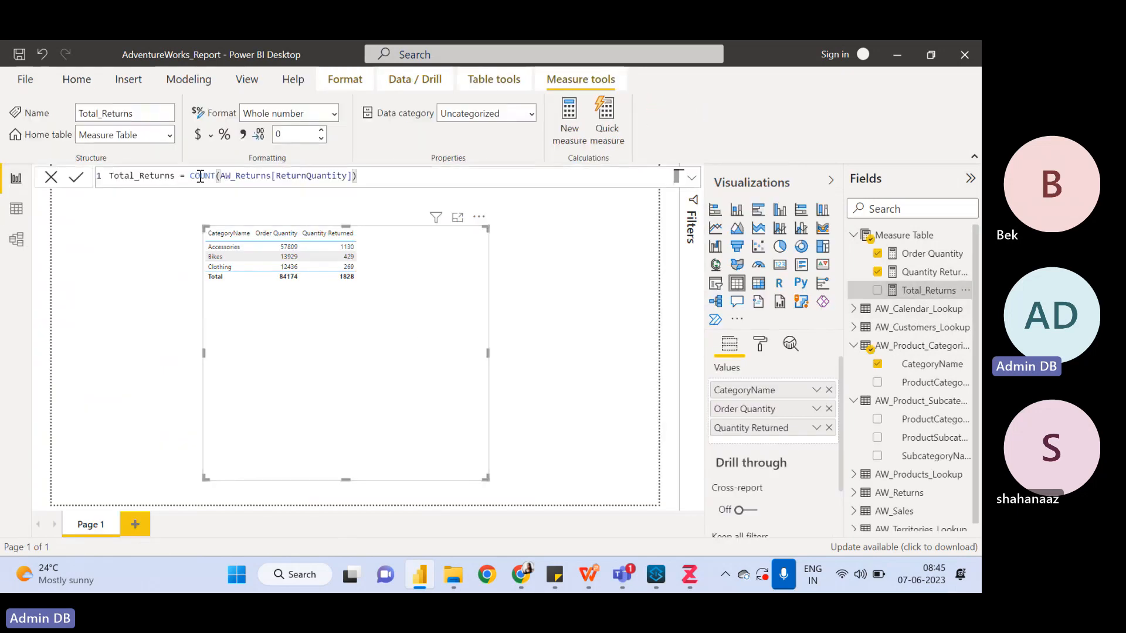
click(363, 176)
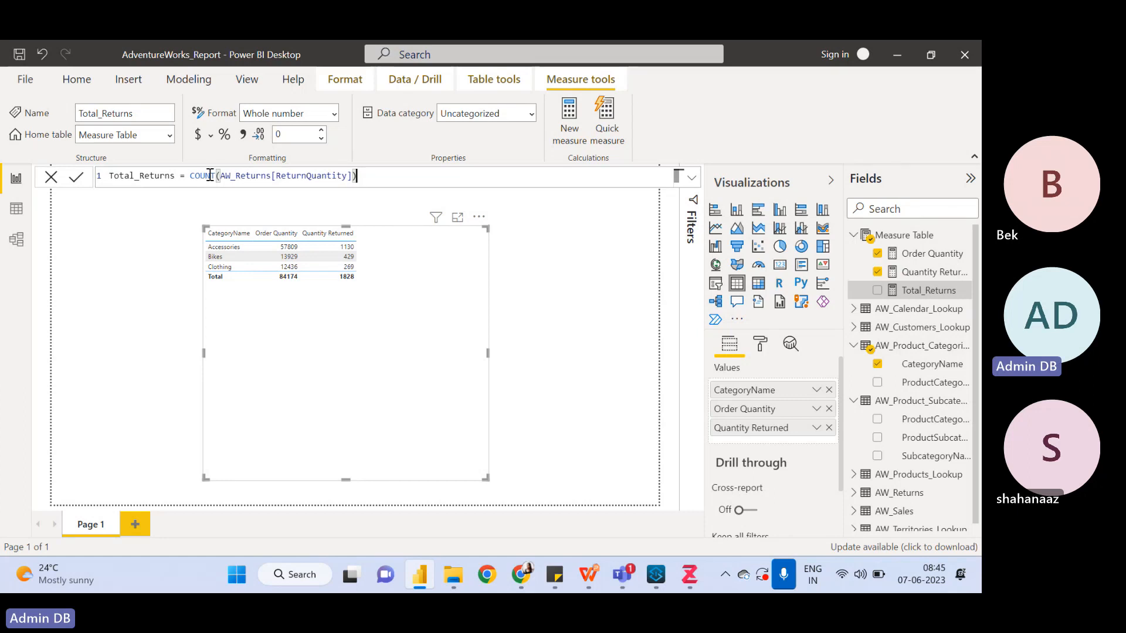
click(17, 209)
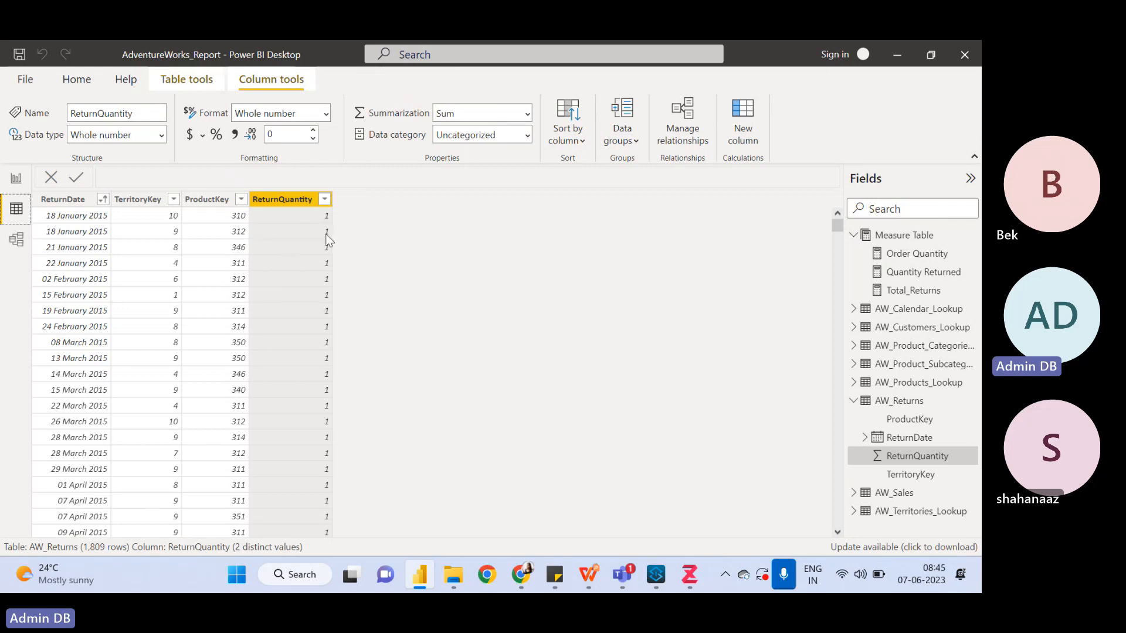
click(16, 179)
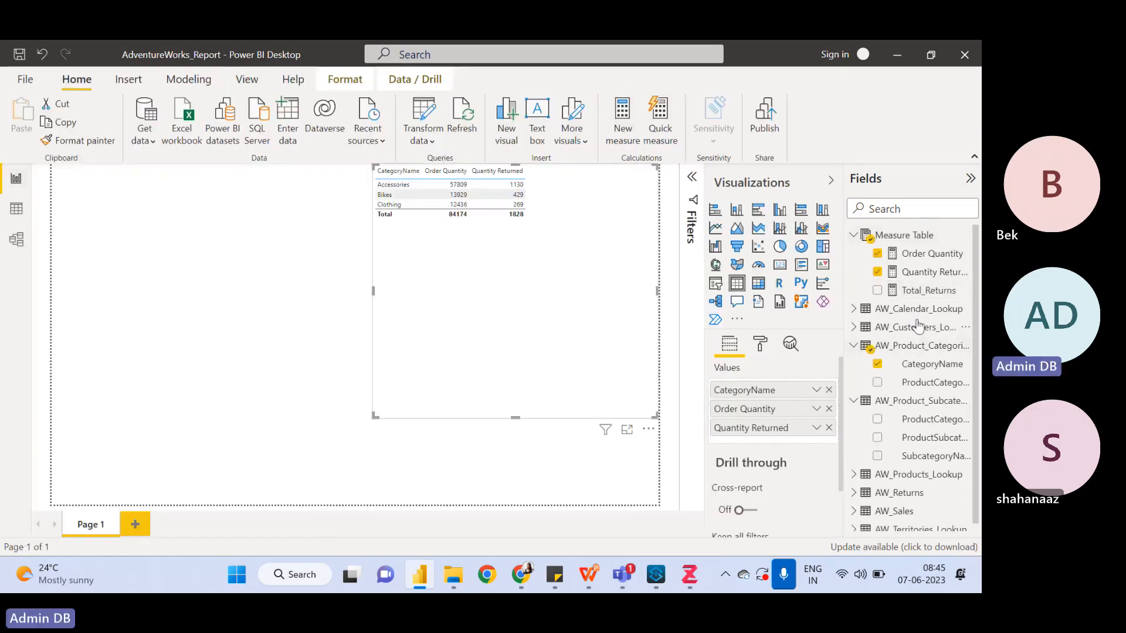
Move the table visual near the page centre and add the Total_Returns measure after Quantity Returned
drag(553, 295, 391, 348)
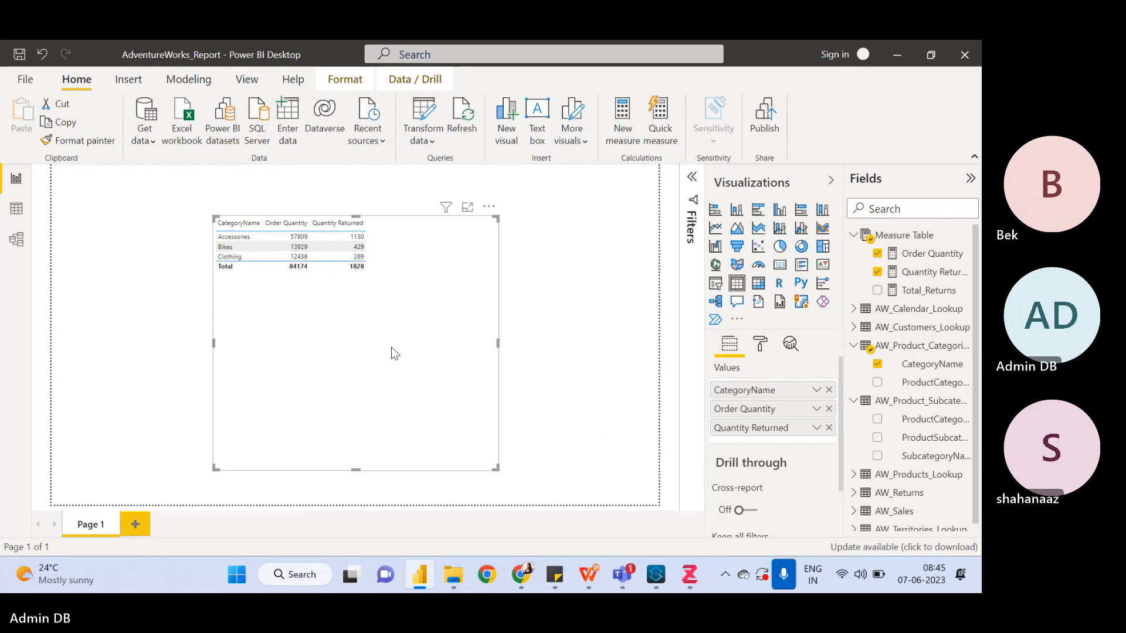
click(912, 280)
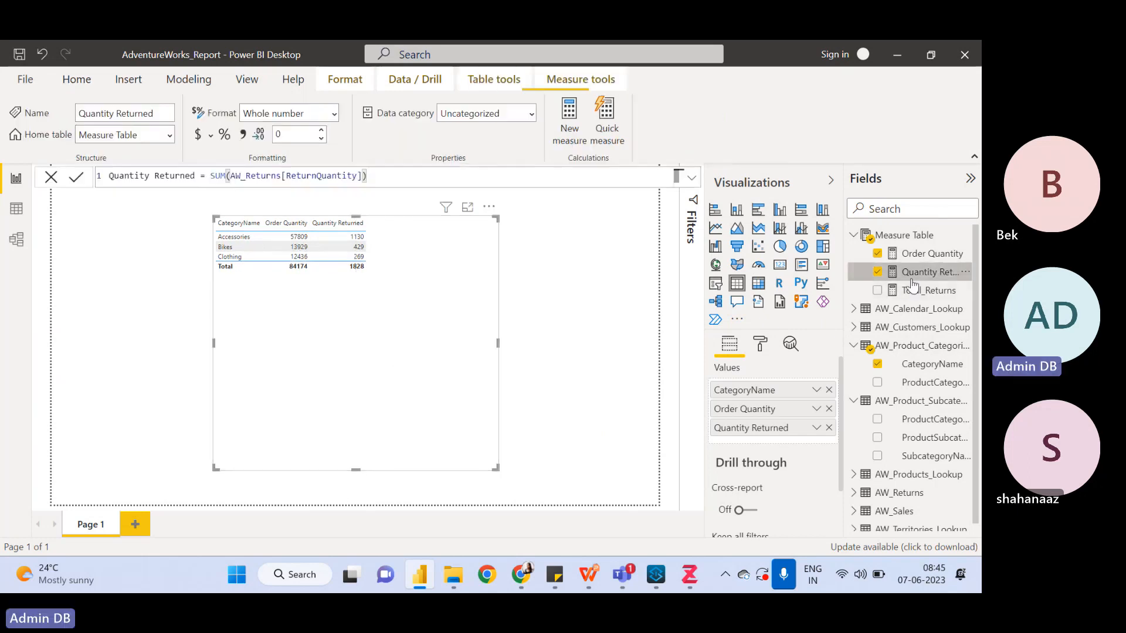
click(916, 292)
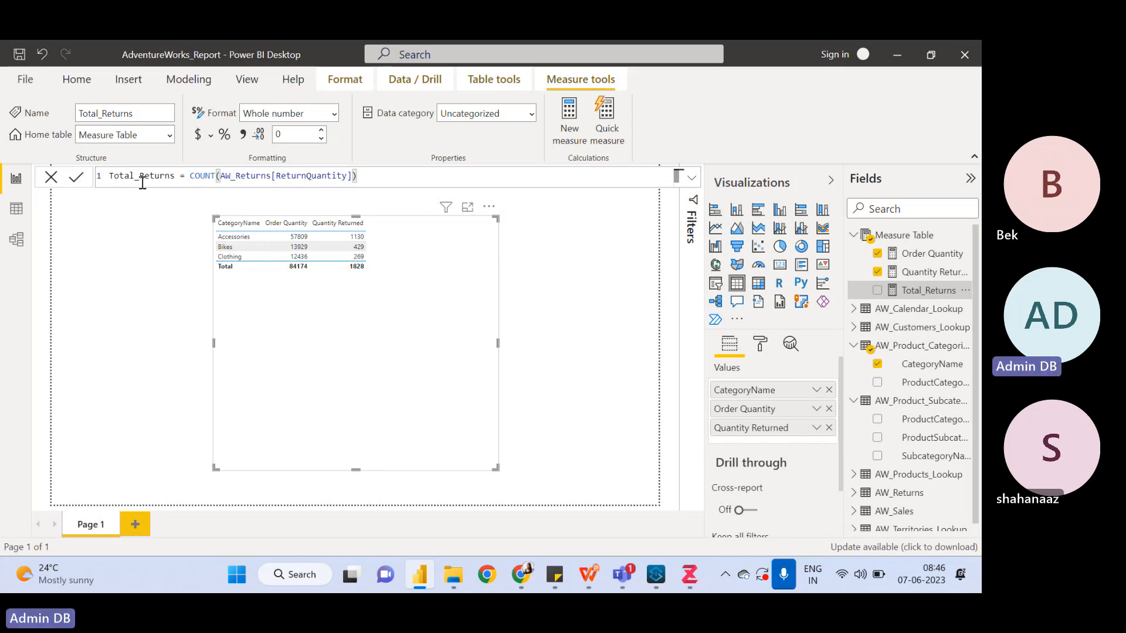
click(935, 276)
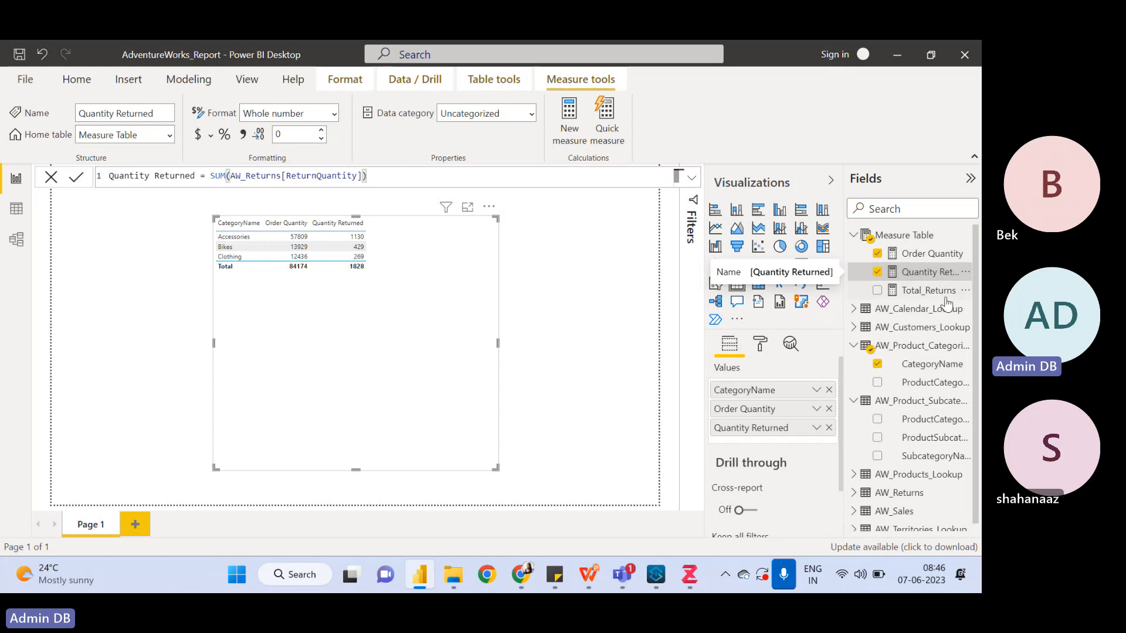
drag(924, 291, 780, 443)
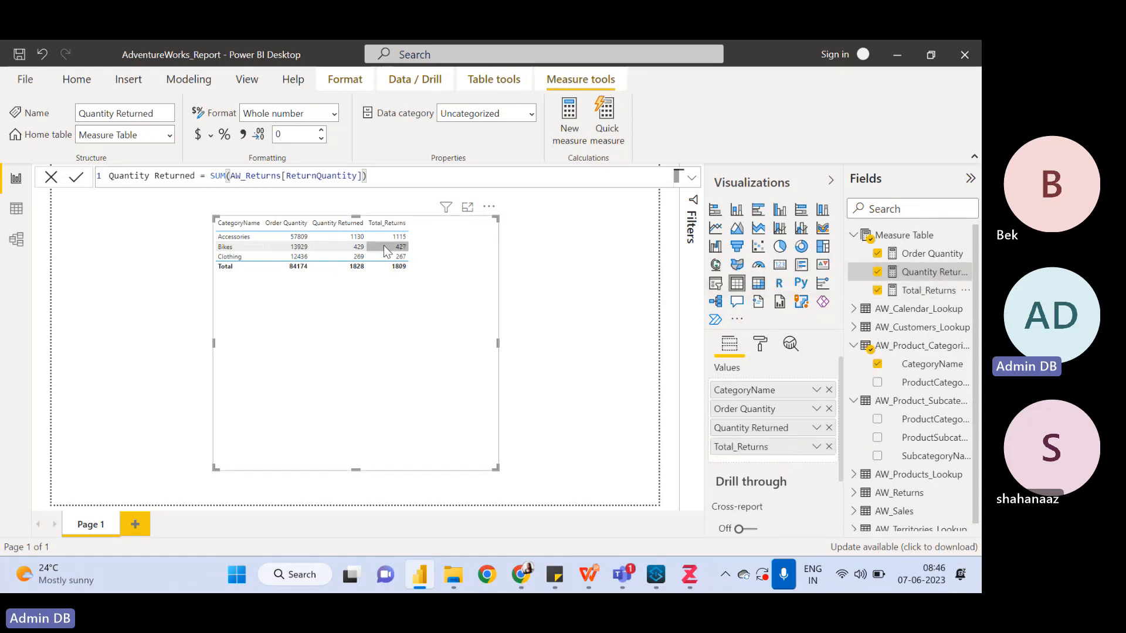
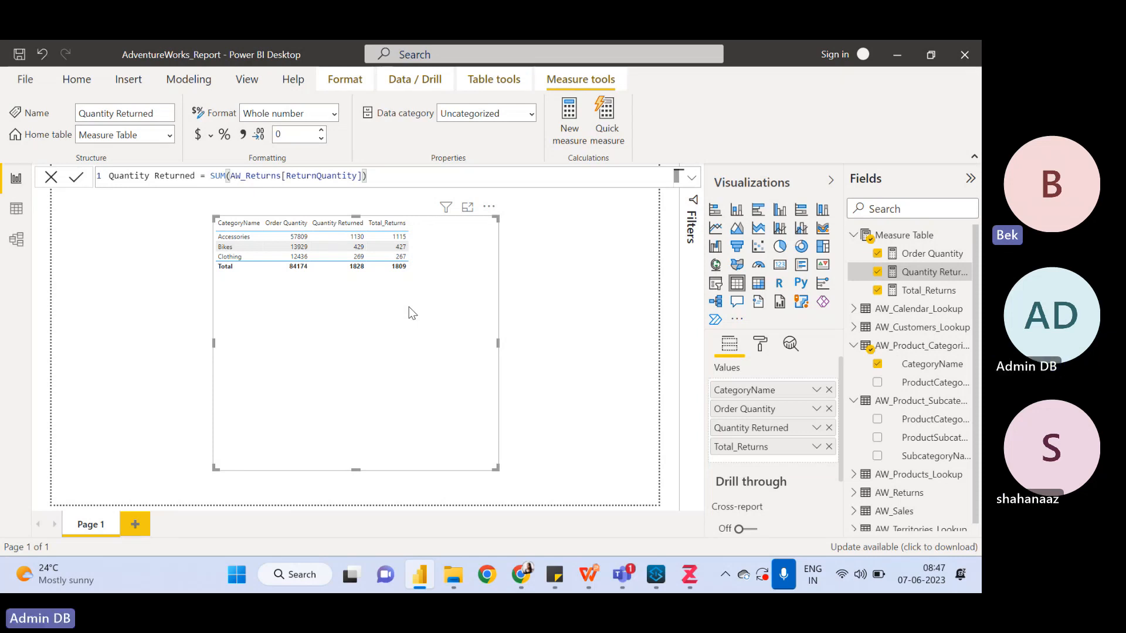
Inspect the distinct ReturnQuantity values in the AW_Returns table data without applying a filter
click(26, 210)
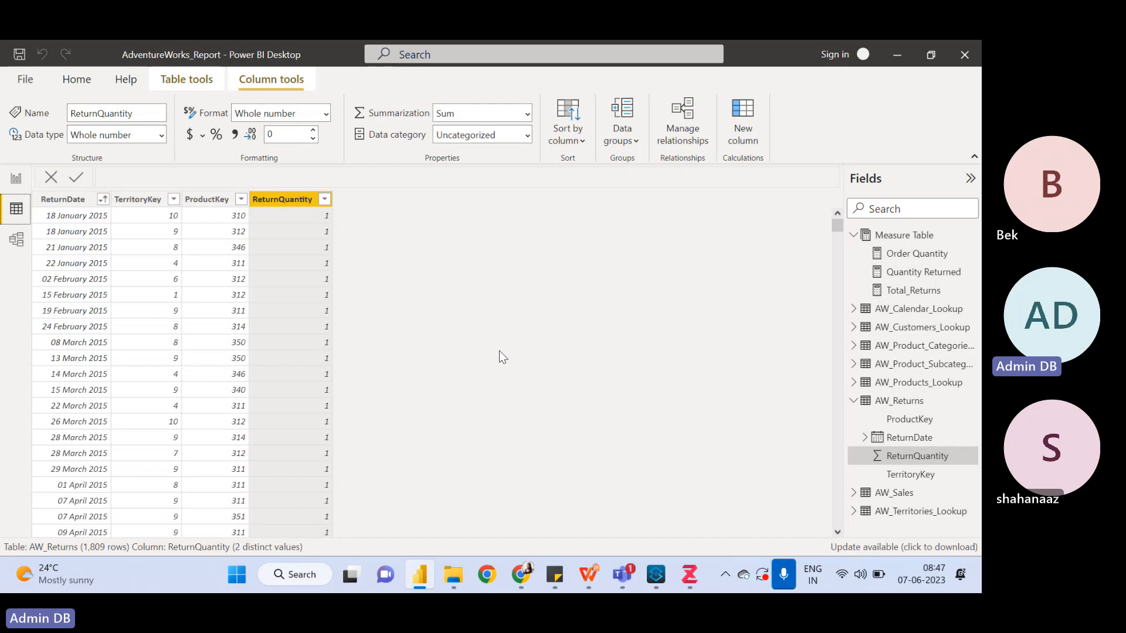
click(324, 199)
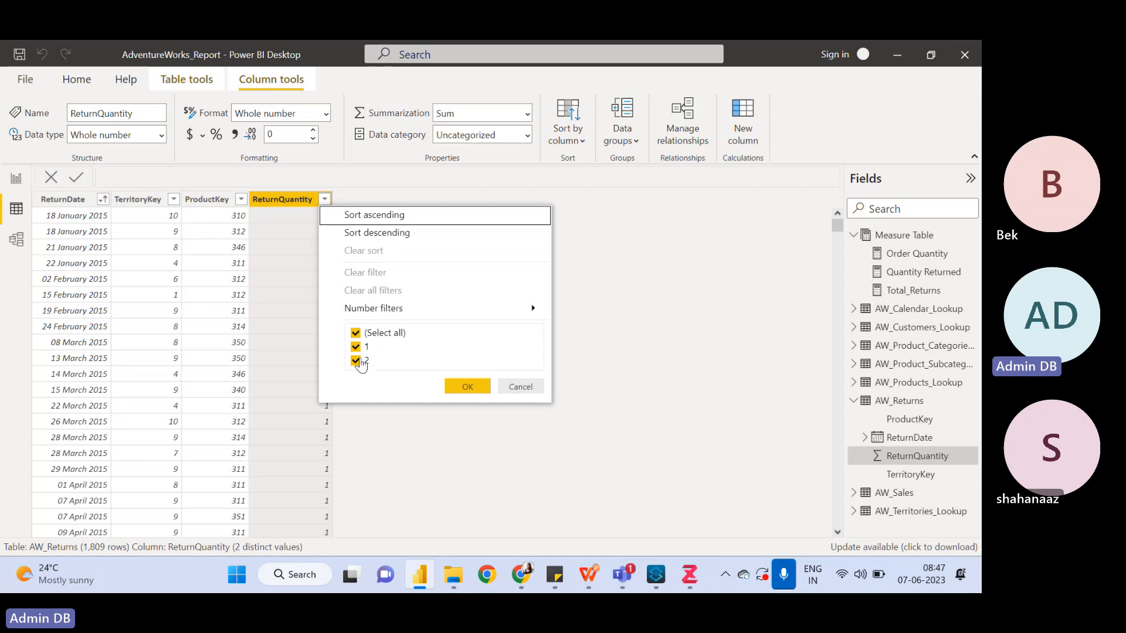
click(533, 390)
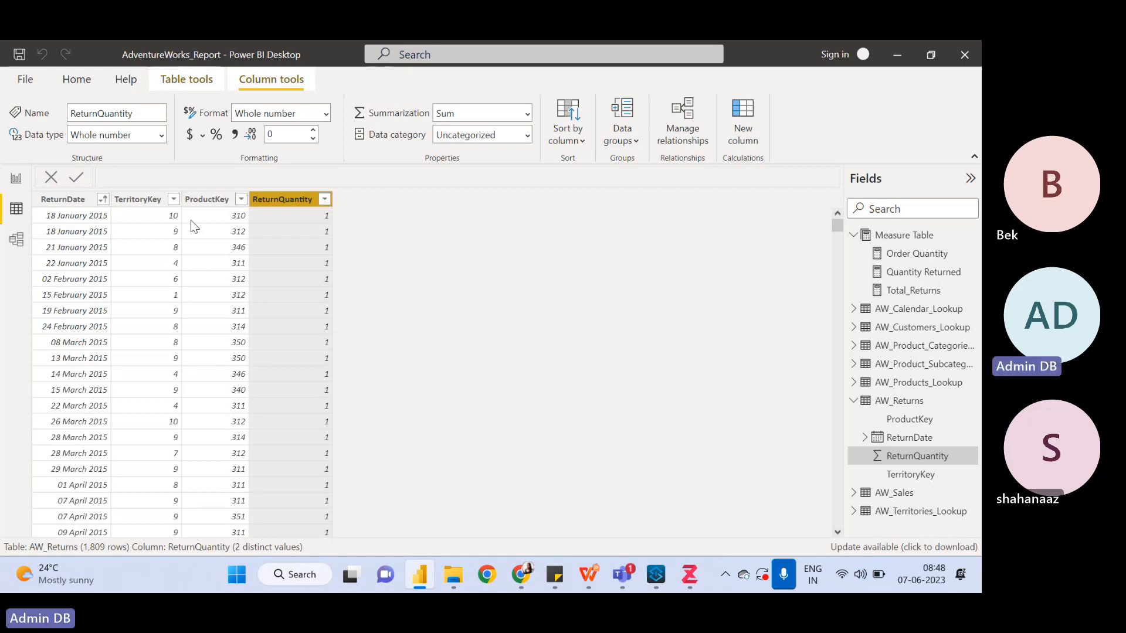
Filter the AW_Returns table data to rows with ReturnQuantity 2, and clear all filters after viewing them
click(324, 200)
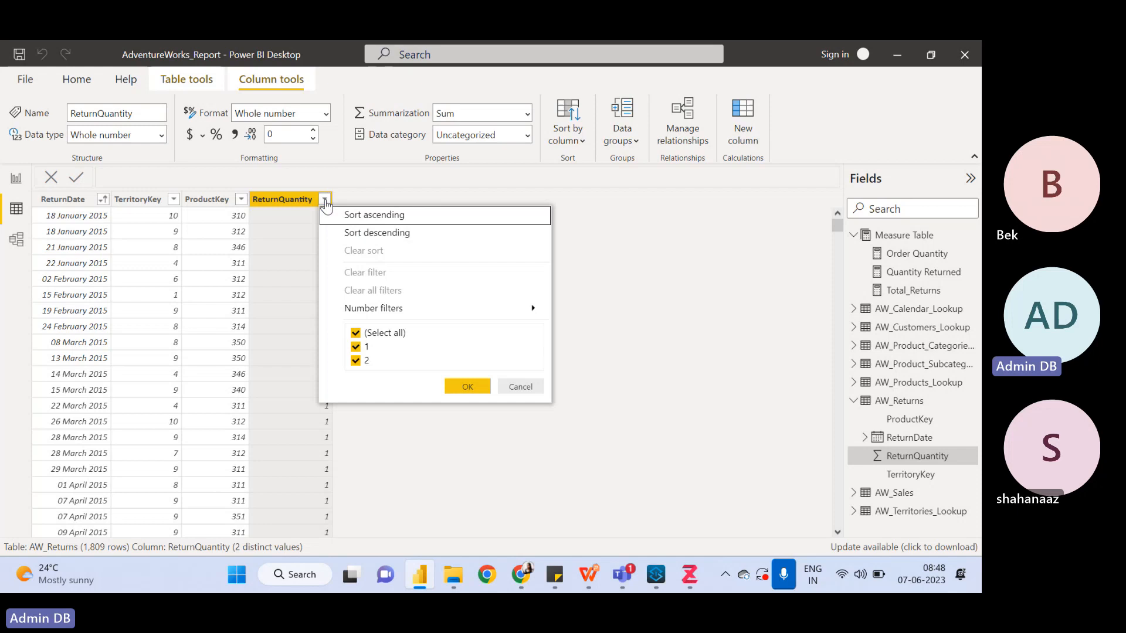
click(355, 347)
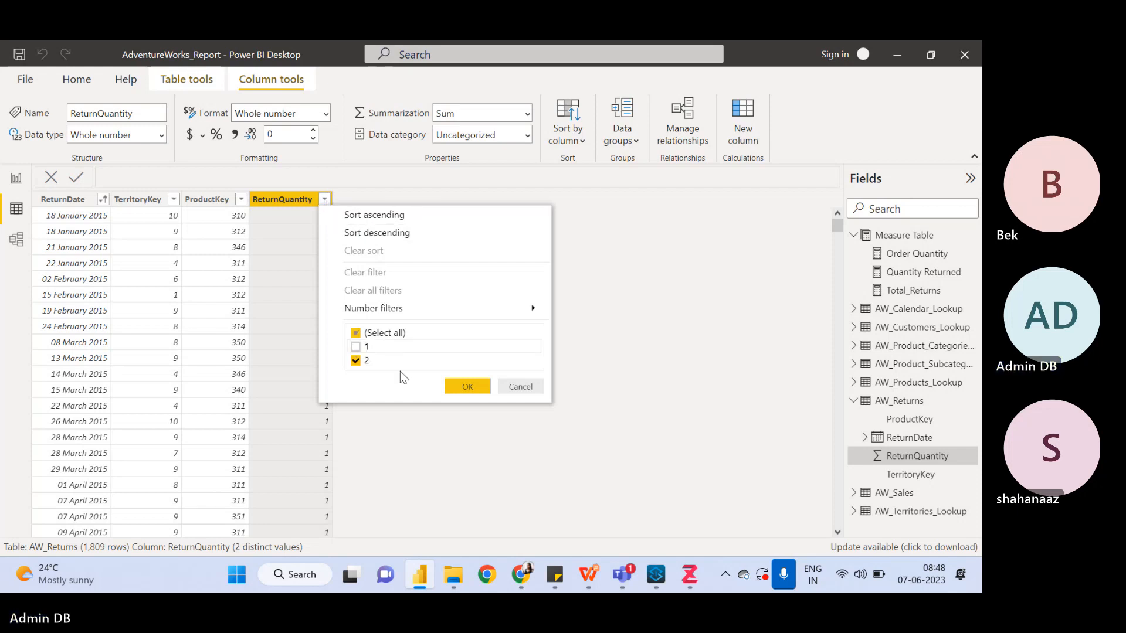
click(467, 387)
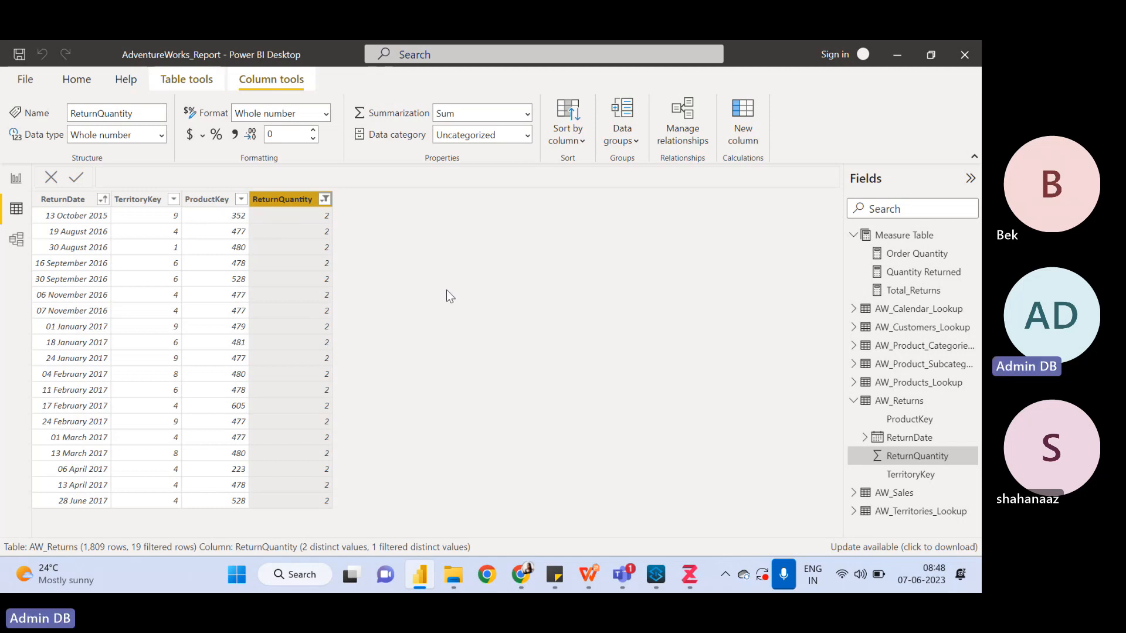
click(325, 200)
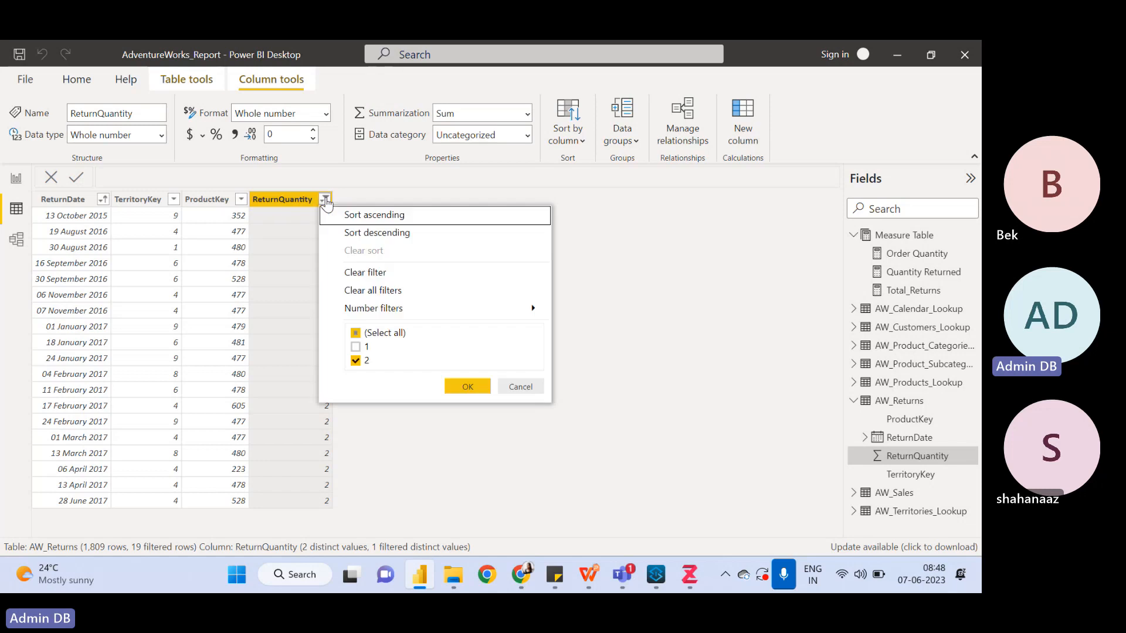
click(374, 290)
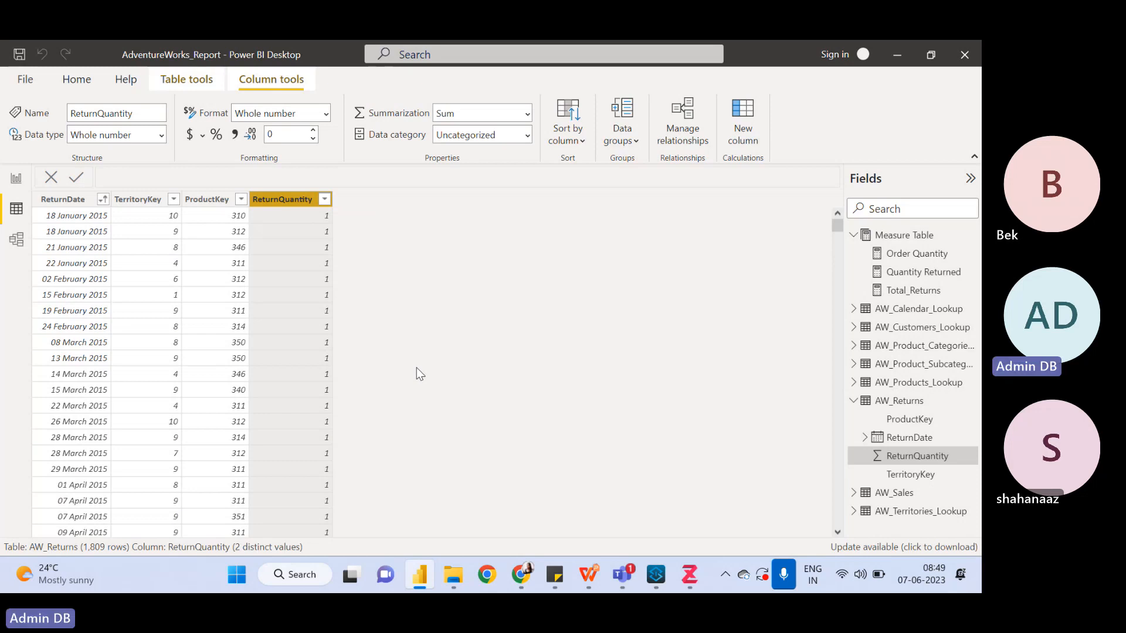
Compare the Quantity Returned and Total_Returns formulas, and check both measures in the table visual on the report page
click(911, 275)
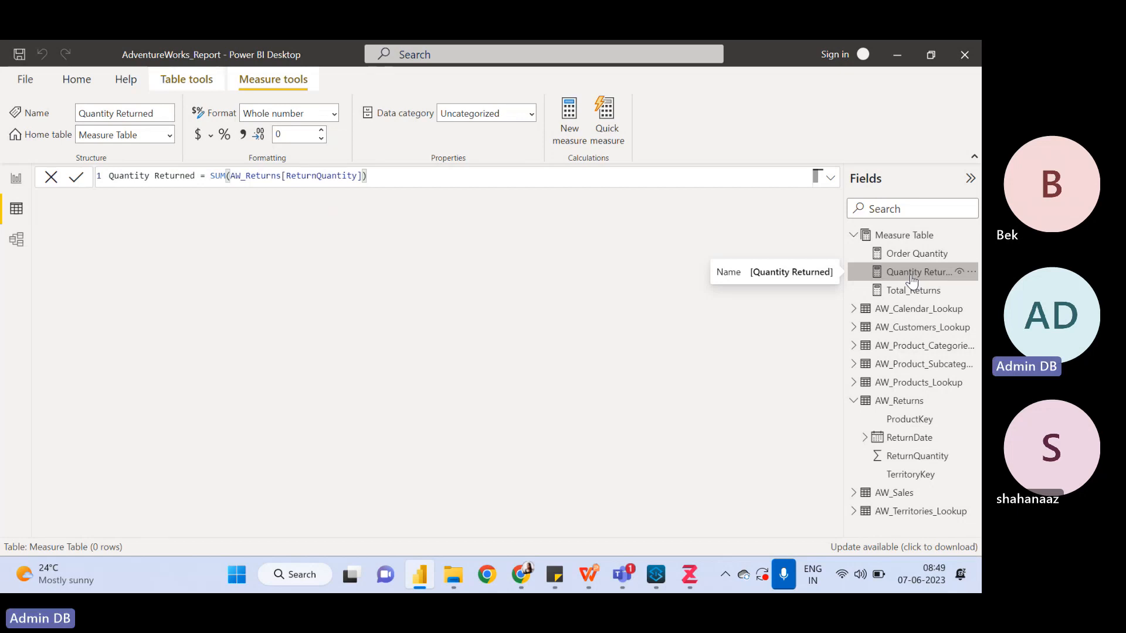
click(906, 295)
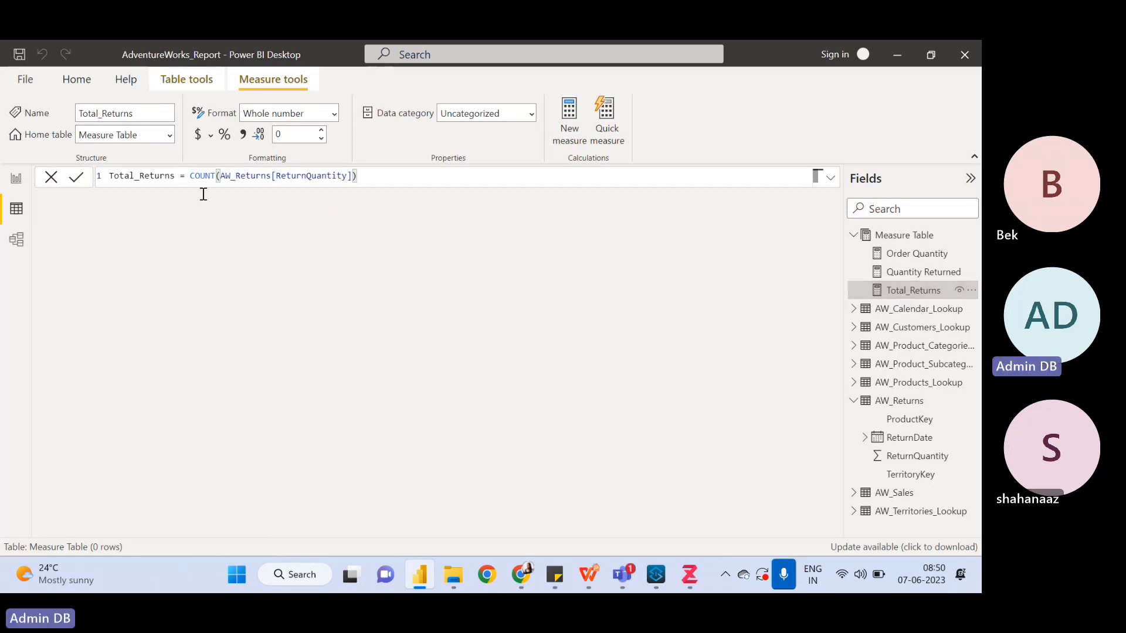
click(16, 179)
click(397, 337)
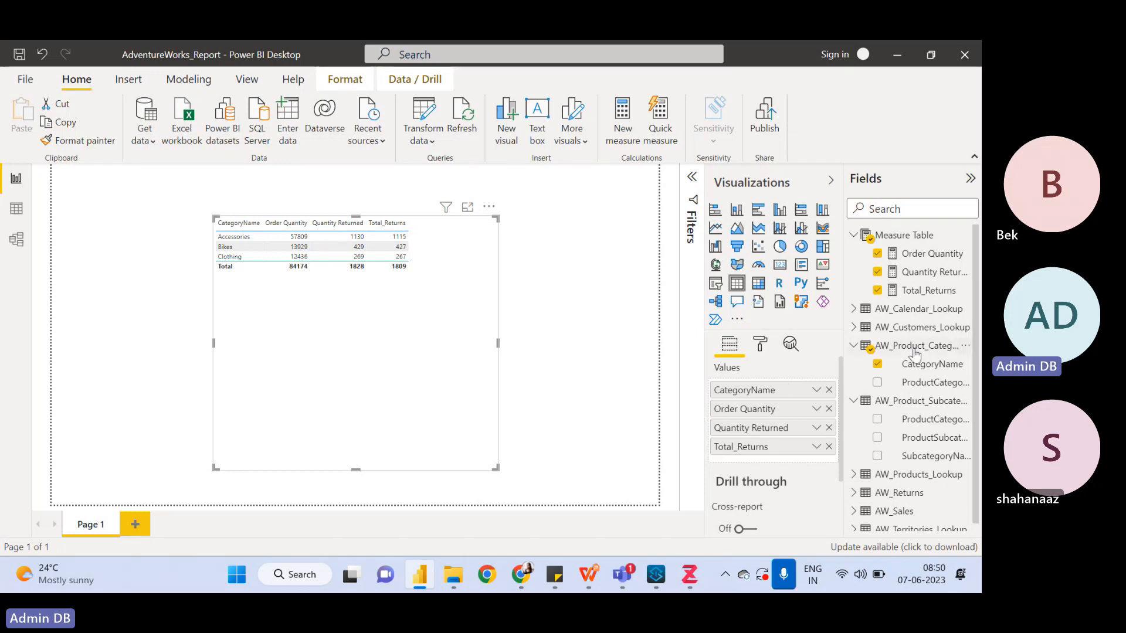
Open the AW_Sales table data, filter it to rows with OrderQuantity 2 and 3, and look through the rows
click(16, 210)
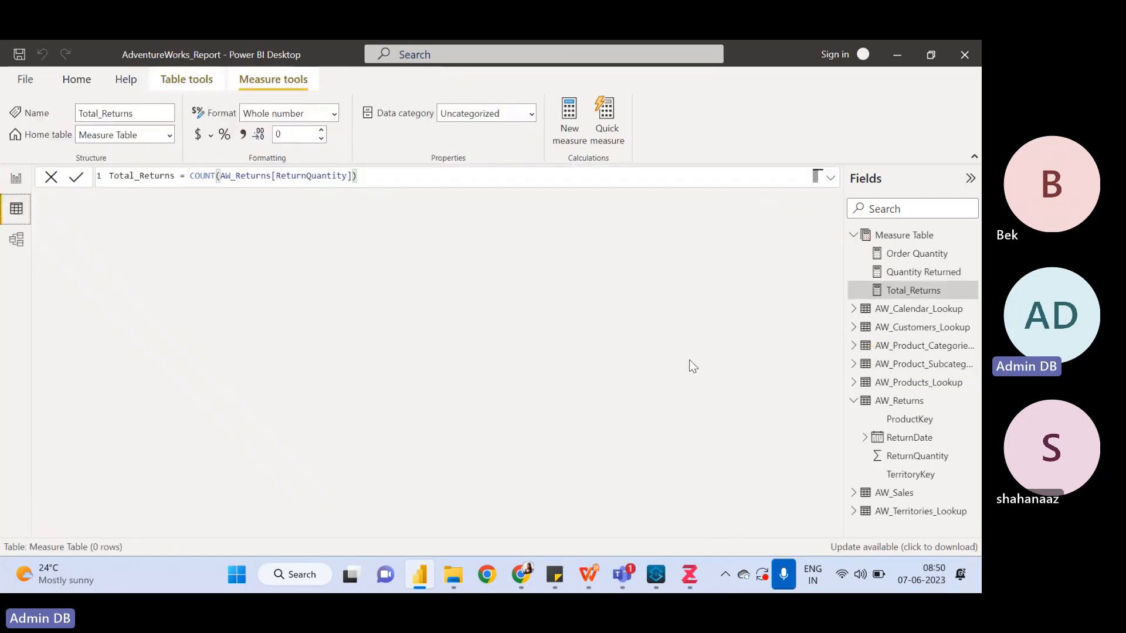
click(853, 401)
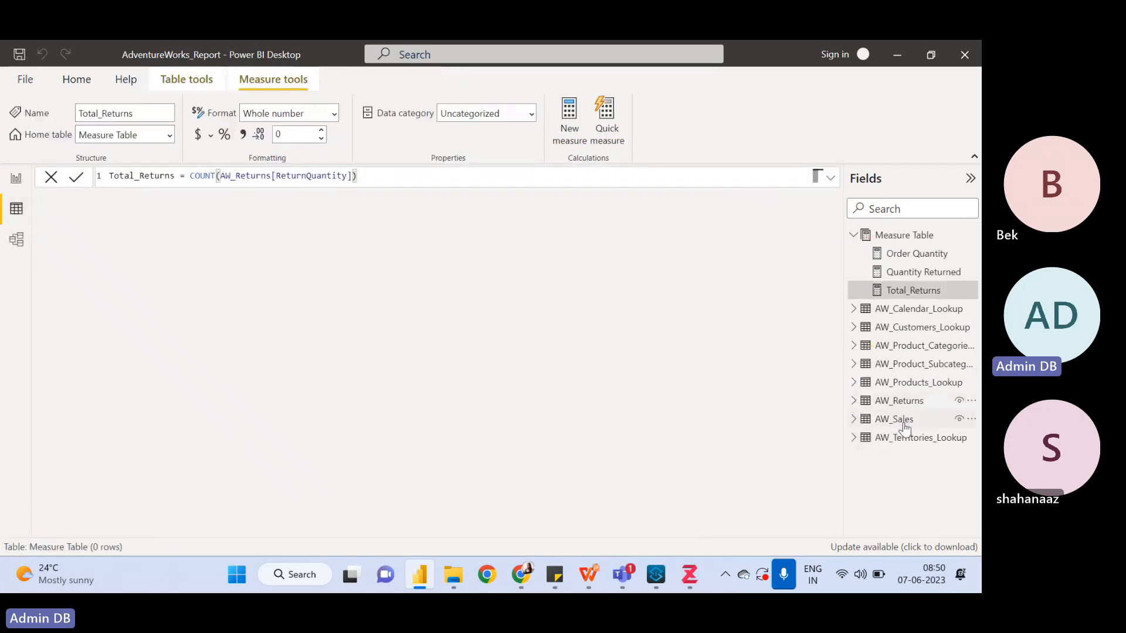
click(897, 420)
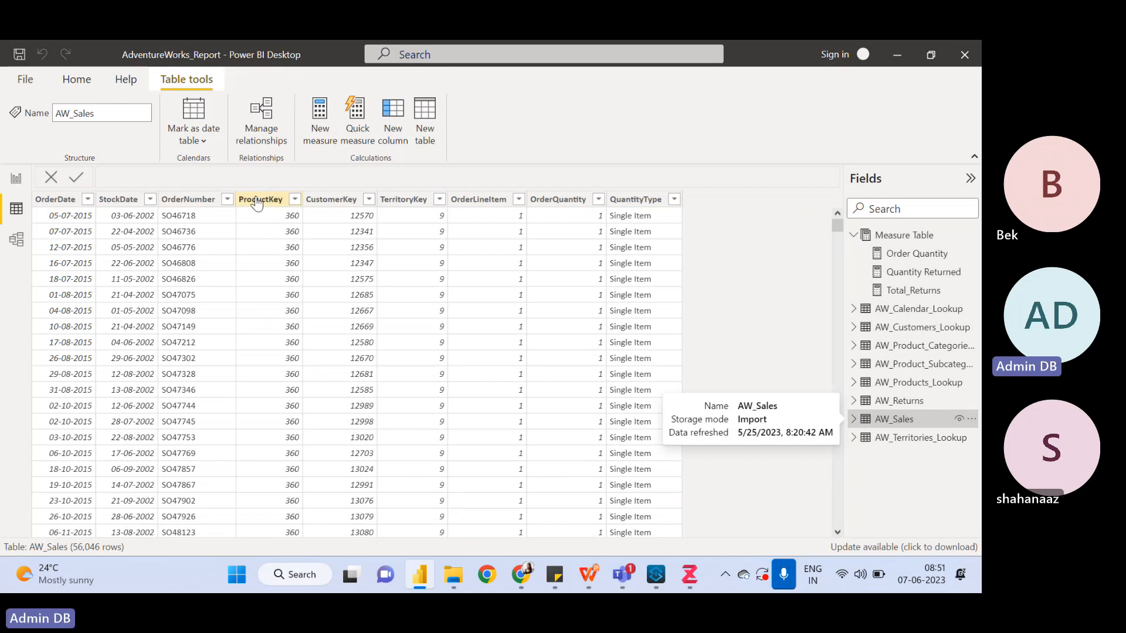
click(598, 200)
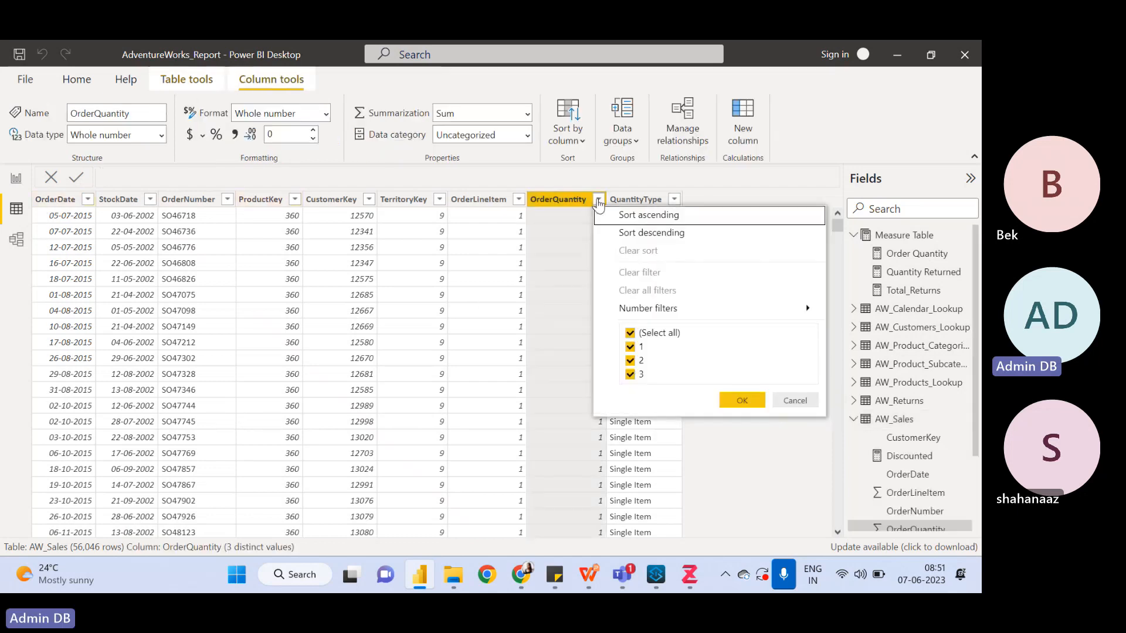
click(631, 347)
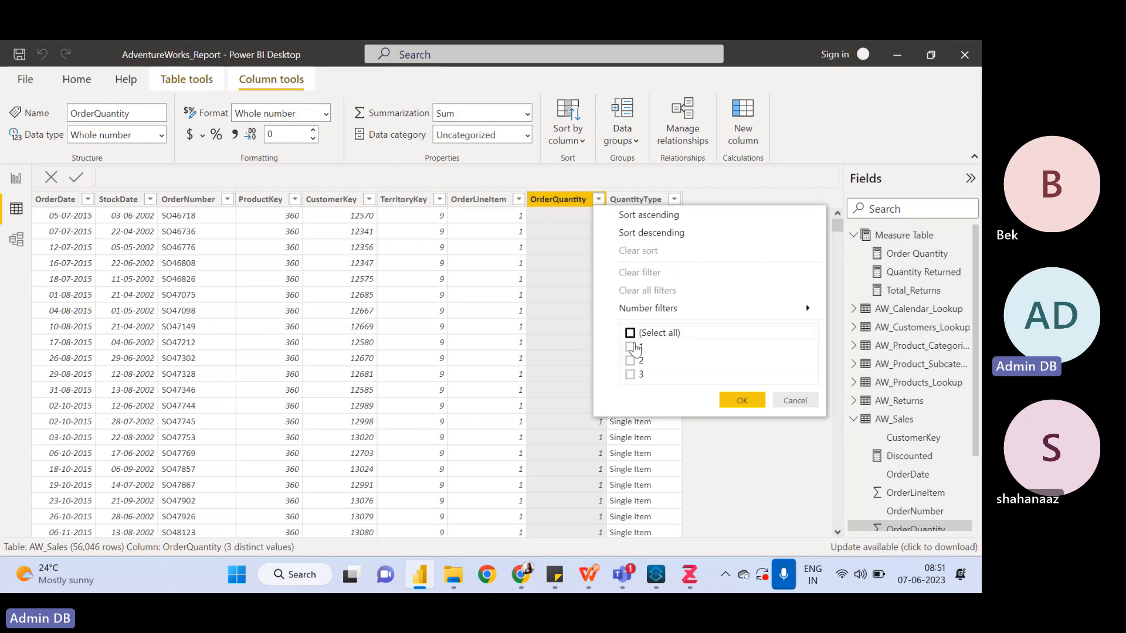
click(631, 375)
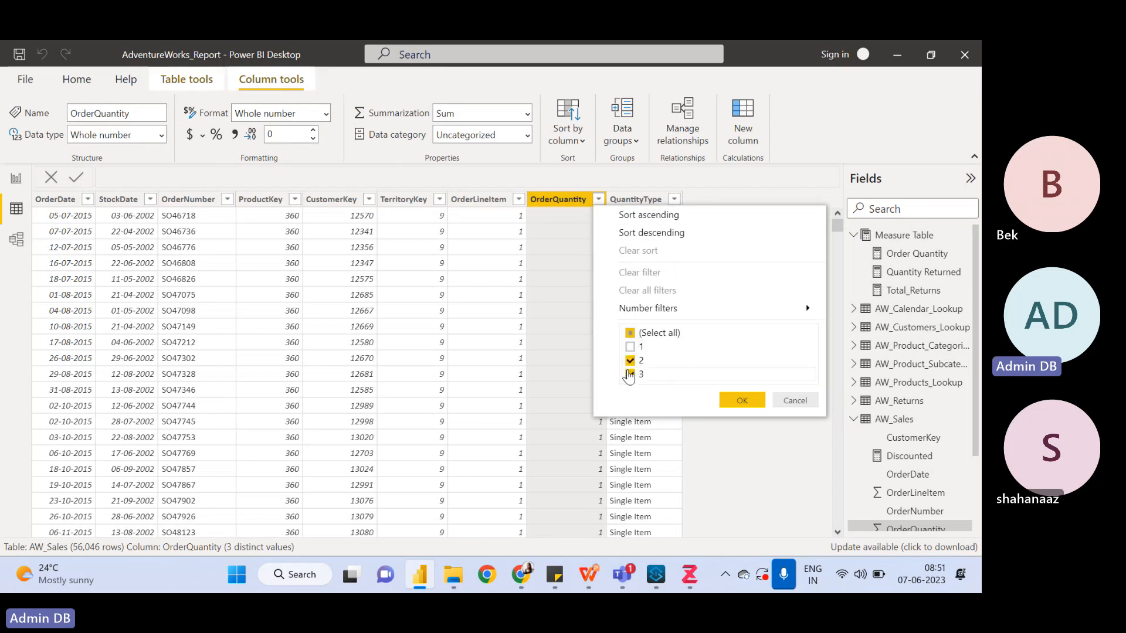
click(742, 401)
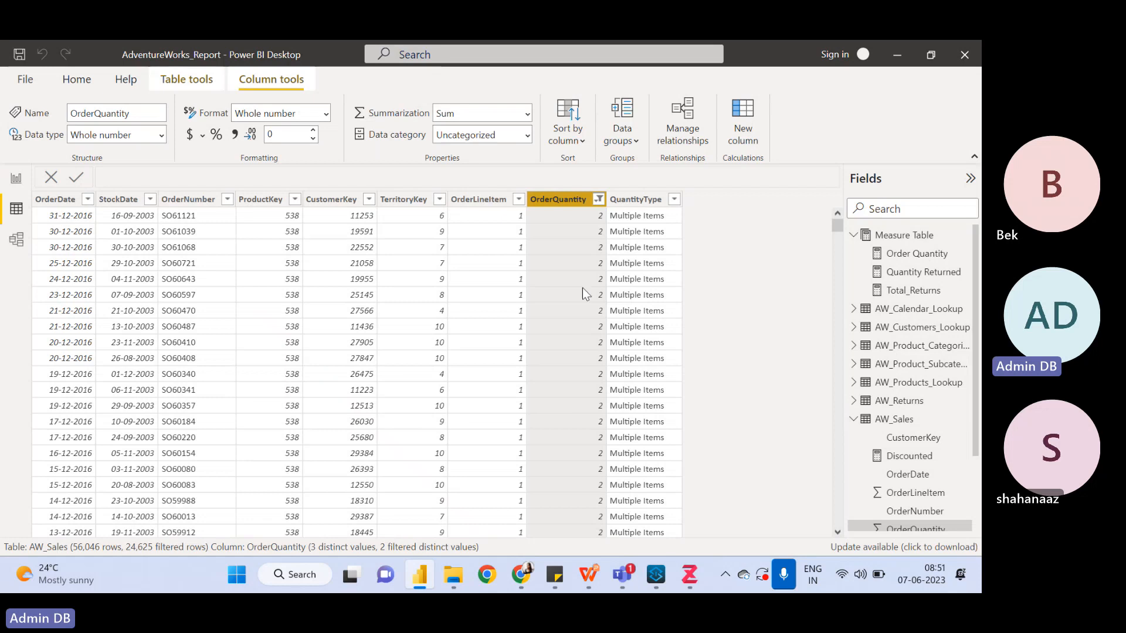
scroll(583, 288, down, 10)
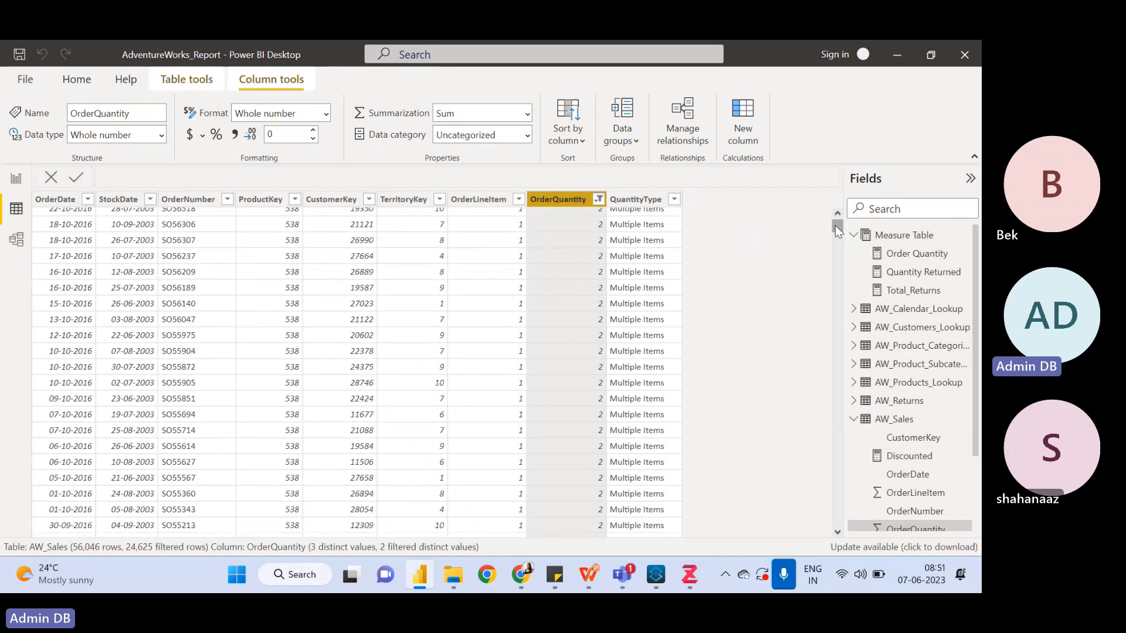
drag(835, 225, 839, 546)
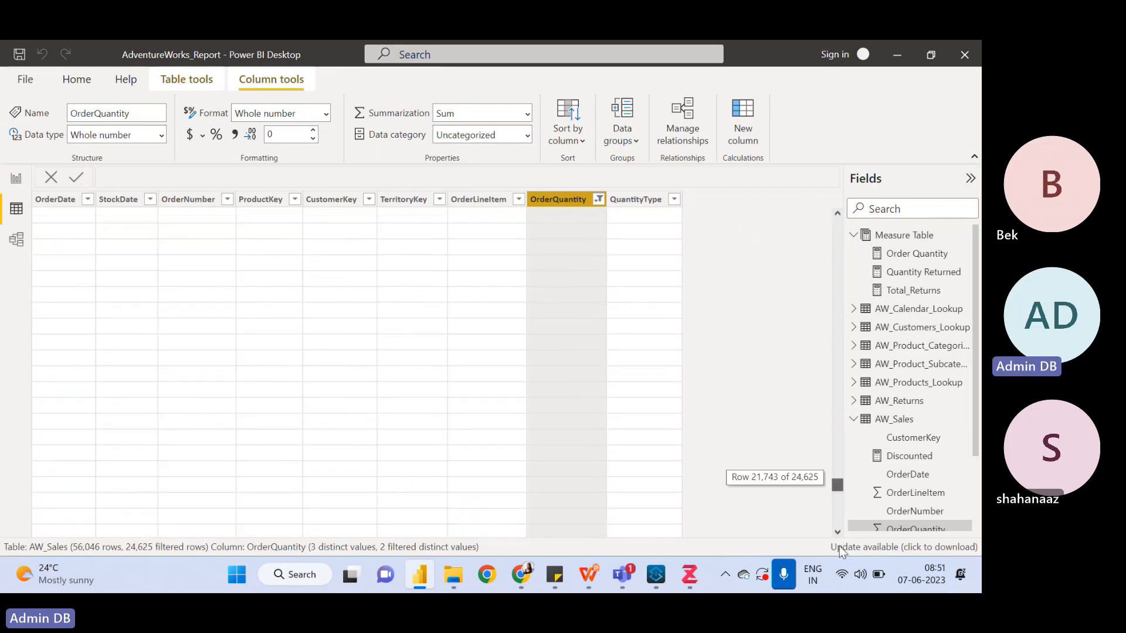
Narrow the AW_Sales filter to rows with OrderQuantity 3, and clear all filters after viewing them
click(598, 200)
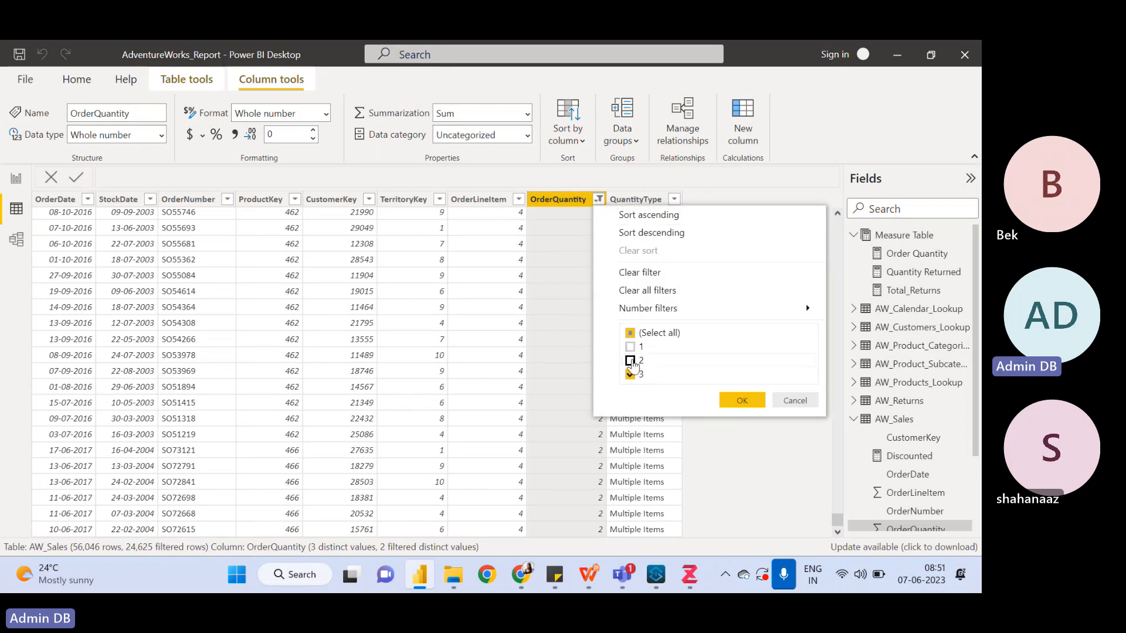
click(738, 400)
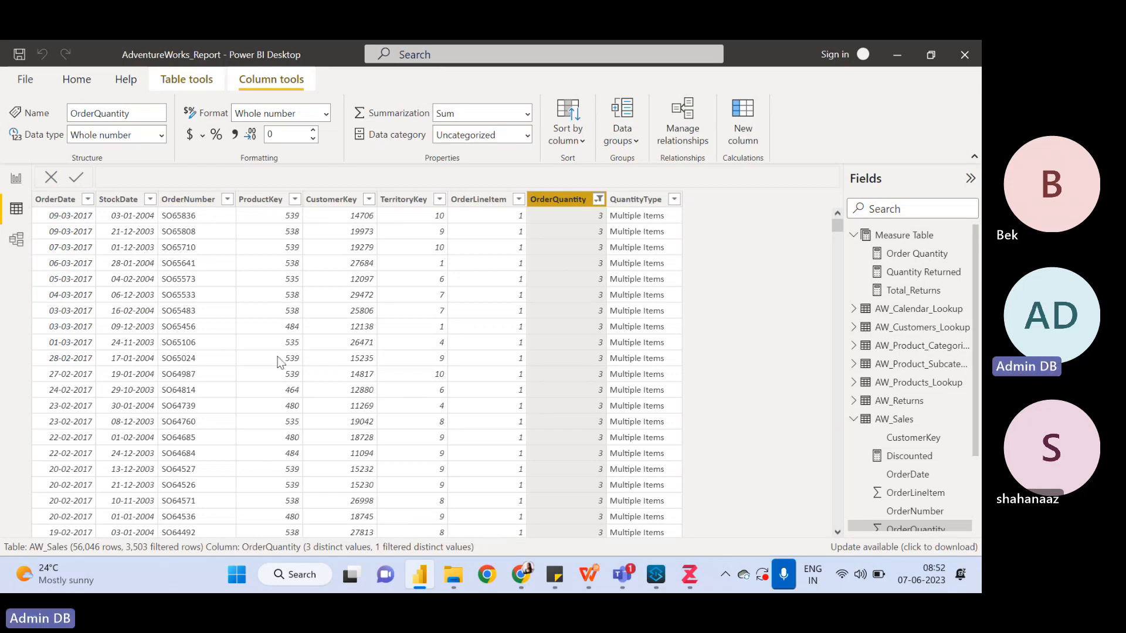
click(598, 200)
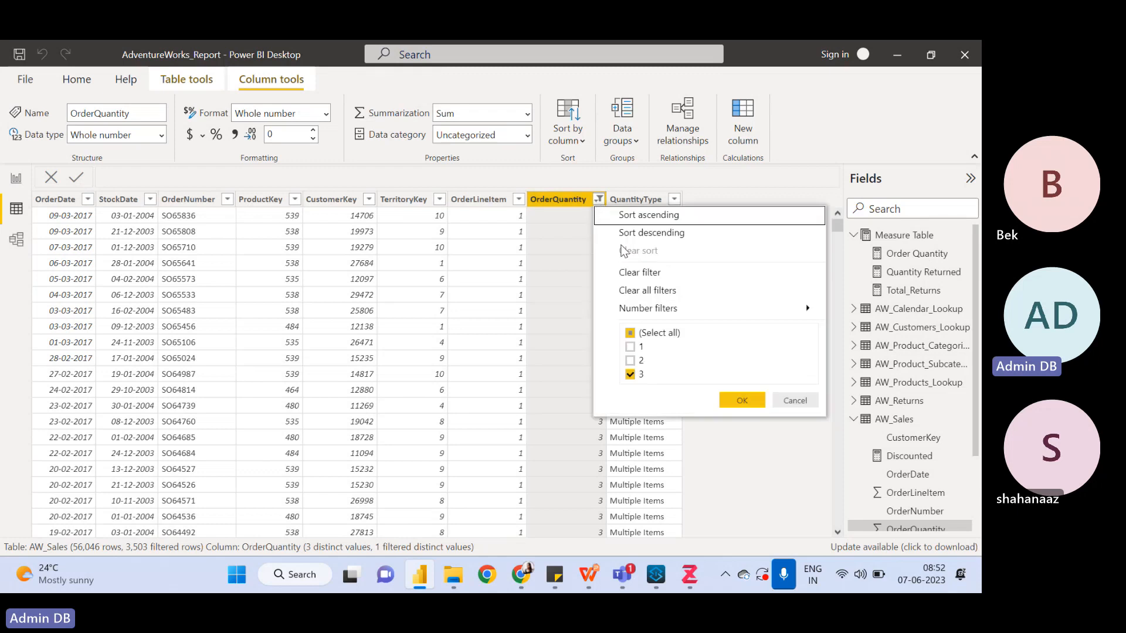
click(630, 333)
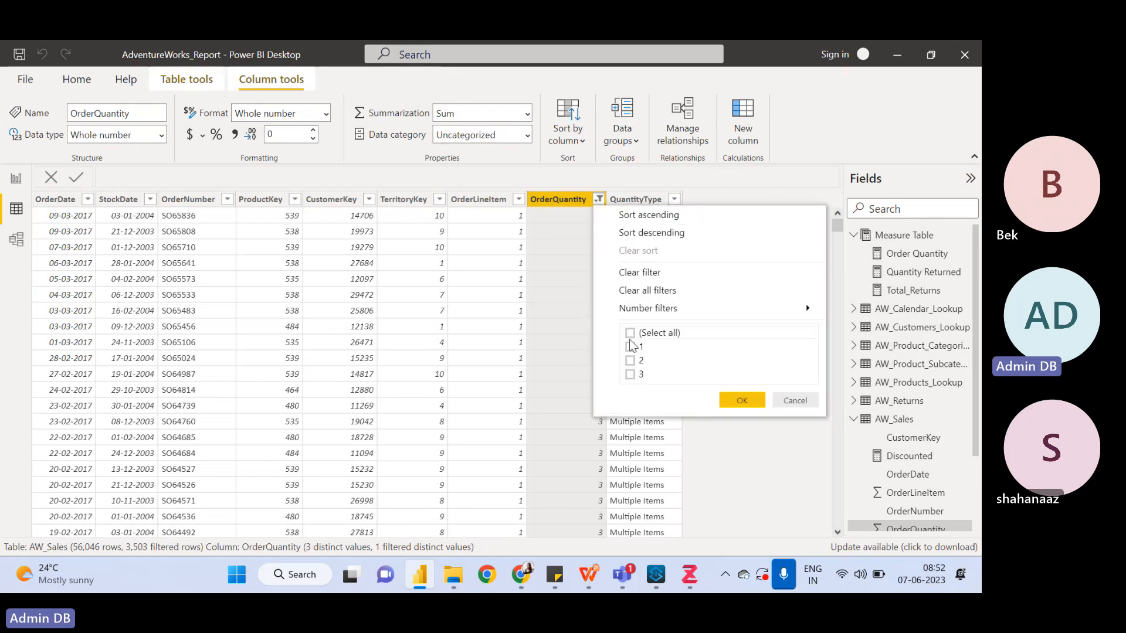
click(680, 292)
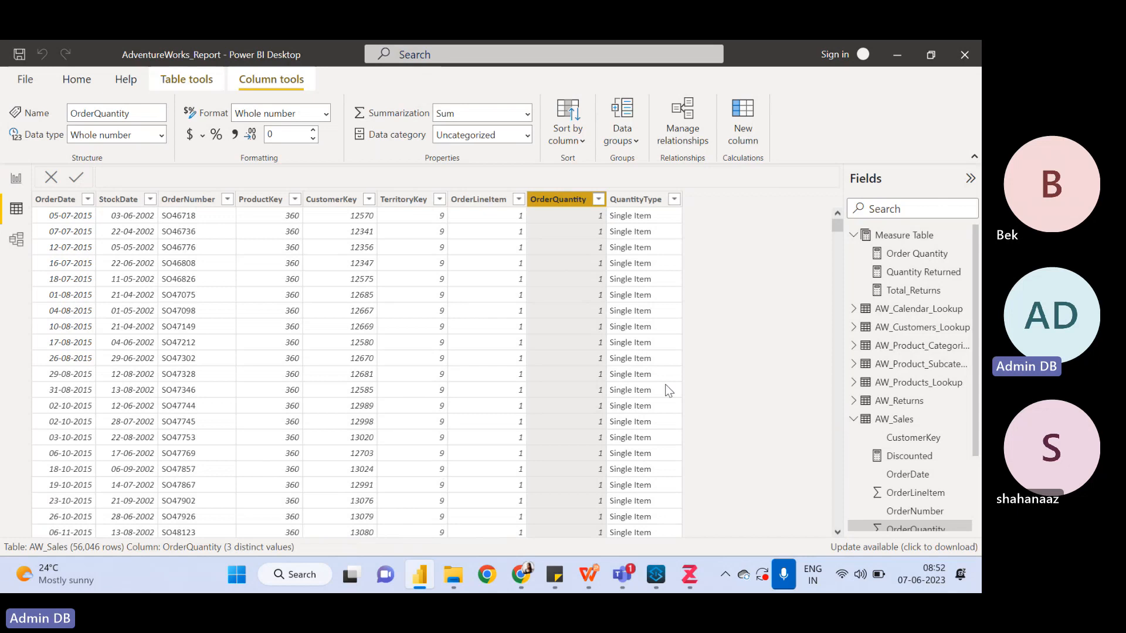
Add a new measure named Total Orders to the Measure Table
click(964, 238)
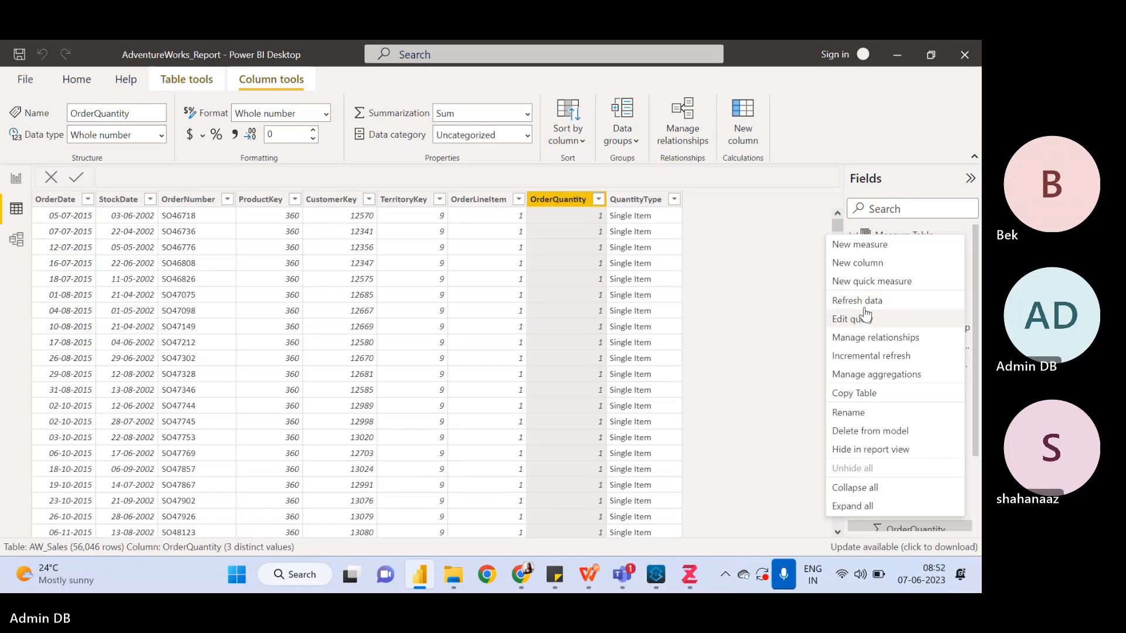
click(853, 246)
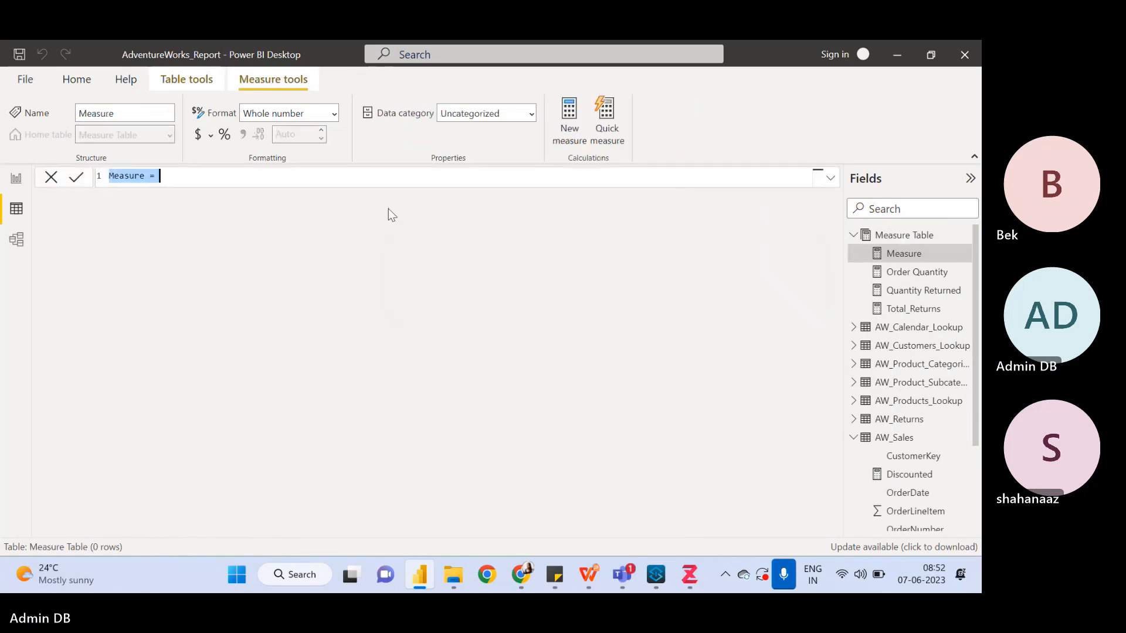
text(Tot)
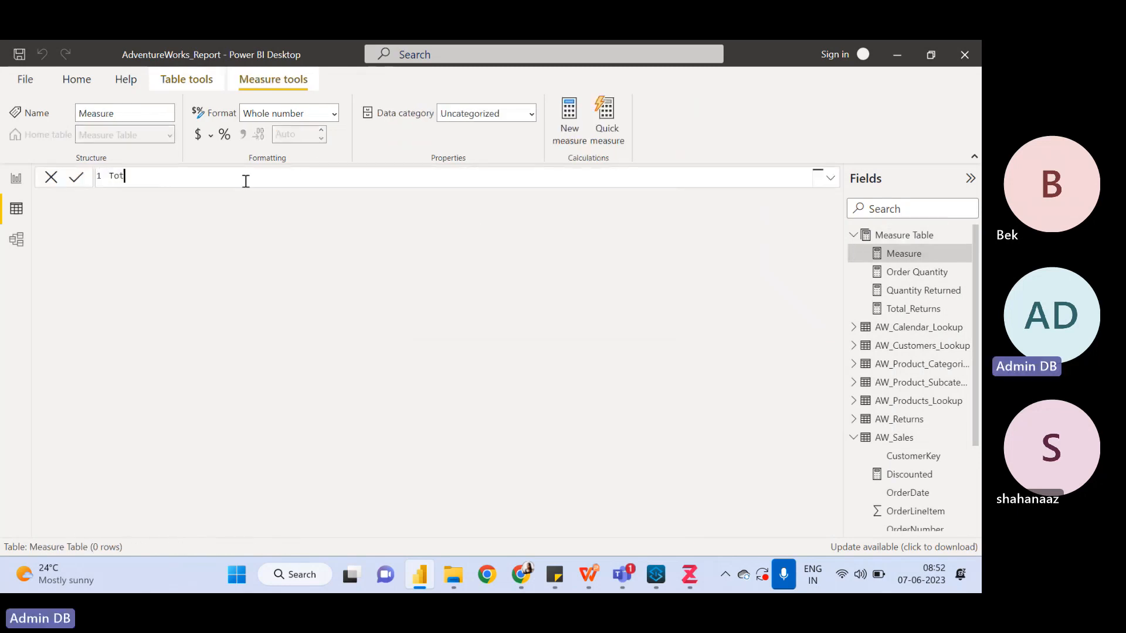
text(al)
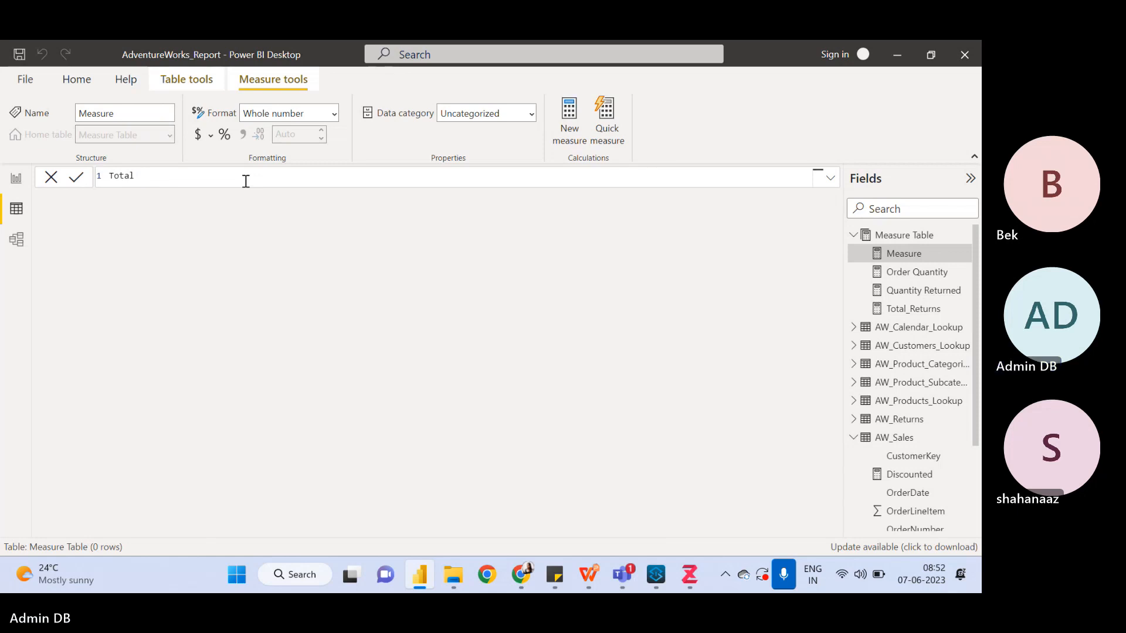
text( Orders )
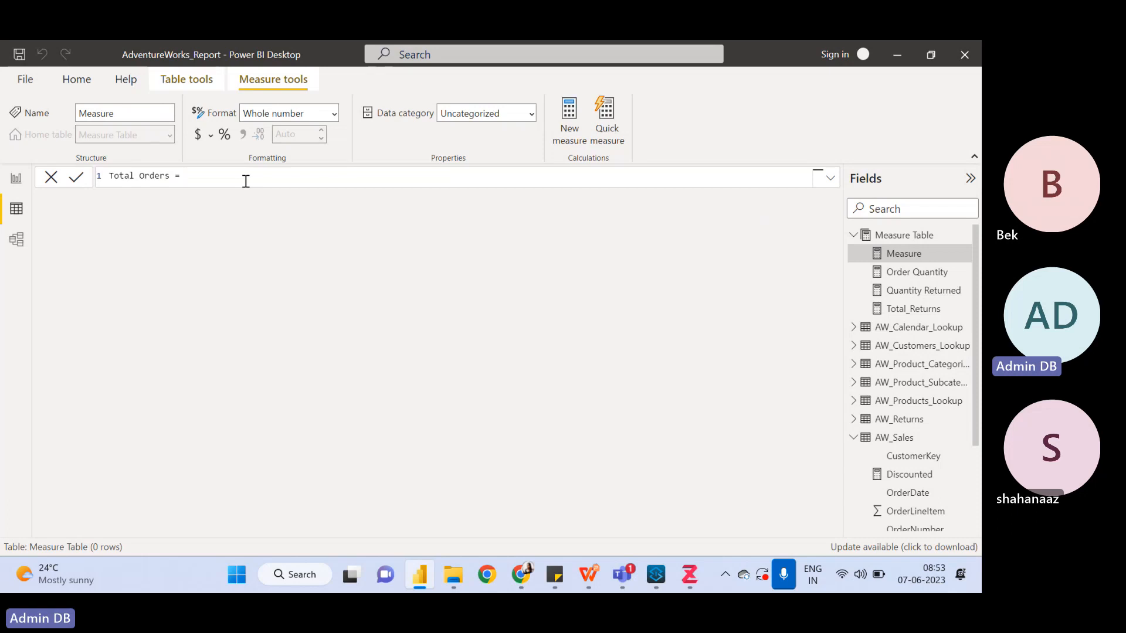
Define the Total Orders measure as the COUNT of AW_Sales[OrderQuantity] and commit the formula
text(= co)
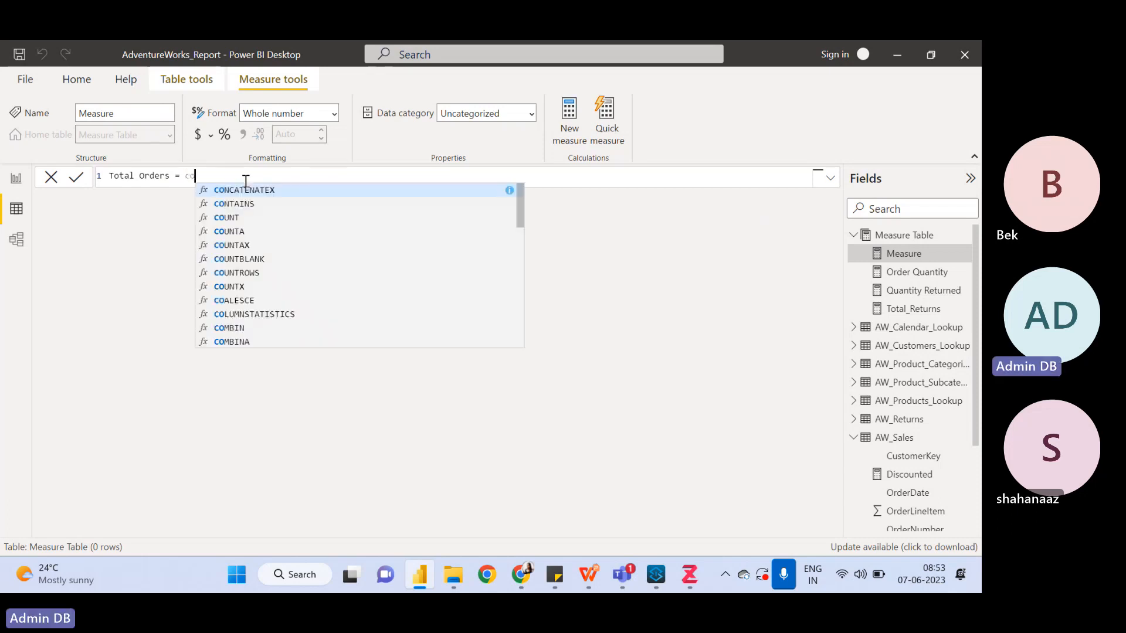
text(unt)
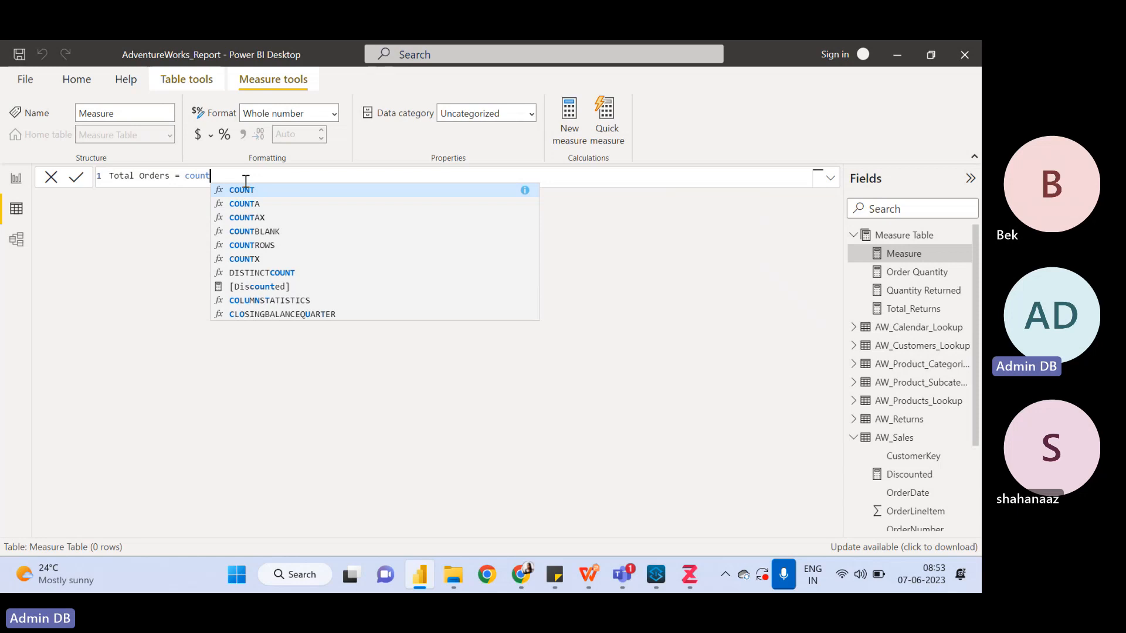
text(()
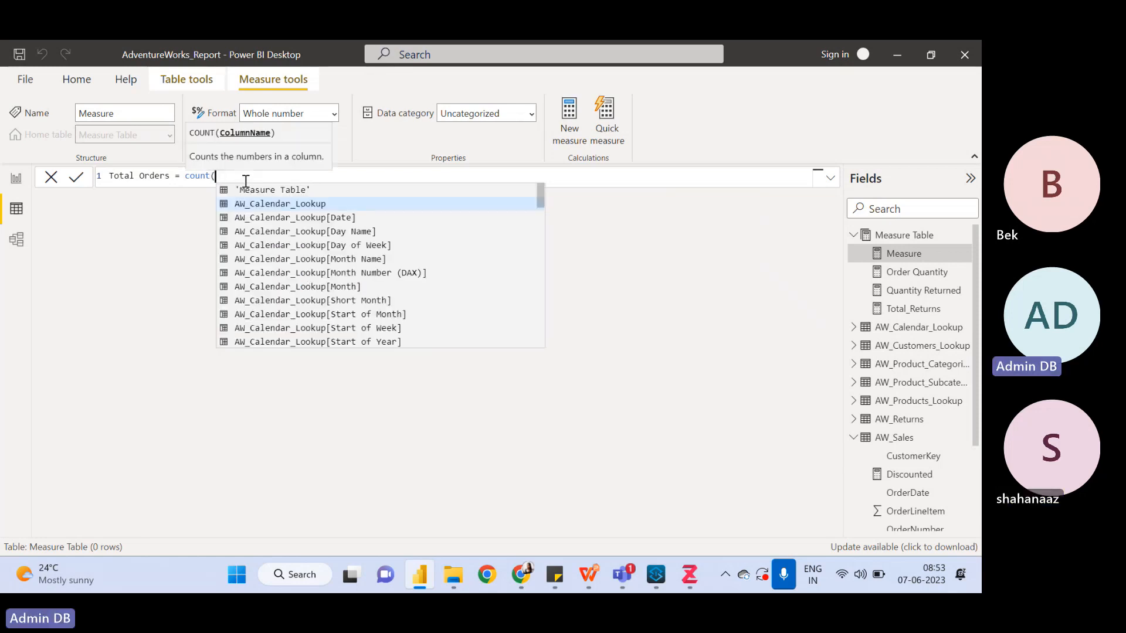
text(Order)
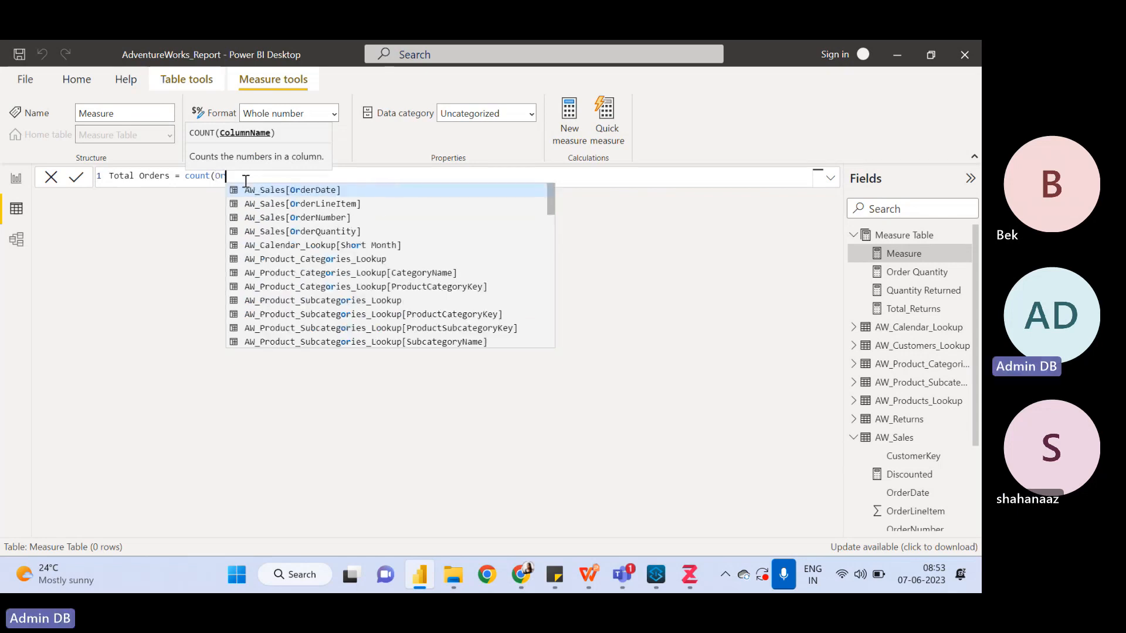
key(Down)
key(Down)
key(Down)
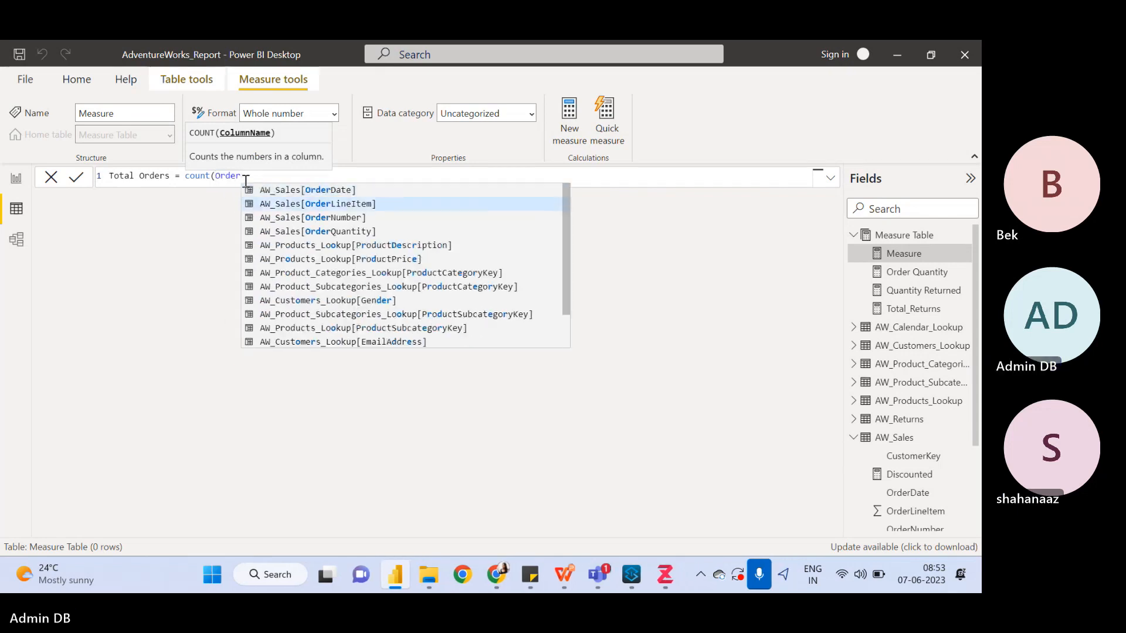
key(Tab)
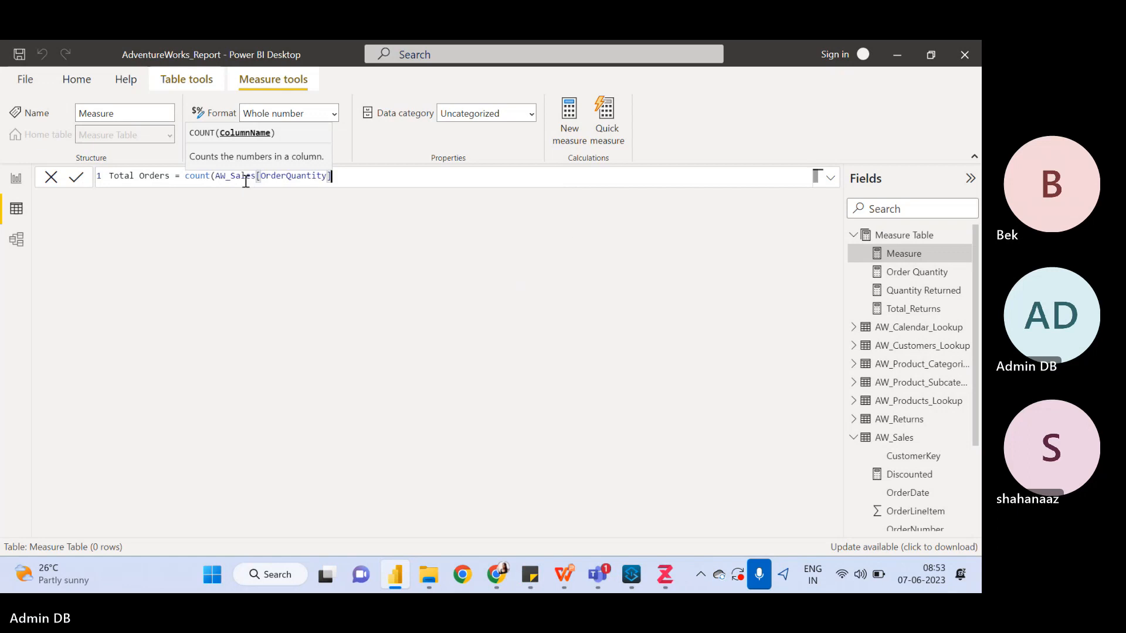
text())
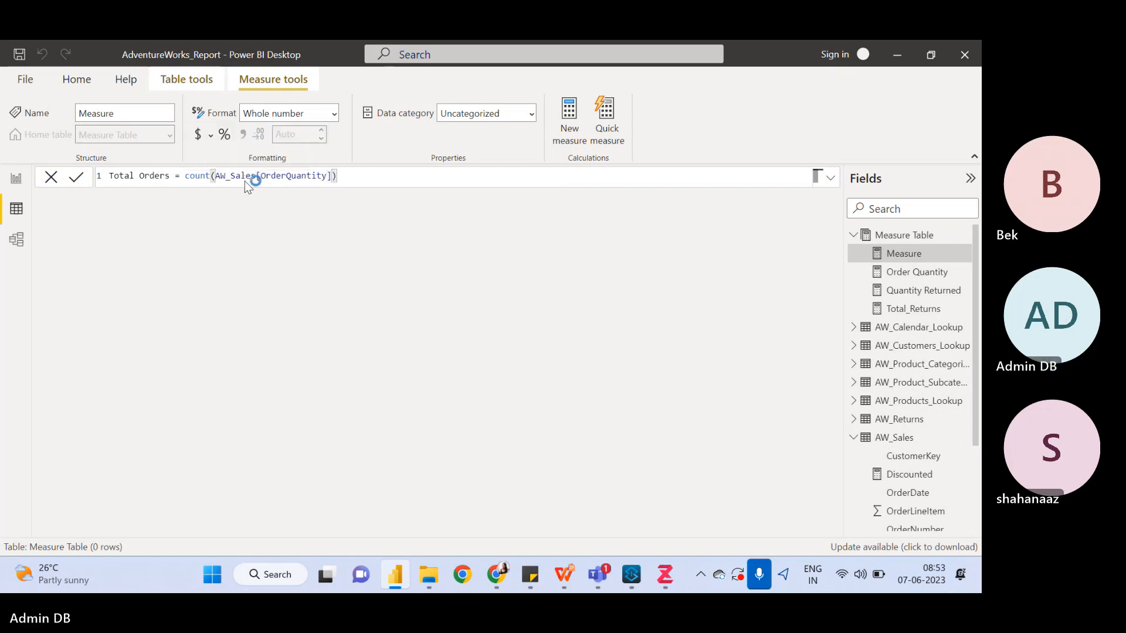
key(Return)
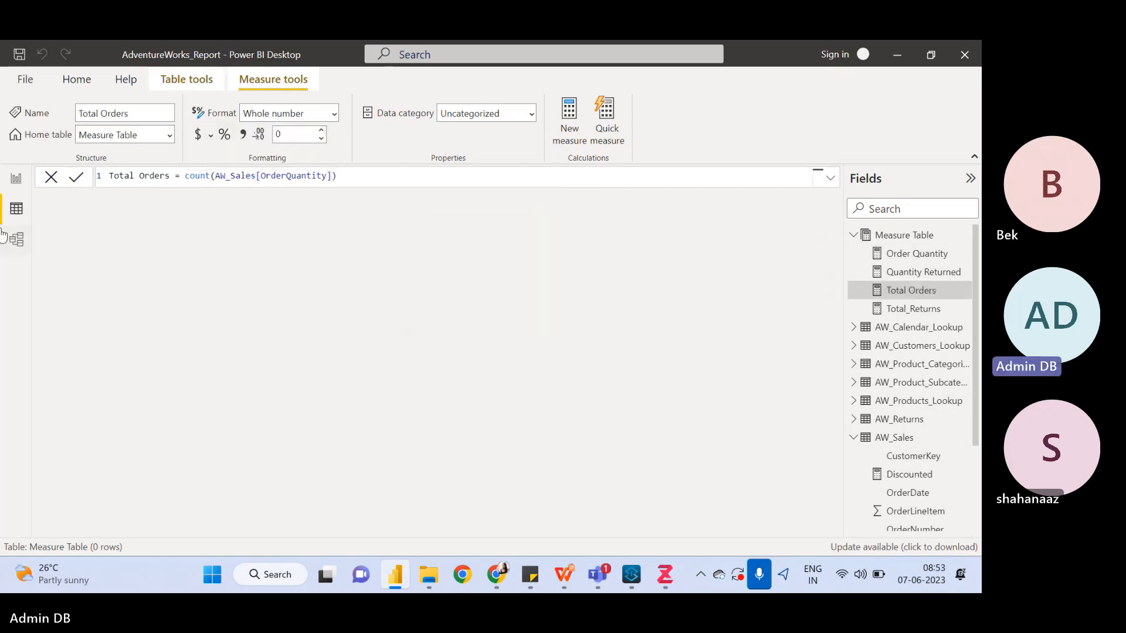
Add the Total Orders measure to the category table visual on the report page, after Total_Returns
click(15, 179)
click(464, 320)
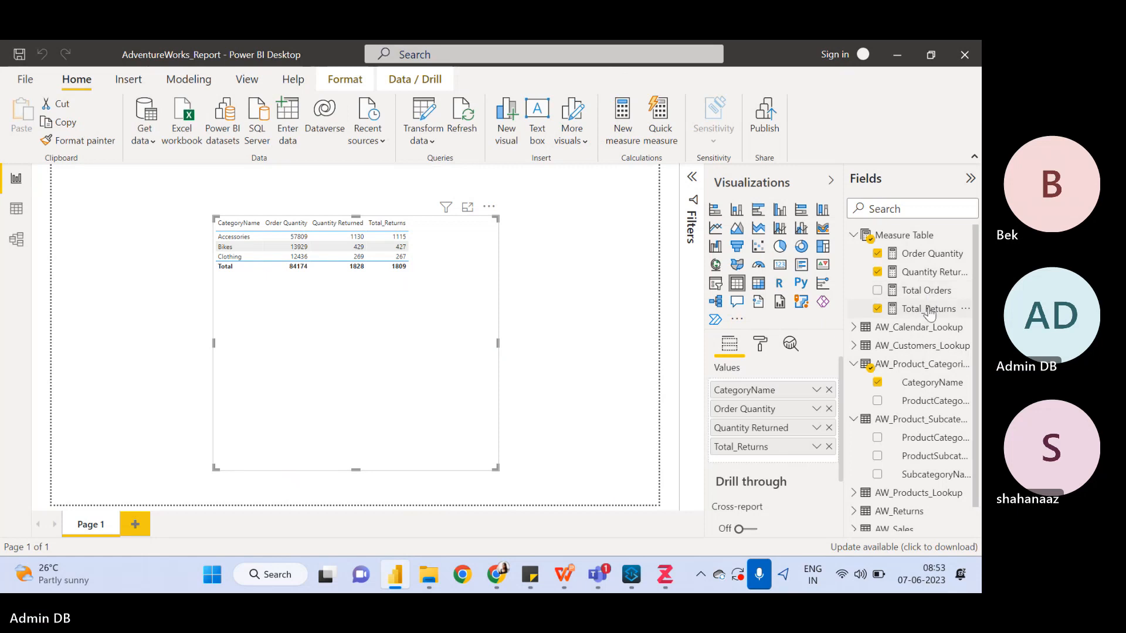
drag(929, 293, 766, 462)
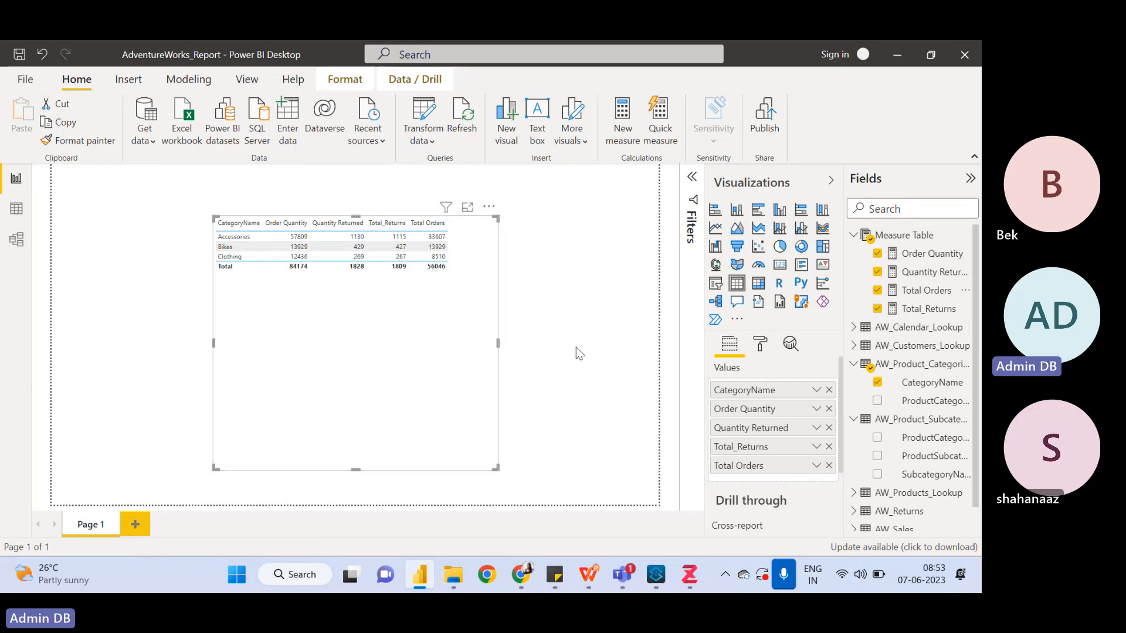
Filter the AW_Sales data to only the first listed OrderNumber, and clear all filters after viewing its rows
click(16, 210)
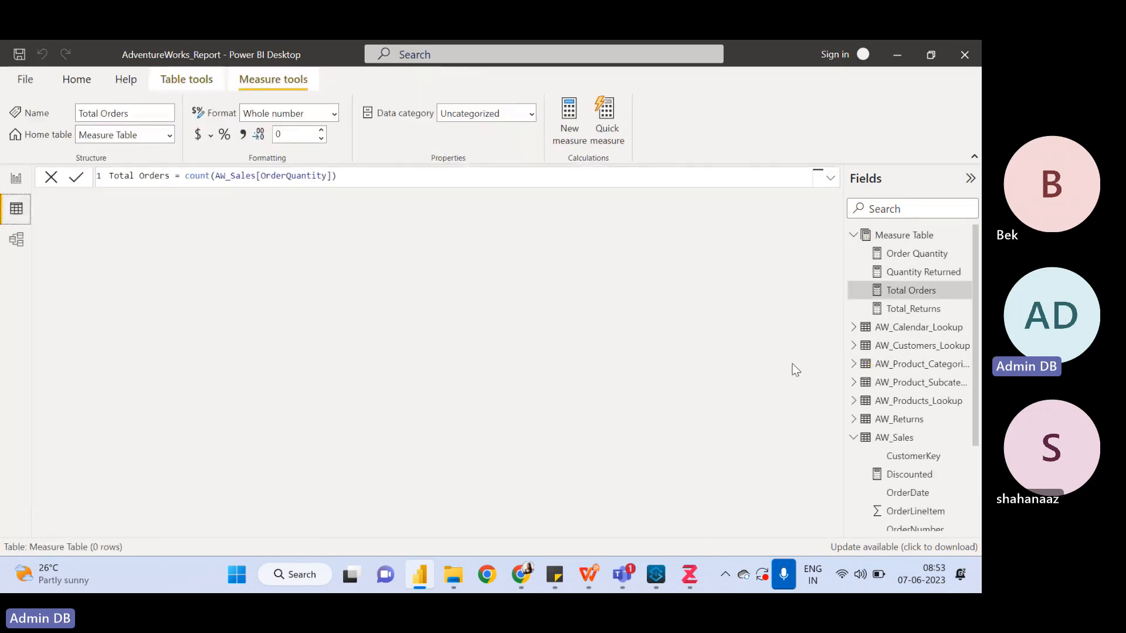
click(897, 439)
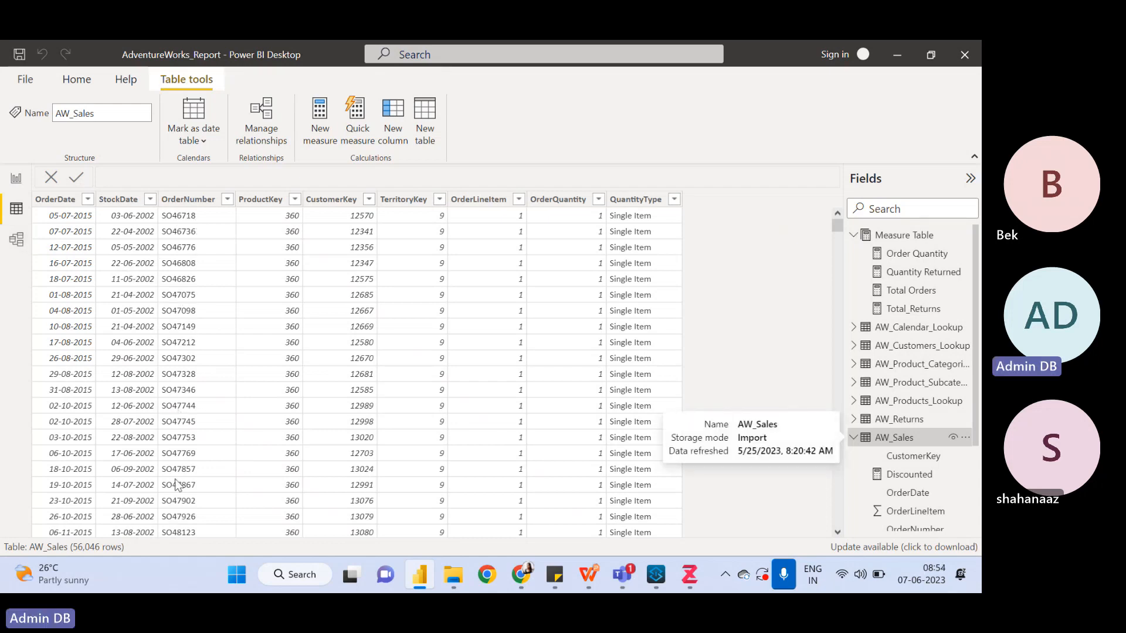
click(226, 203)
click(228, 200)
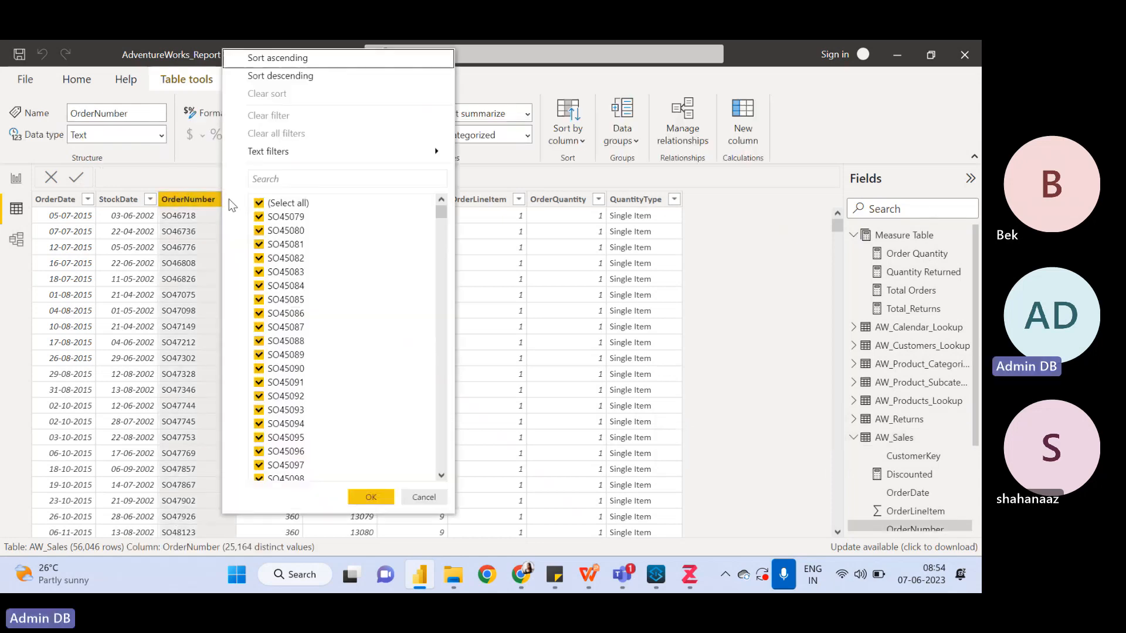
click(259, 203)
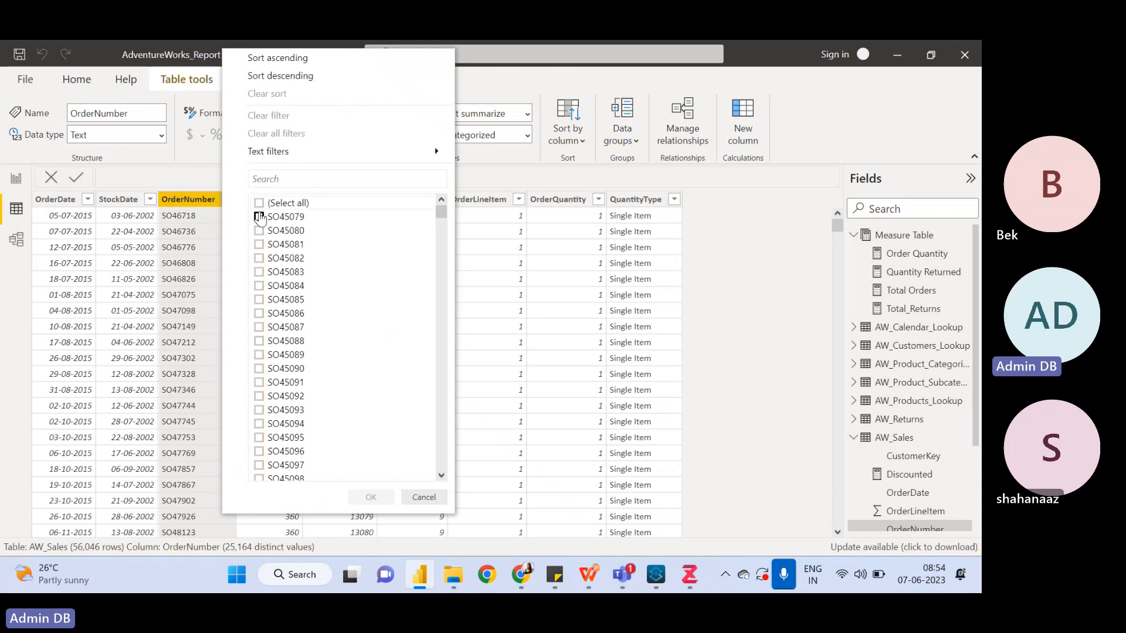
click(259, 217)
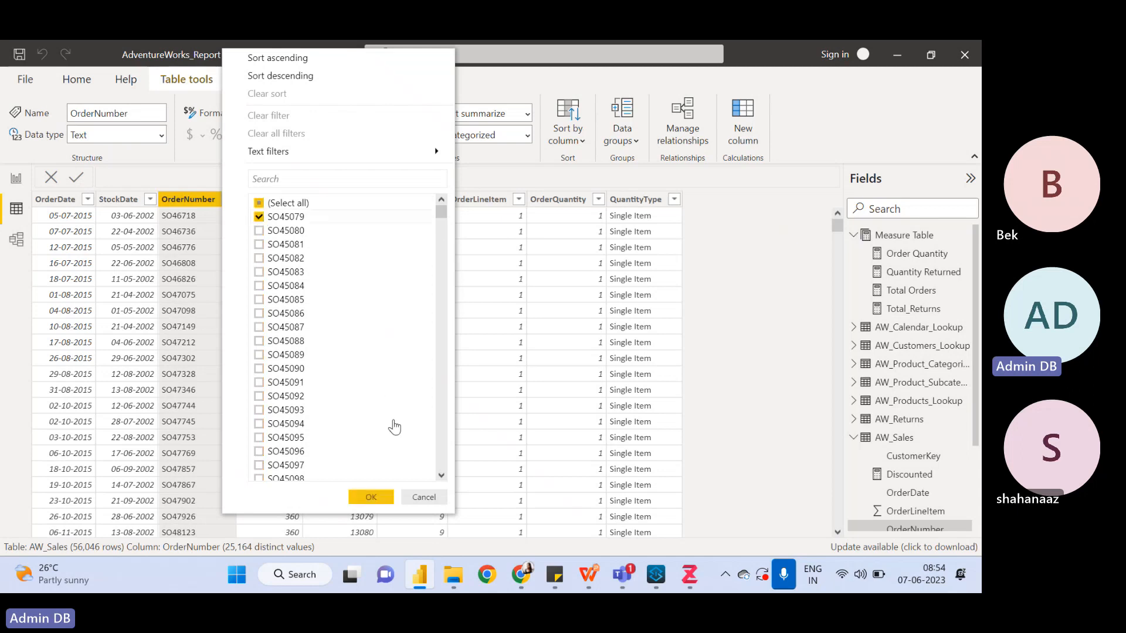
click(369, 497)
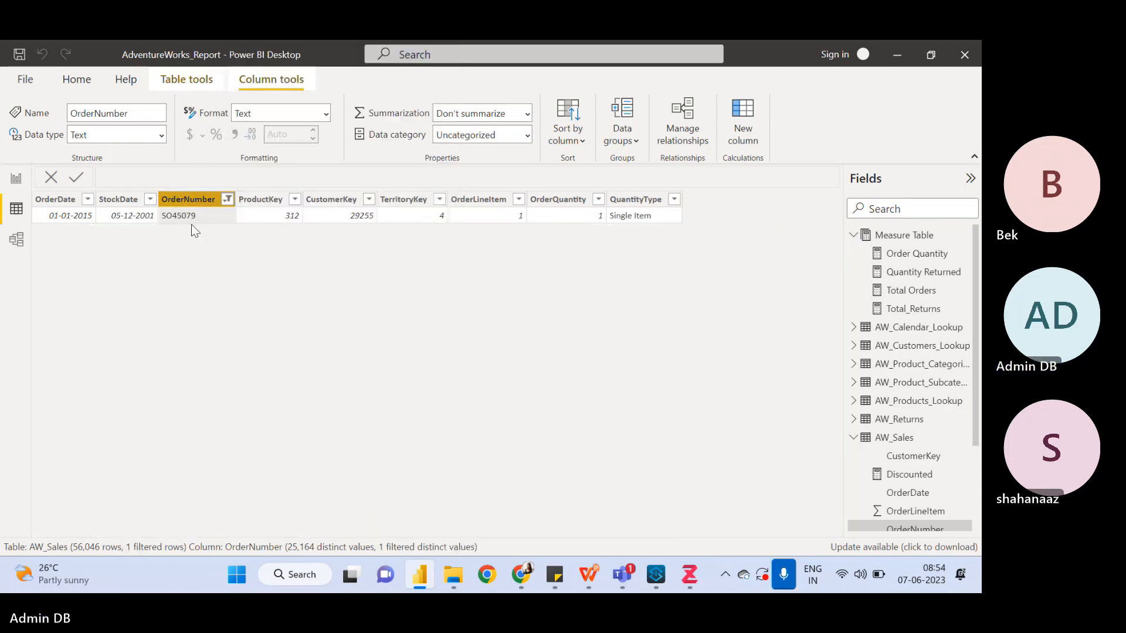
click(228, 200)
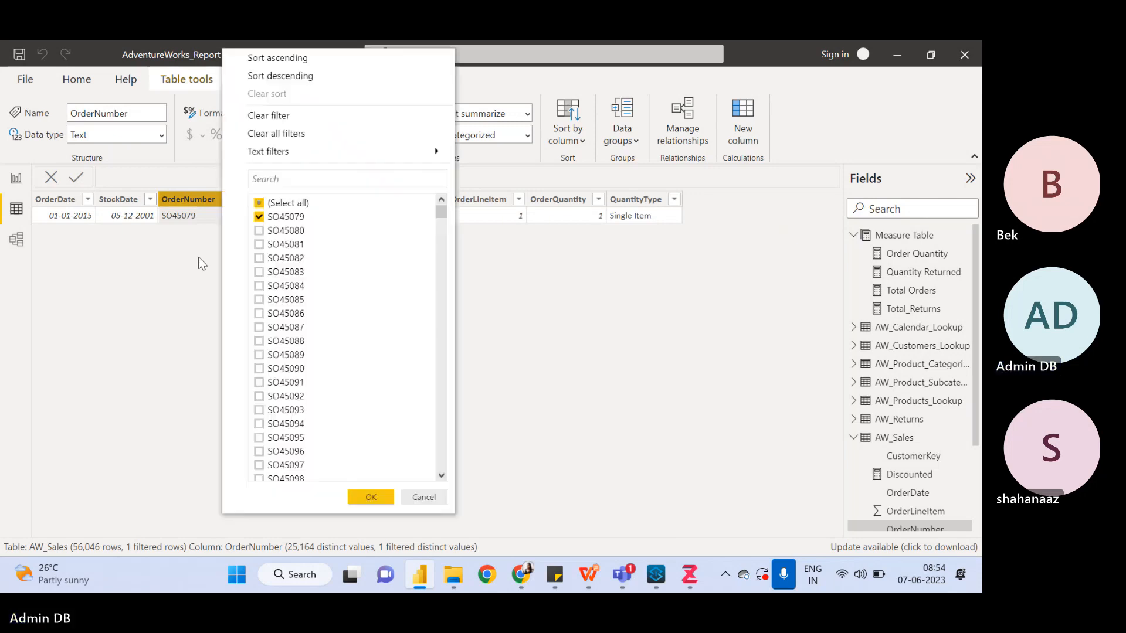
click(276, 217)
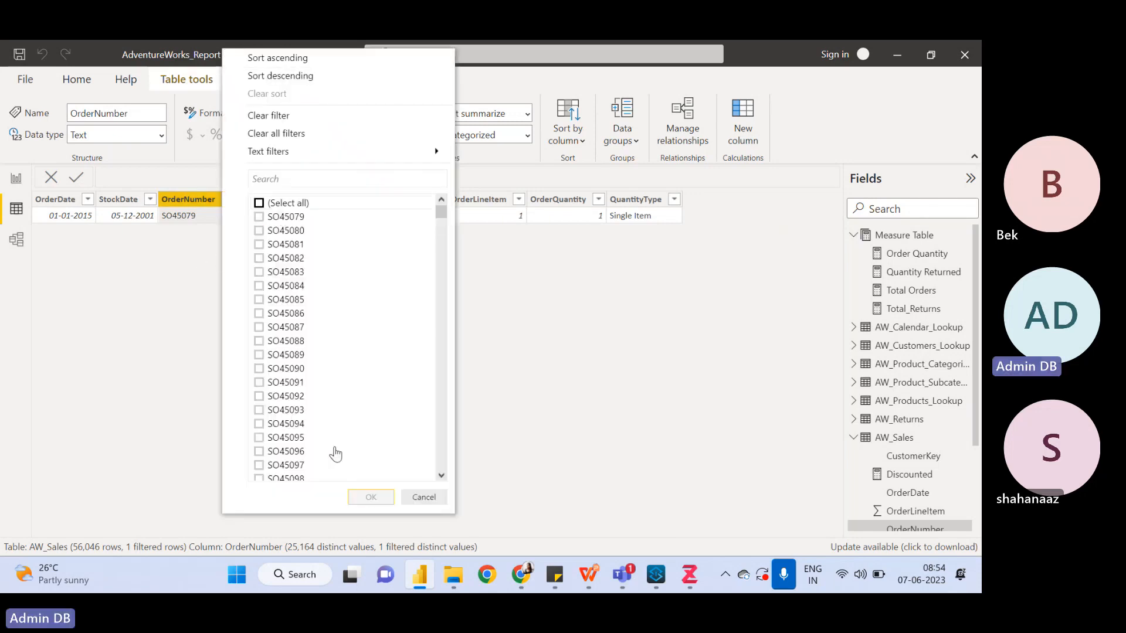
click(306, 133)
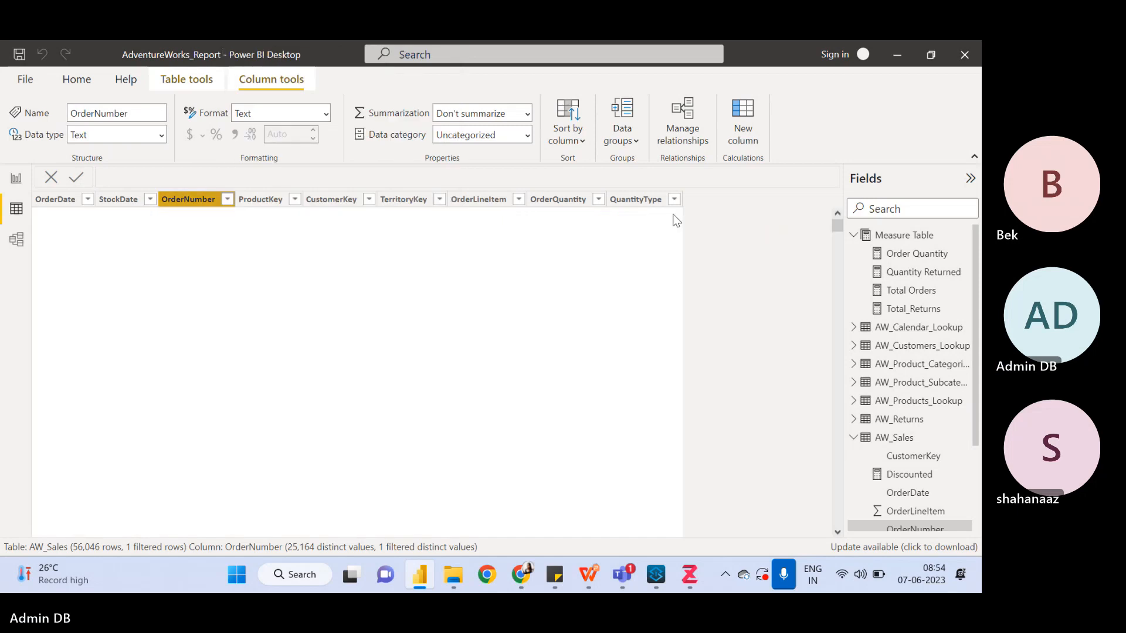
Filter the AW_Sales data by QuantityType to show only Multiple Items rows
click(673, 200)
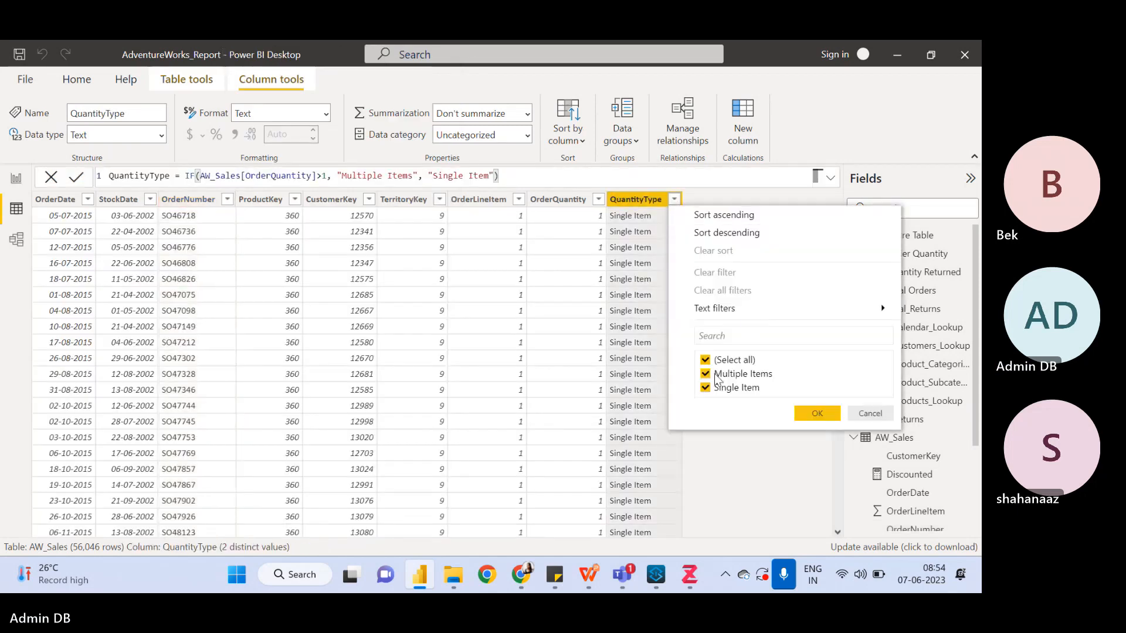
click(705, 360)
click(706, 374)
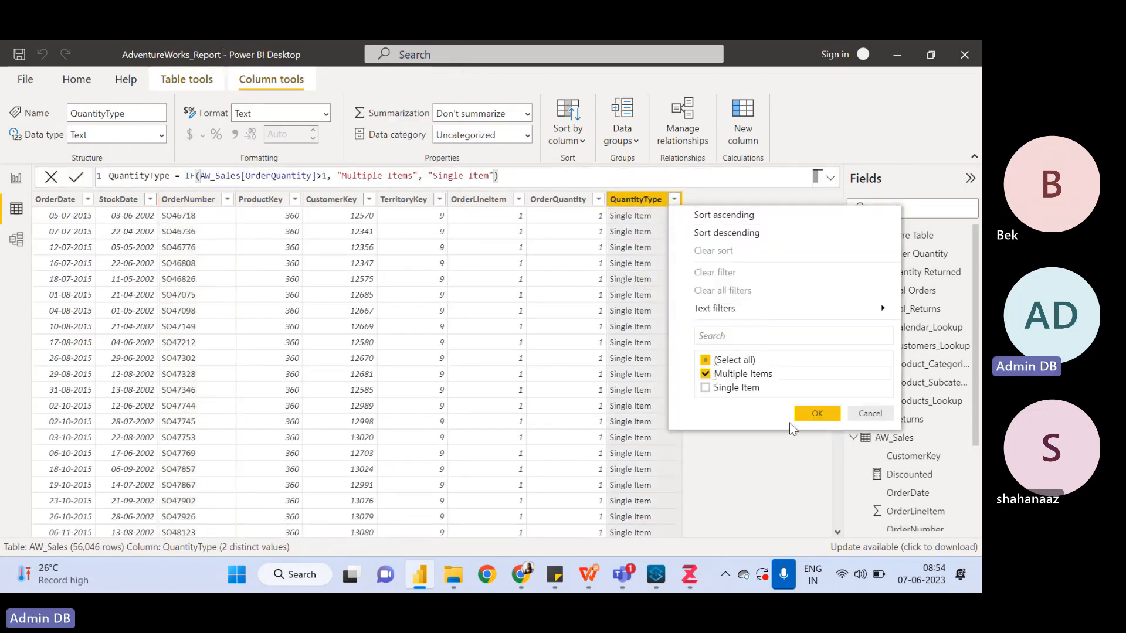
click(817, 414)
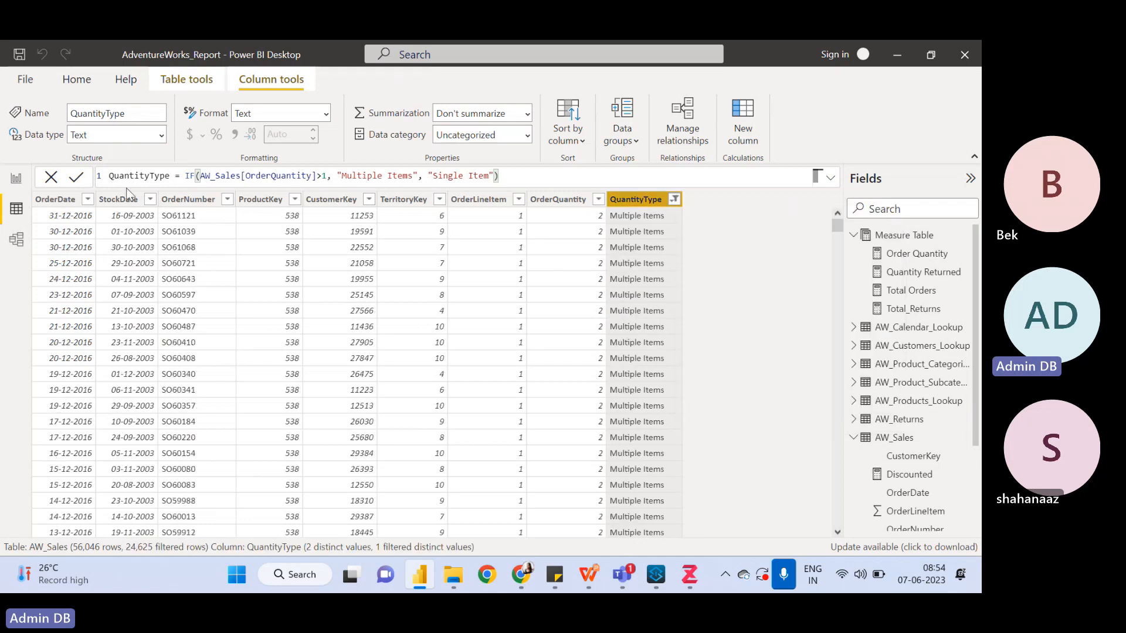
Narrow the Multiple Items rows to the first listed OrderNumber and examine that order's line items
click(214, 200)
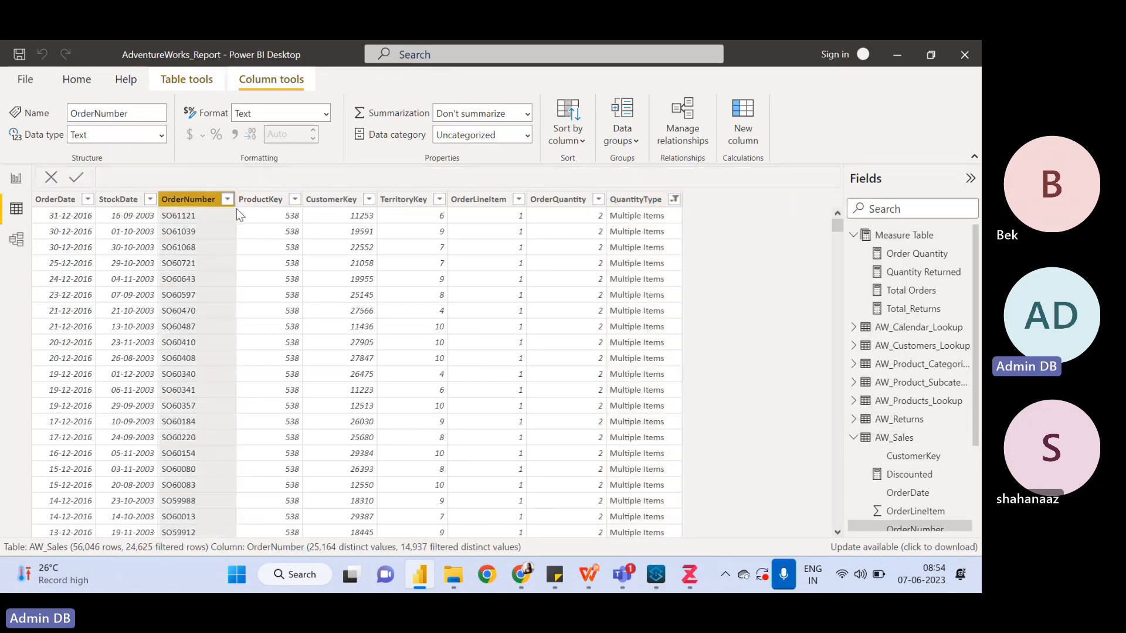
click(228, 199)
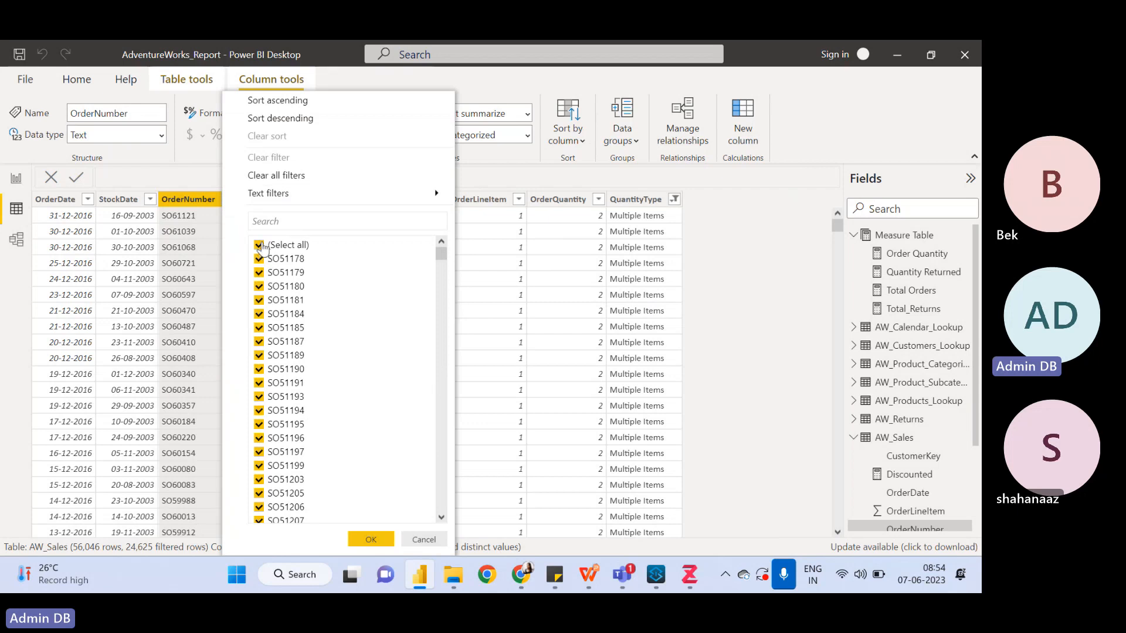
click(261, 246)
click(260, 259)
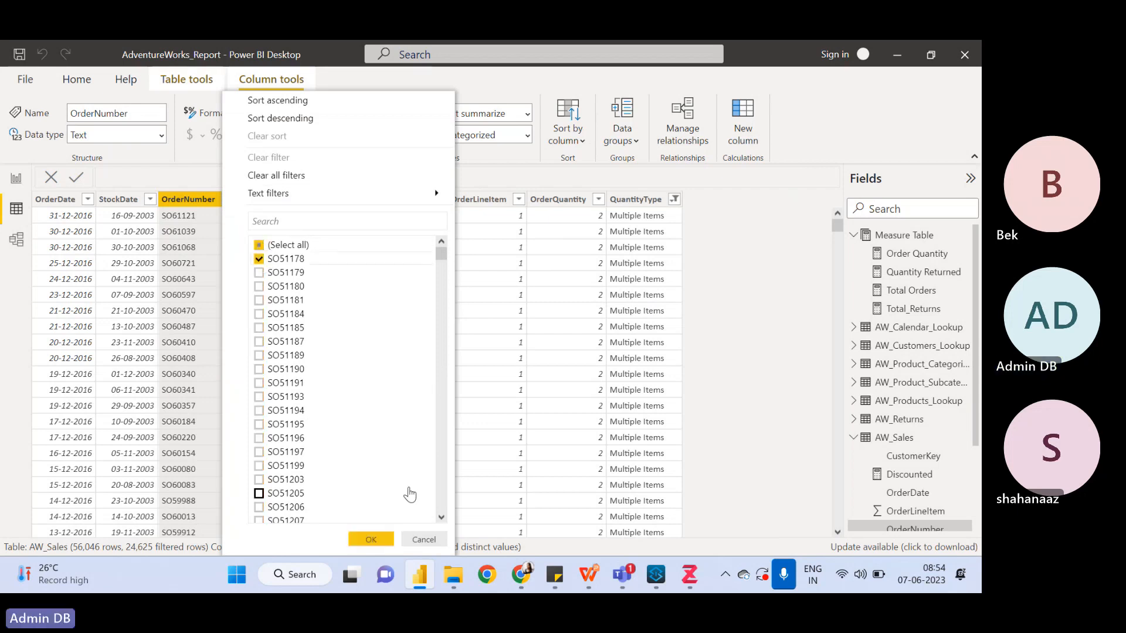
click(387, 540)
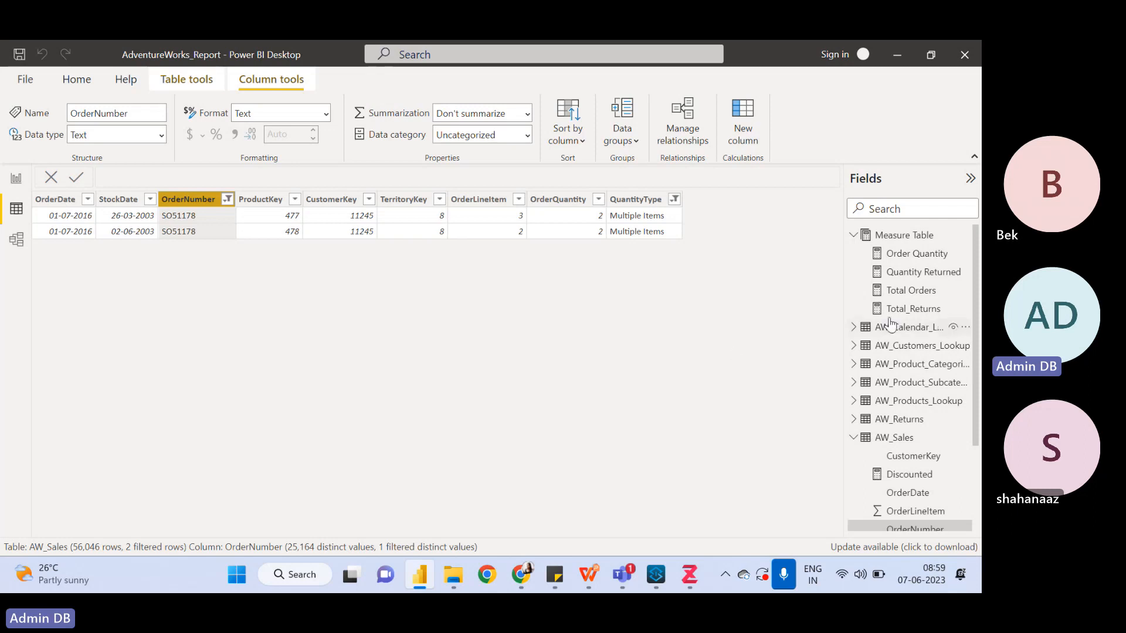
Check the OrderNumber filter list, close it unchanged, and review the Total Orders measure's formula
click(229, 201)
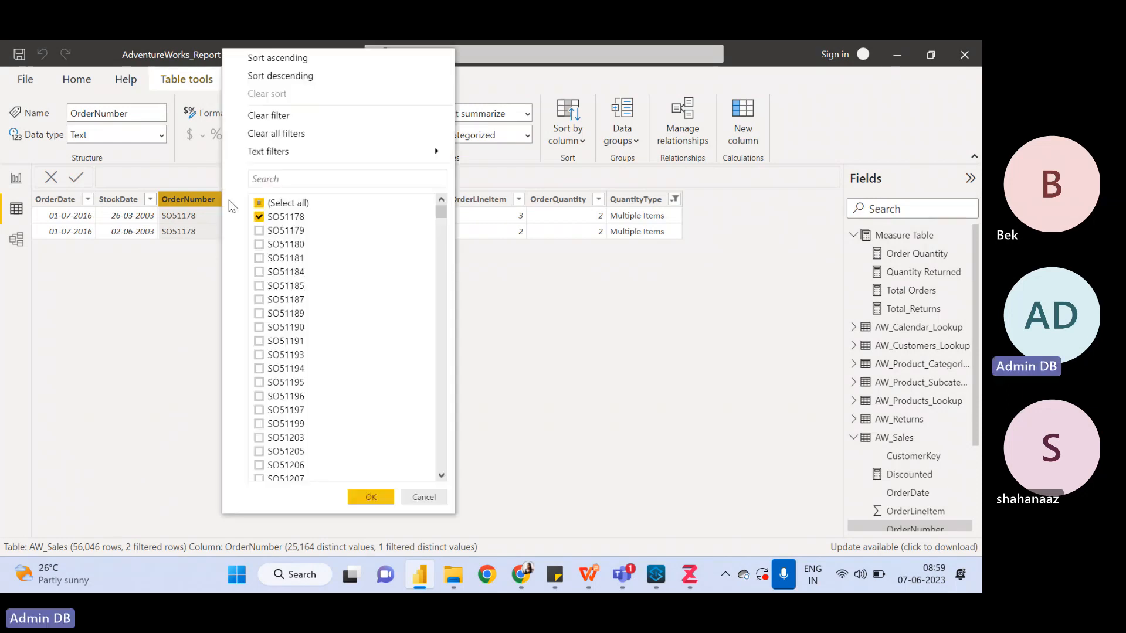
click(627, 330)
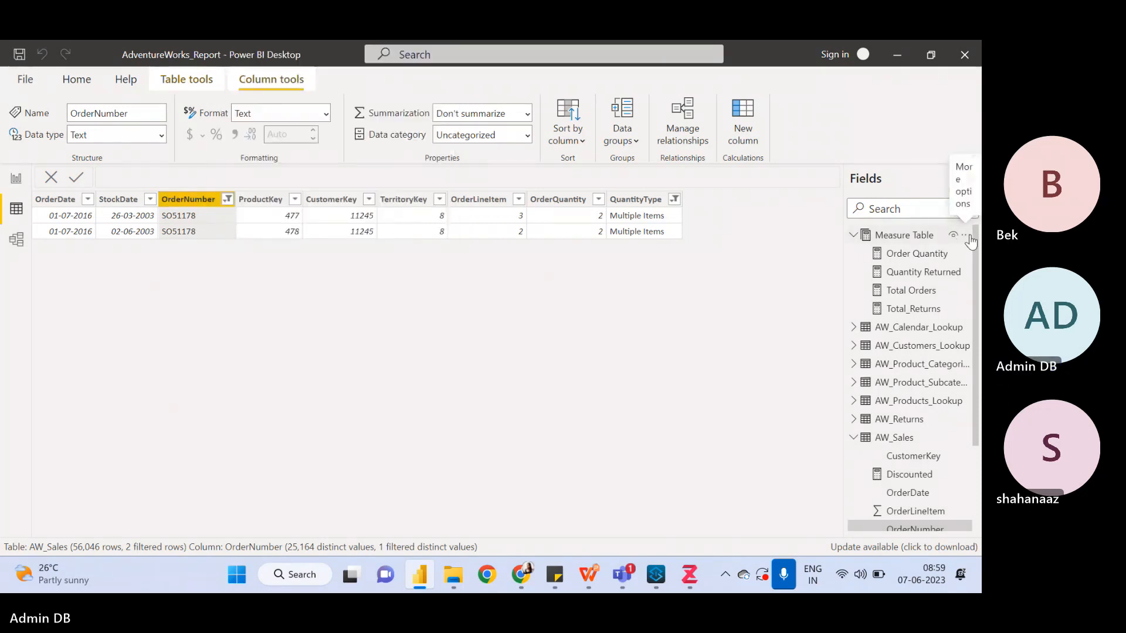
click(919, 296)
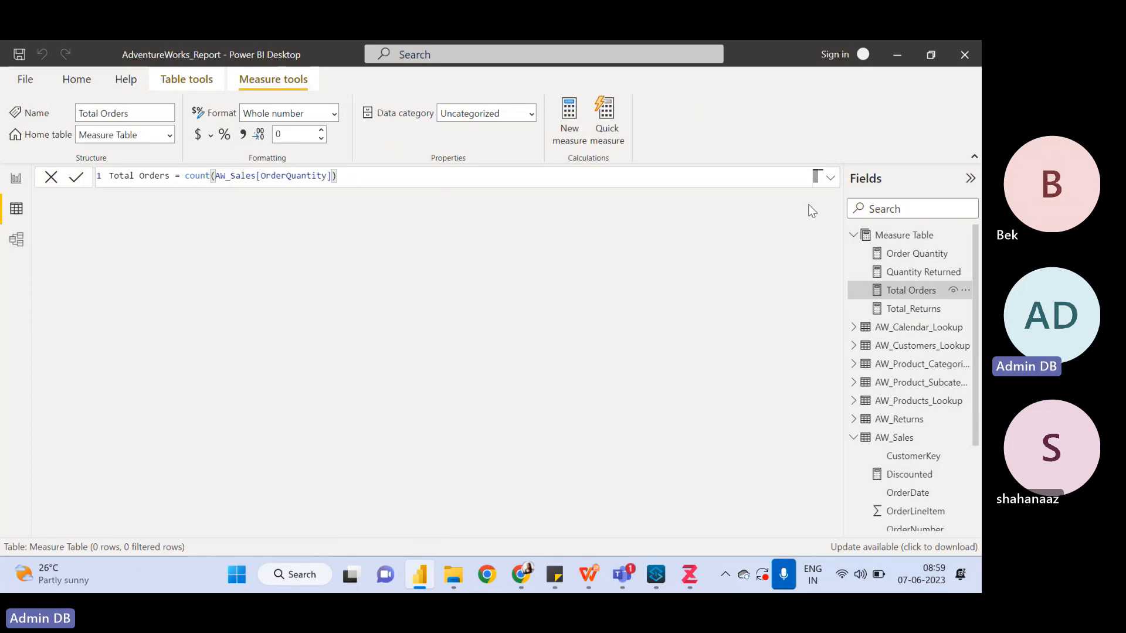
Start a new measure in Measure Table named Total Orders 2, using the DISTINCTCOUNT function
click(964, 237)
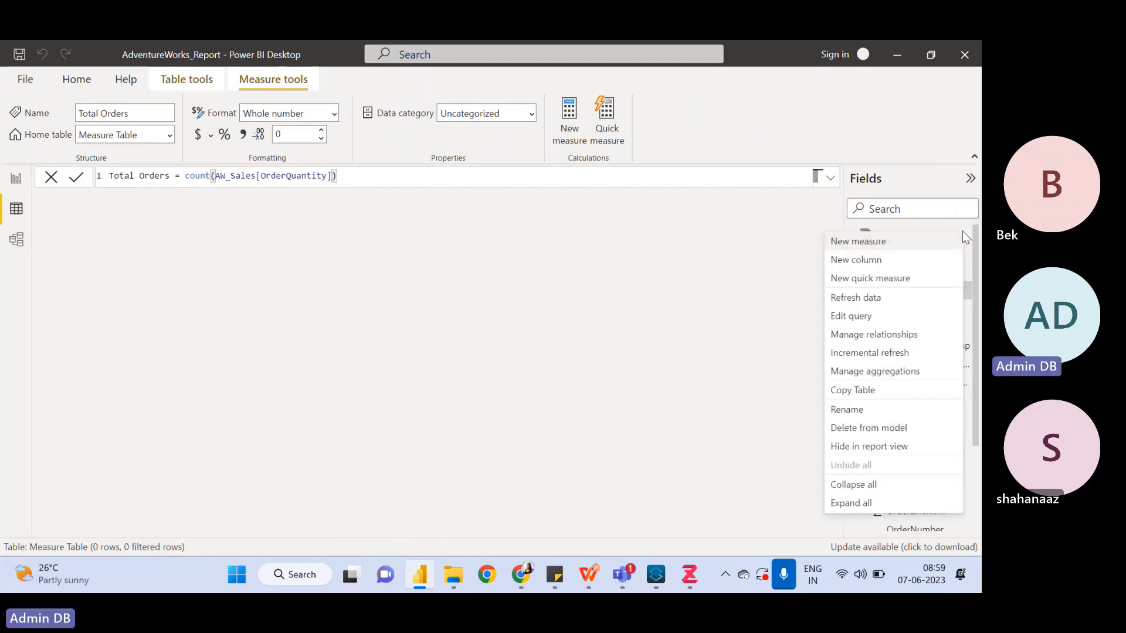
click(895, 243)
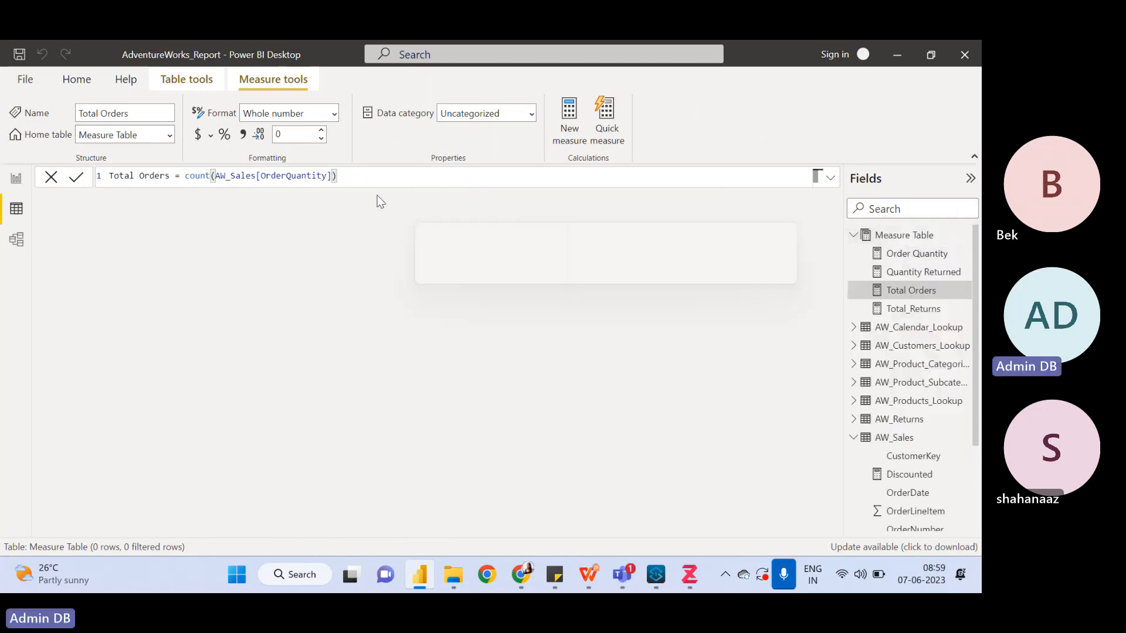
triple_click(176, 174)
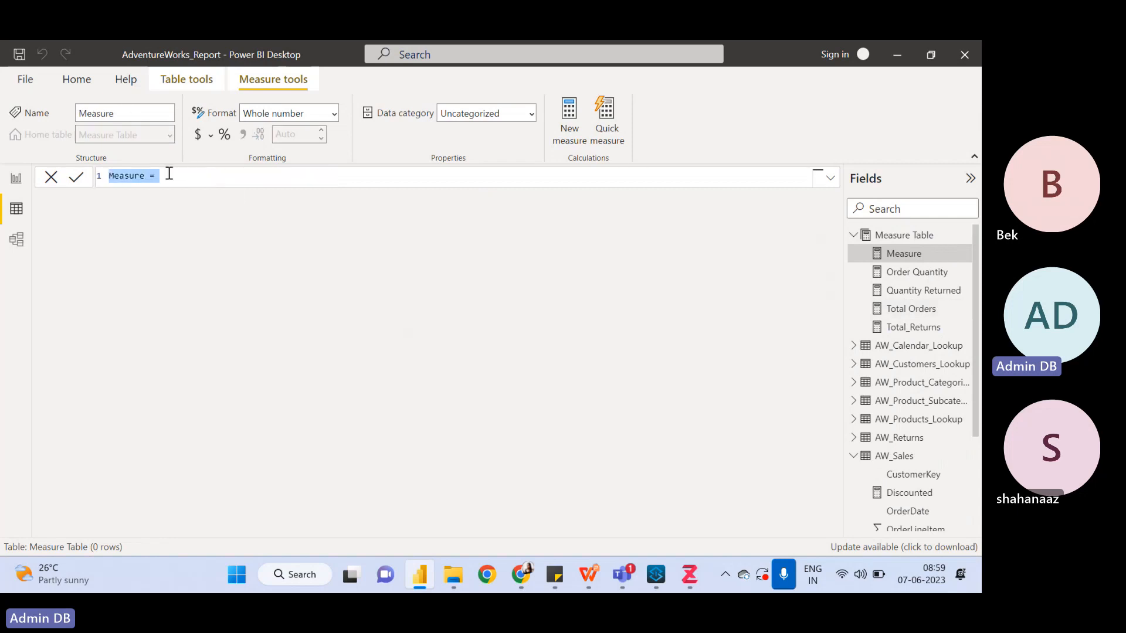
text(Total Orders 2)
text(= distinc)
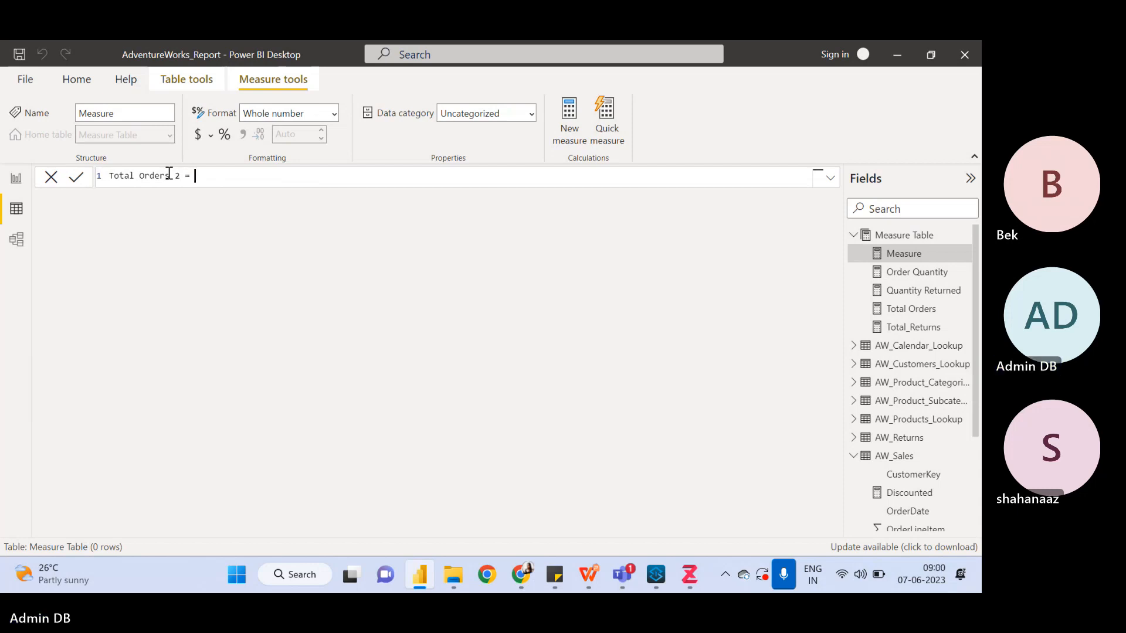
text(t)
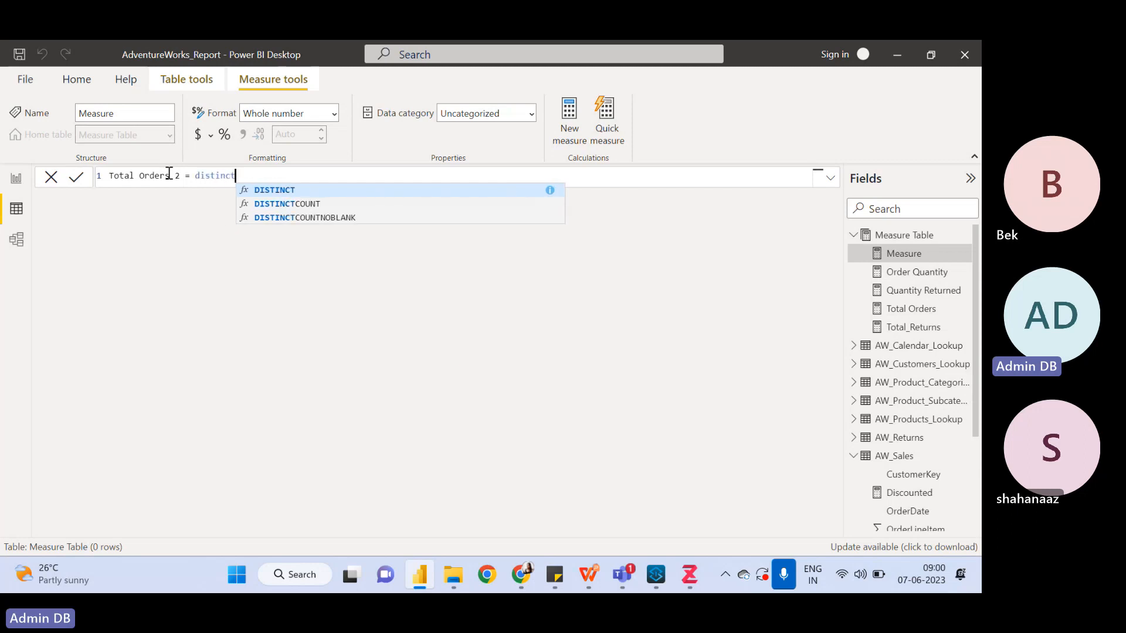
key(Down)
key(Tab)
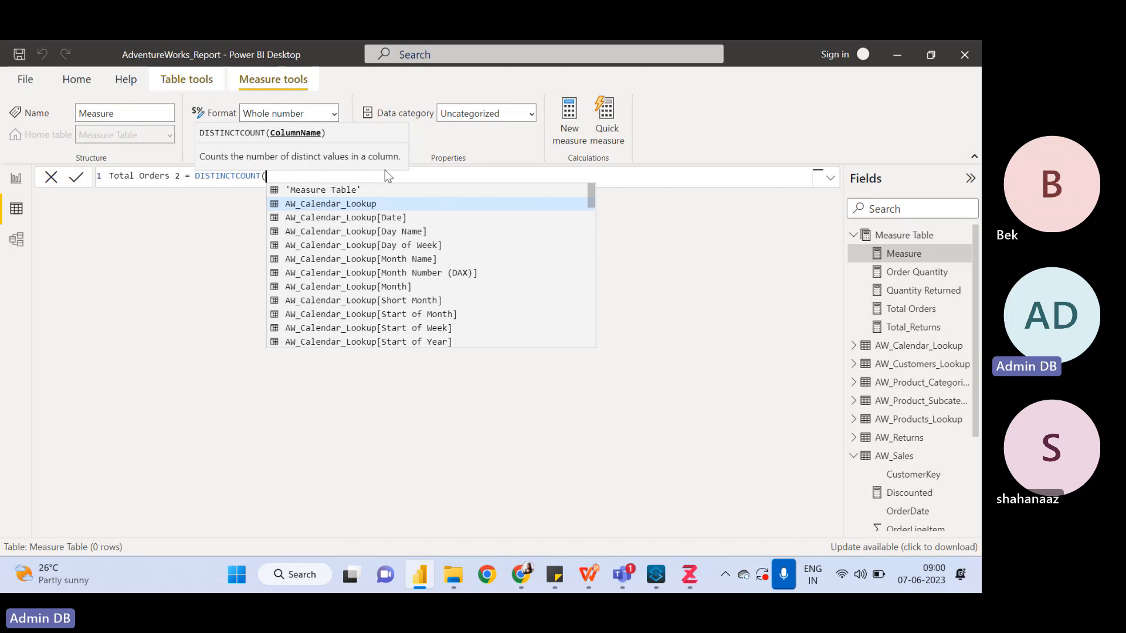
Complete the Total Orders 2 formula with the AW_Sales[OrderNumber] column as its argument and commit the measure
key(Escape)
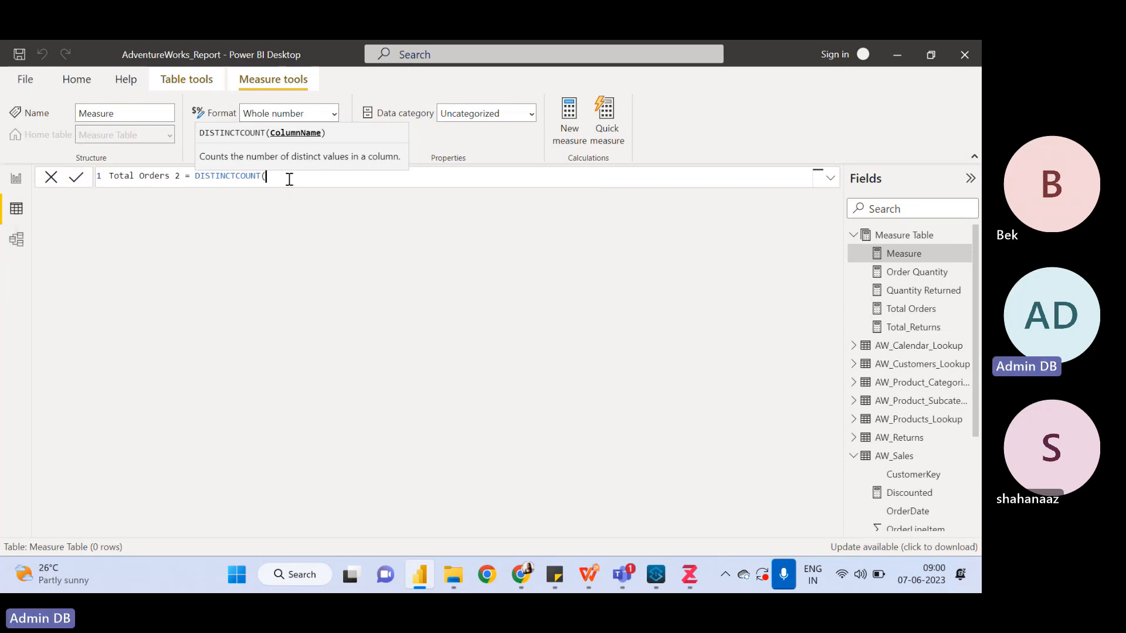
text(order)
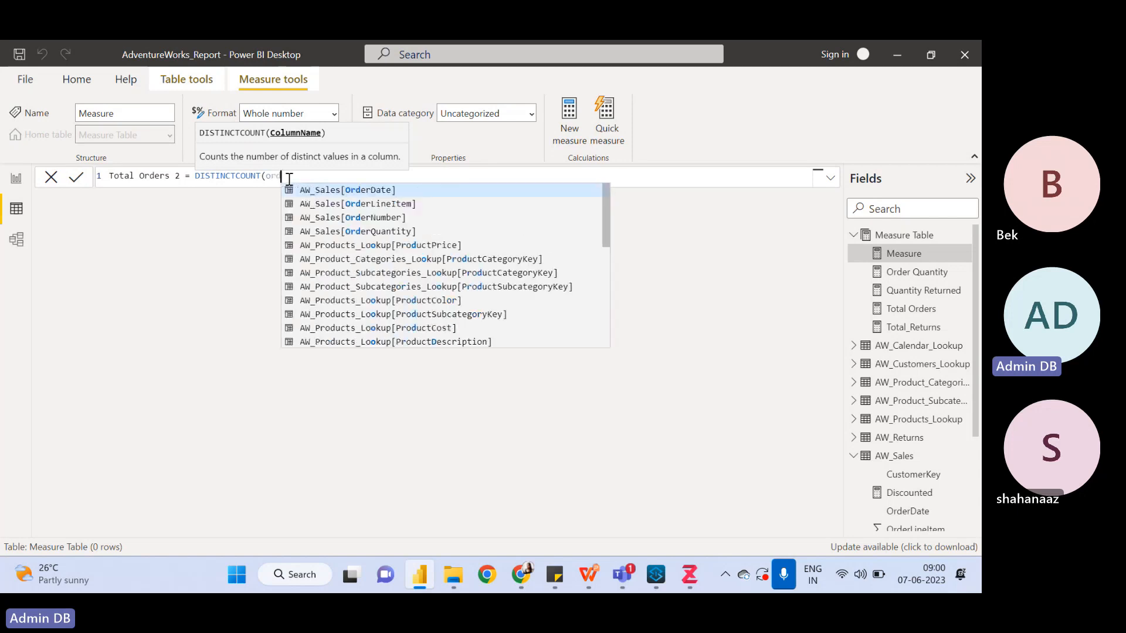
key(Down)
key(Down)
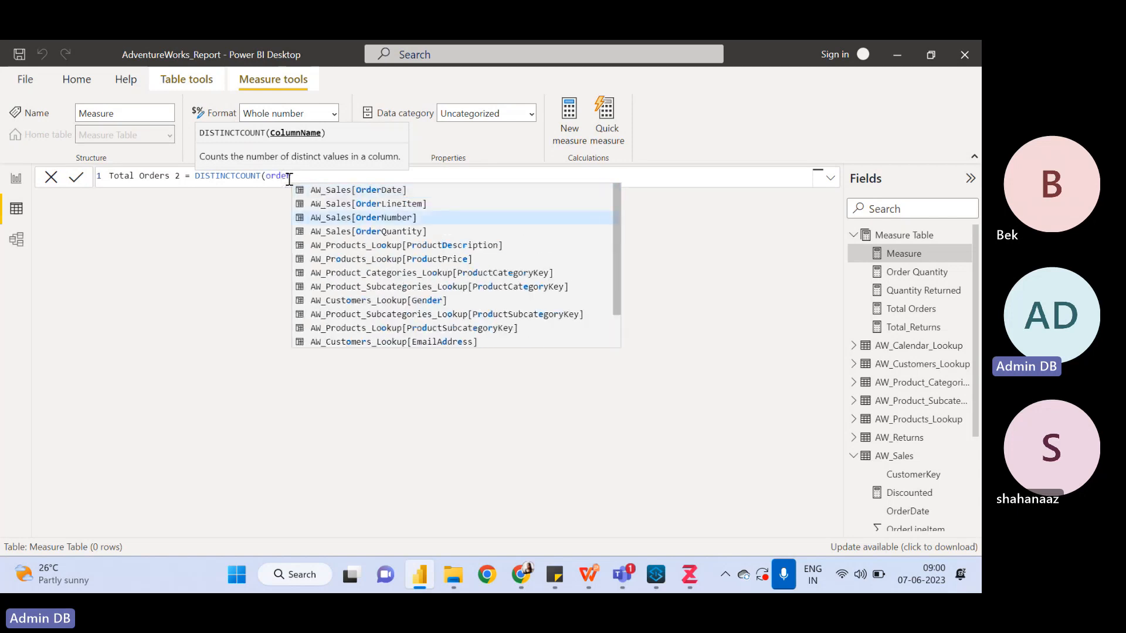
key(Tab)
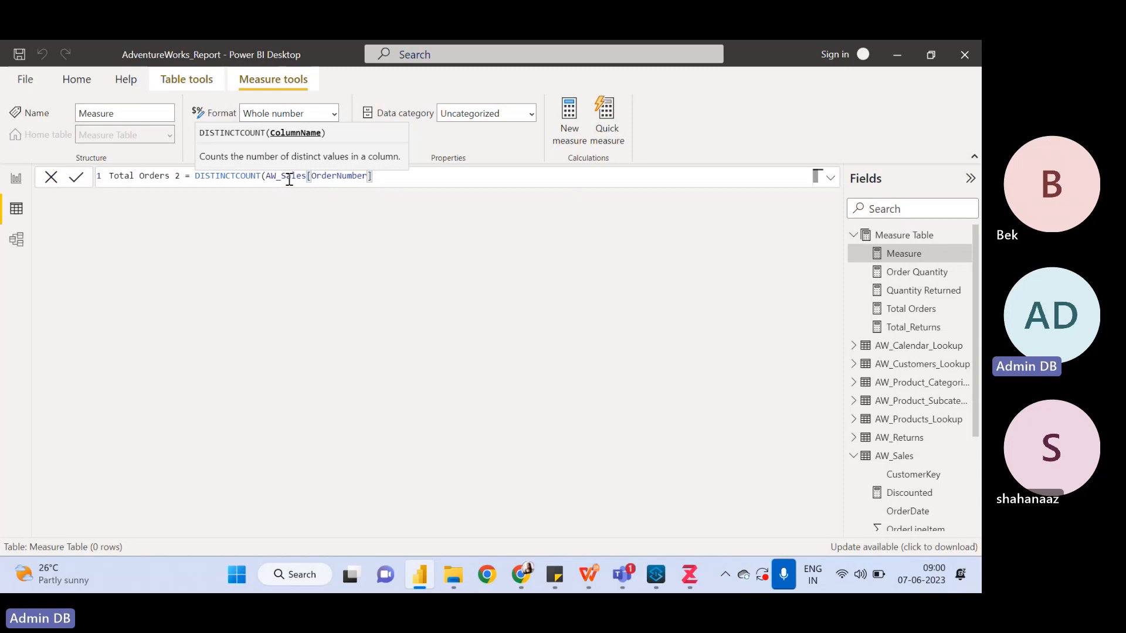
text())
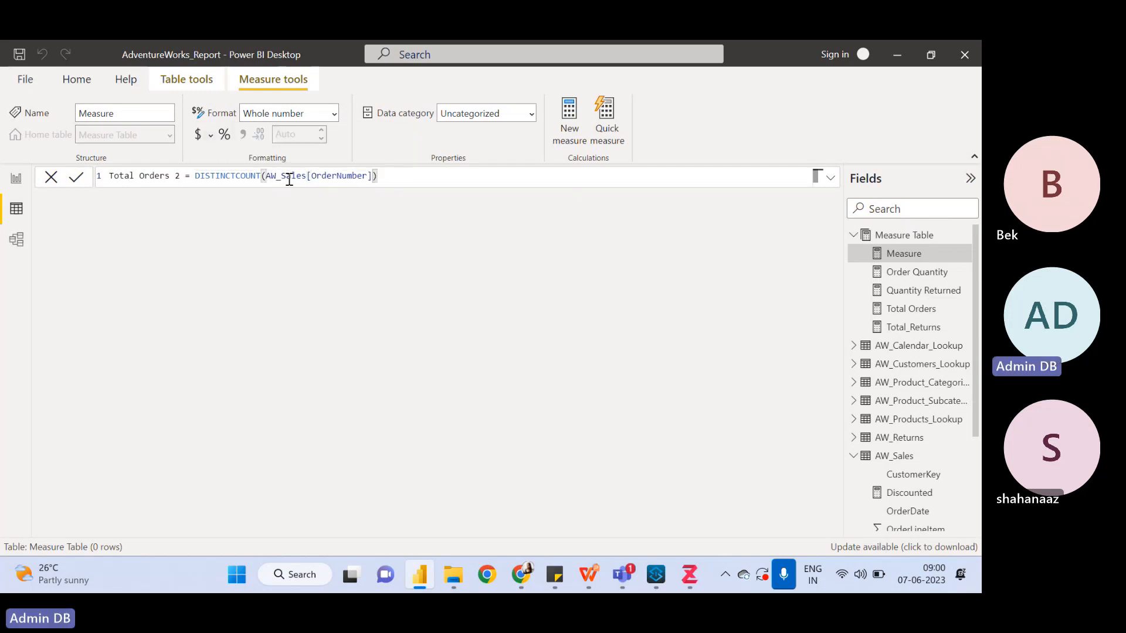
key(Return)
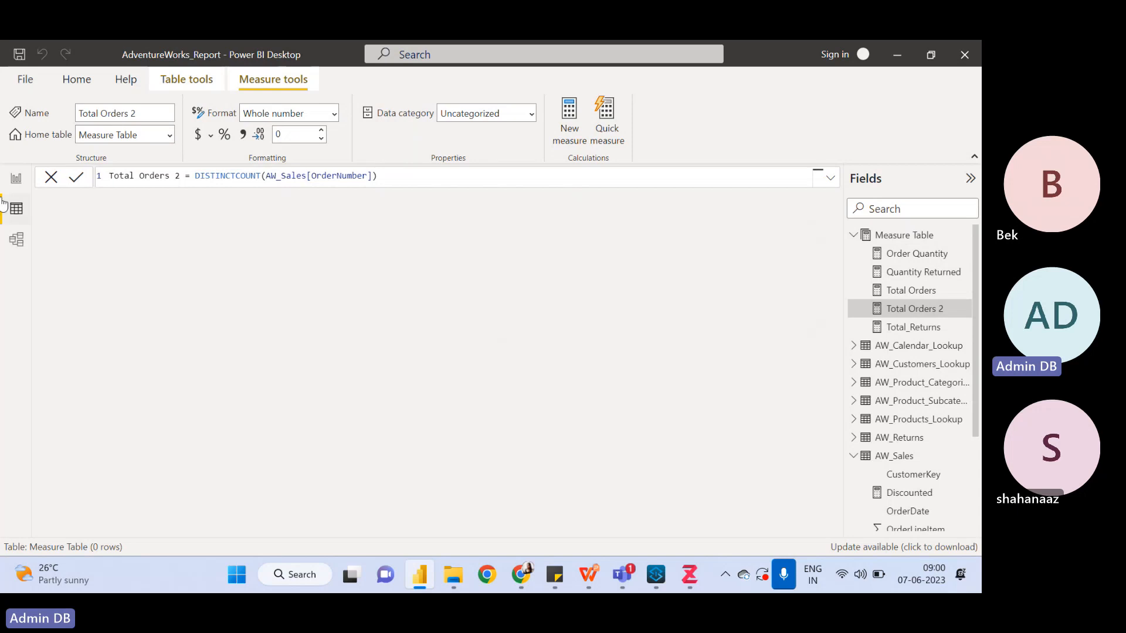
Add Total Orders 2 to the report's category table and remove the Total Orders column from it
click(16, 178)
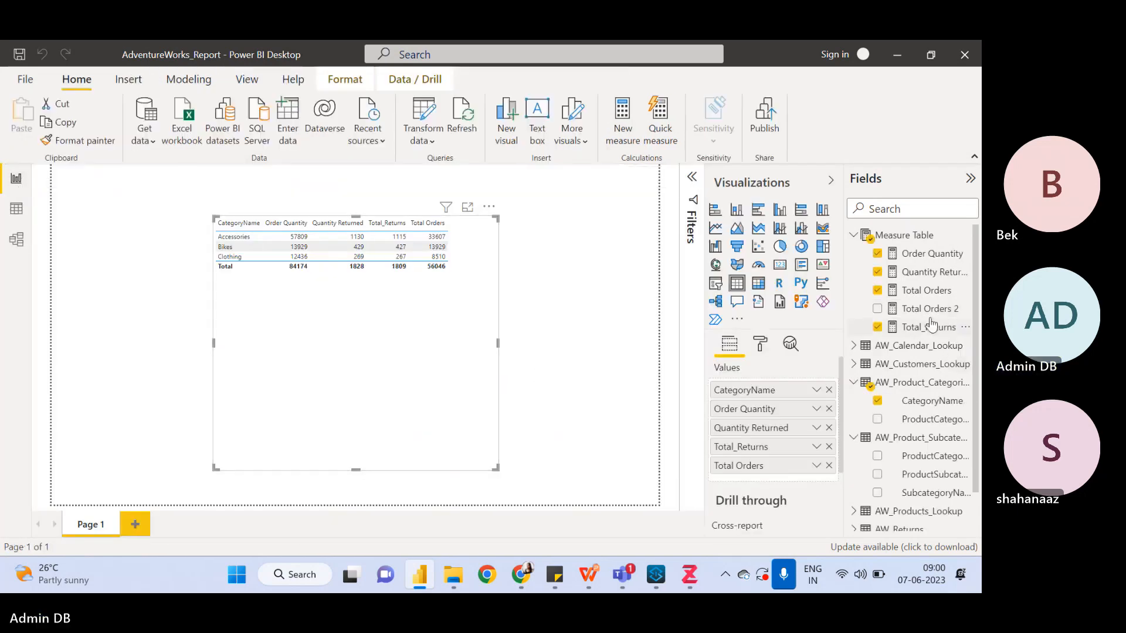
drag(930, 309, 773, 475)
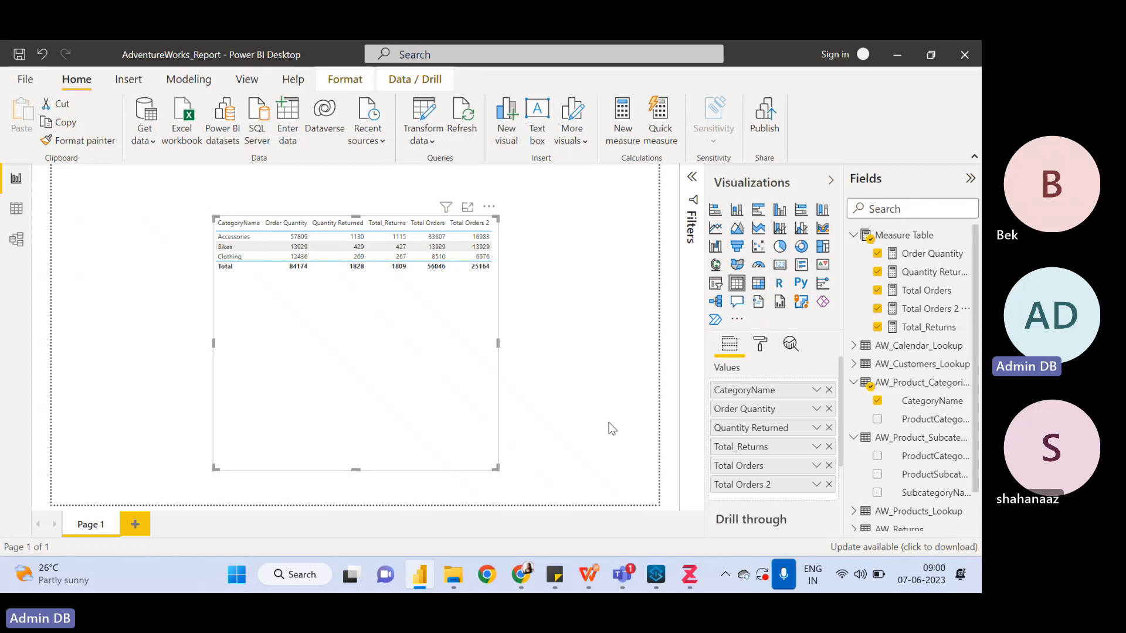
drag(801, 468, 817, 469)
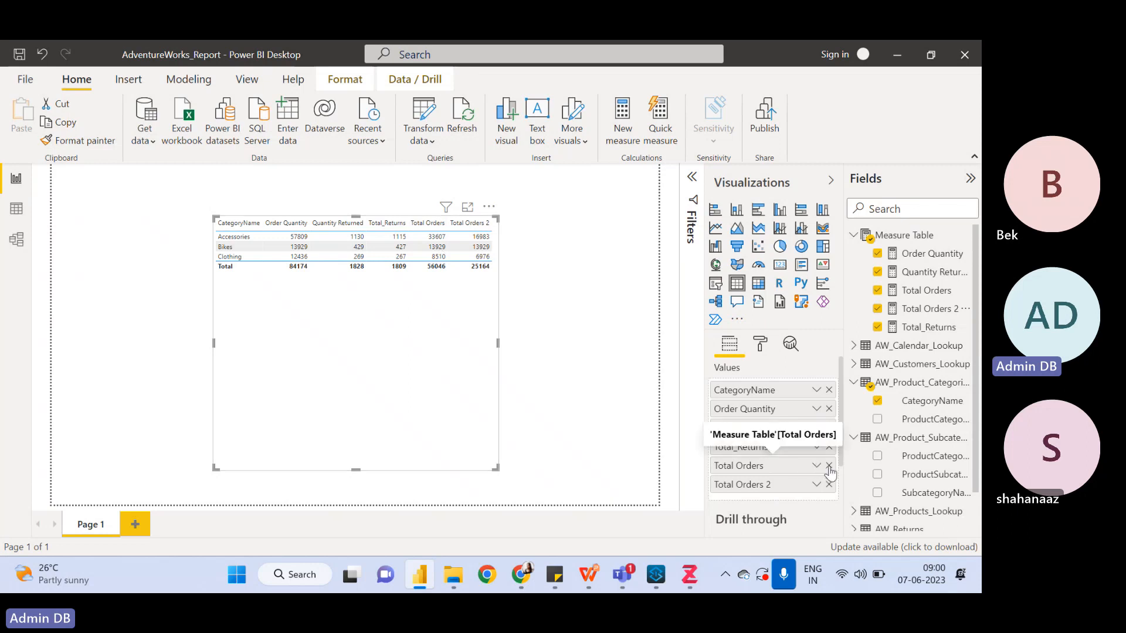
click(829, 465)
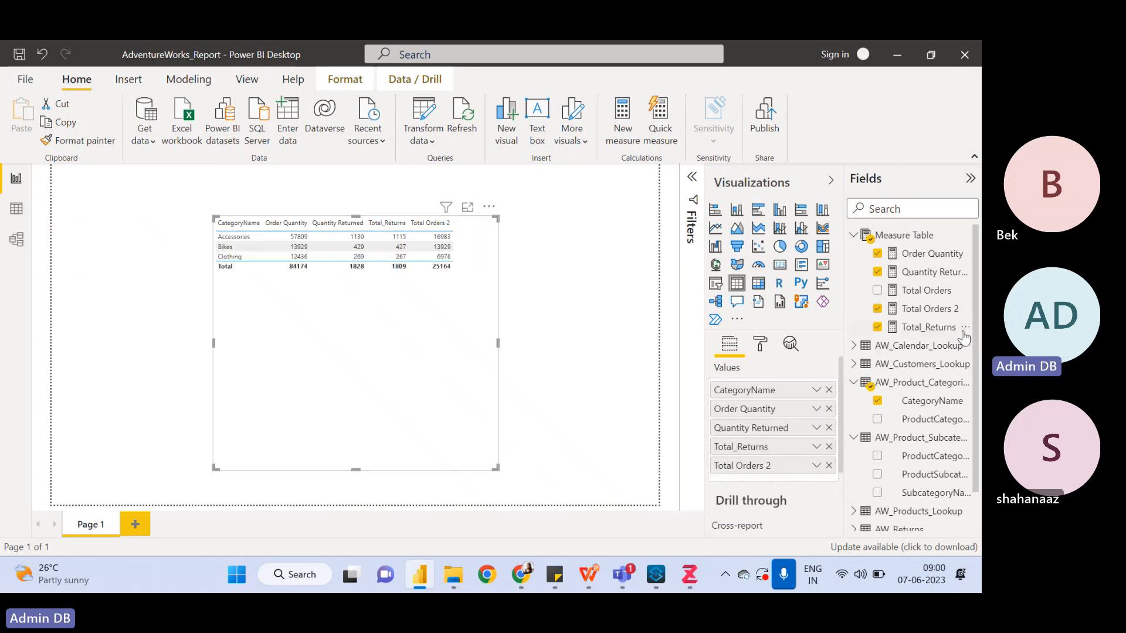
click(965, 291)
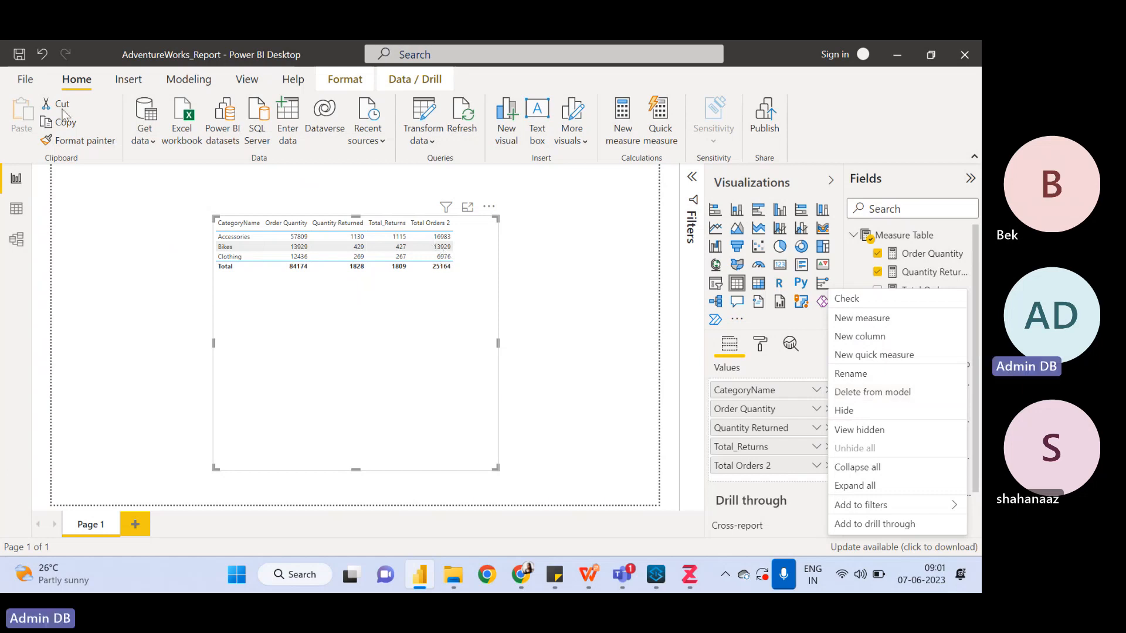
Clear all filters from the AW_Sales data and select its OrderNumber column
click(16, 214)
click(16, 211)
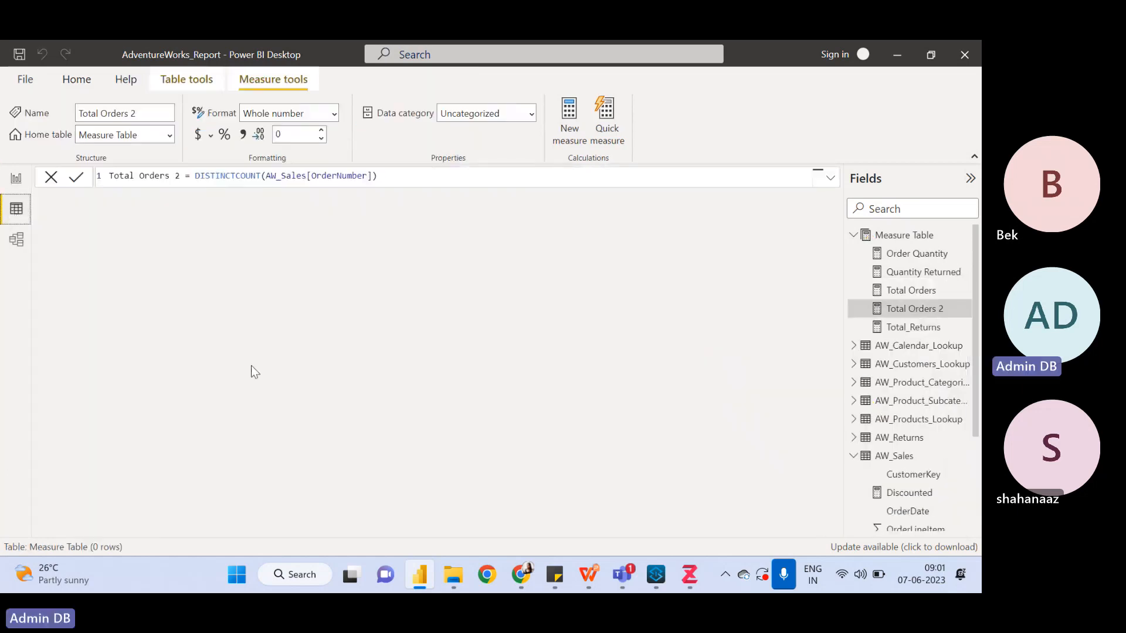
click(918, 465)
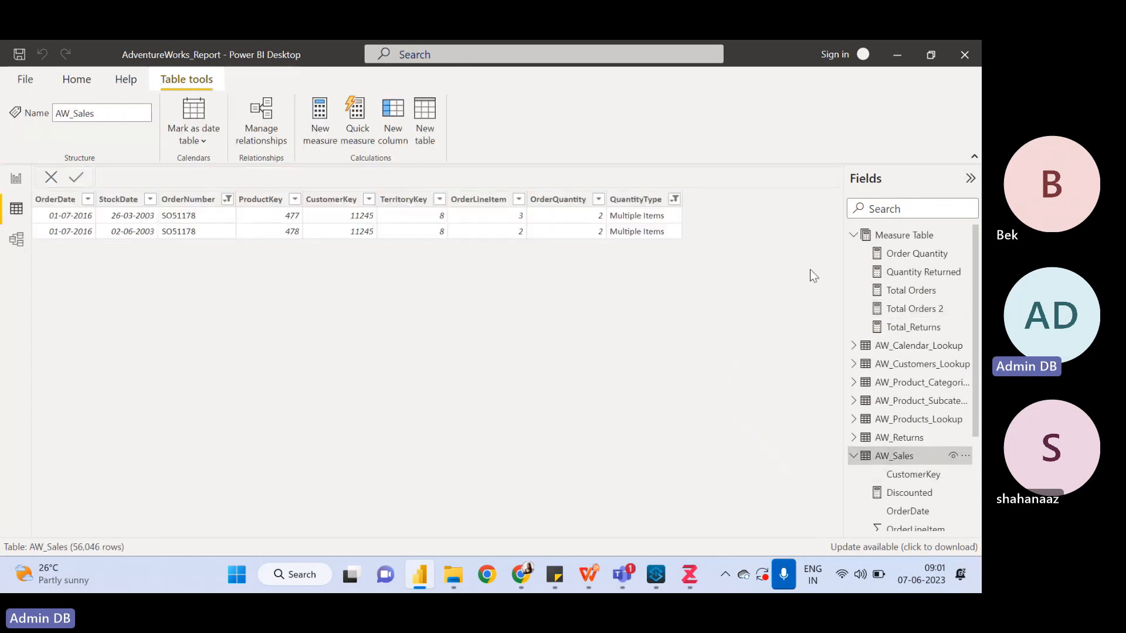
click(674, 199)
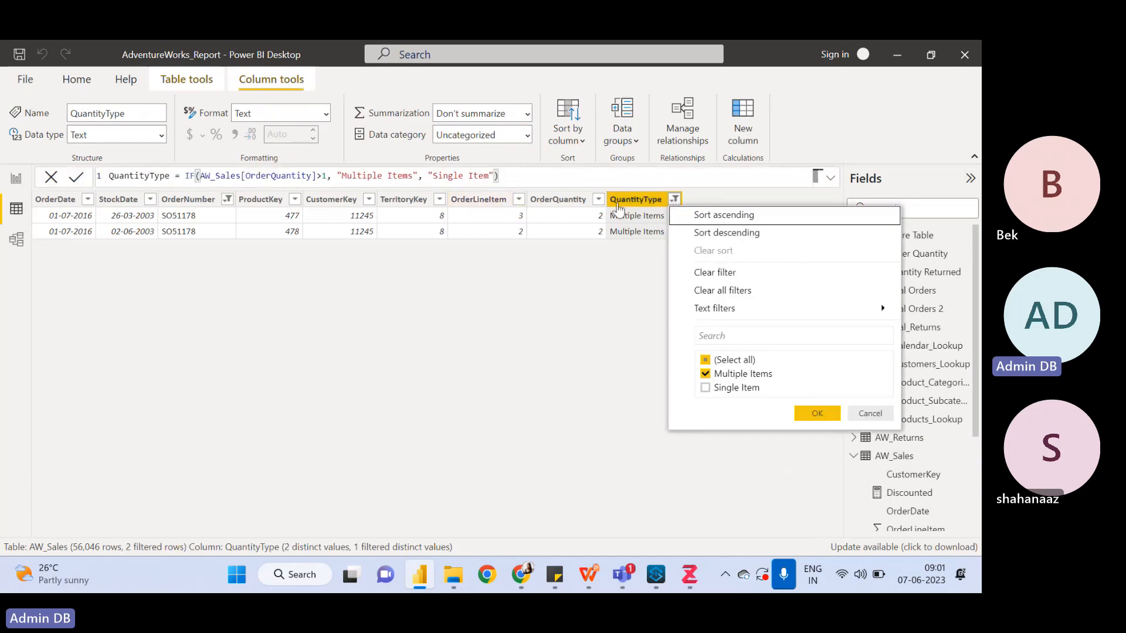
click(545, 305)
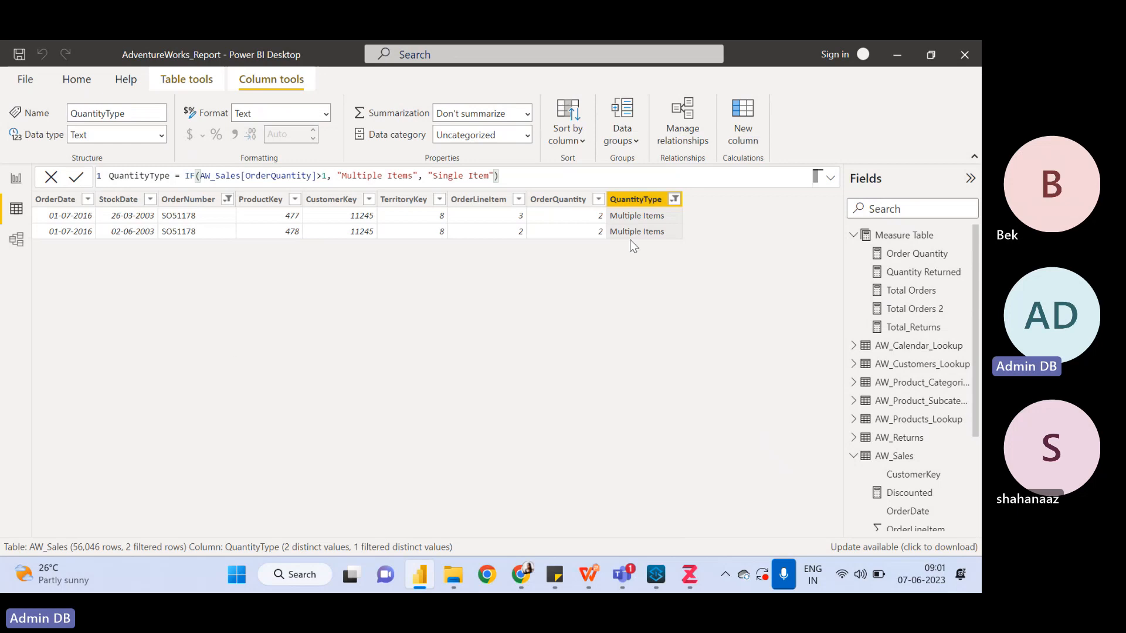
click(675, 199)
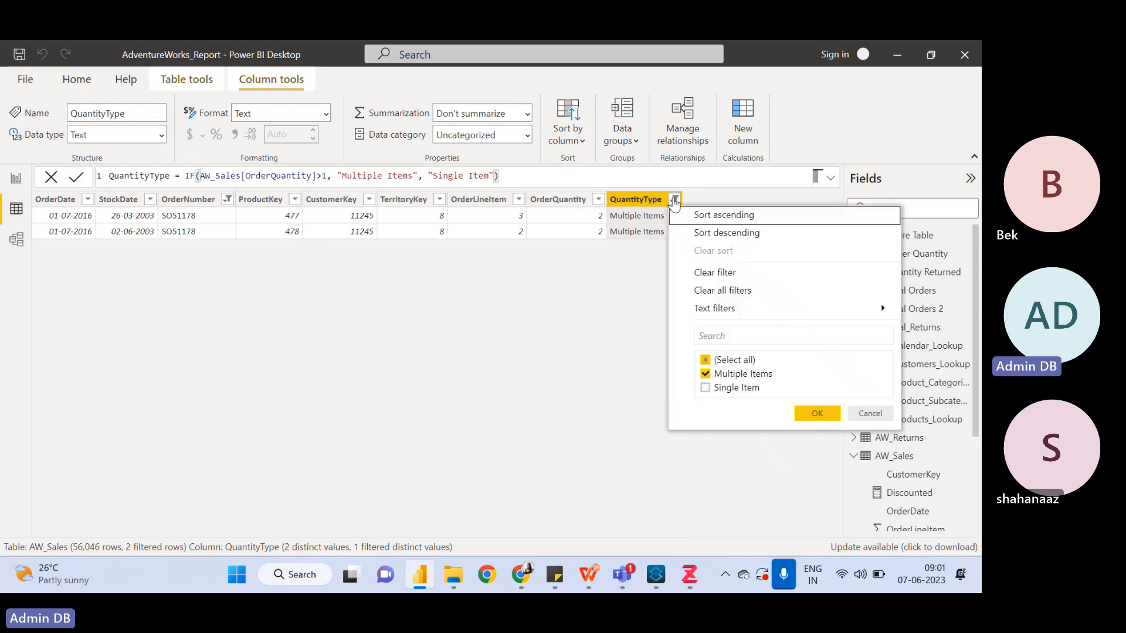
mouse_move(727, 309)
click(726, 289)
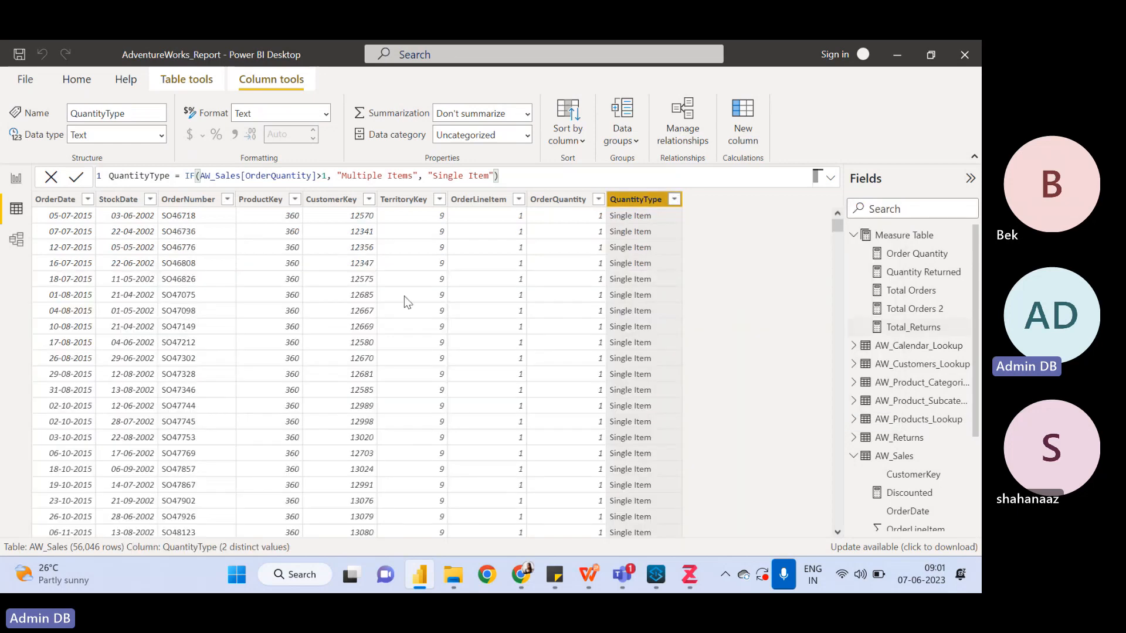
click(188, 203)
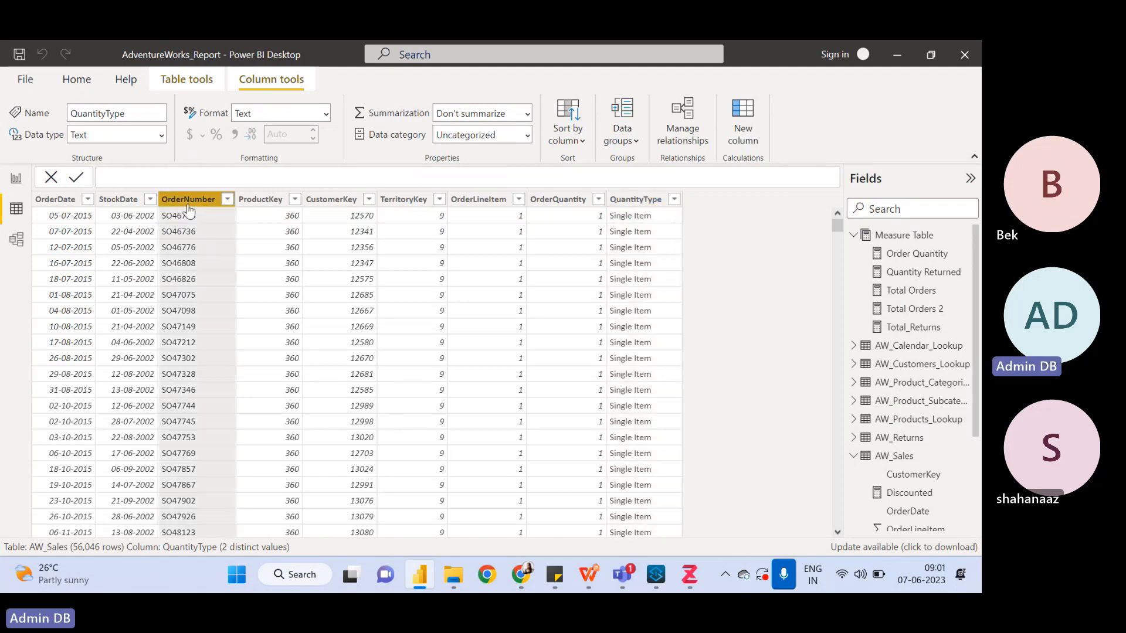
Return to the report and delete the original Total Orders measure from the model
click(16, 178)
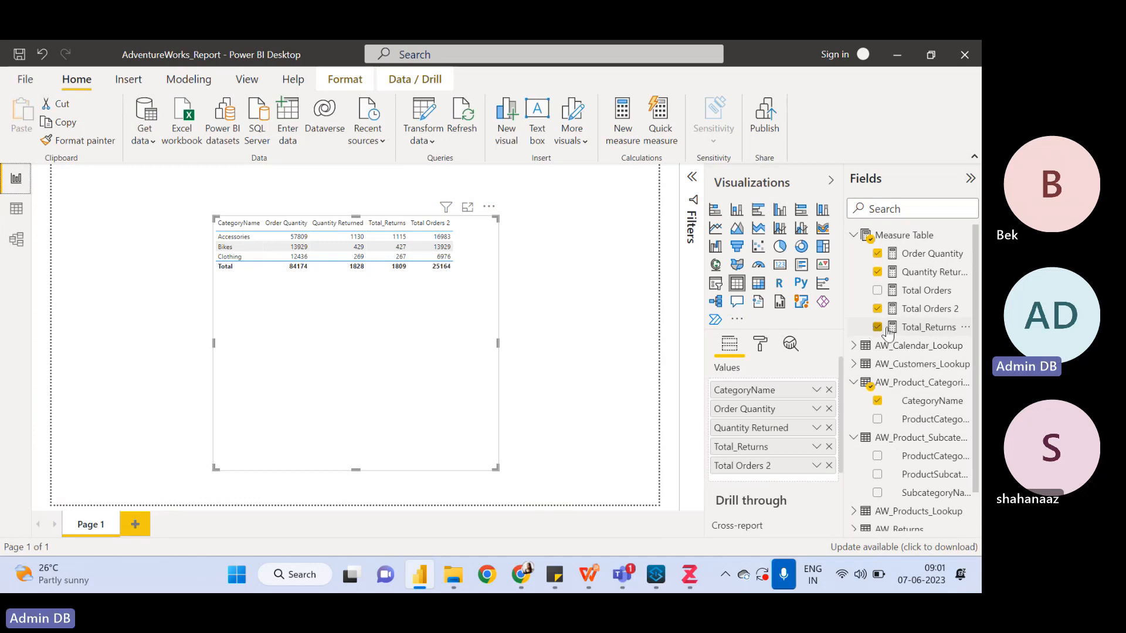
click(966, 293)
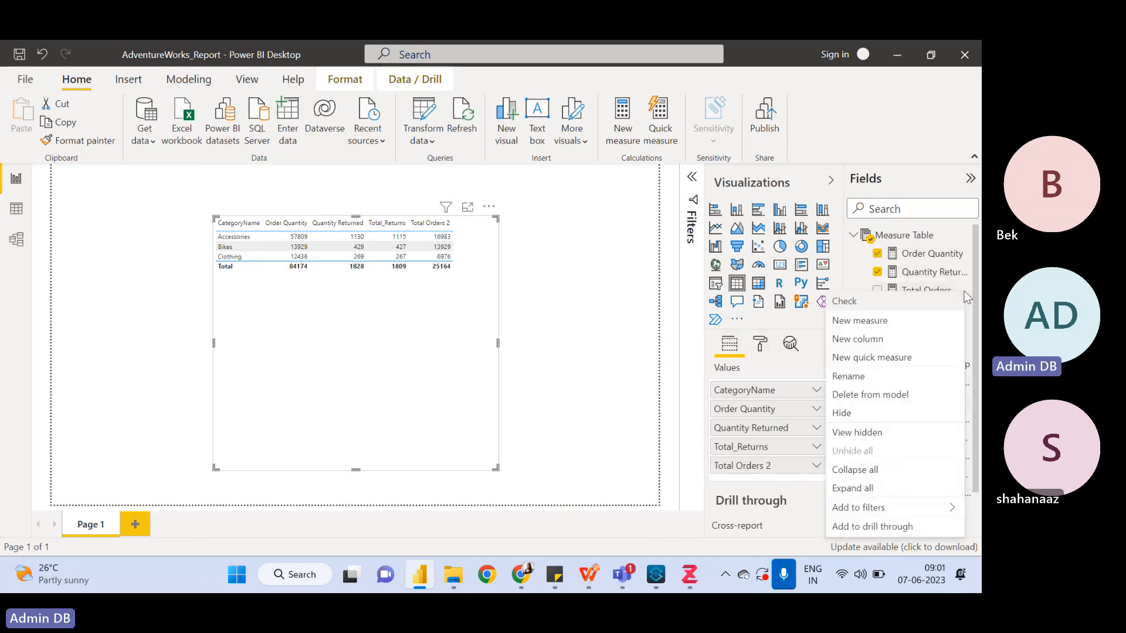
click(866, 397)
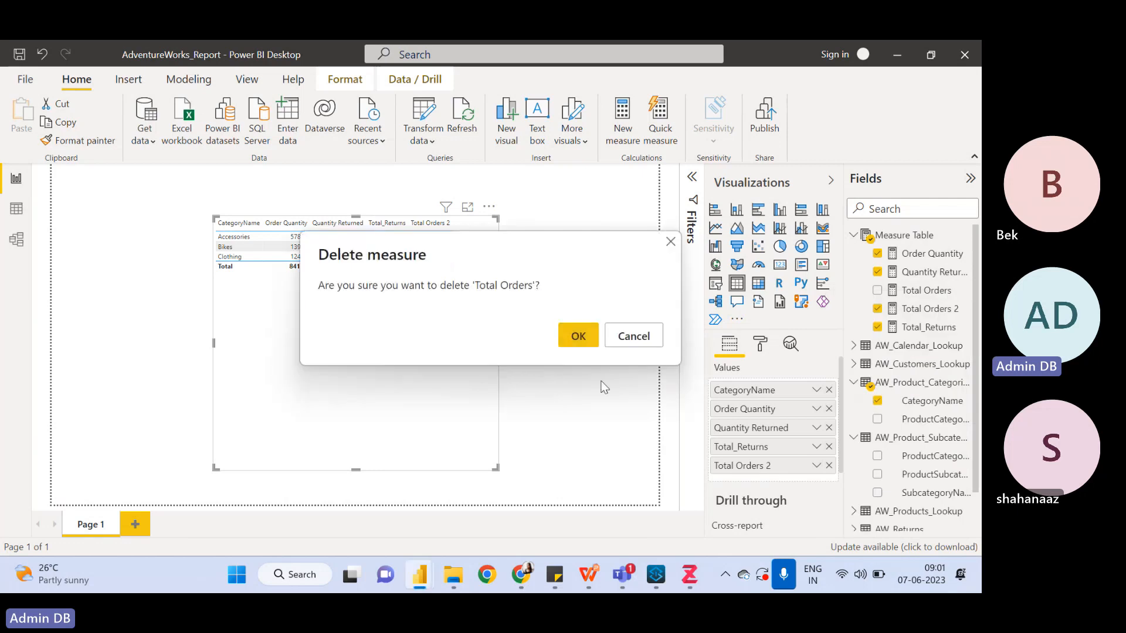
click(578, 336)
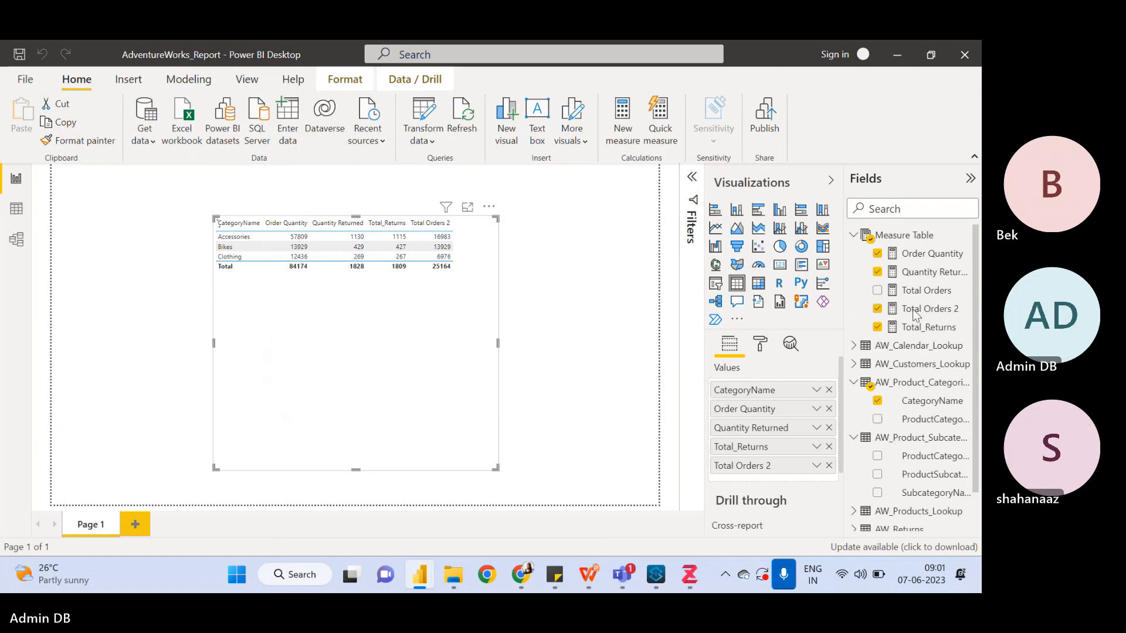
Rename the Total Orders 2 measure as Total Orders in its formula
click(927, 290)
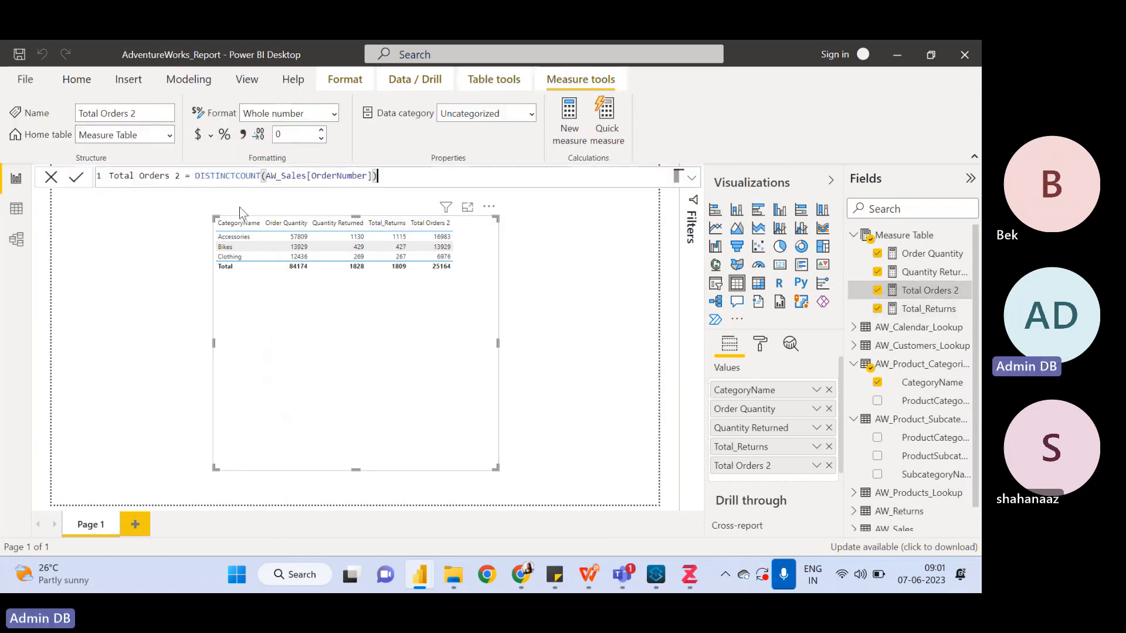
click(182, 176)
key(BackSpace)
key(BackSpace)
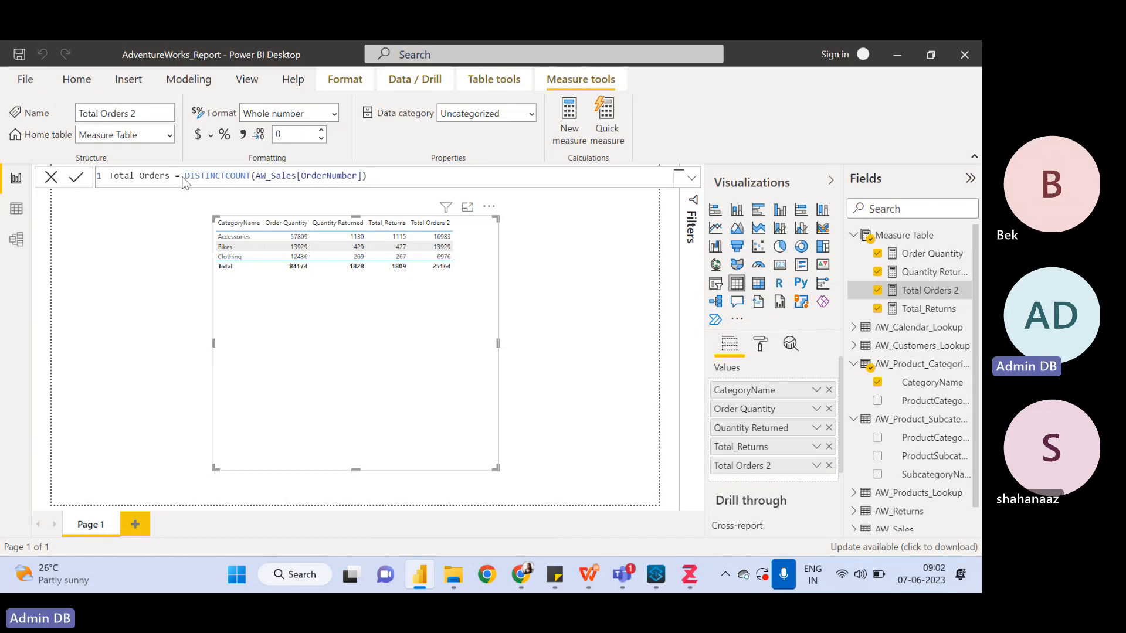
key(Return)
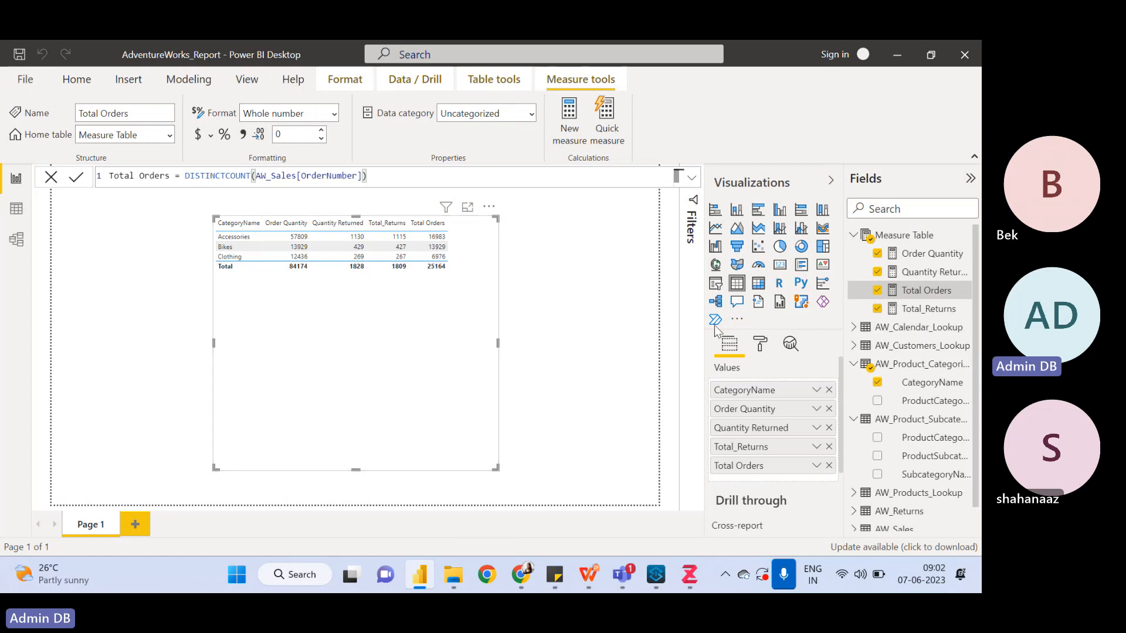
Review the formulas of the Order Quantity, Quantity Returned, Total Orders and Total_Returns measures
click(918, 254)
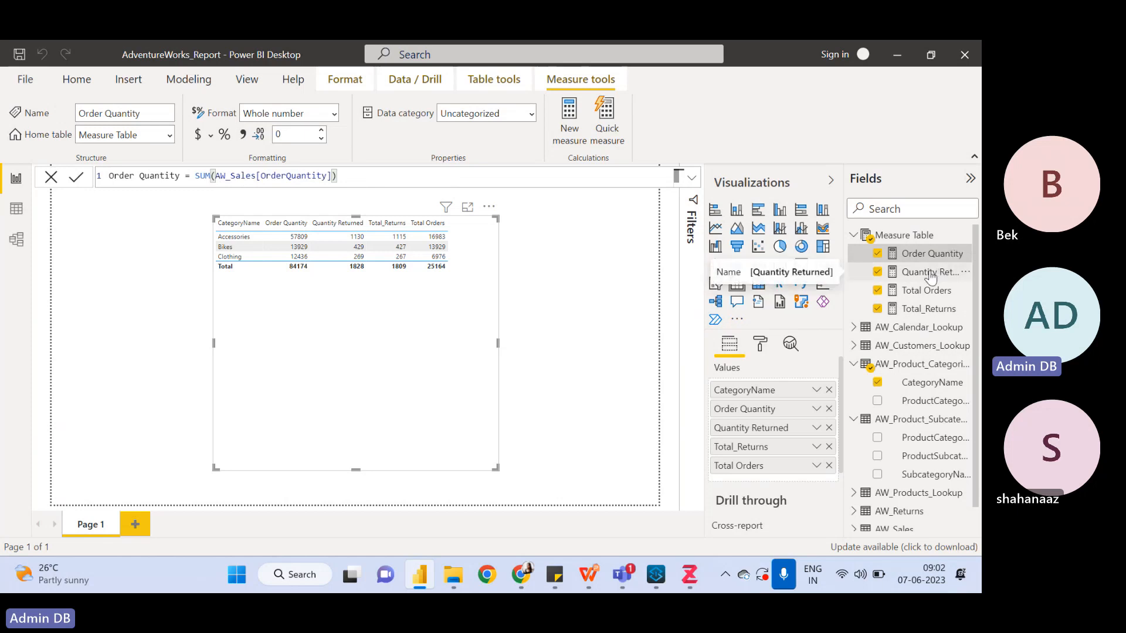
click(930, 272)
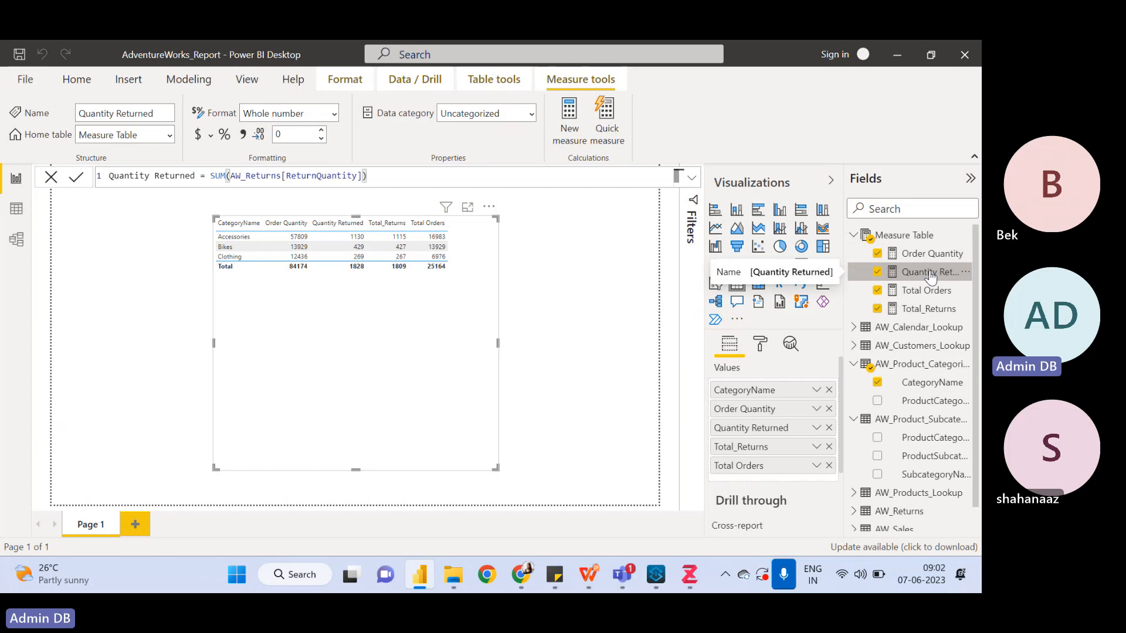
click(933, 292)
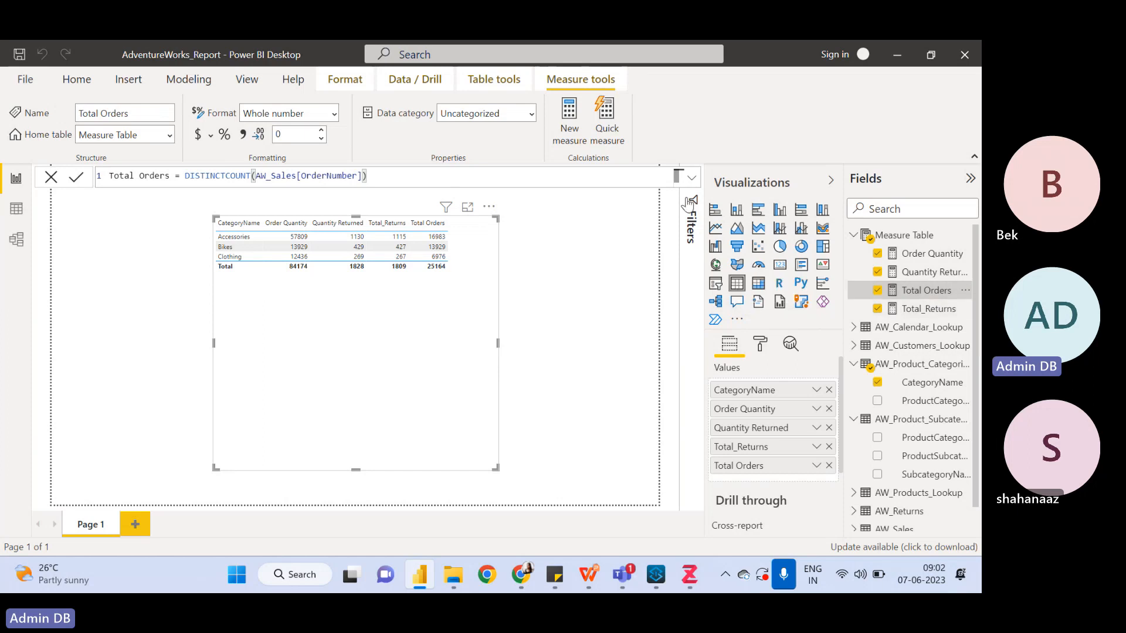
click(926, 309)
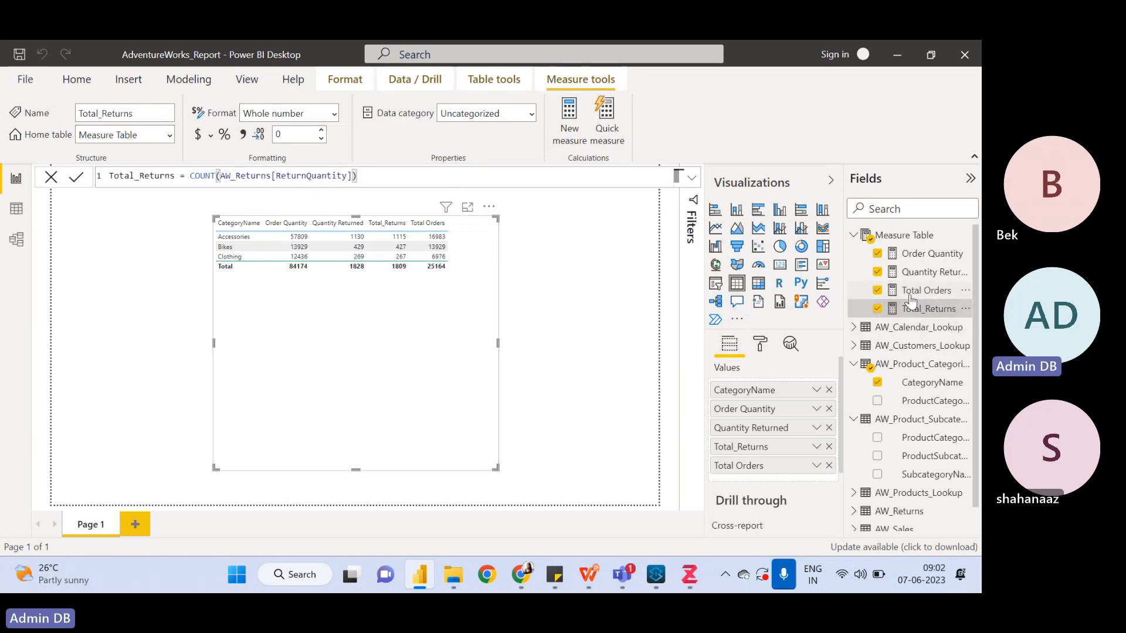
Compare the formulas of the Total Orders and Total_Returns measures and view the AW_Sales data rows
click(927, 291)
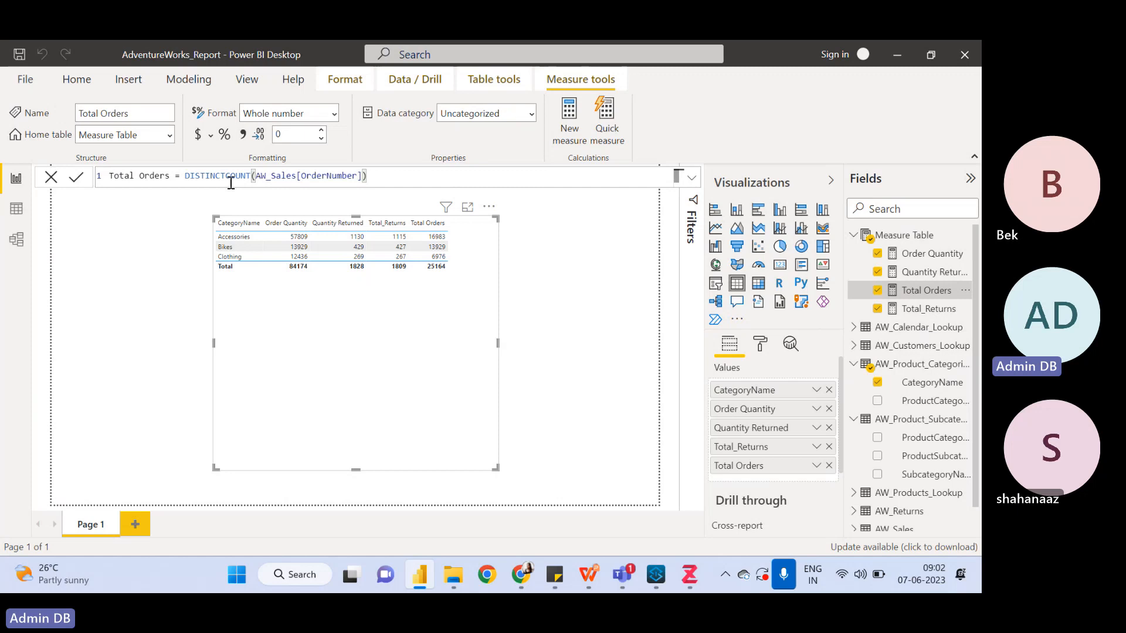
click(919, 312)
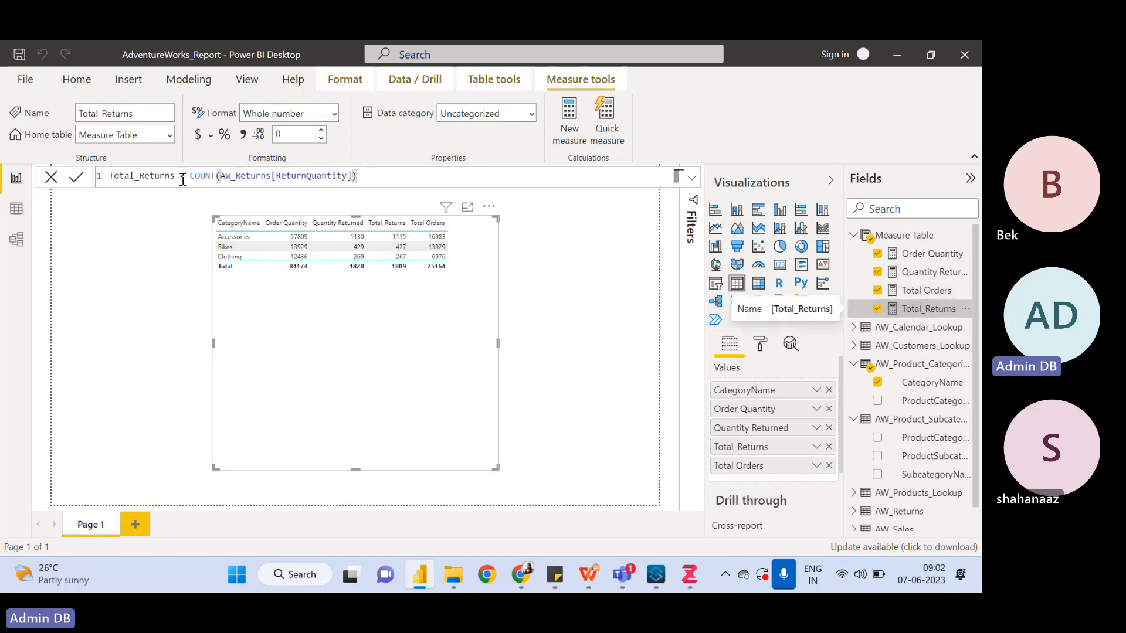
click(16, 210)
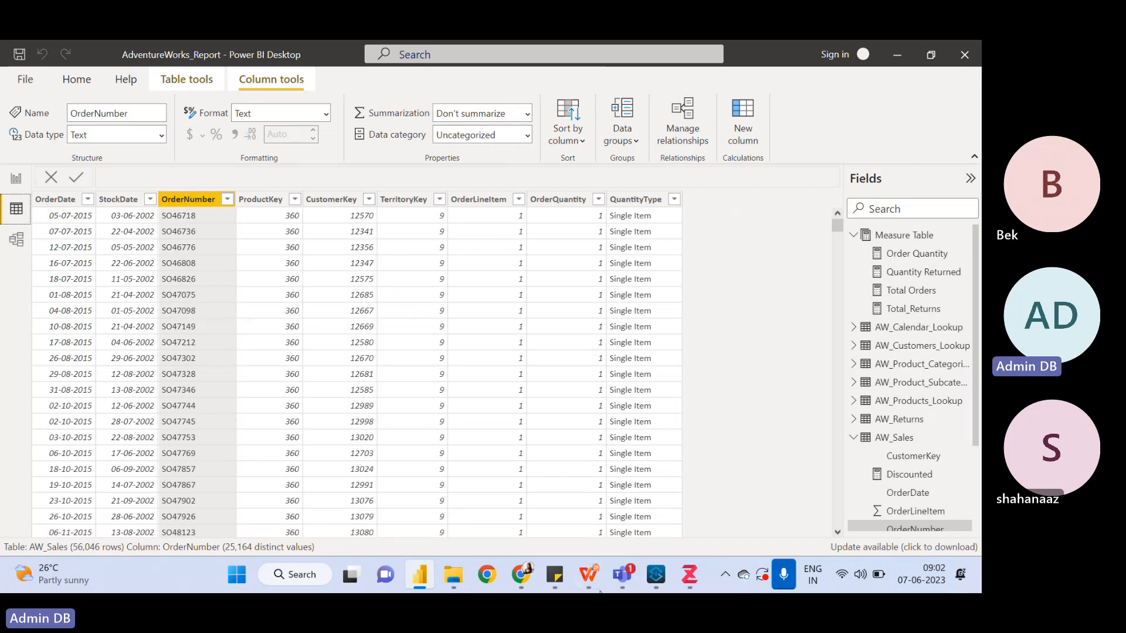
Switch to the Class_PPT.pptx presentation in WPS Office and open slide 32 with the returned-quantity example
mouse_move(588, 580)
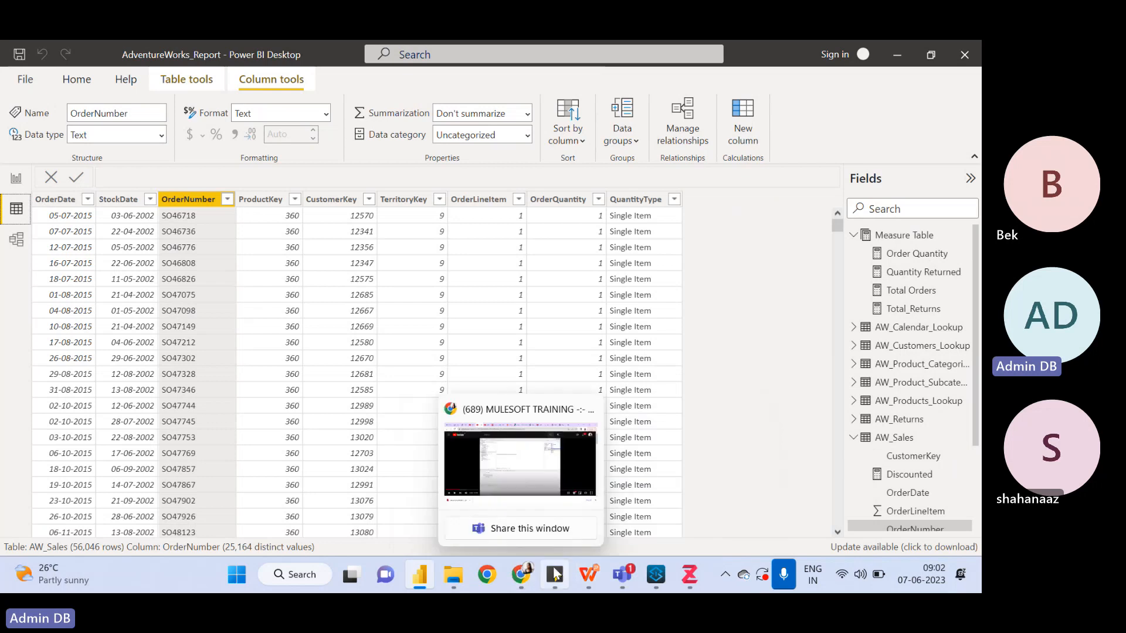
click(648, 489)
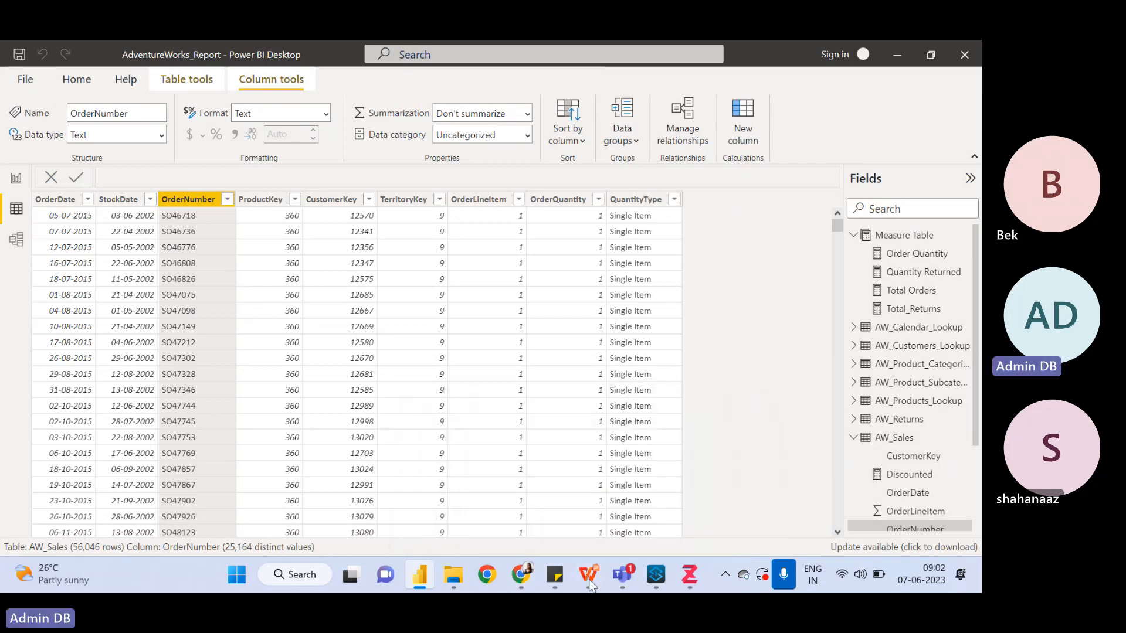
click(589, 578)
click(648, 491)
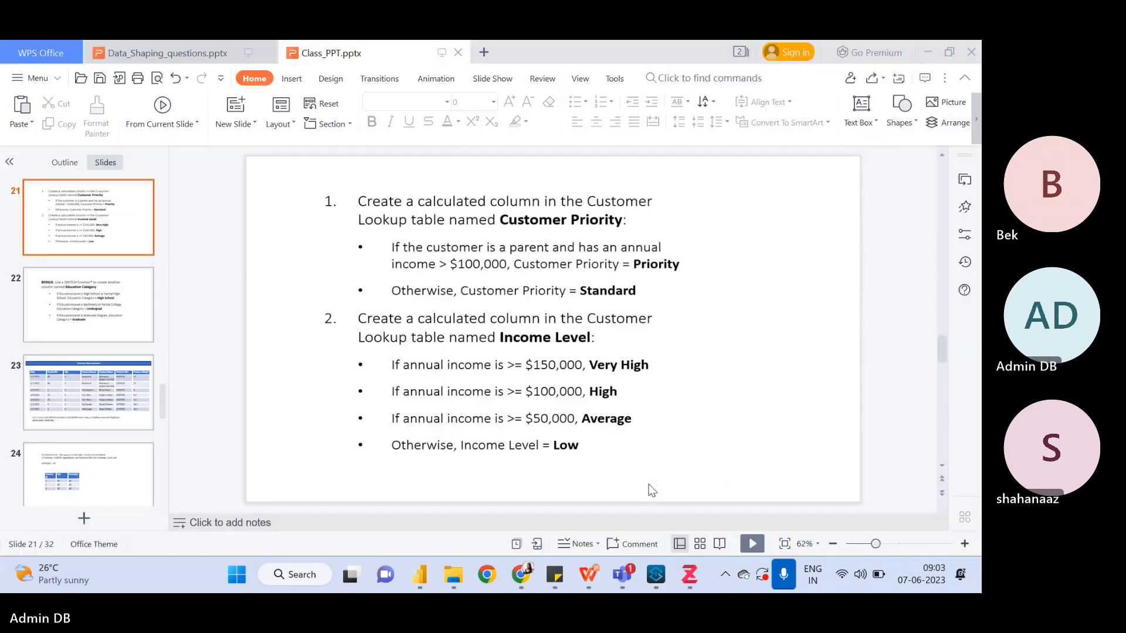
scroll(94, 390, down, 5)
click(96, 454)
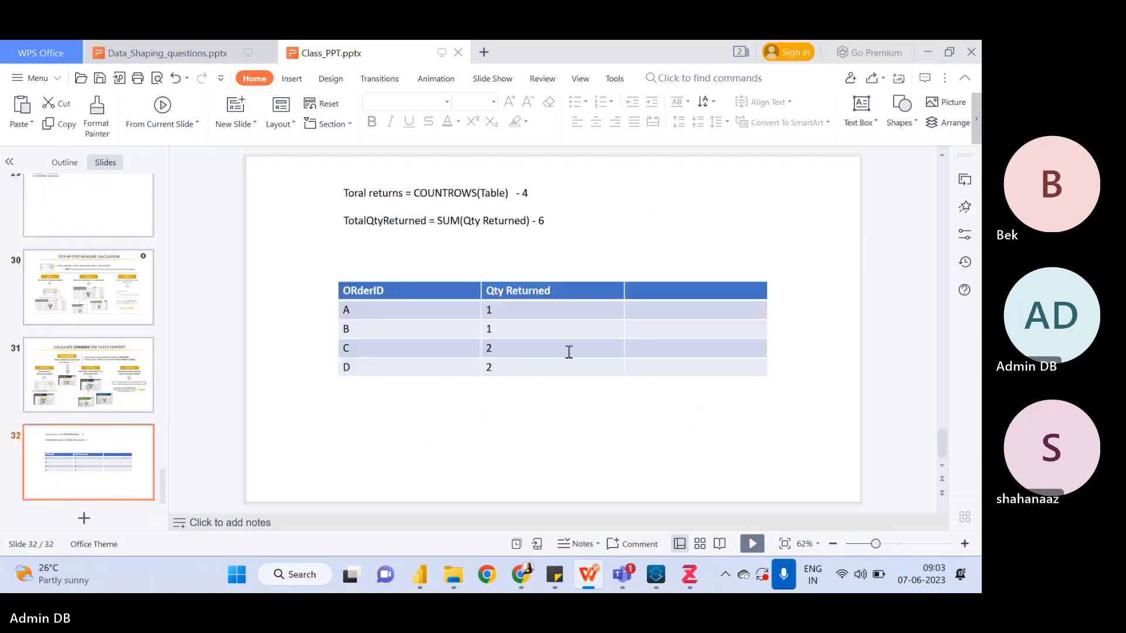
click(463, 284)
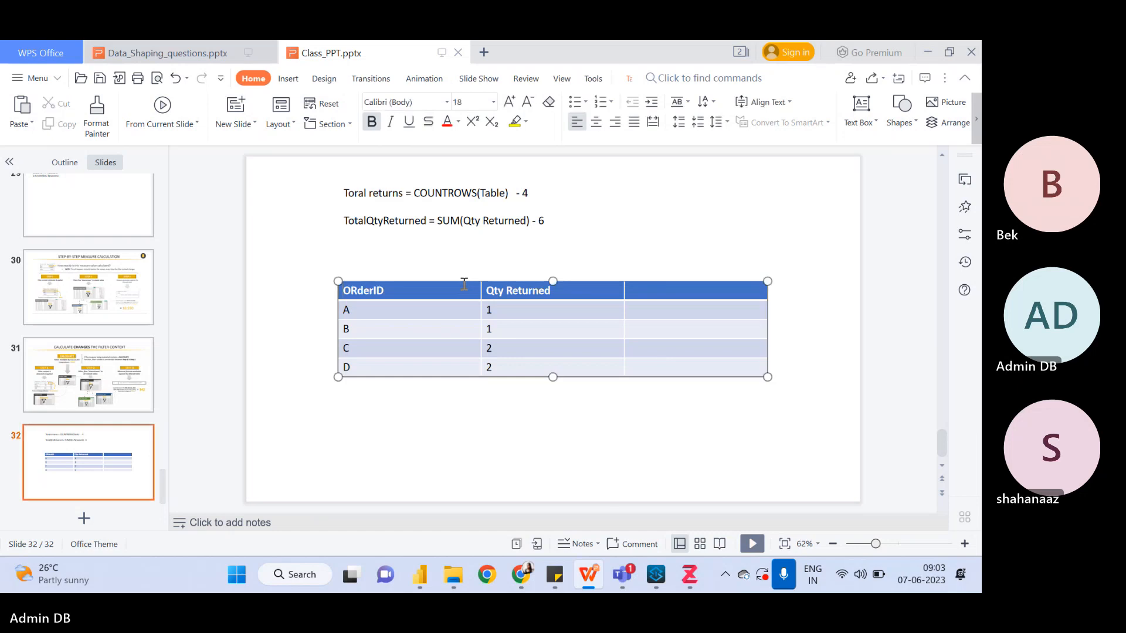
drag(460, 284, 457, 213)
click(417, 373)
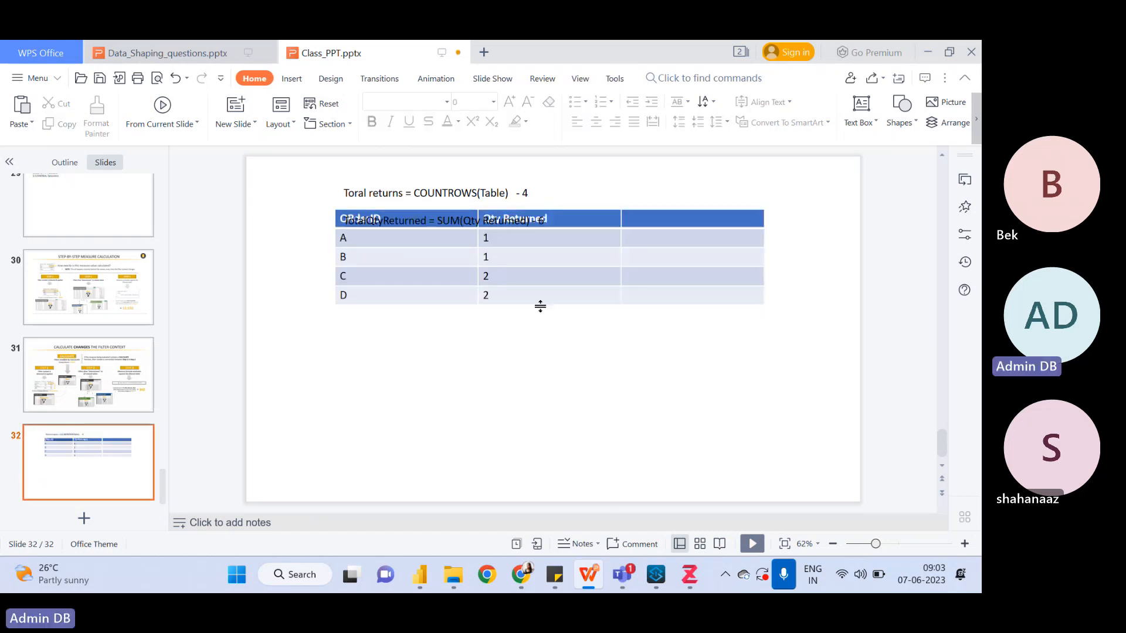
drag(570, 217, 573, 291)
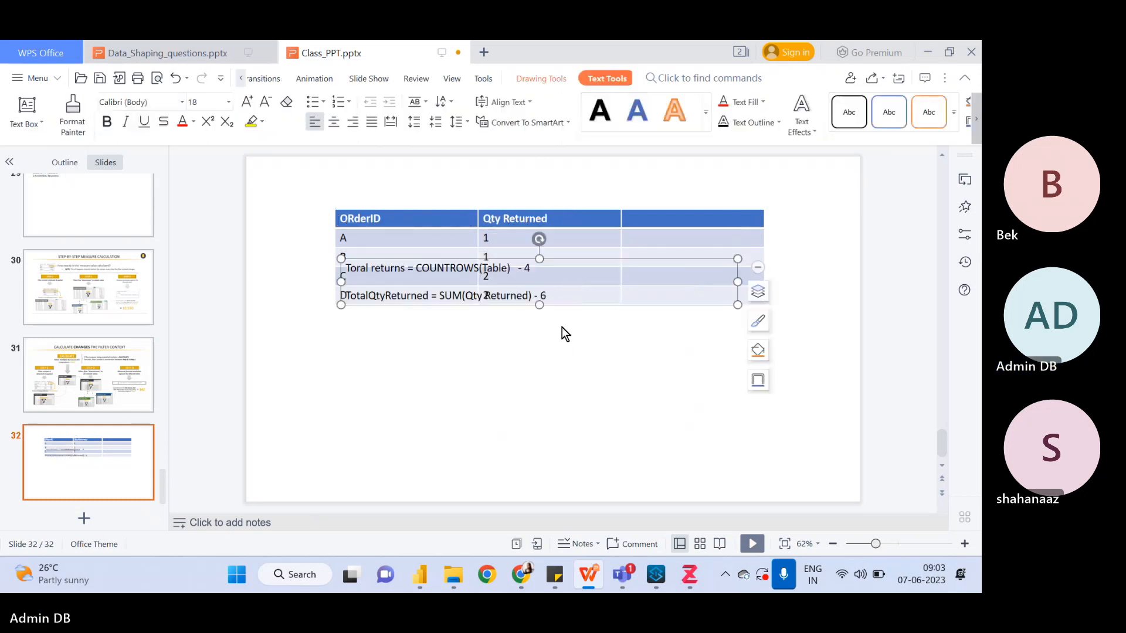
key(ctrl+z)
key(ctrl+z)
click(547, 401)
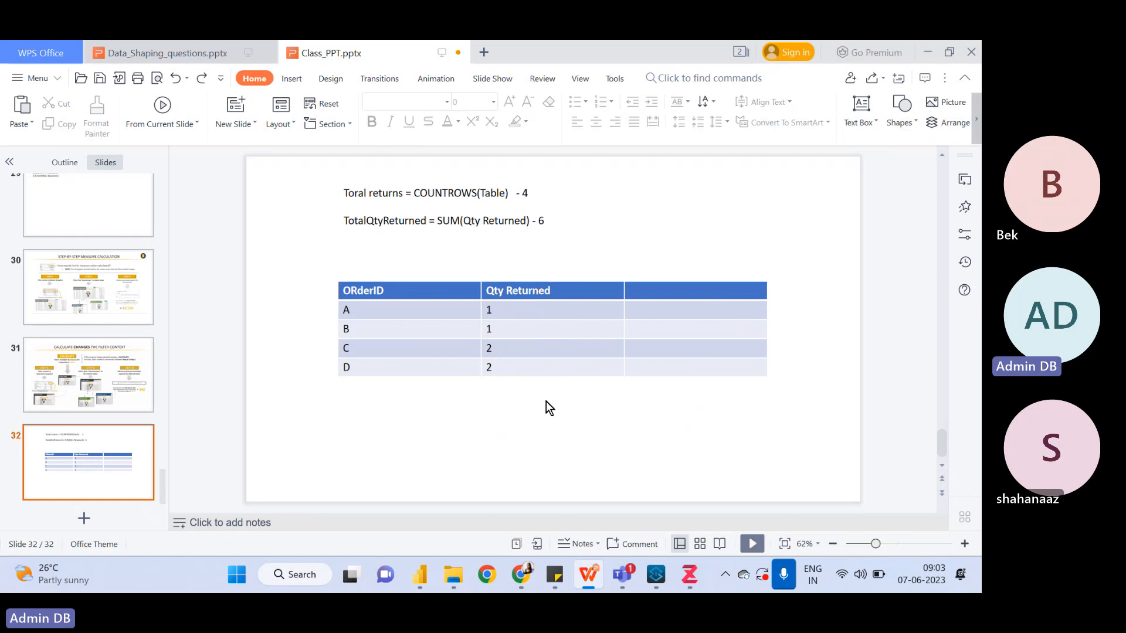
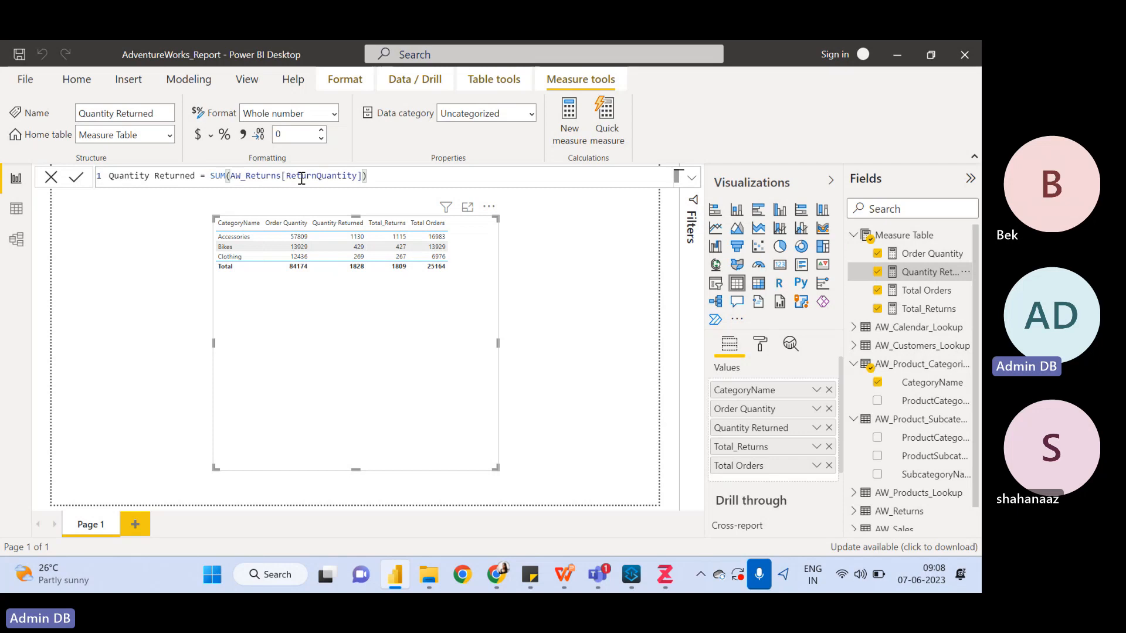
Review the formulas of the Total Orders, Total_Returns and Order Quantity measures in the Power BI report
click(938, 291)
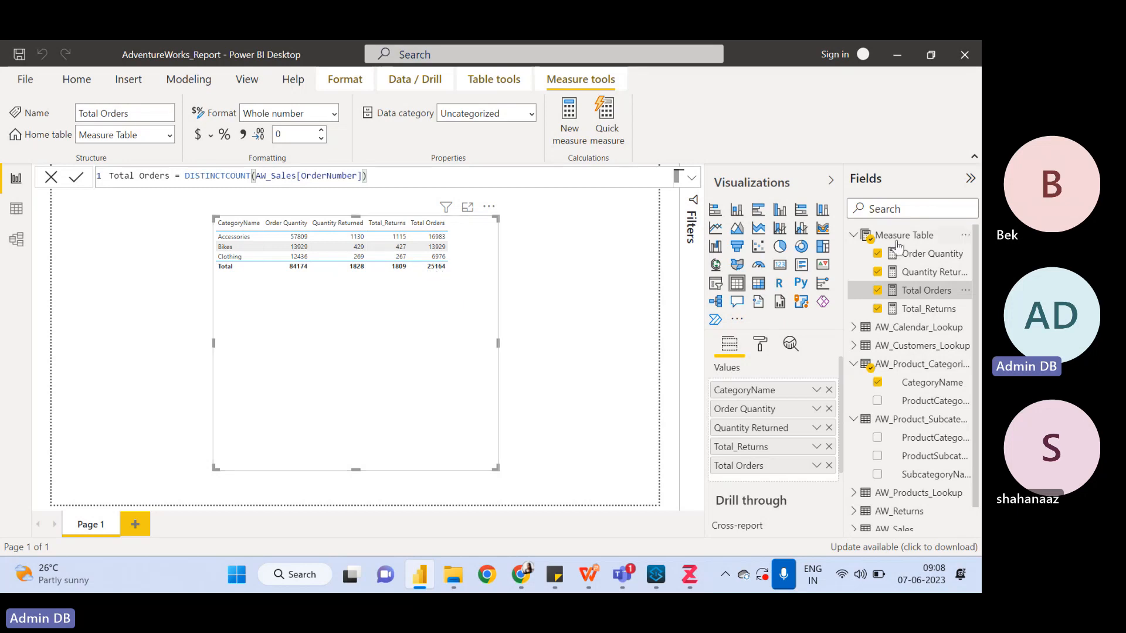
click(928, 310)
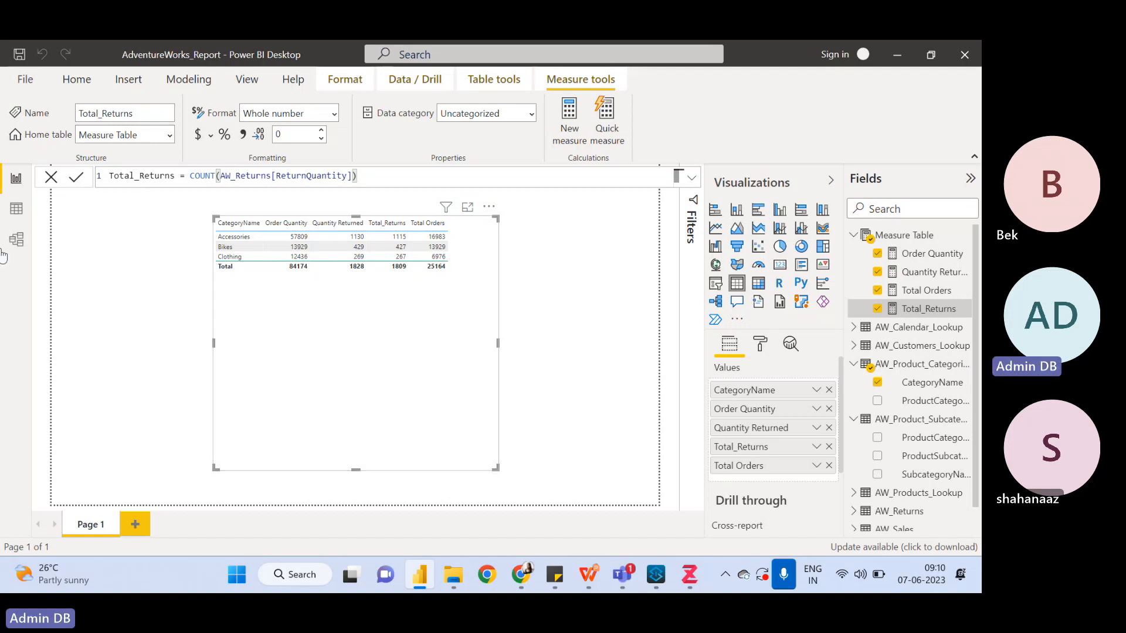
click(14, 222)
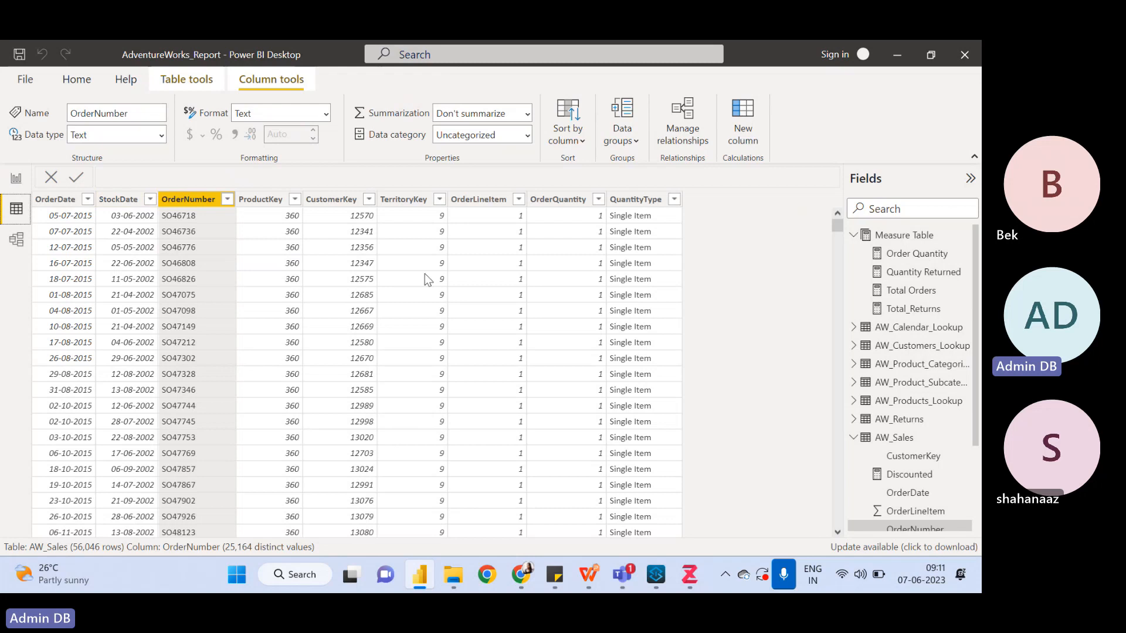
click(19, 182)
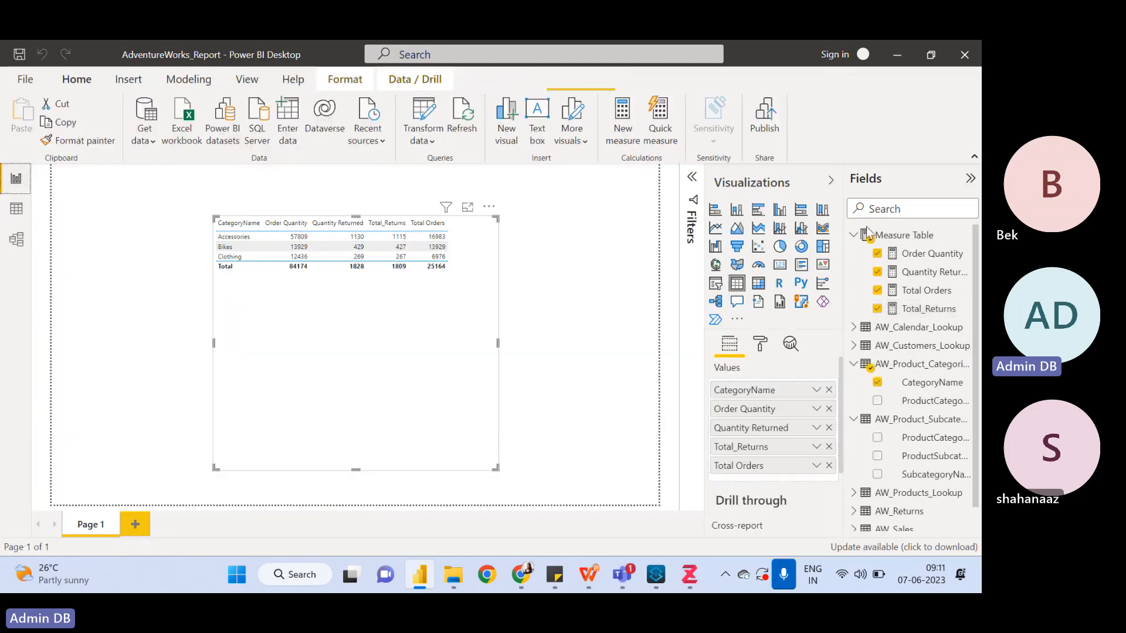
click(913, 258)
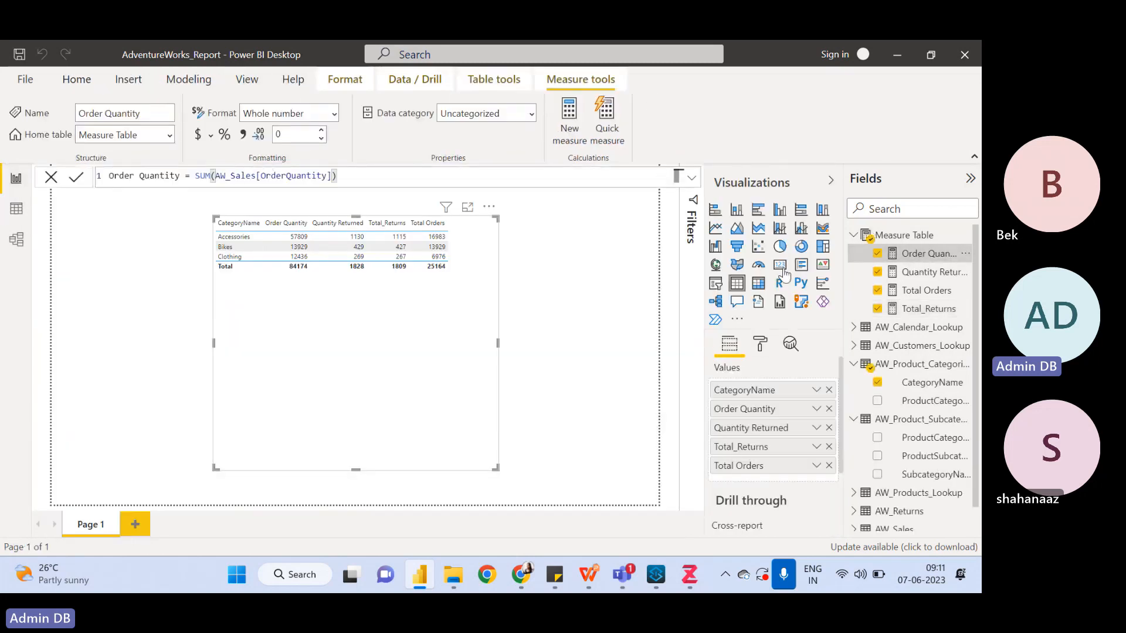
click(912, 295)
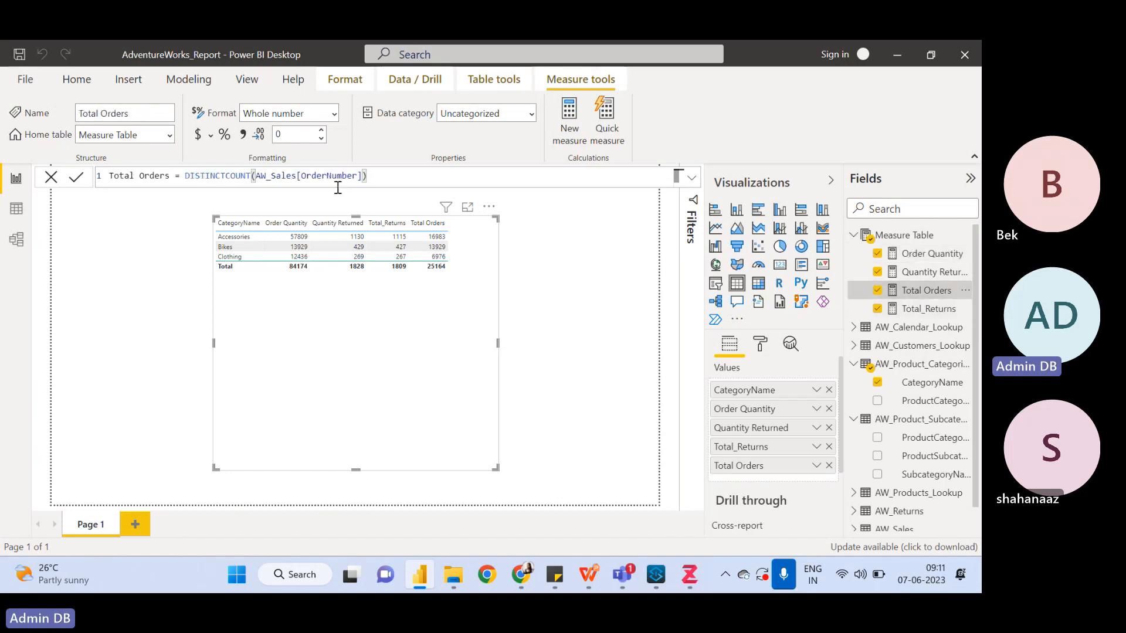
Examine the OrderDate, StockDate, OrderNumber and ProductKey columns in the AW_Sales data
click(15, 212)
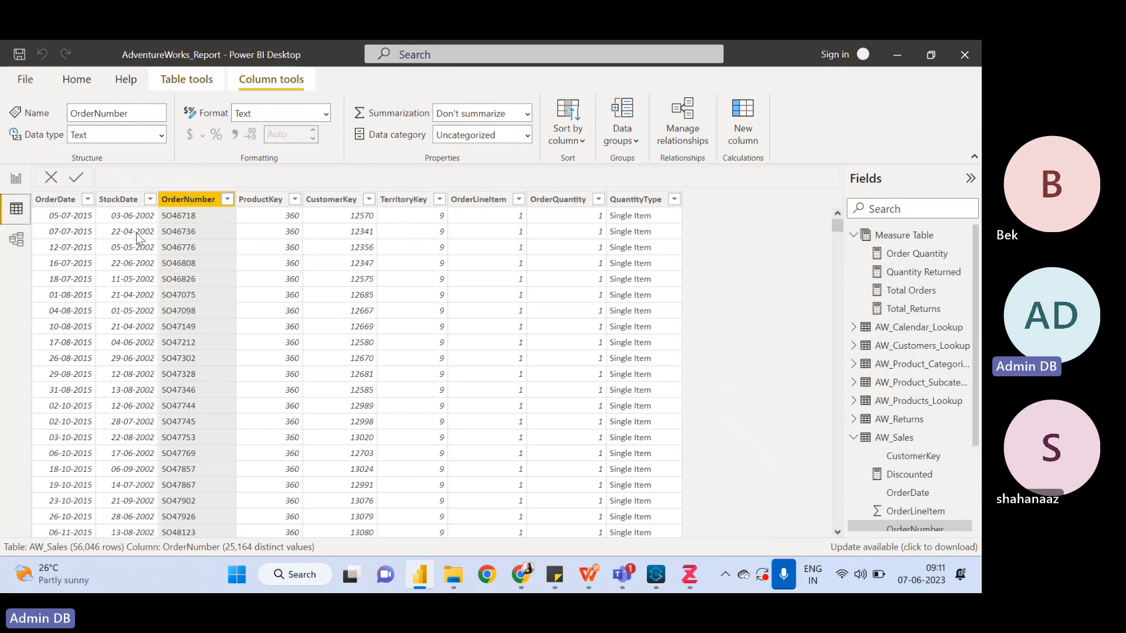
click(53, 200)
click(107, 200)
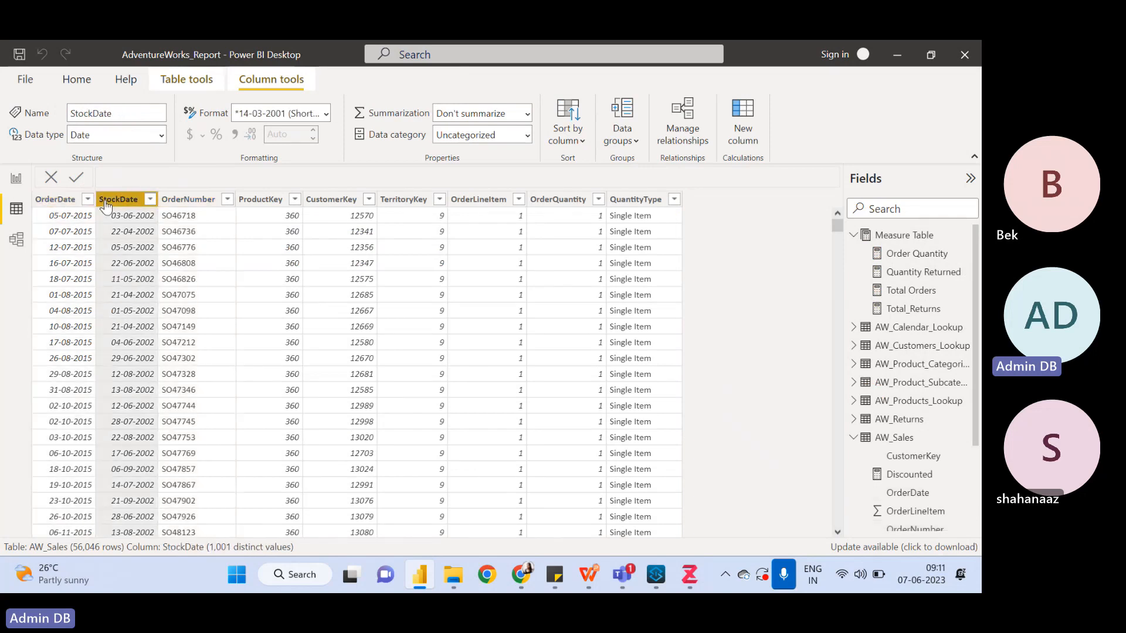
click(175, 201)
click(259, 199)
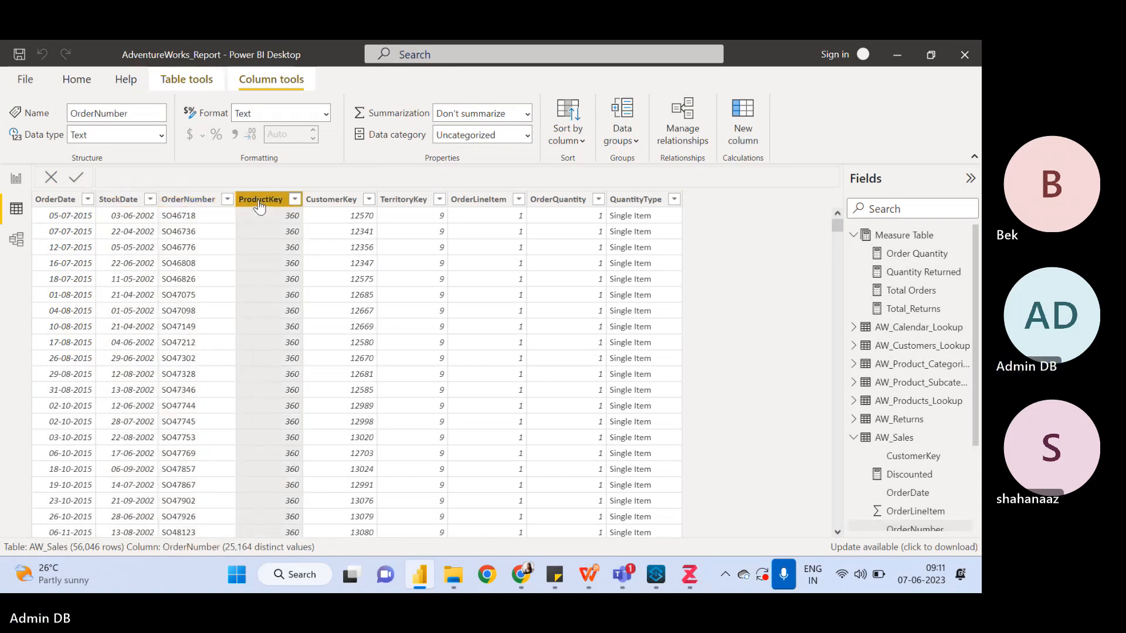
Move the report's category table to the page's upper-left corner, preview it as a line chart and convert it to a matrix
click(16, 178)
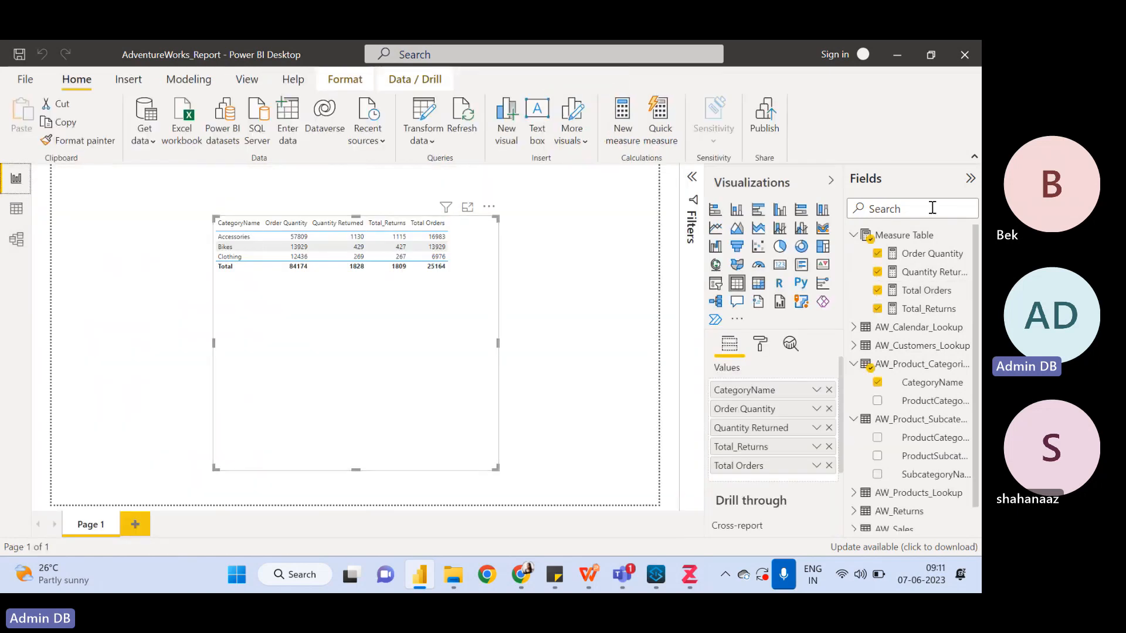
click(920, 238)
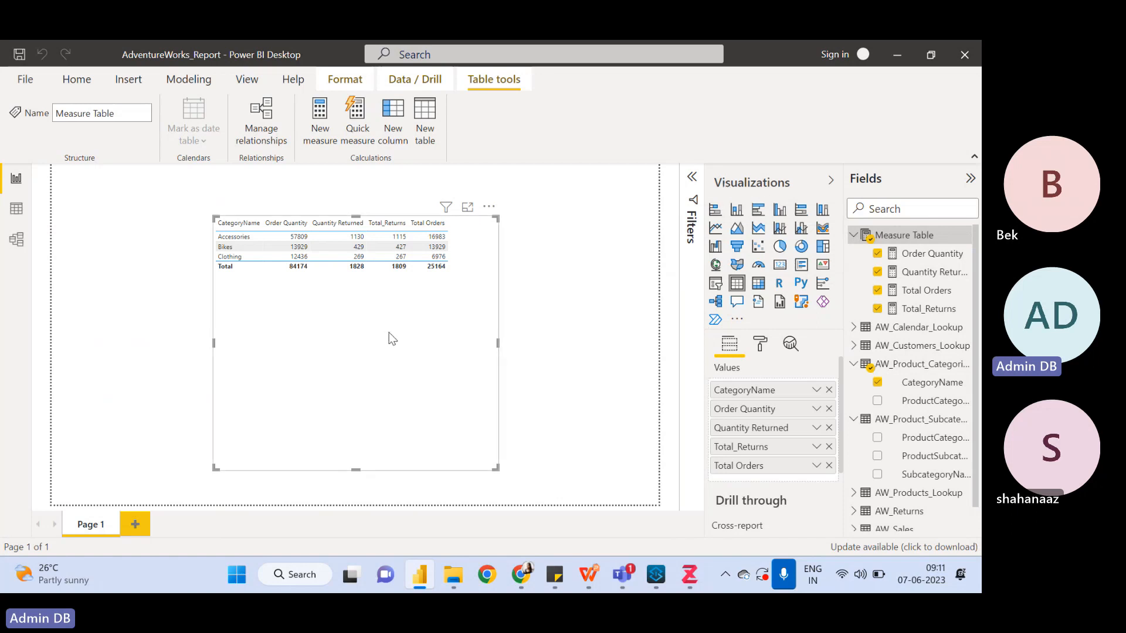
drag(392, 338, 168, 311)
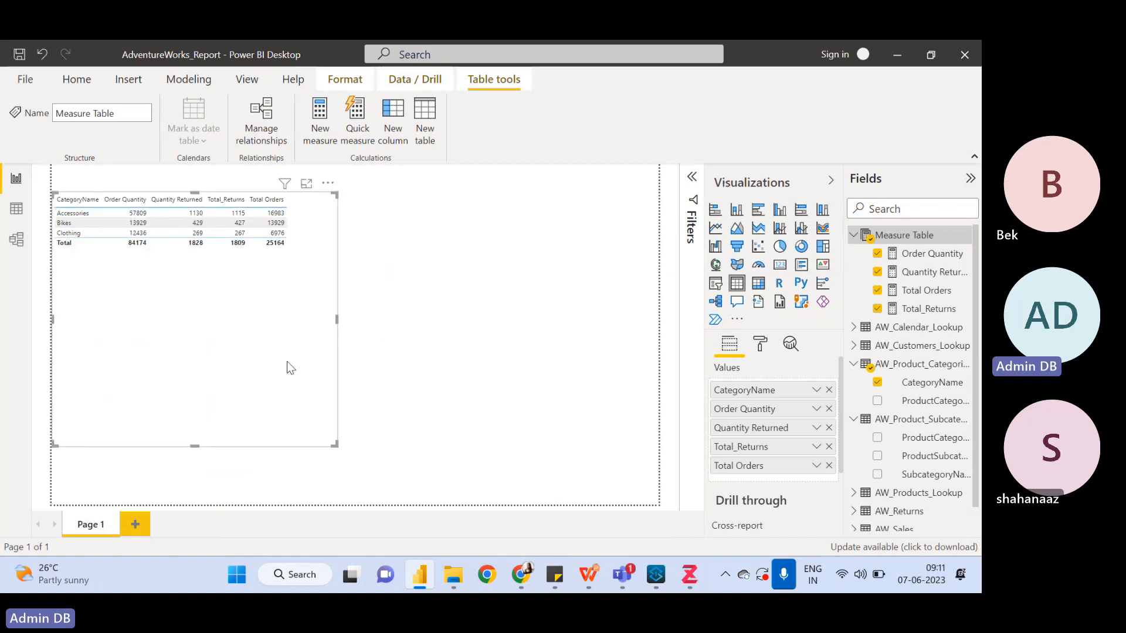
click(716, 230)
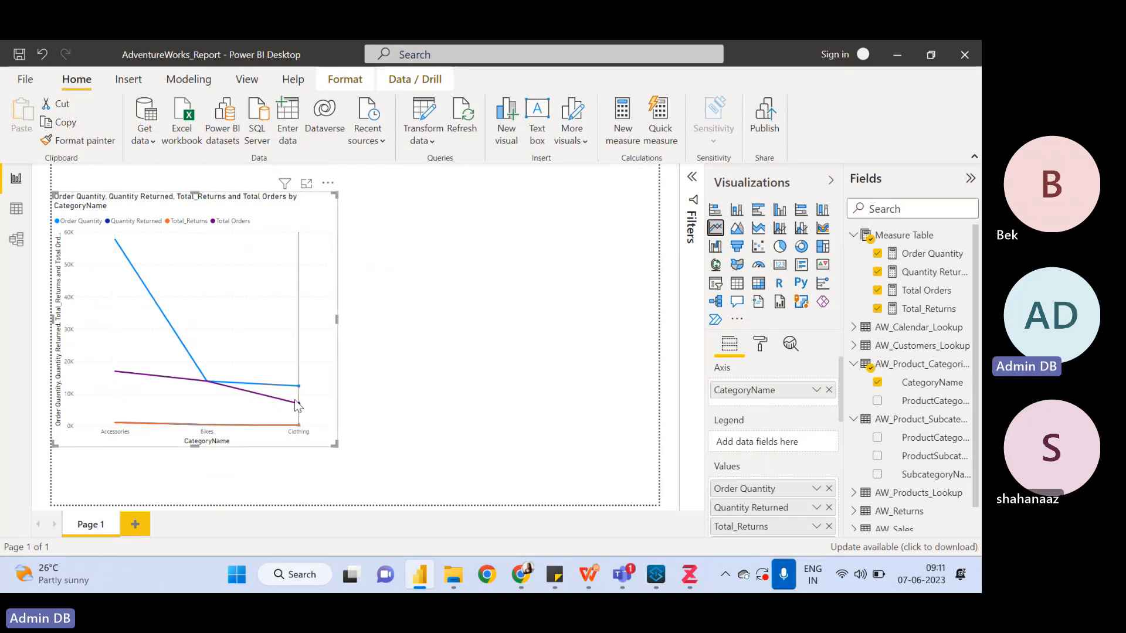
click(759, 284)
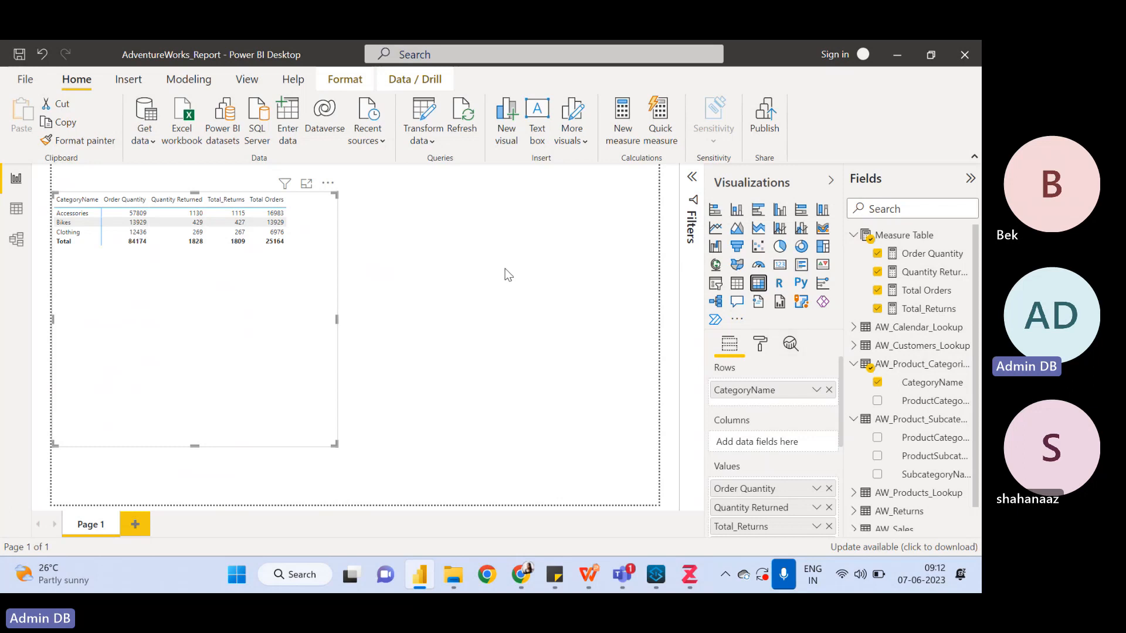
Examine the model's table relationships and the AW_Sales data, and check the Order Quantity formula in the report
click(17, 241)
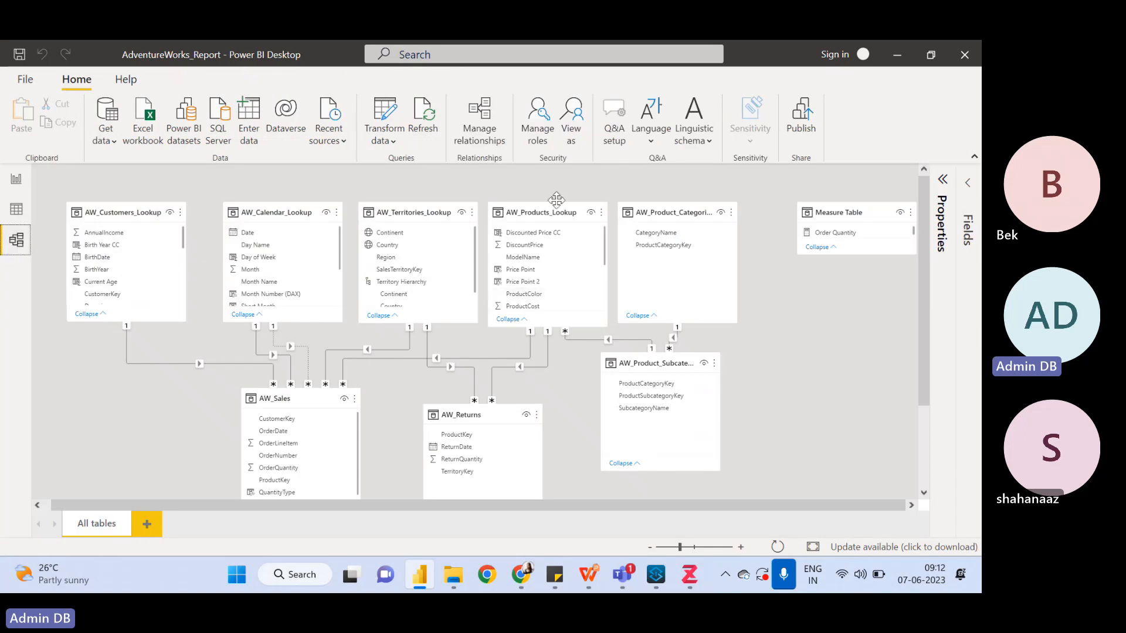
click(16, 211)
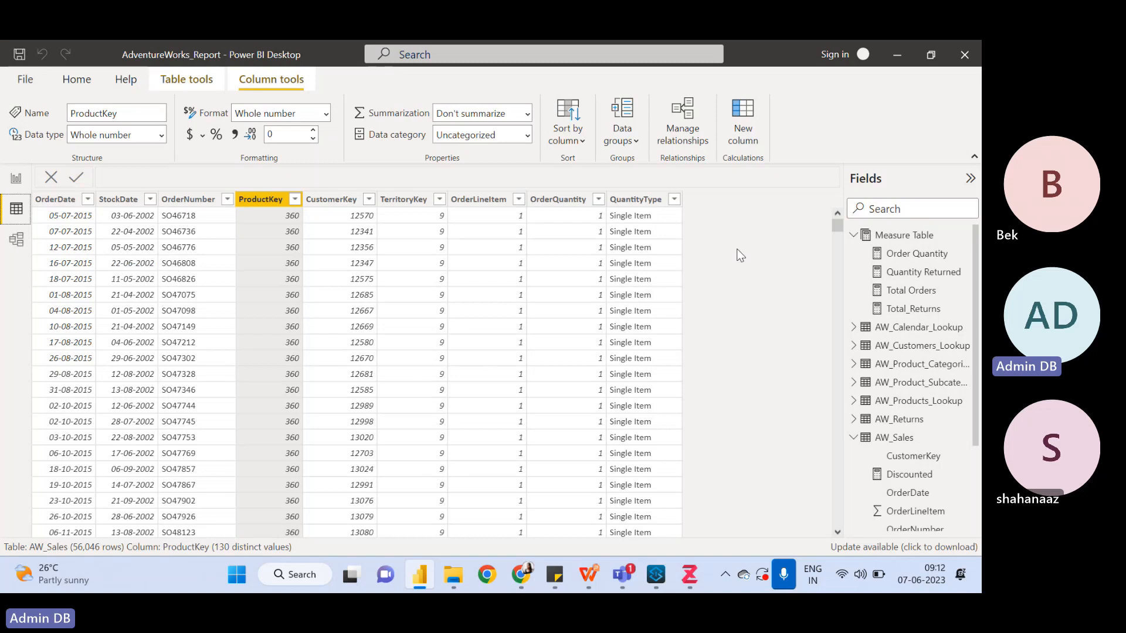
click(870, 442)
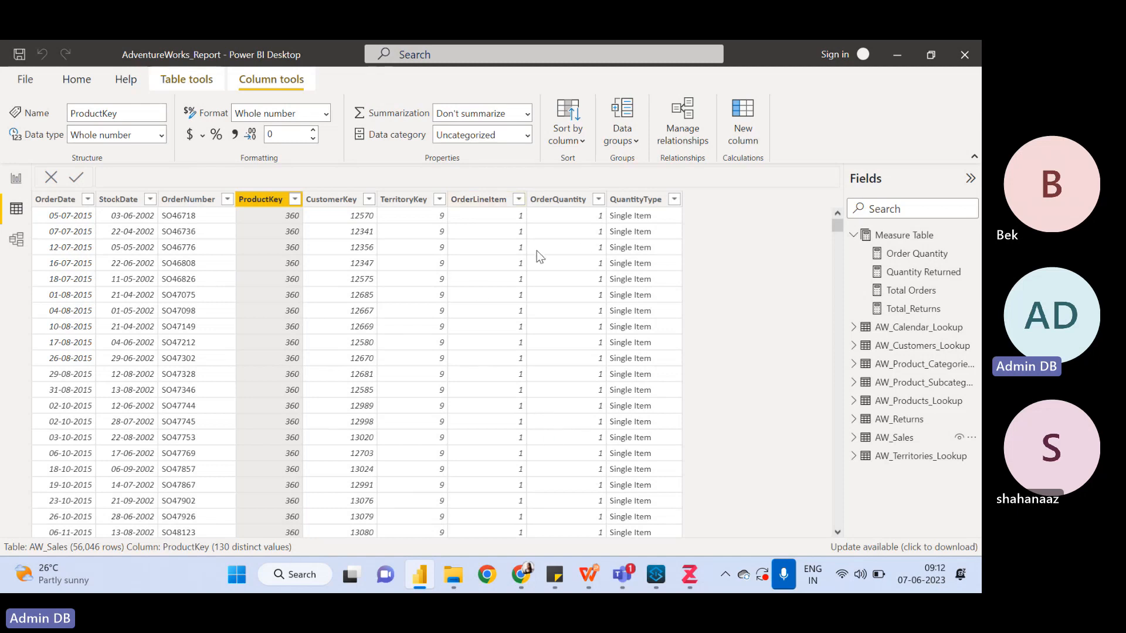
click(16, 182)
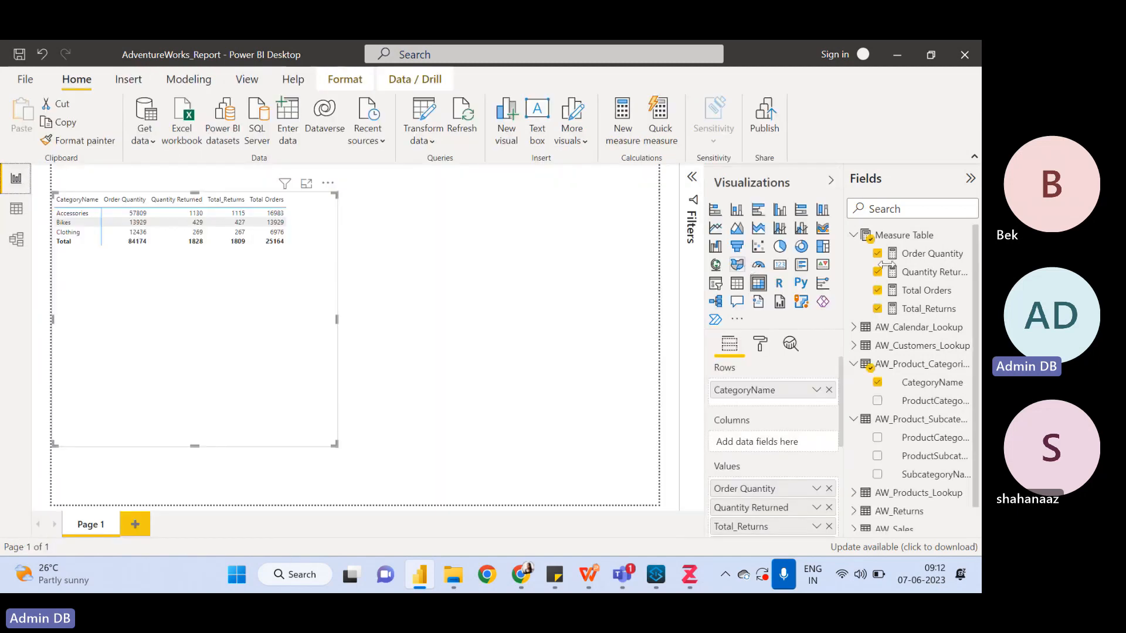
click(905, 236)
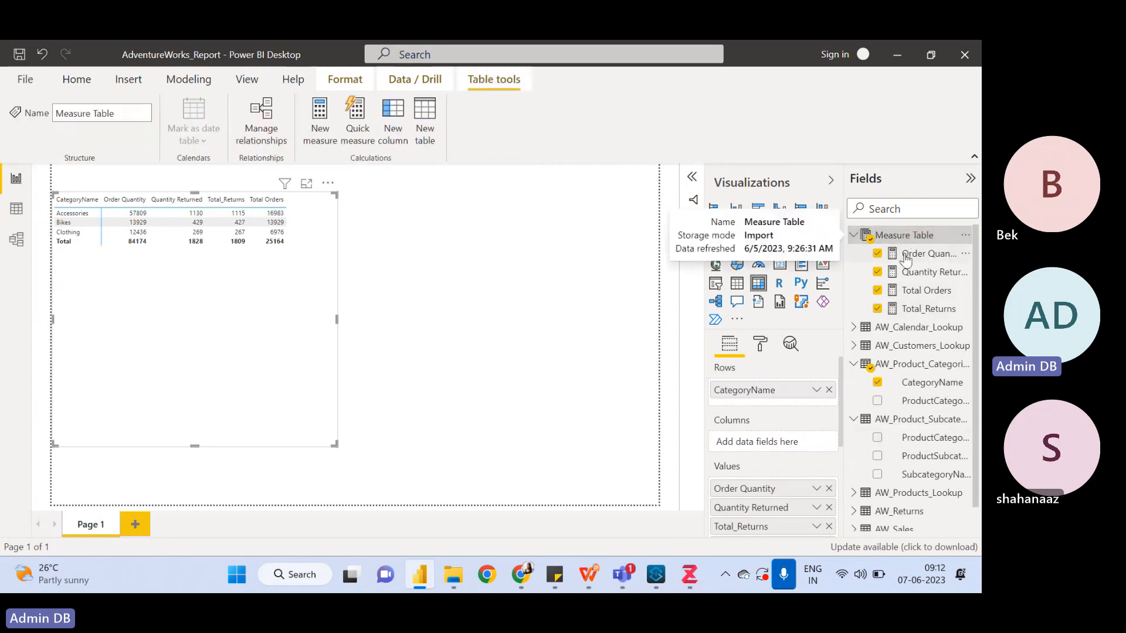
click(929, 253)
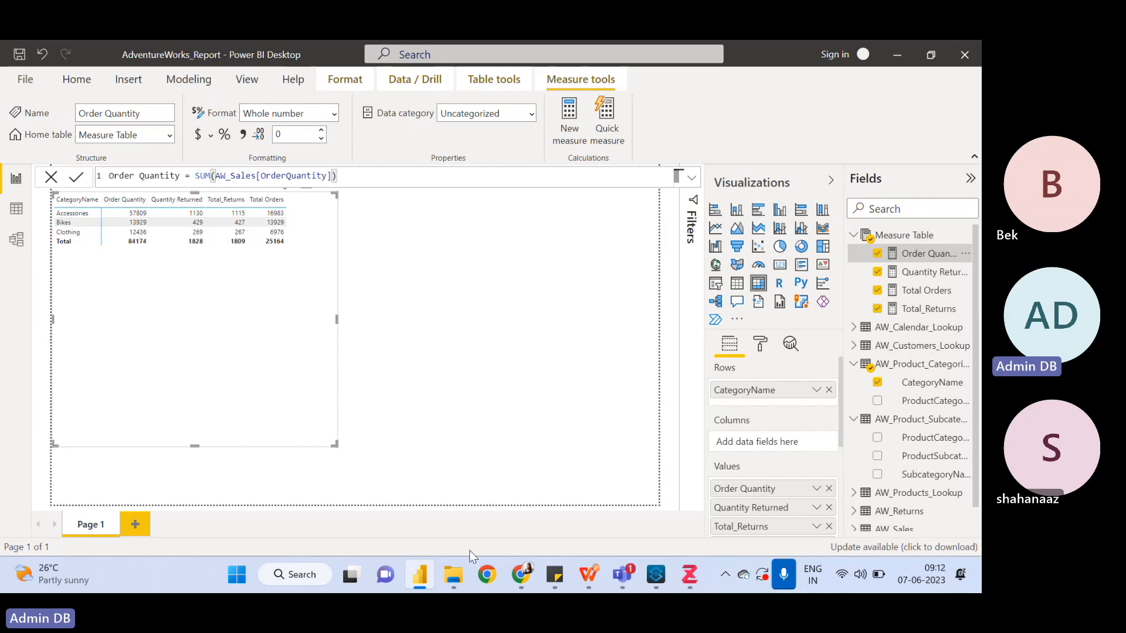
Switch to Class_PPT.pptx in WPS Office and go back through the slides to slide 26 with the product tables
click(587, 572)
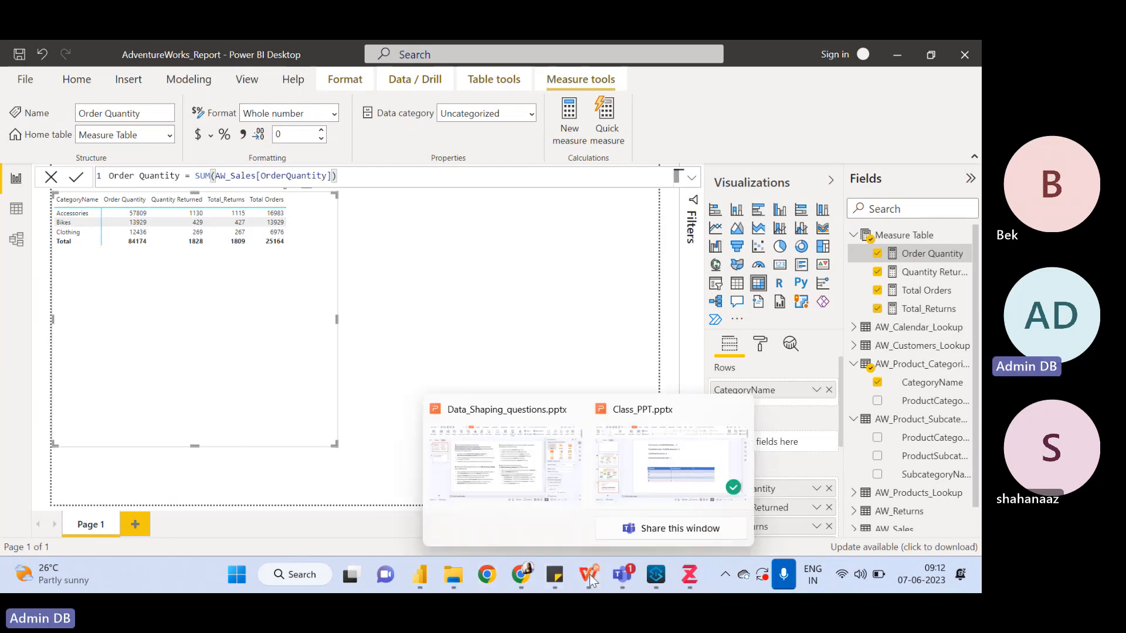
click(660, 474)
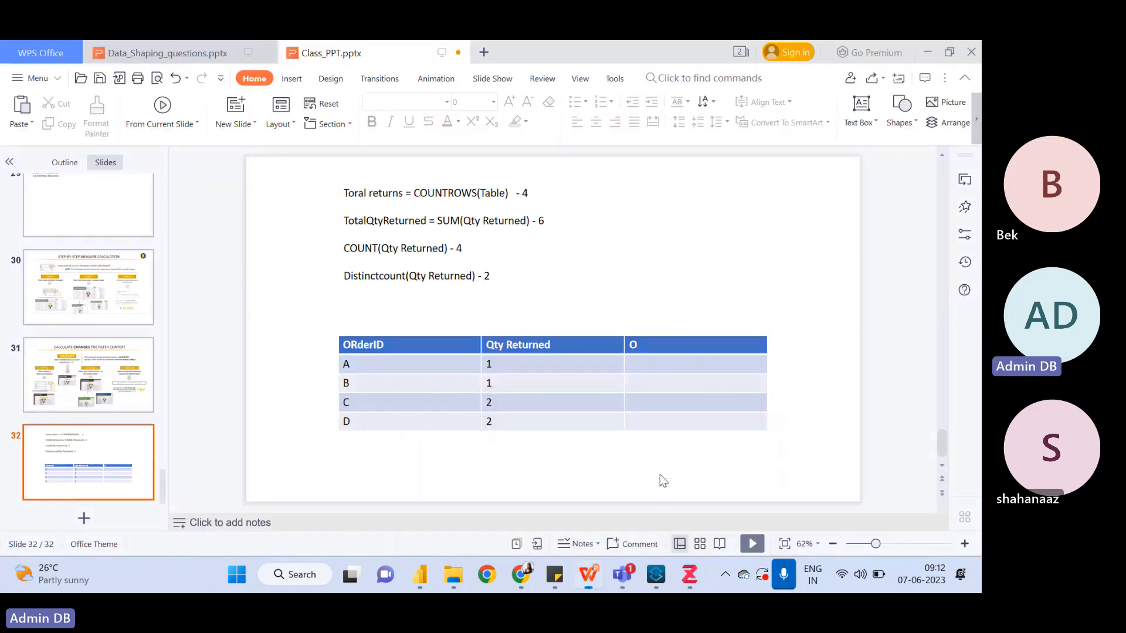
click(92, 236)
key(Up)
key(Up)
key(Up)
key(Up)
key(Up)
key(Up)
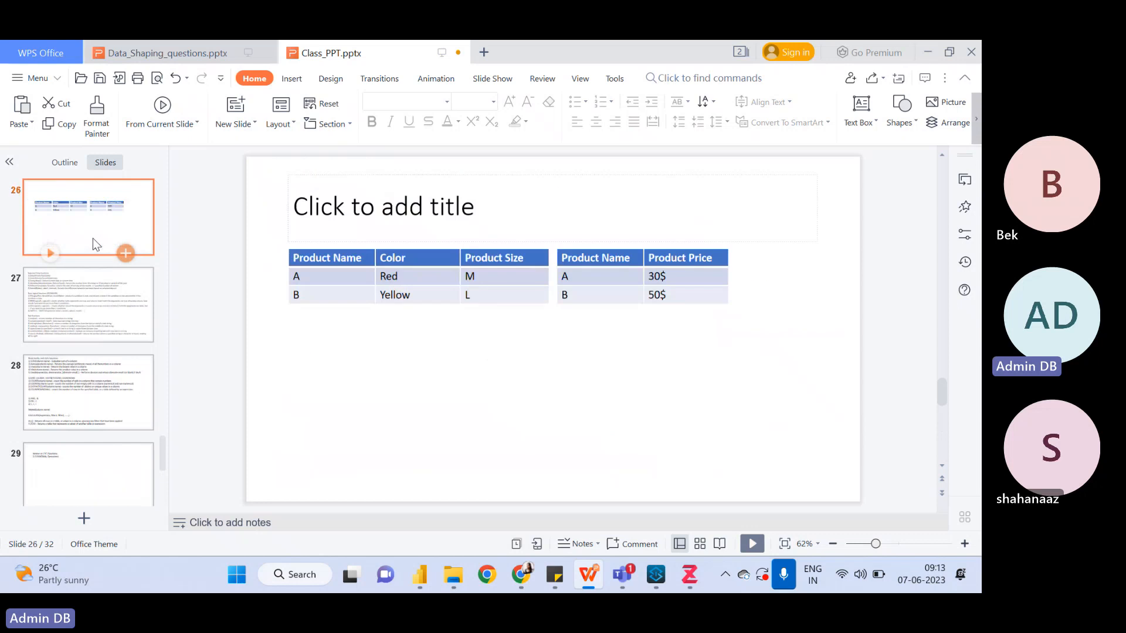
Look back through the class slides from slide 26 to the Query Editing Tools slide
key(Up)
key(Up)
key(Up)
key(Up)
key(Up)
key(Up)
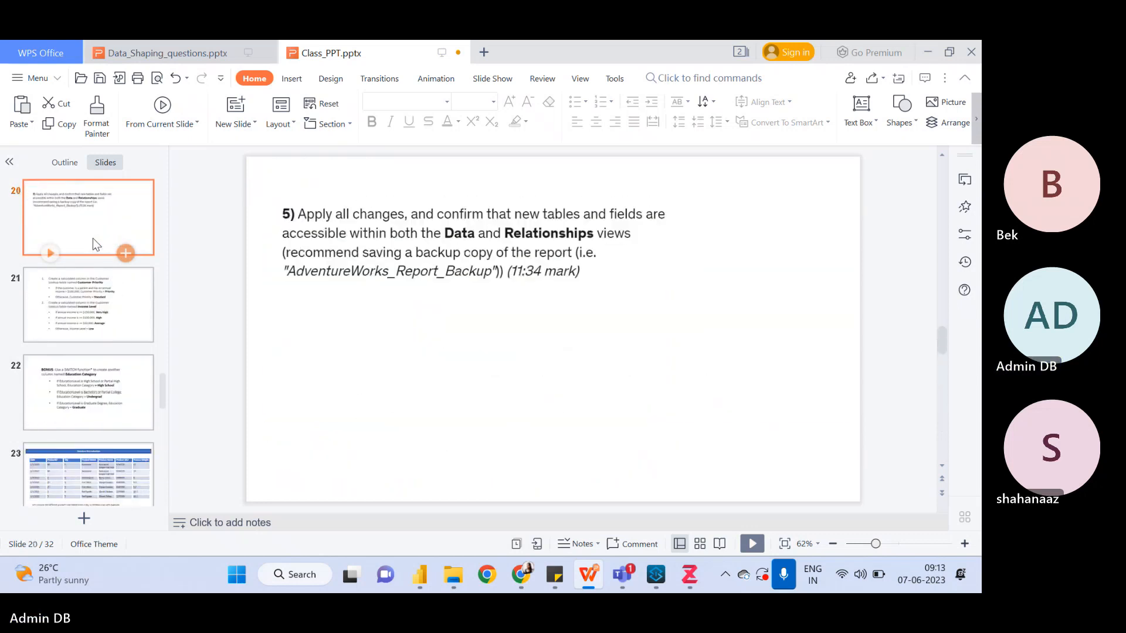
key(Up)
key(Up)
key(Up)
key(Up)
key(Up)
key(Up)
key(Up)
key(Up)
key(Up)
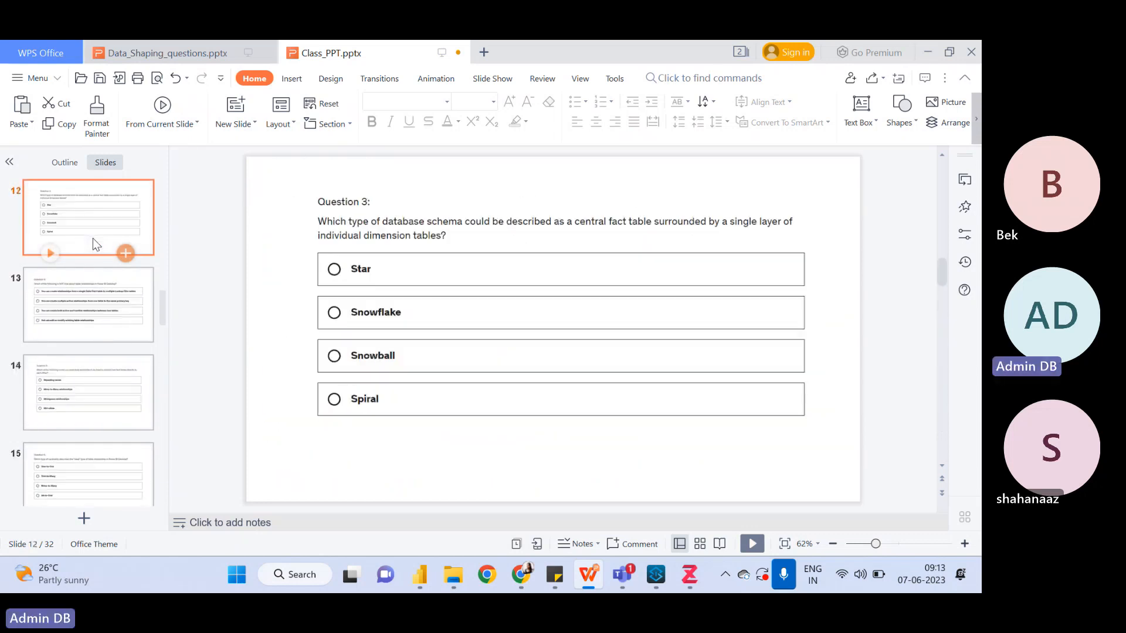
key(Up)
key(Up)
key(Up)
key(Up)
key(Up)
key(Up)
key(Up)
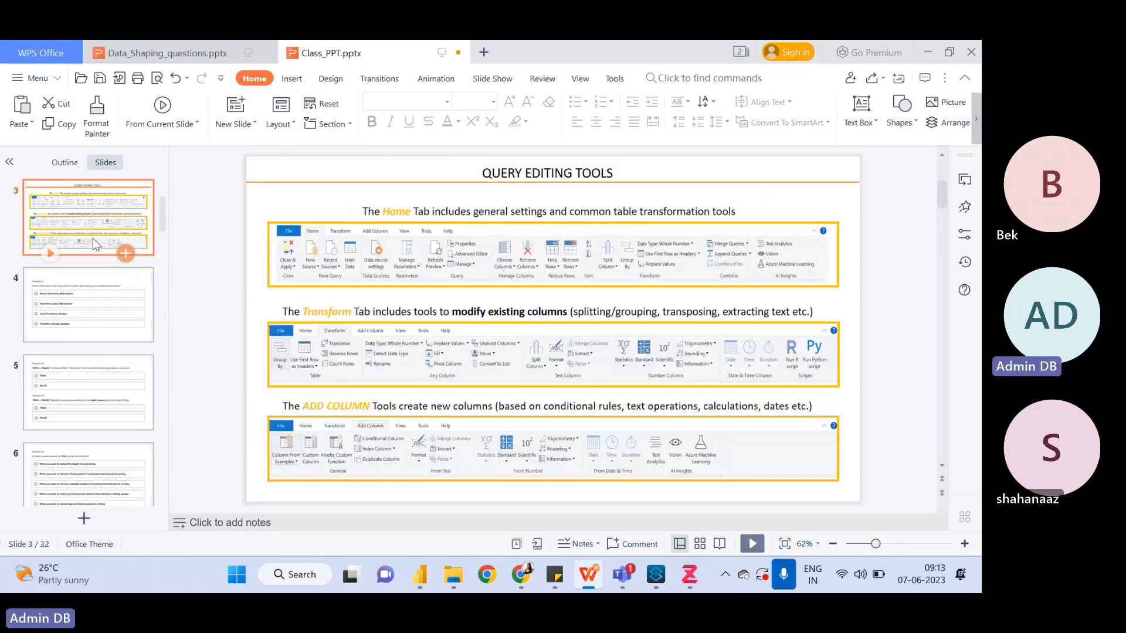
key(Down)
key(Down)
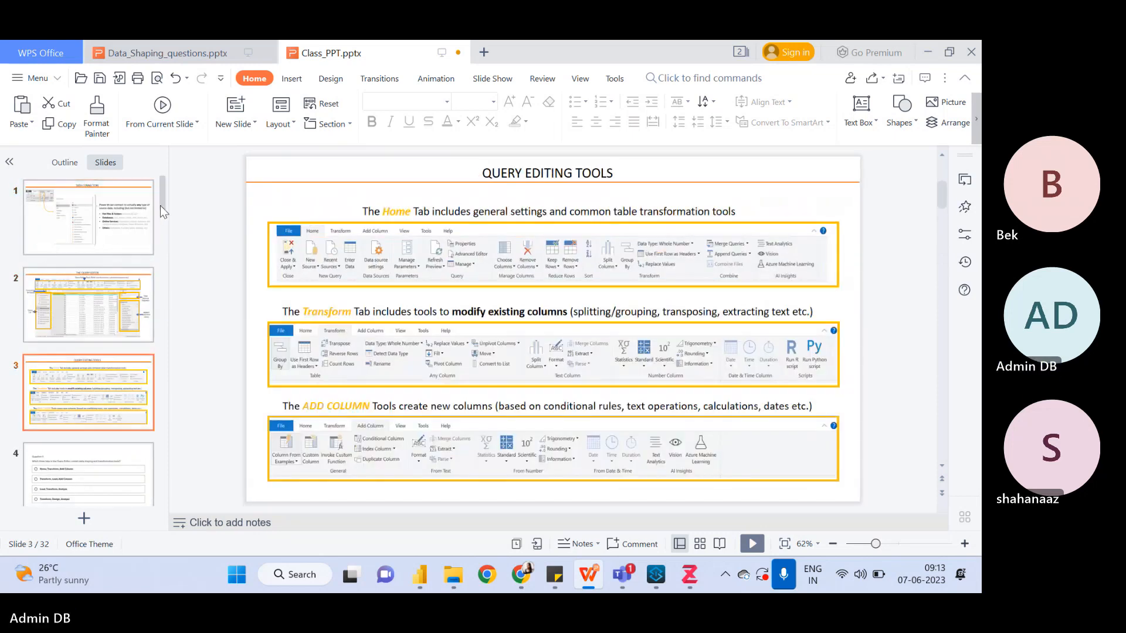
Open slide 28 with the basic maths and stats functions and review the SUM and Average definitions
drag(161, 202, 170, 460)
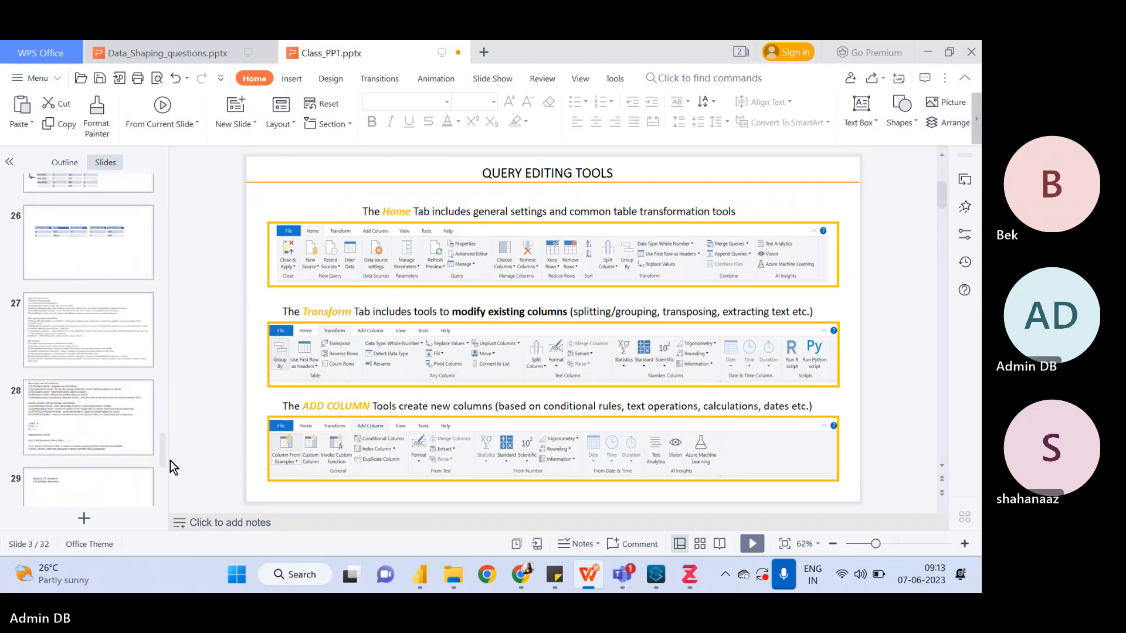
click(36, 423)
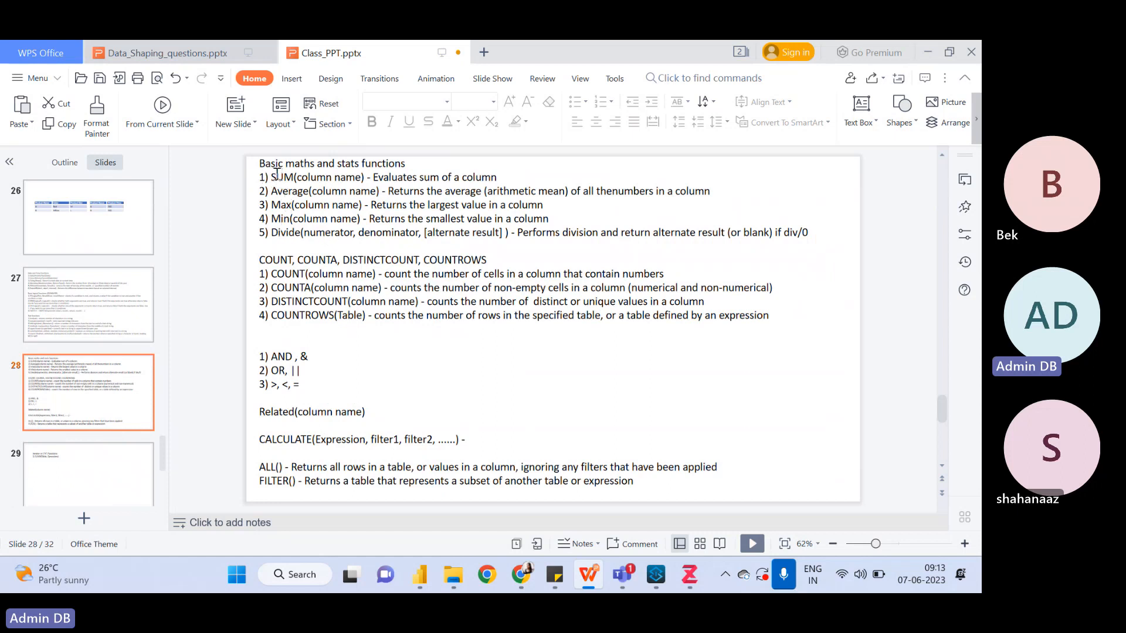
drag(277, 176, 332, 177)
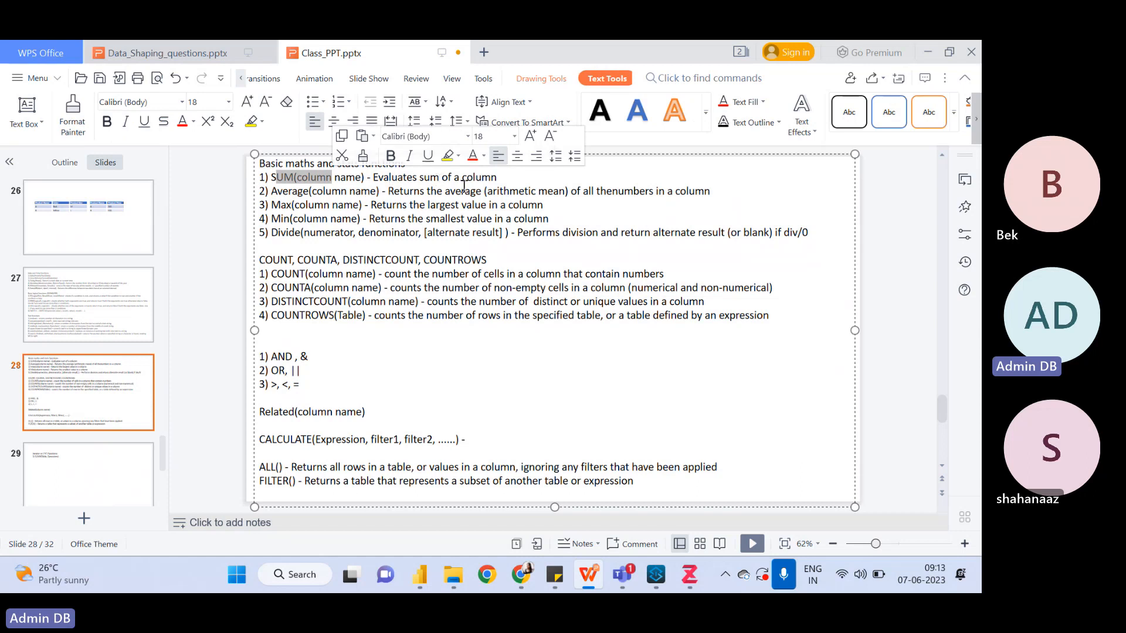
click(277, 191)
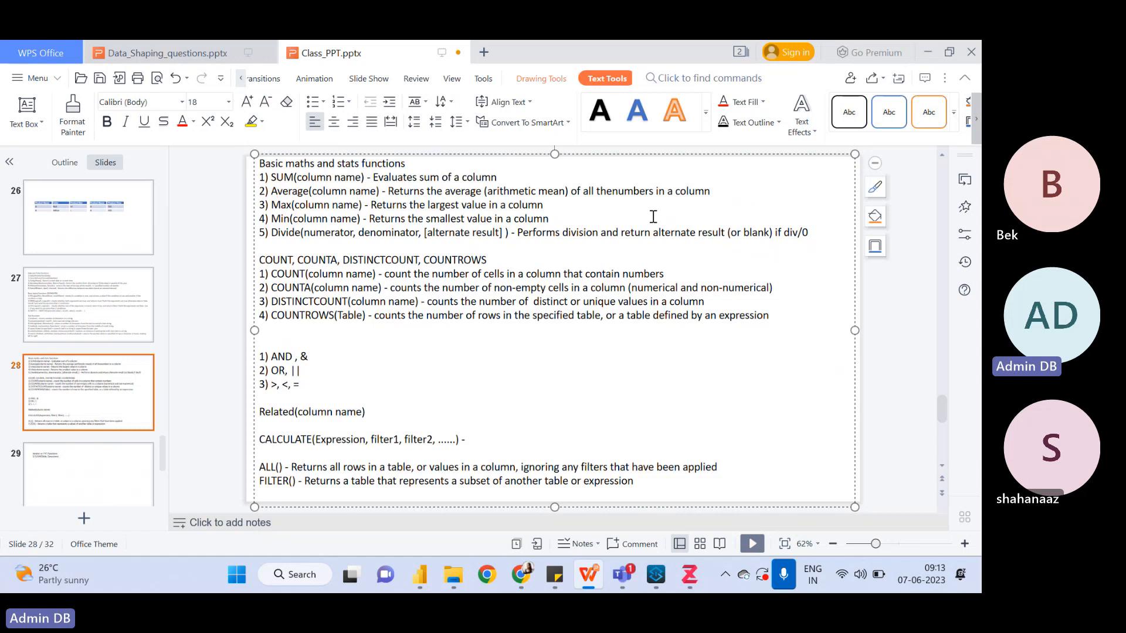
Switch to the AdventureWorks report in Power BI Desktop and start a new measure named Average Retail Price in the Measure Table
mouse_move(583, 562)
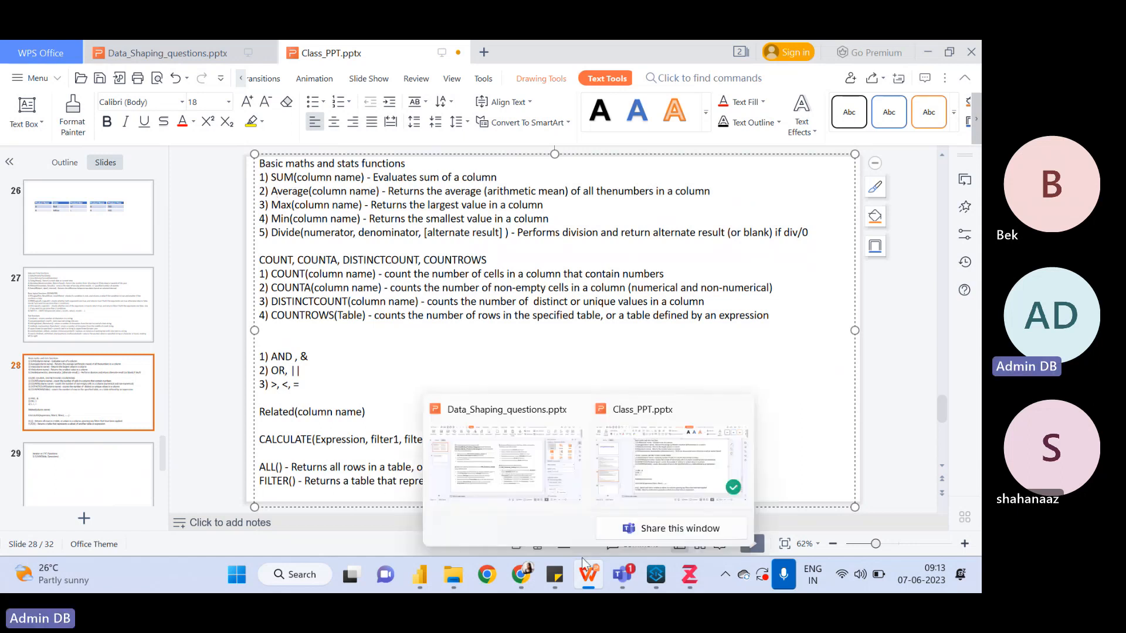
click(420, 579)
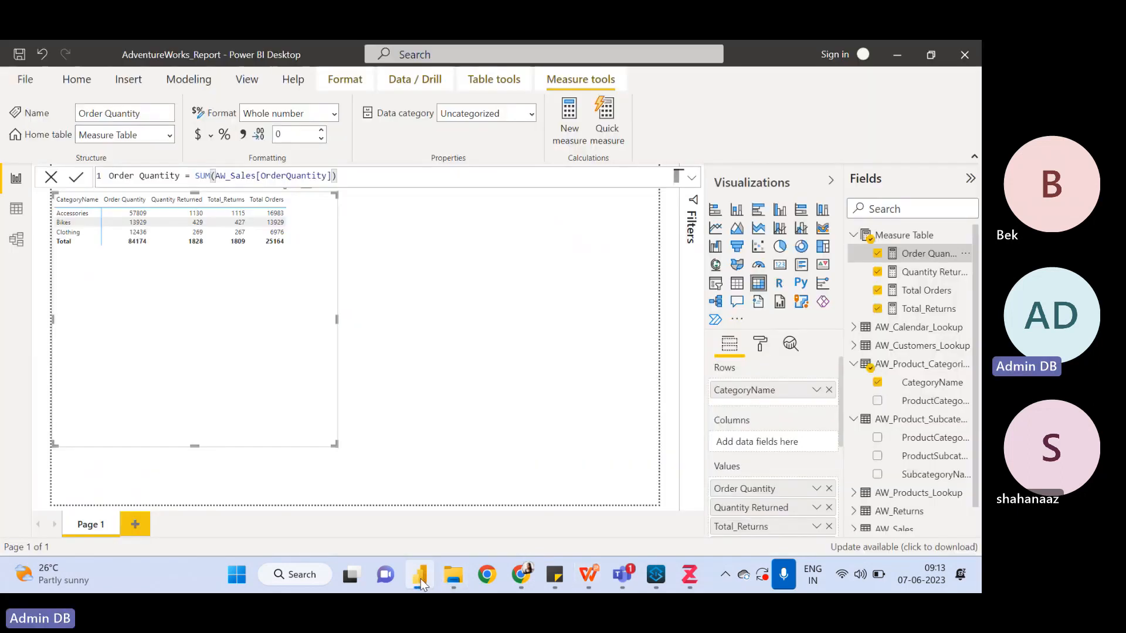
click(540, 335)
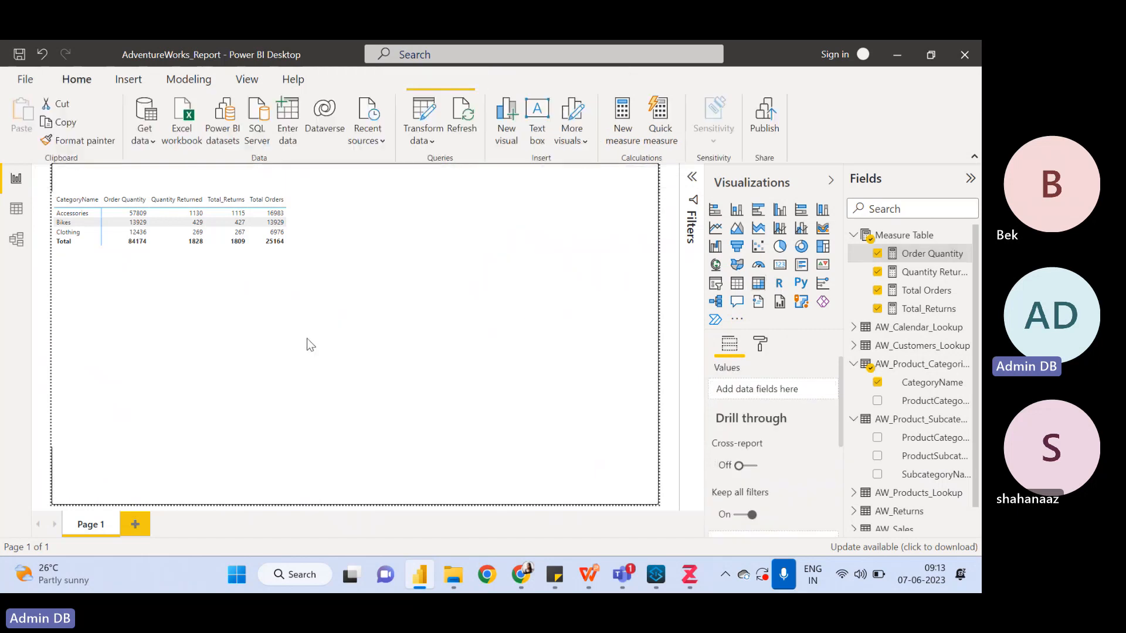
click(204, 294)
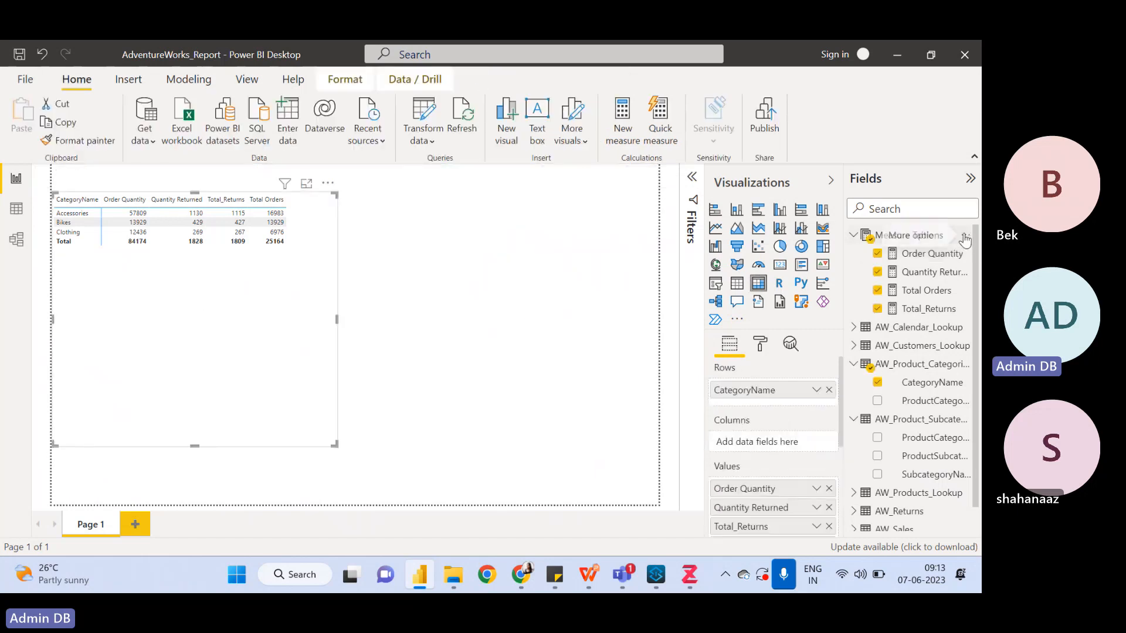
click(966, 235)
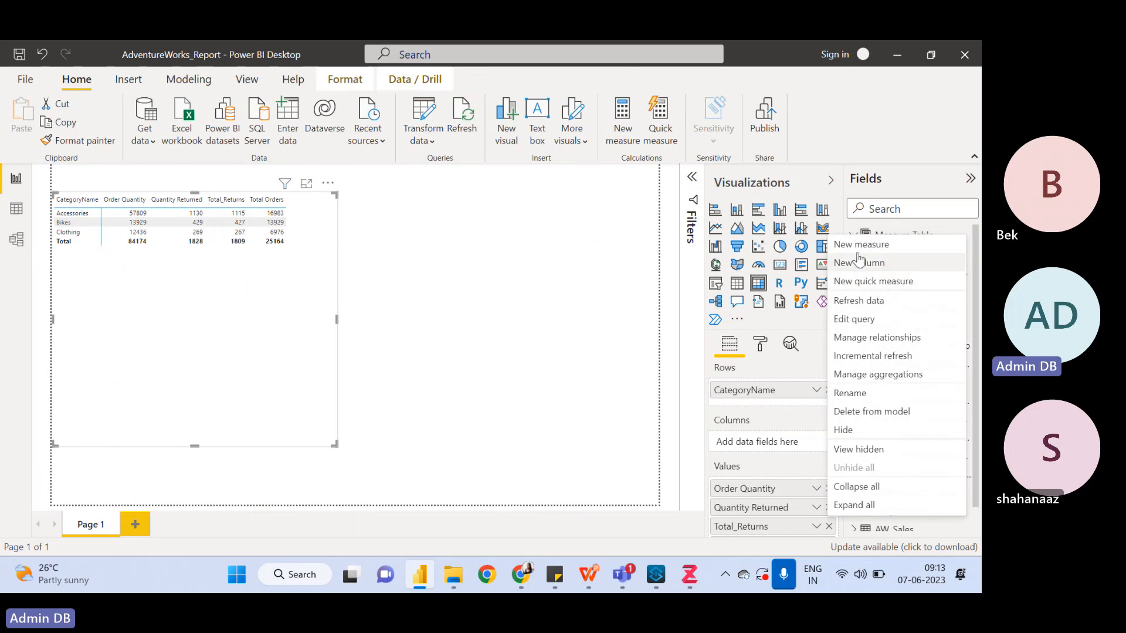
click(858, 248)
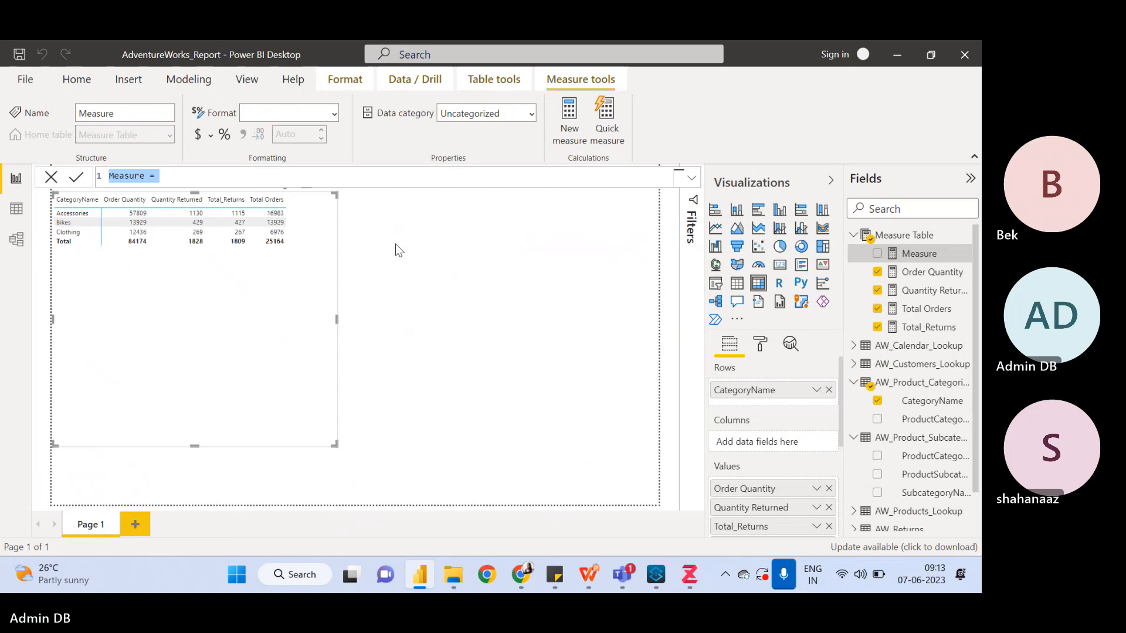
text(AV)
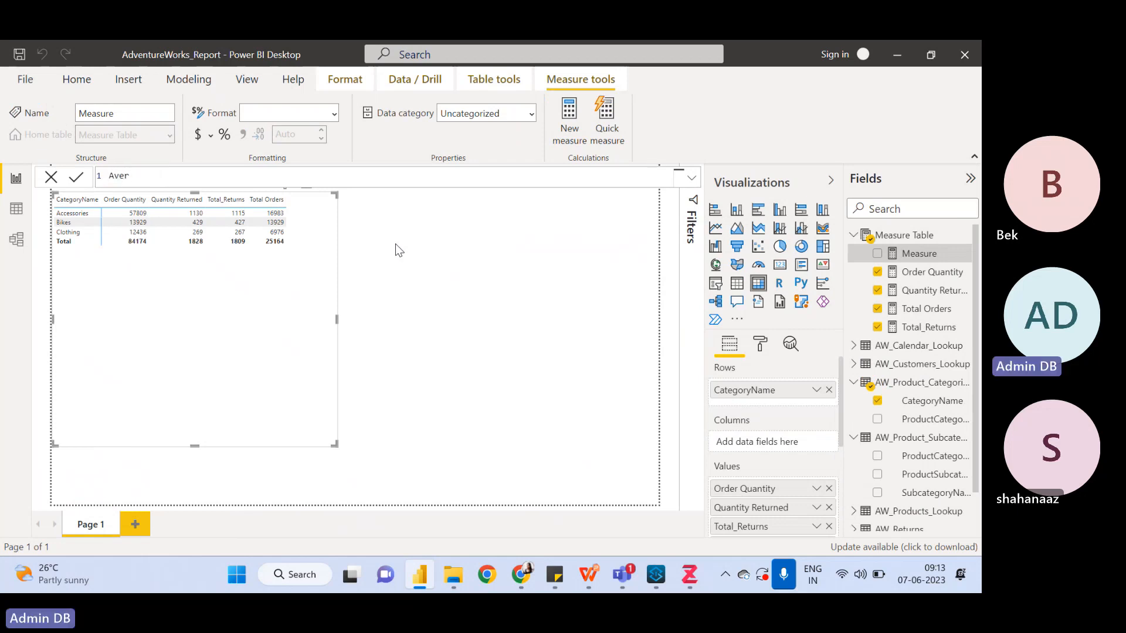
text(erage Ret)
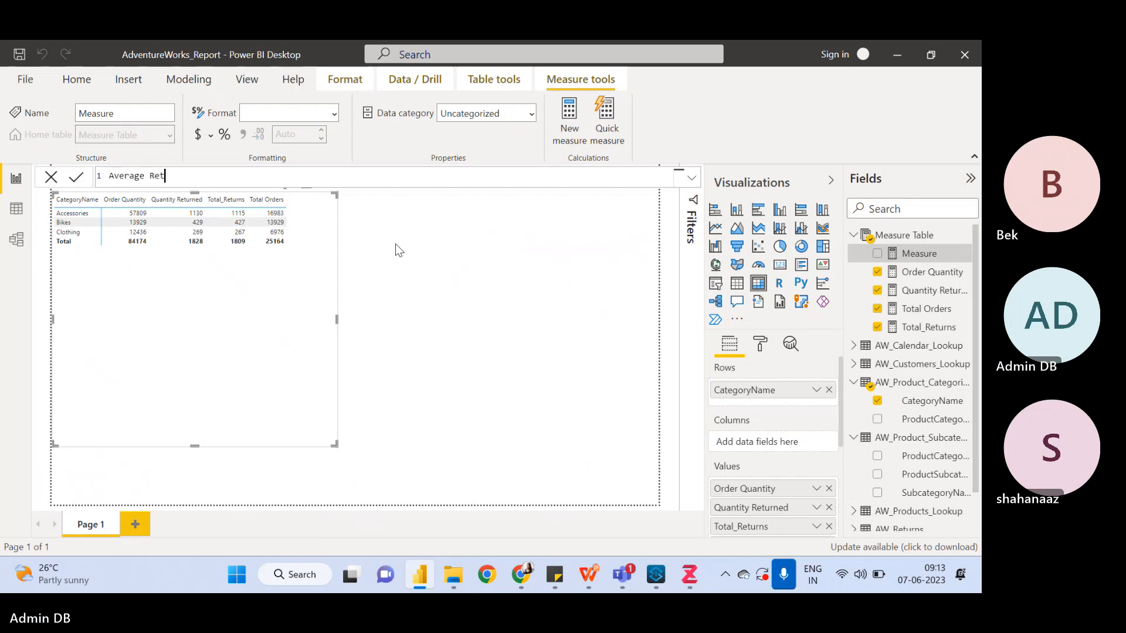
text(ail Pri)
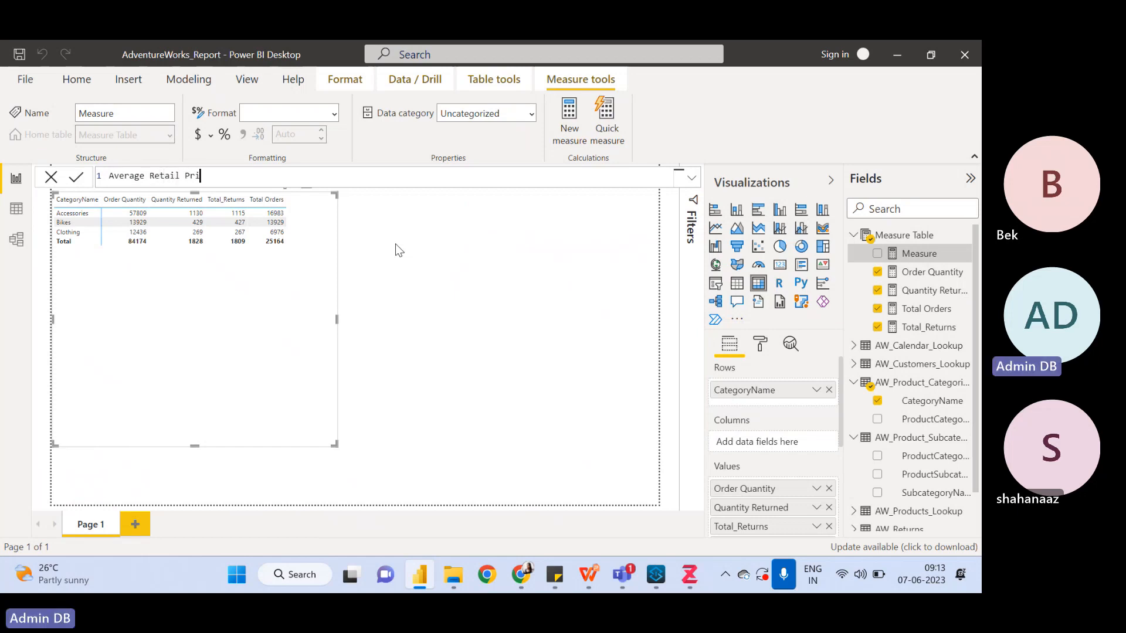
text(ce =)
Define the Average Retail Price measure as AVERAGE(AW_Products_Lookup[ProductPrice]) and commit the formula
text(Ave)
key(Tab)
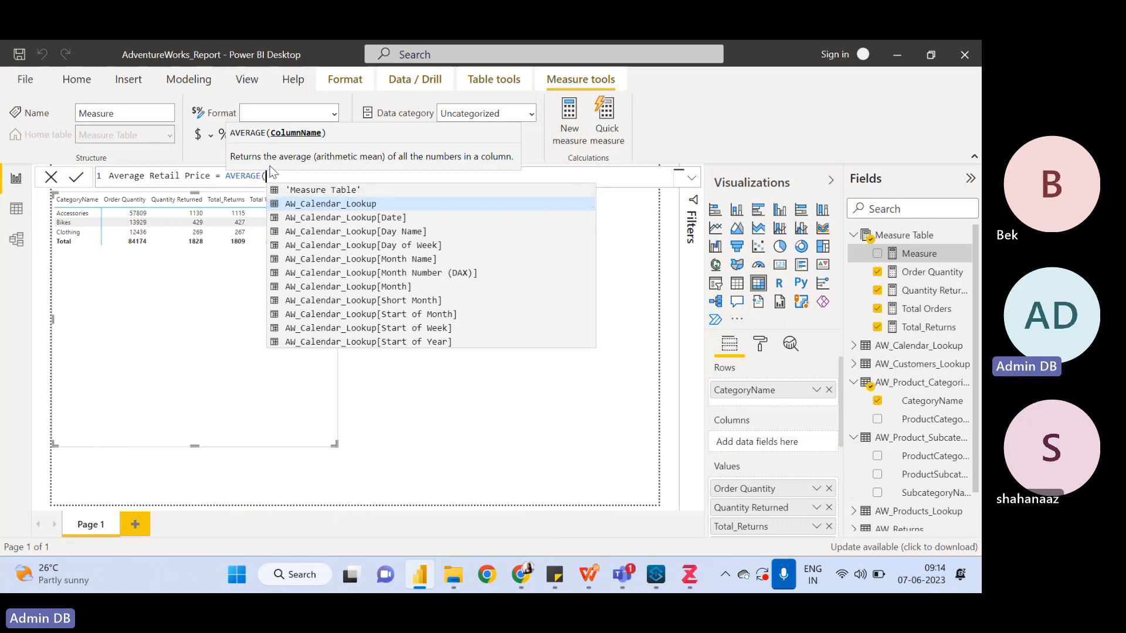
click(246, 164)
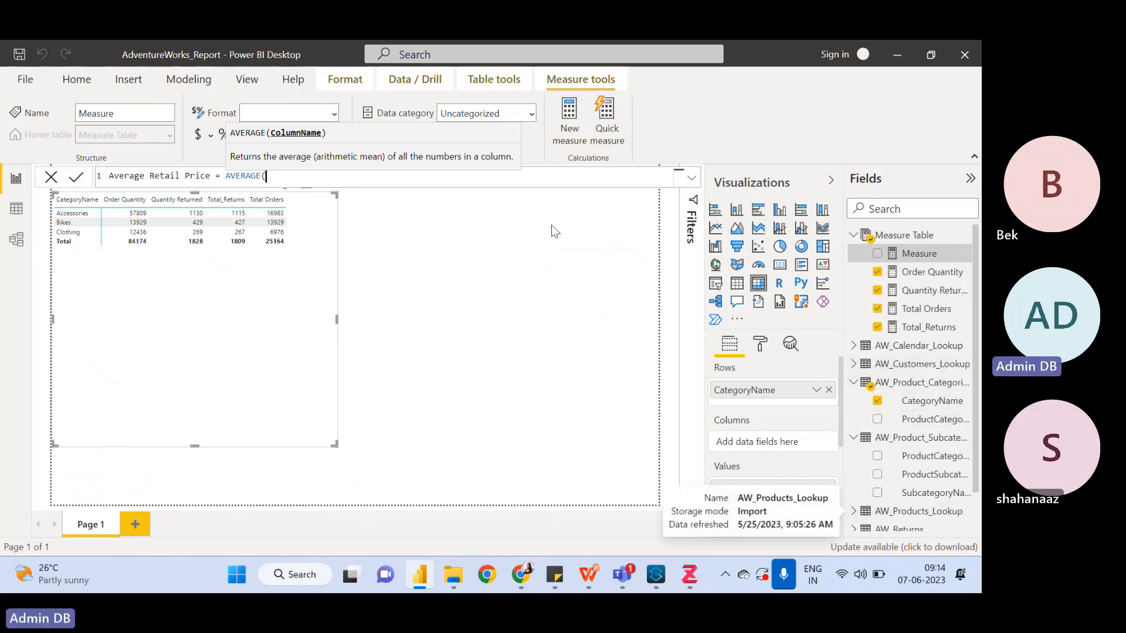
text(Produc)
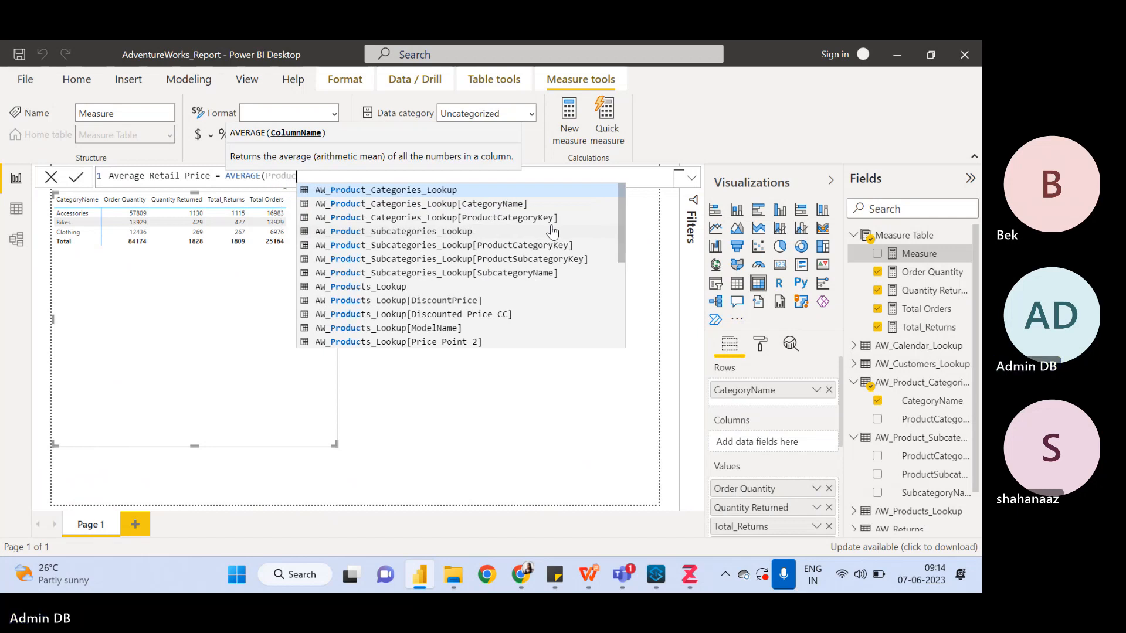
text(t)
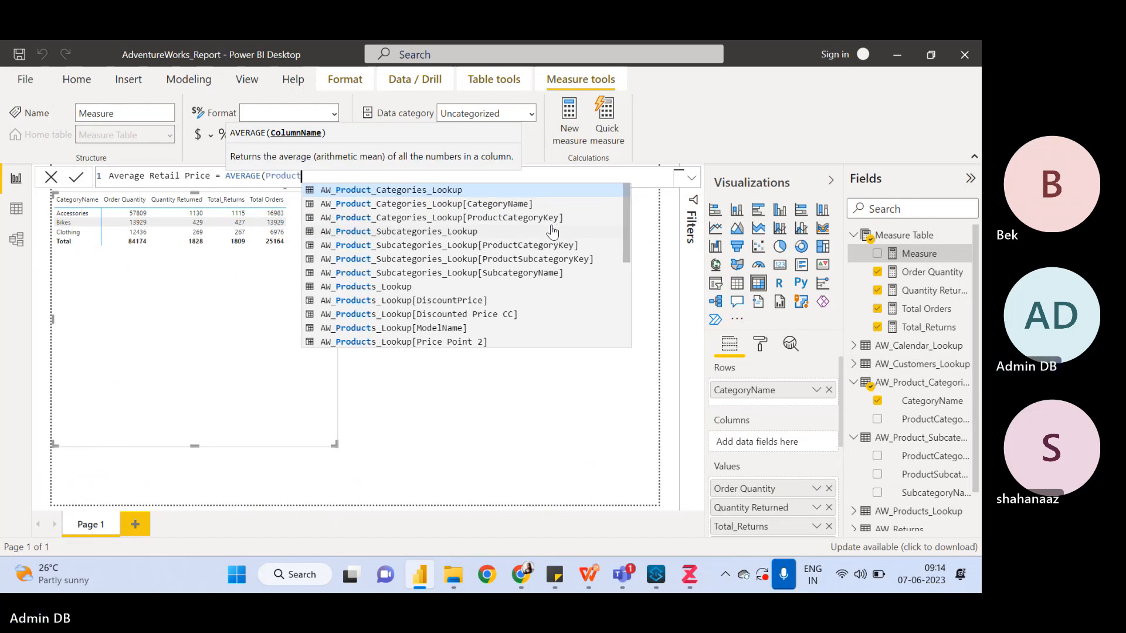
text( Pr)
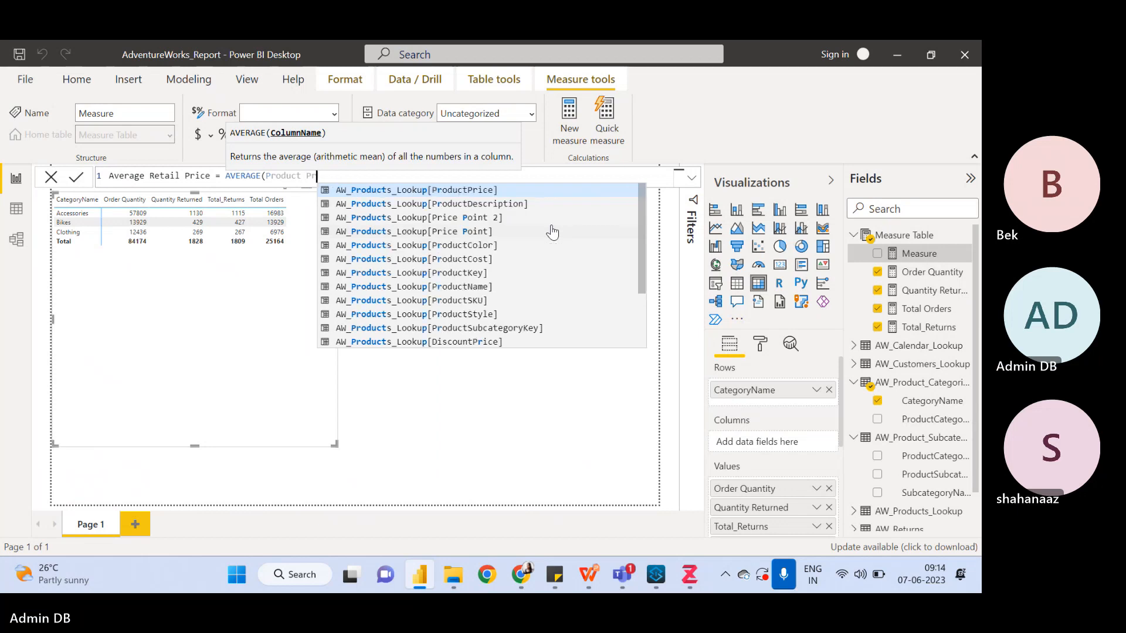
click(465, 191)
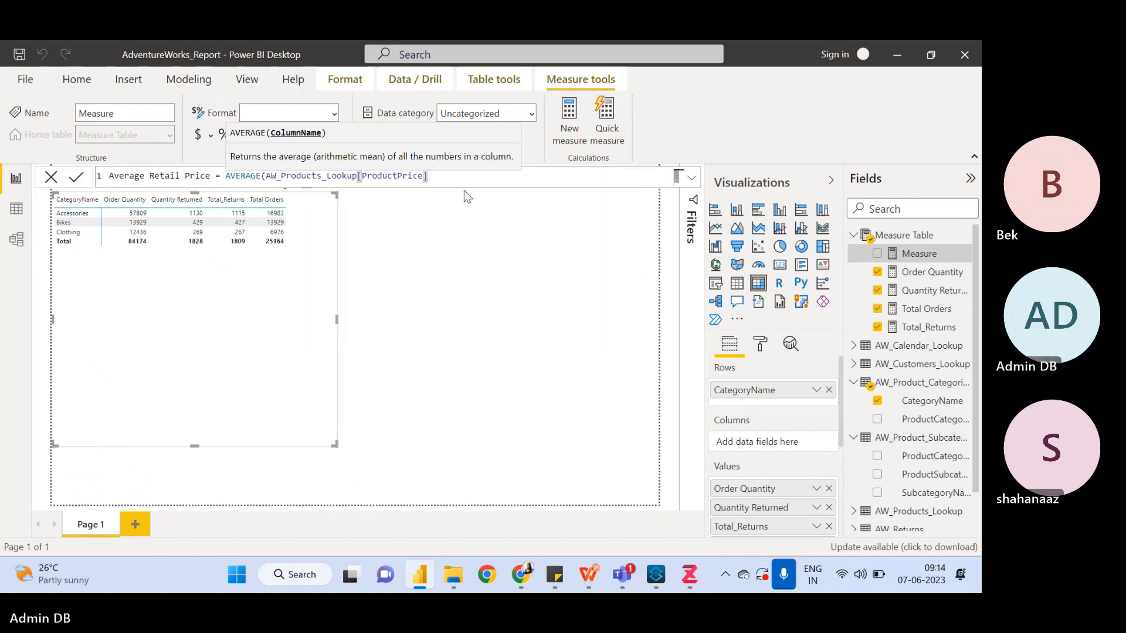
text())
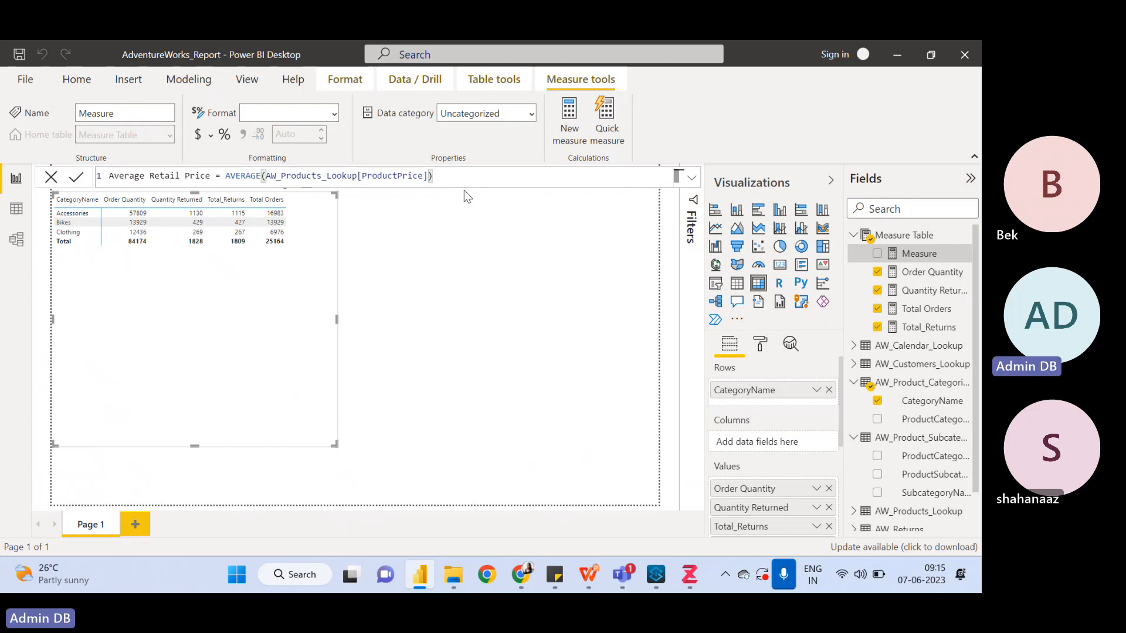
text())
key(BackSpace)
key(Return)
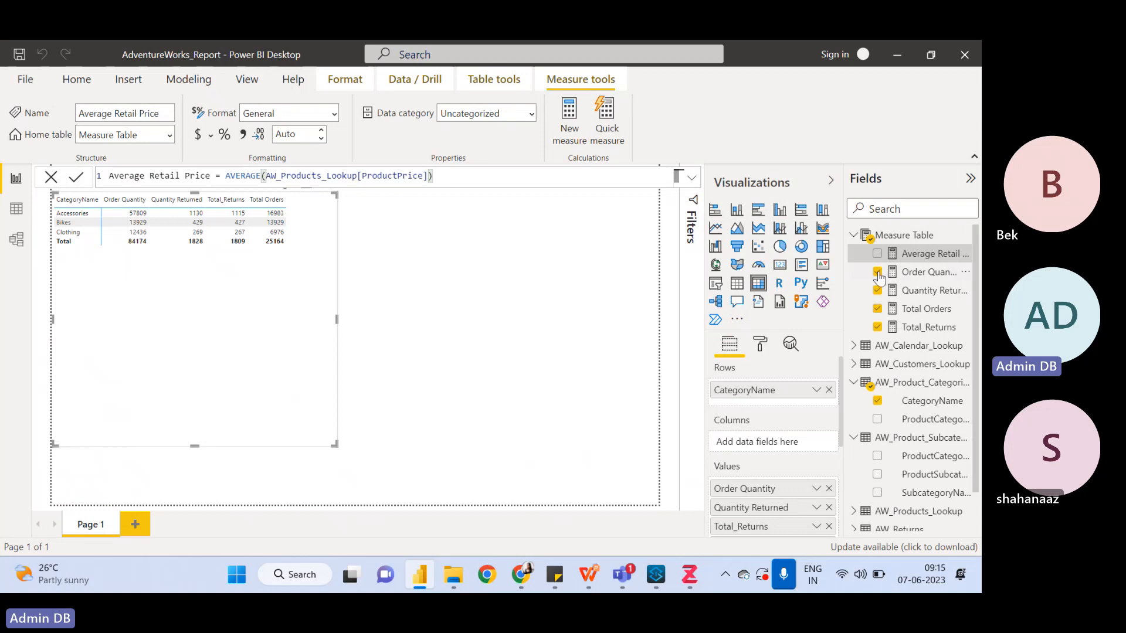
Add Average Retail Price to the category matrix's values and make the matrix wider and shorter to fit its columns
drag(917, 259, 751, 460)
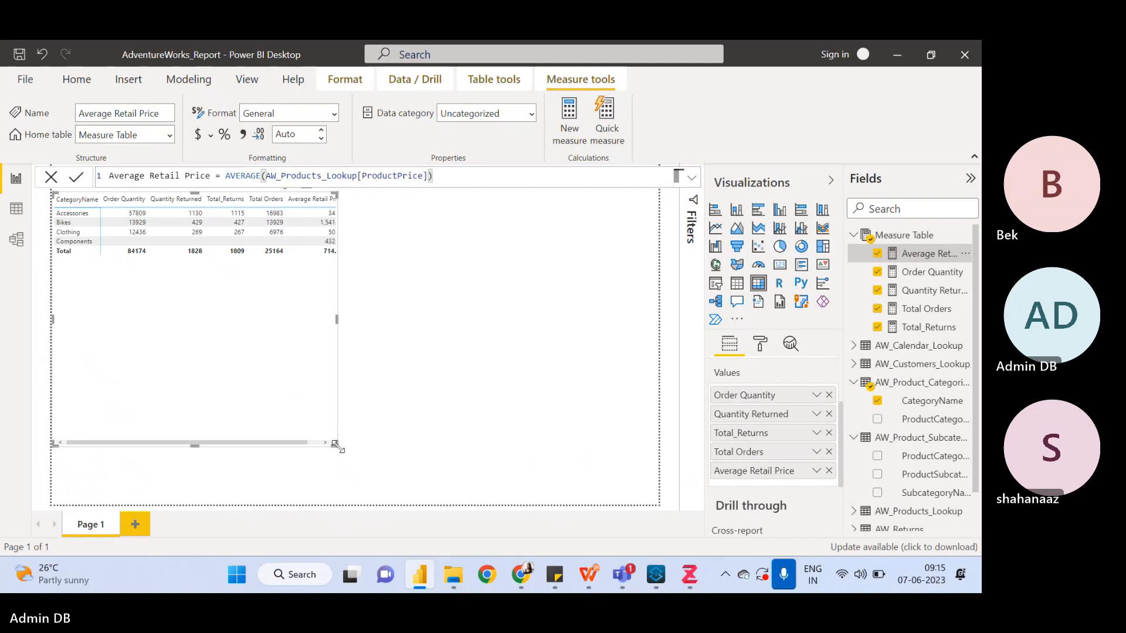
drag(337, 446, 474, 453)
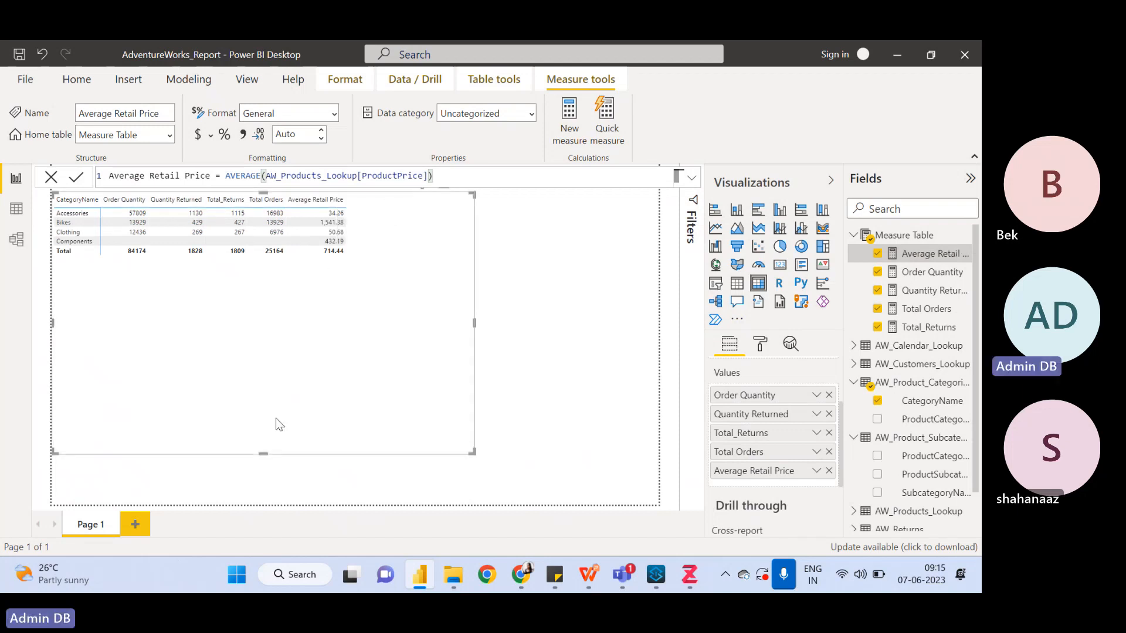
drag(259, 453, 260, 346)
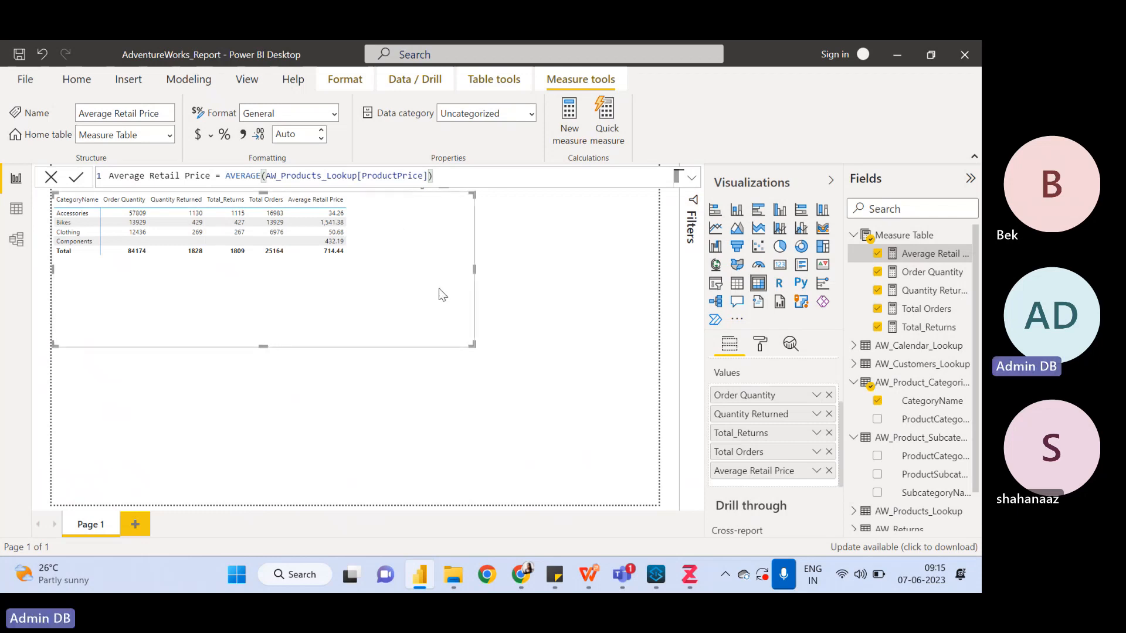
drag(474, 269, 417, 269)
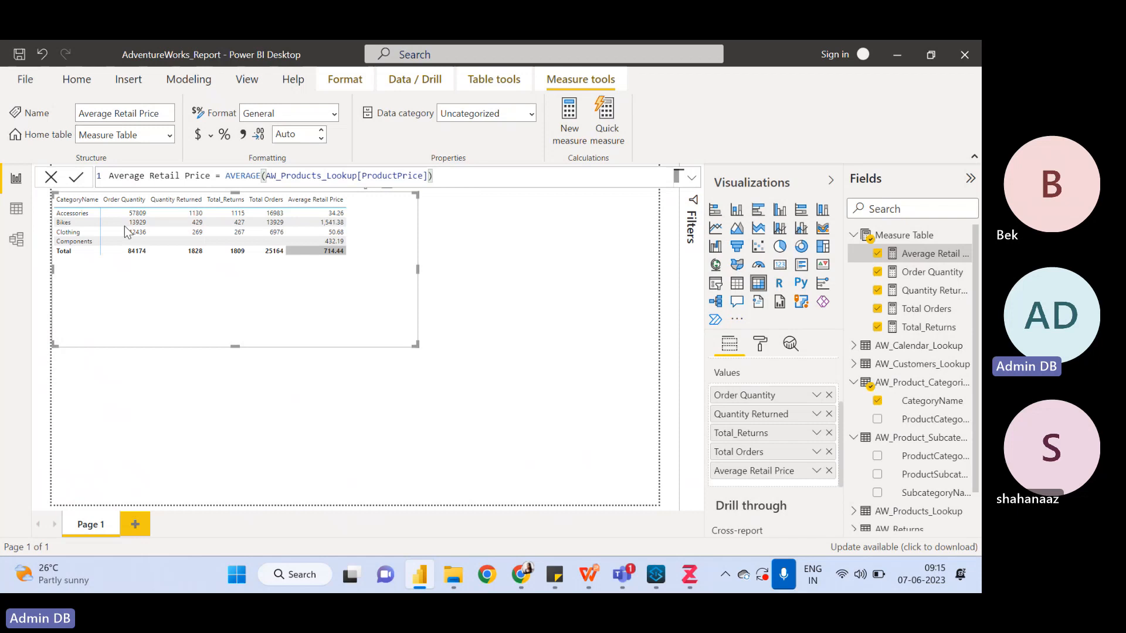
Examine the ProductPrice and ProductKey columns in the AW_Products_Lookup data
click(15, 214)
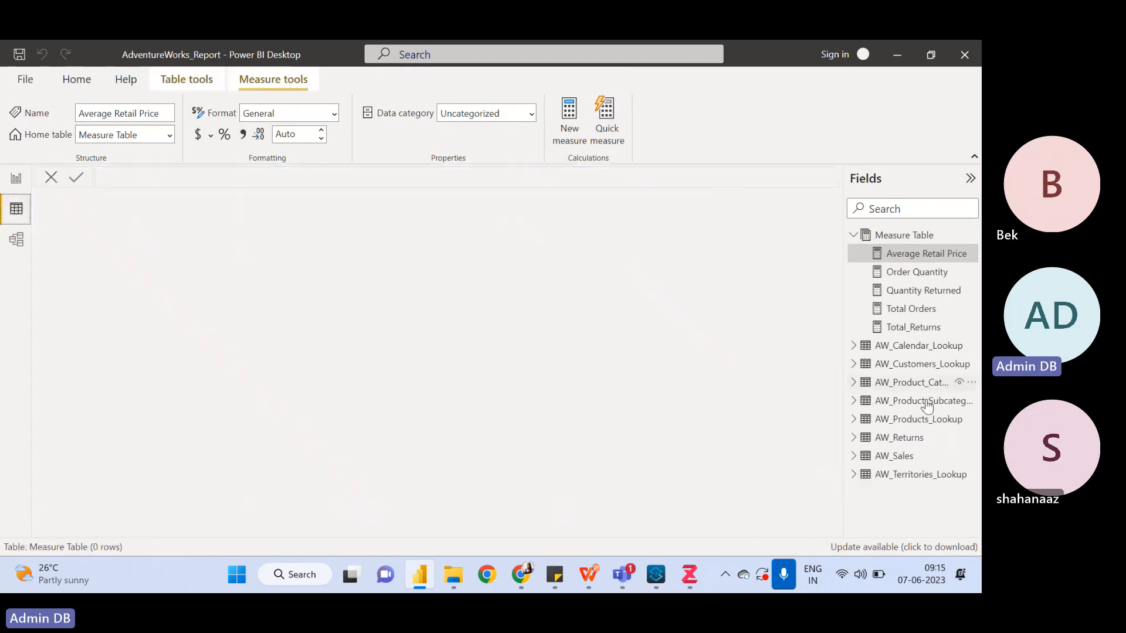
click(921, 426)
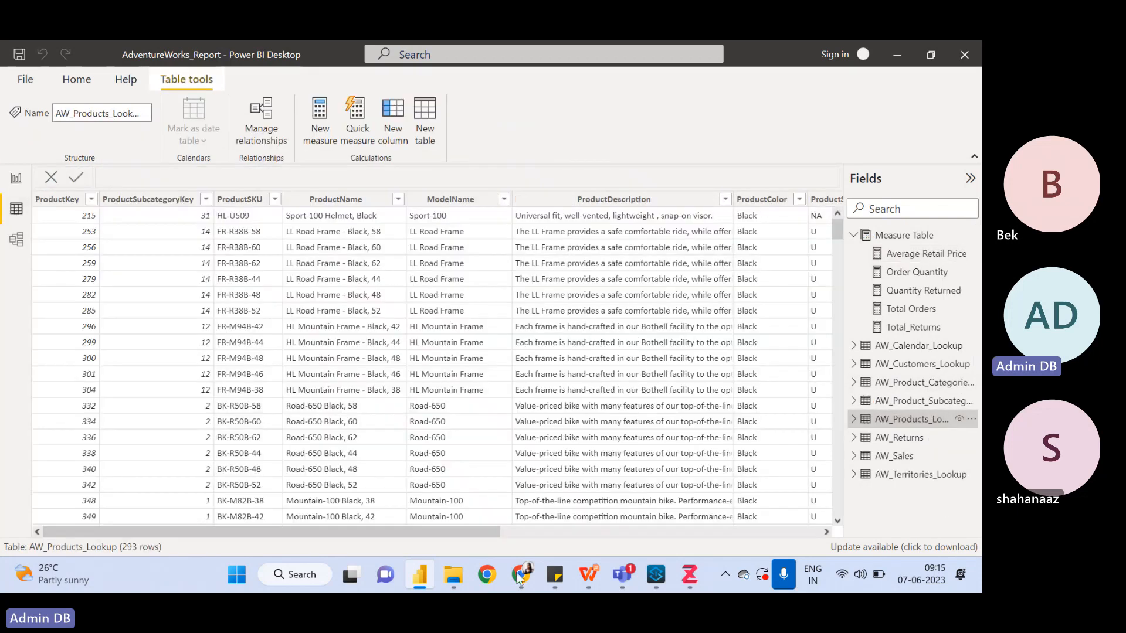
click(786, 531)
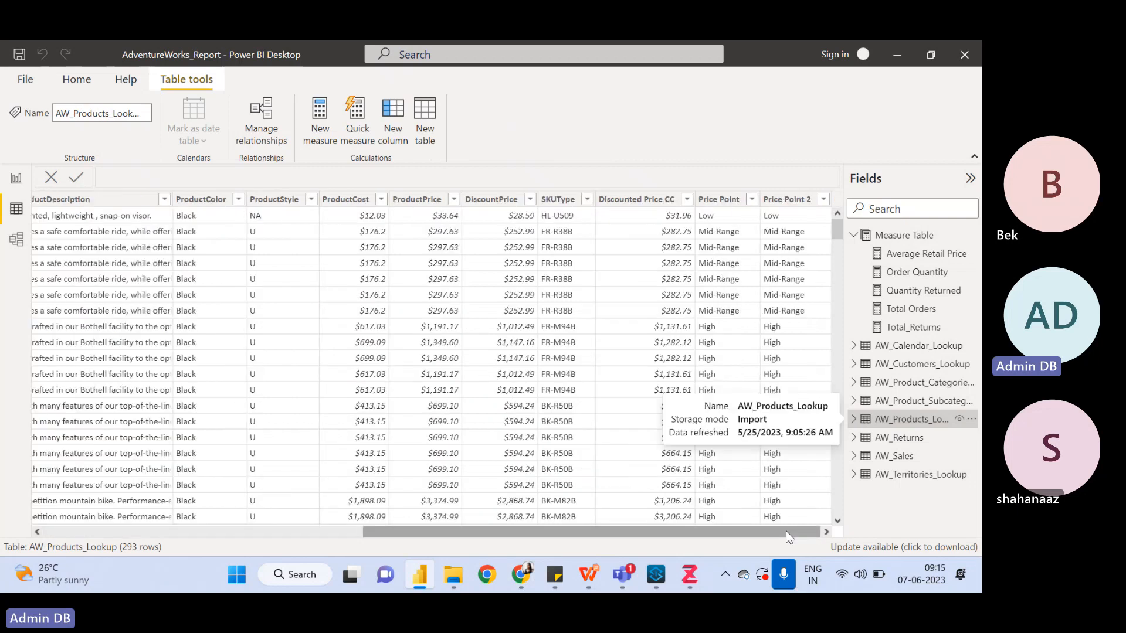
click(427, 204)
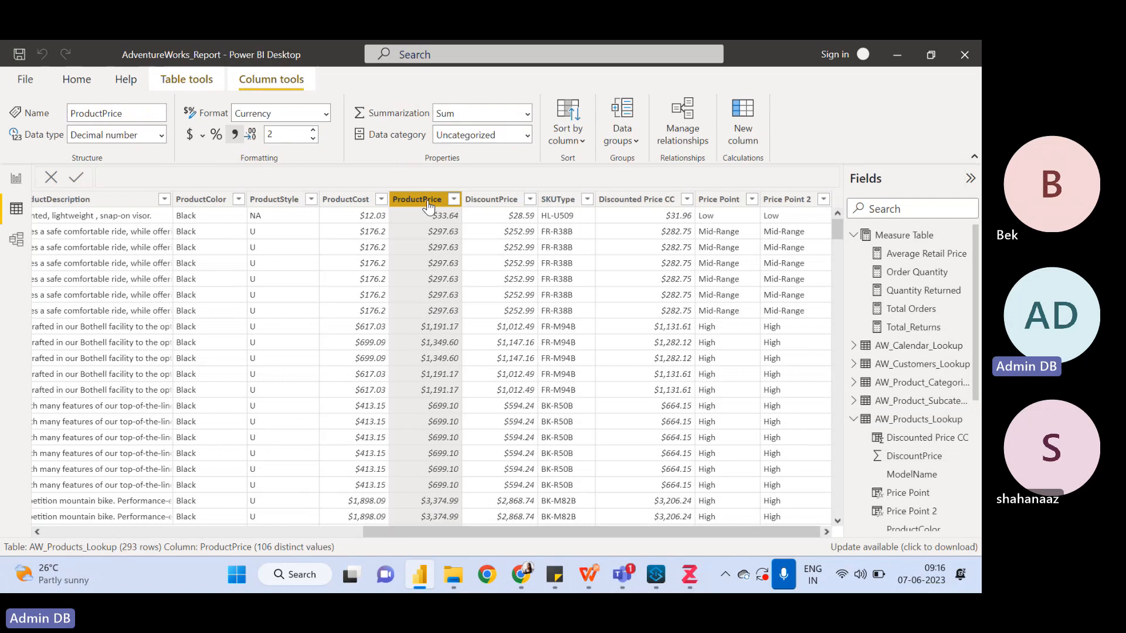
key(Home)
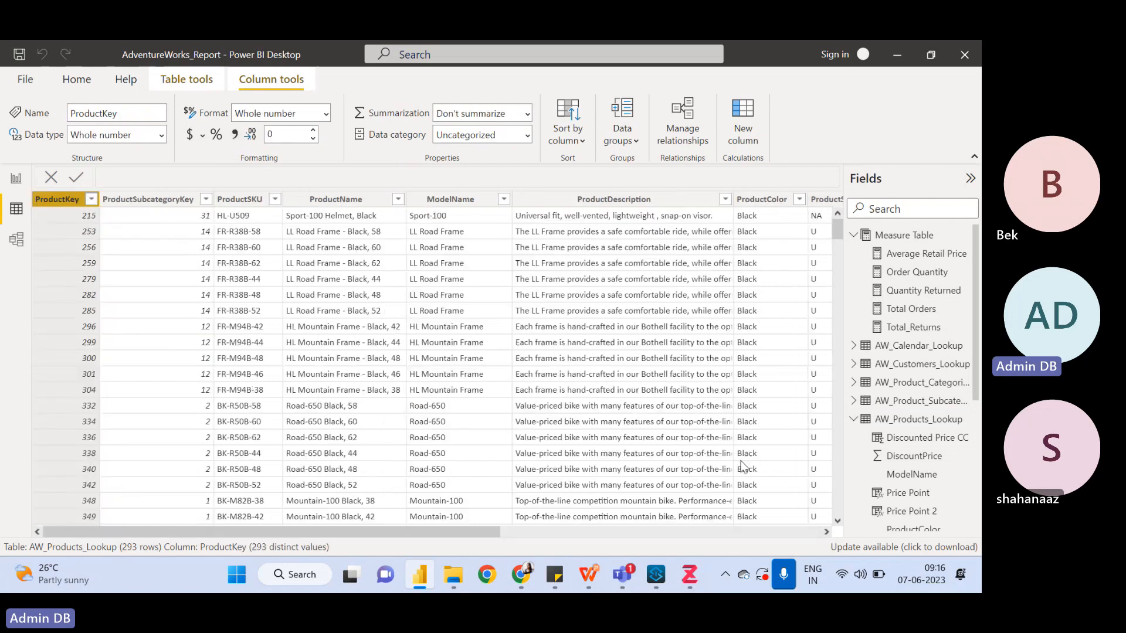
click(795, 532)
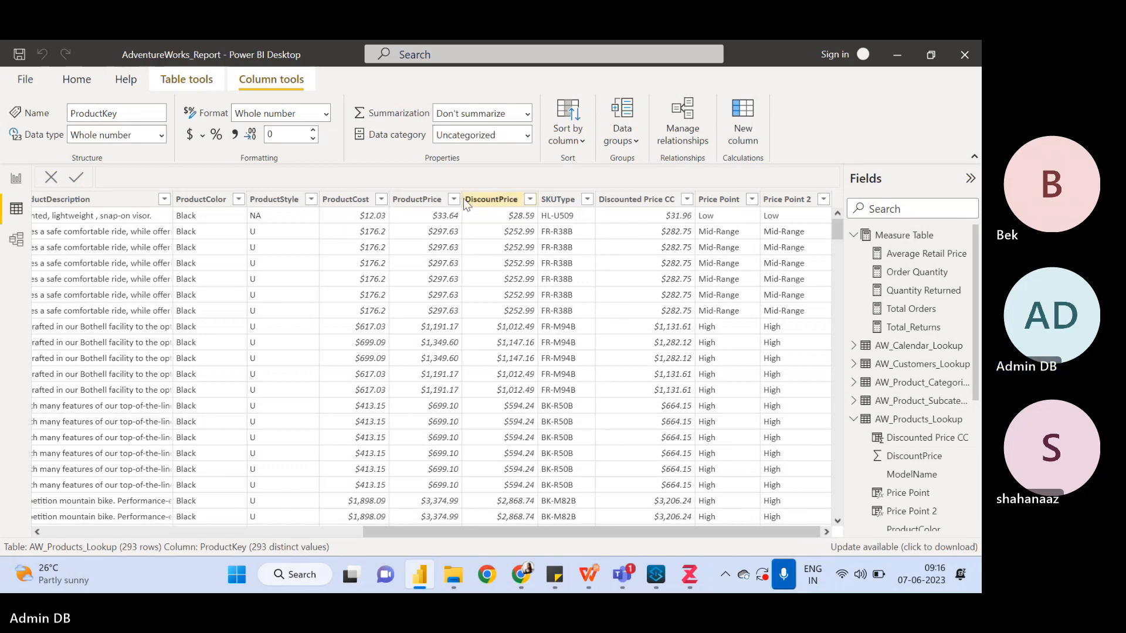
Select the ProductPrice column, then switch to Class_PPT.pptx and open slide 32 with the Qty Returned example
click(441, 203)
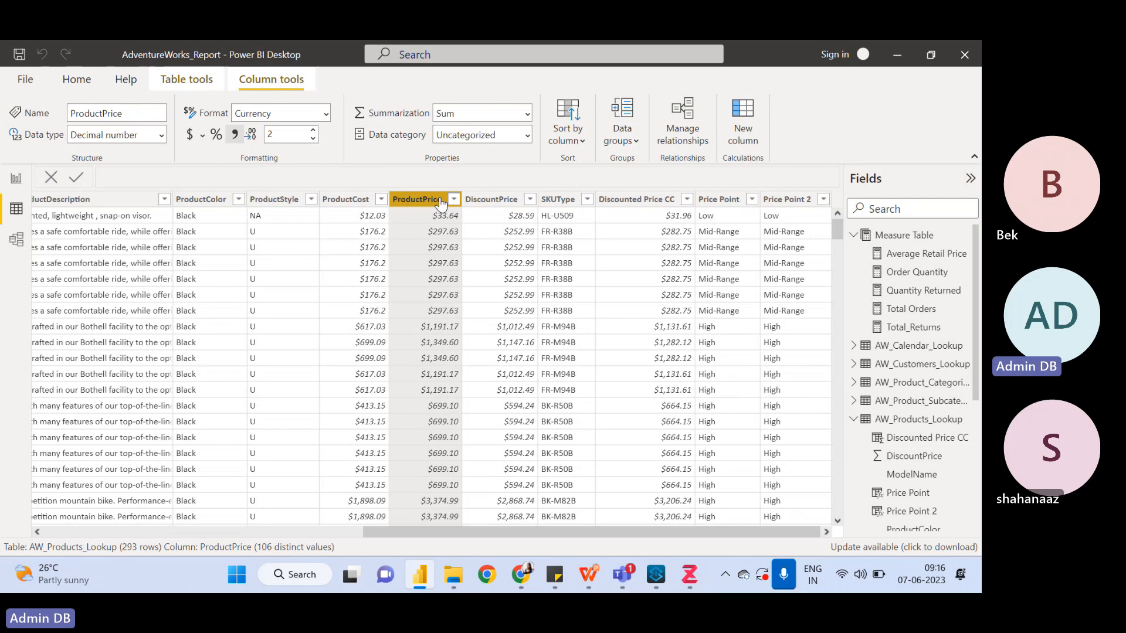
mouse_move(590, 580)
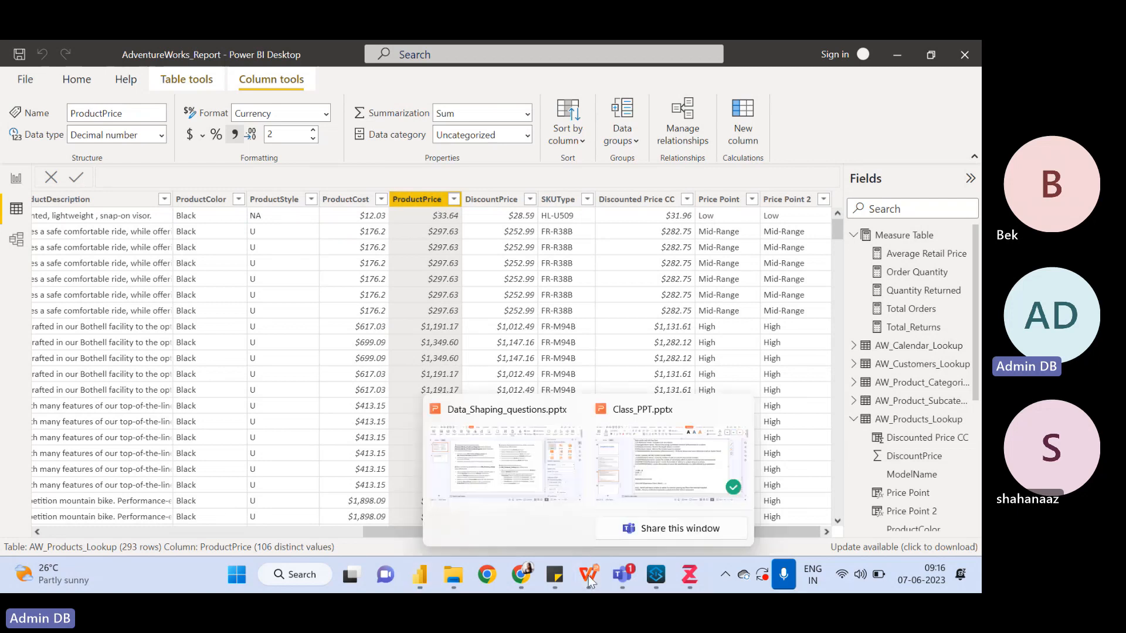
click(668, 455)
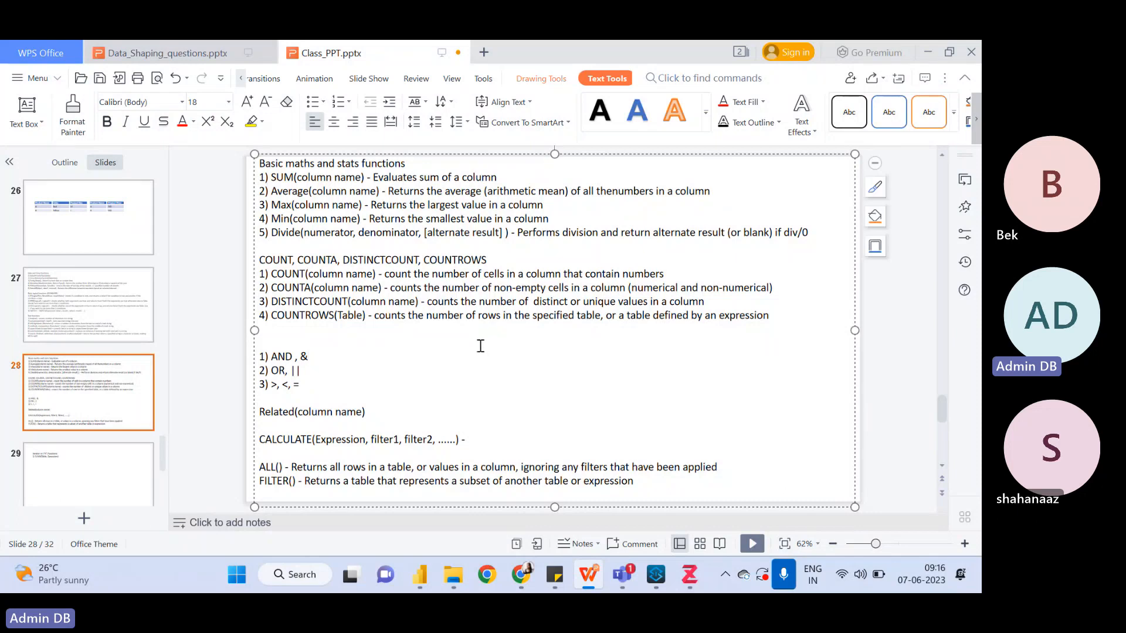
click(94, 497)
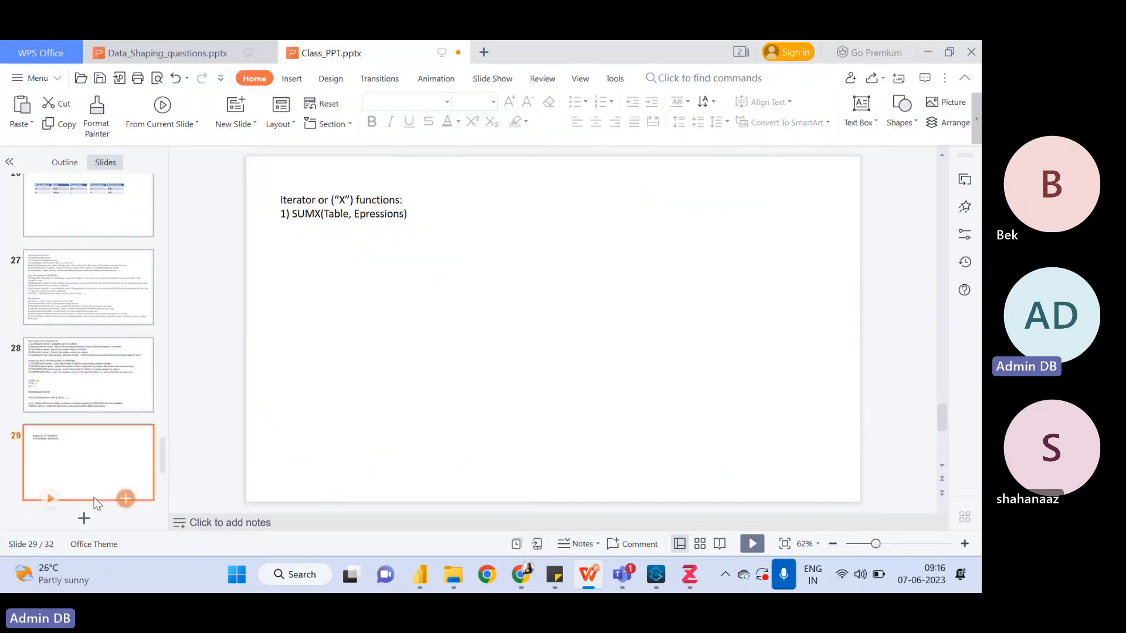
scroll(141, 451, down, 2)
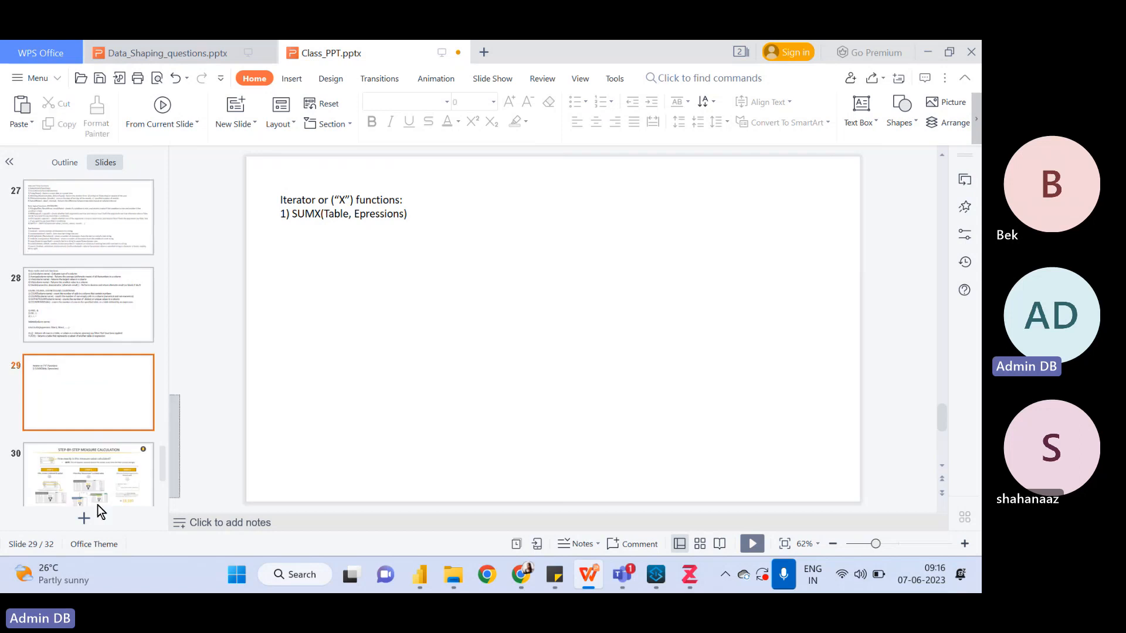
scroll(163, 468, down, 3)
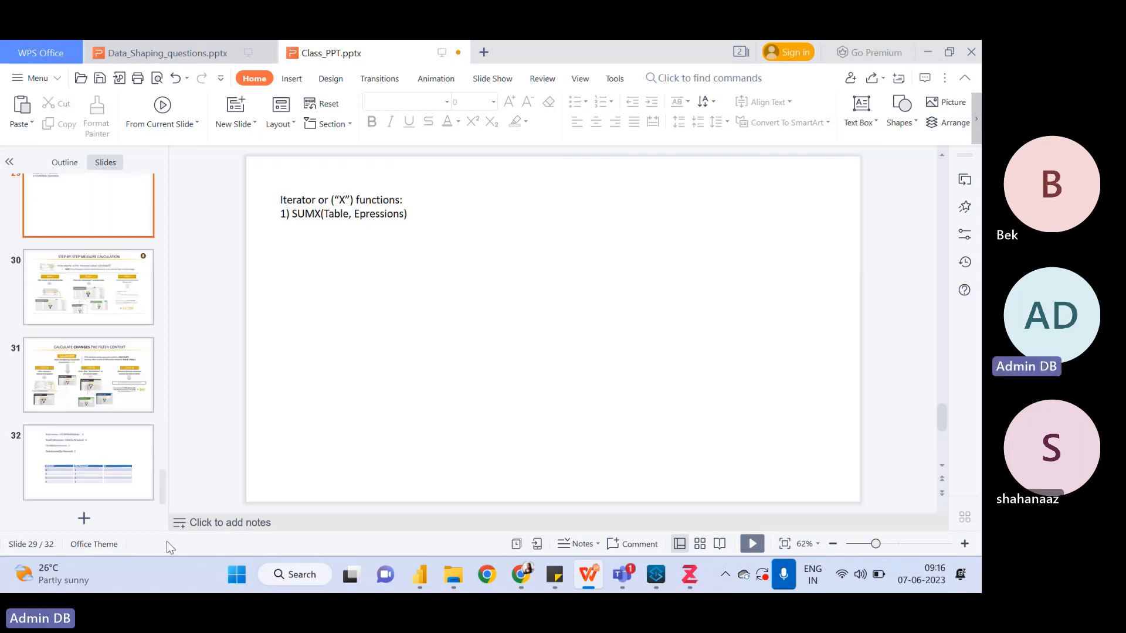
click(88, 463)
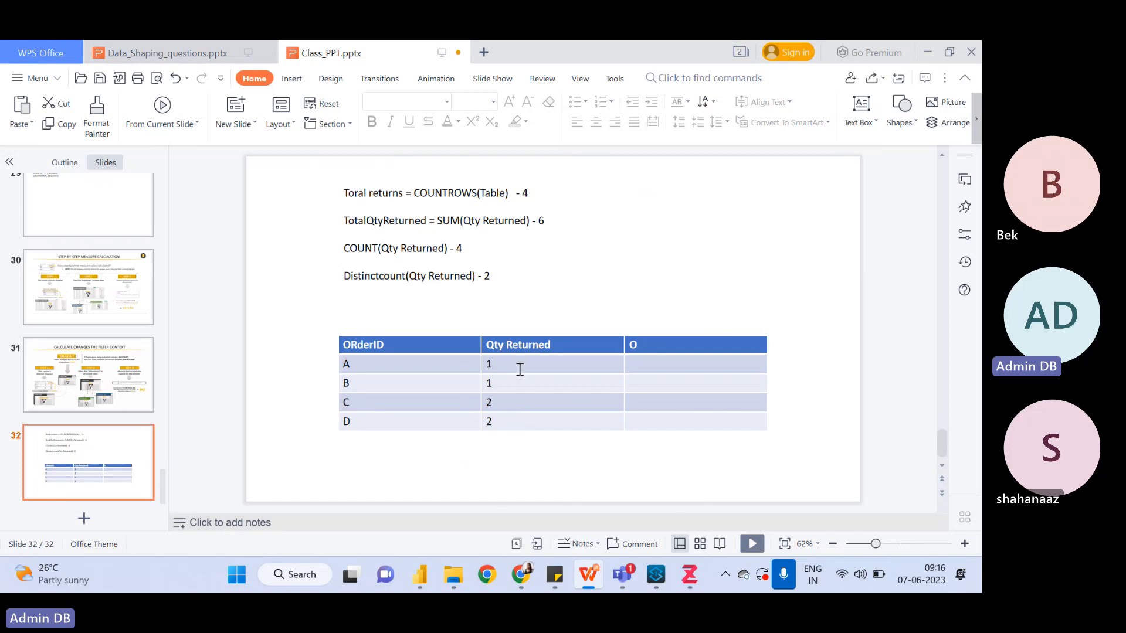
Add the line "Average(Qty Returned)" beneath the Distinctcount formula in the slide's formula list
click(508, 276)
key(Return)
key(Return)
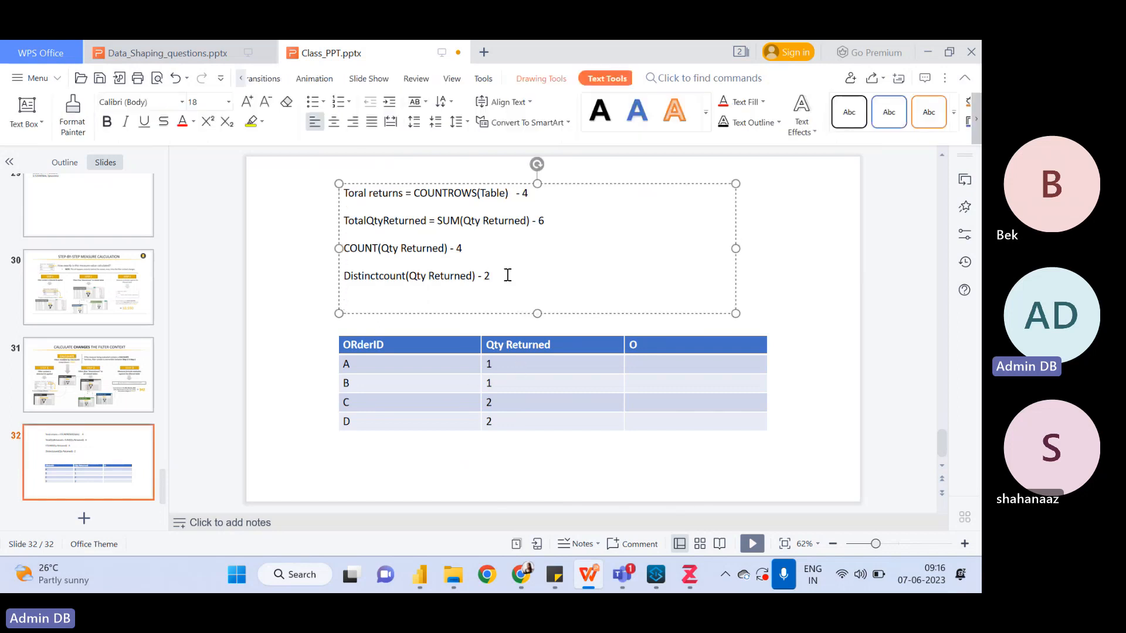
text(Average)
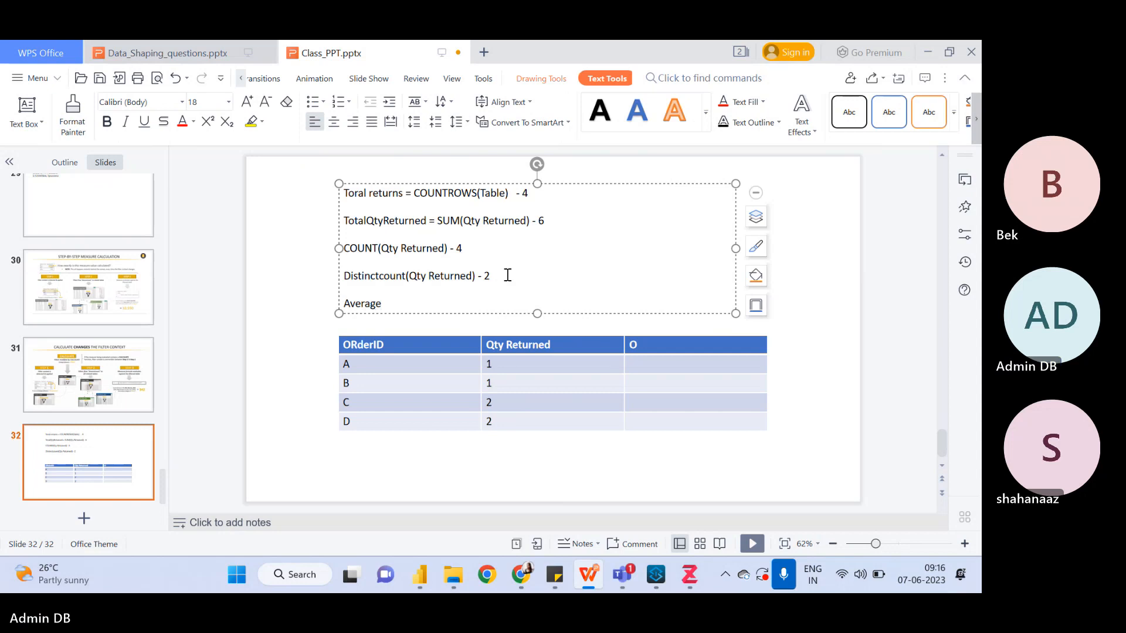
text((Qty R)
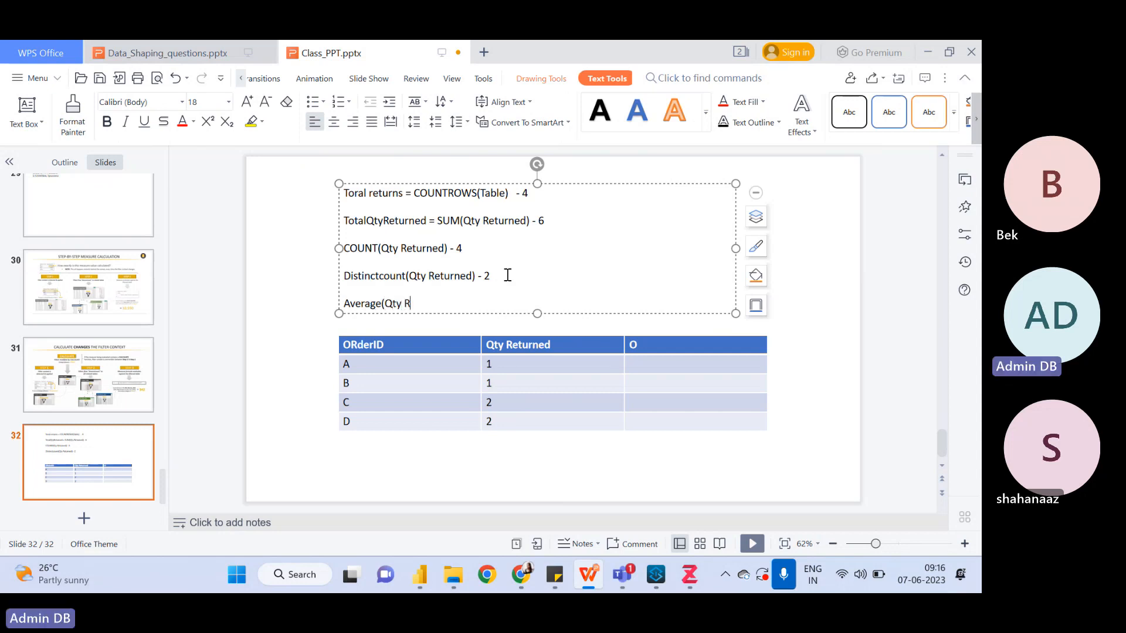
text(eturned))
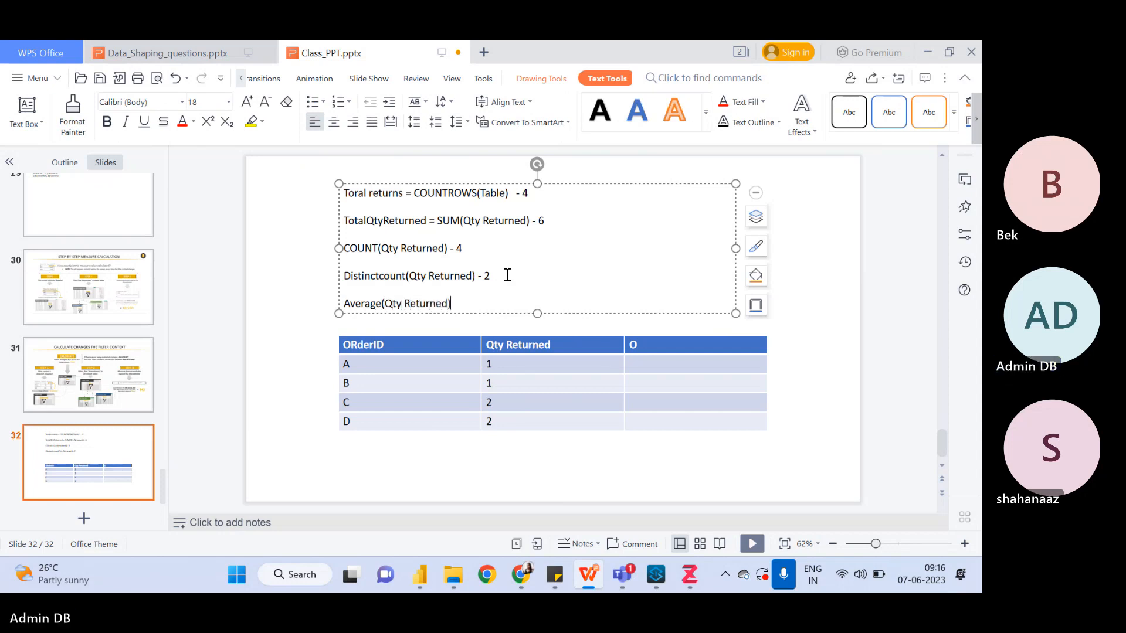
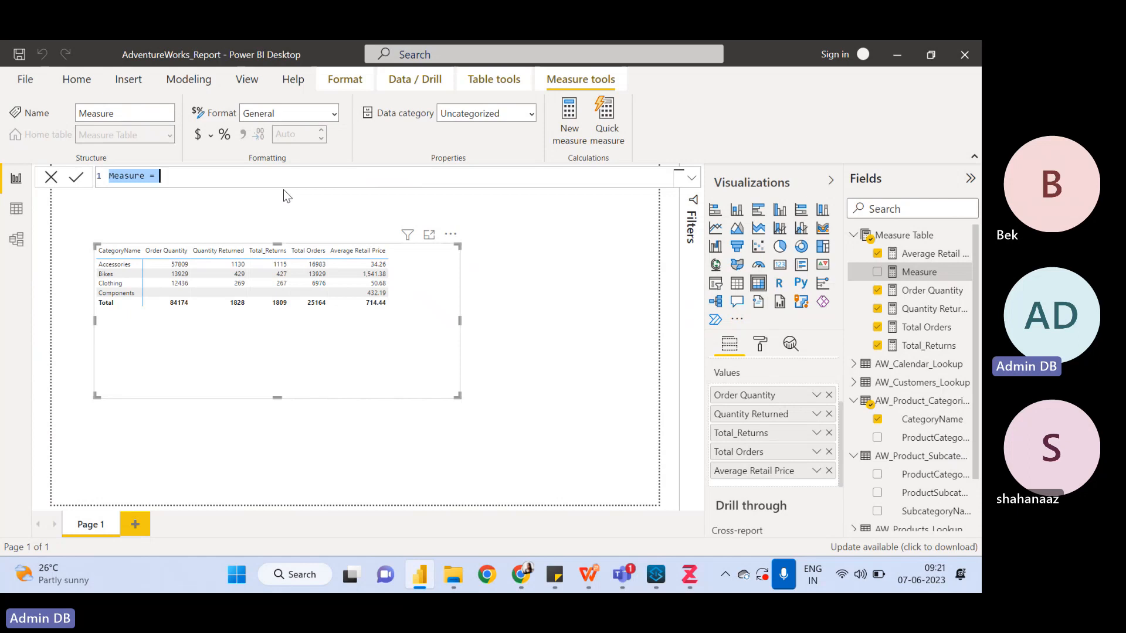
Define the new measure as Return Rate = [Quantity Returned]/[Order Quantity] and add it to the category matrix's values
text(Return Rate )
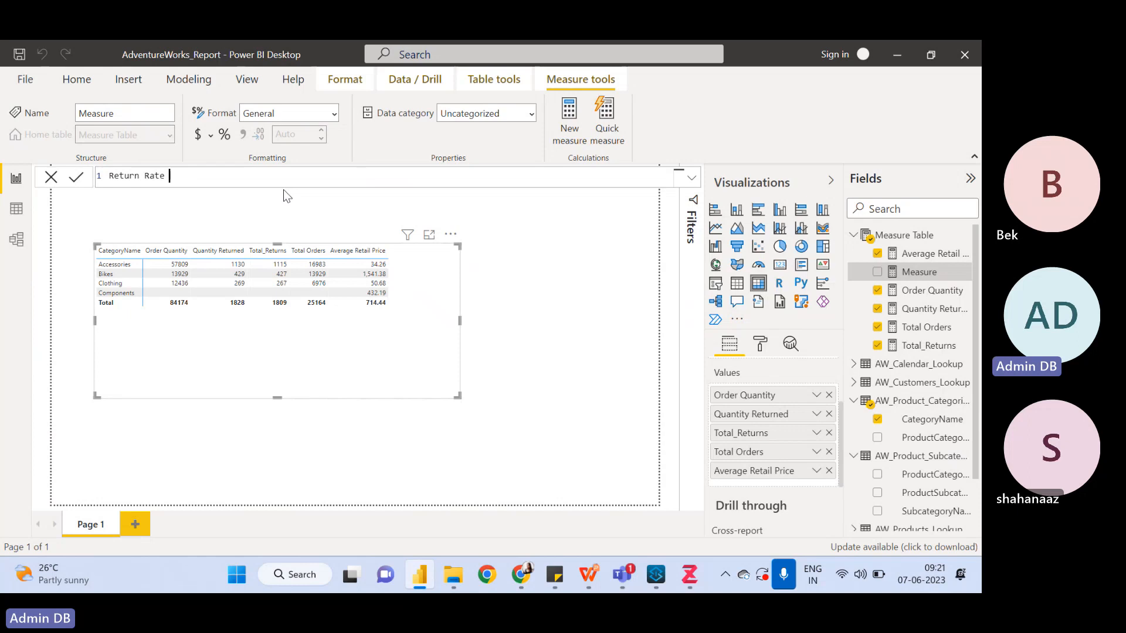
text(=)
text(Qty)
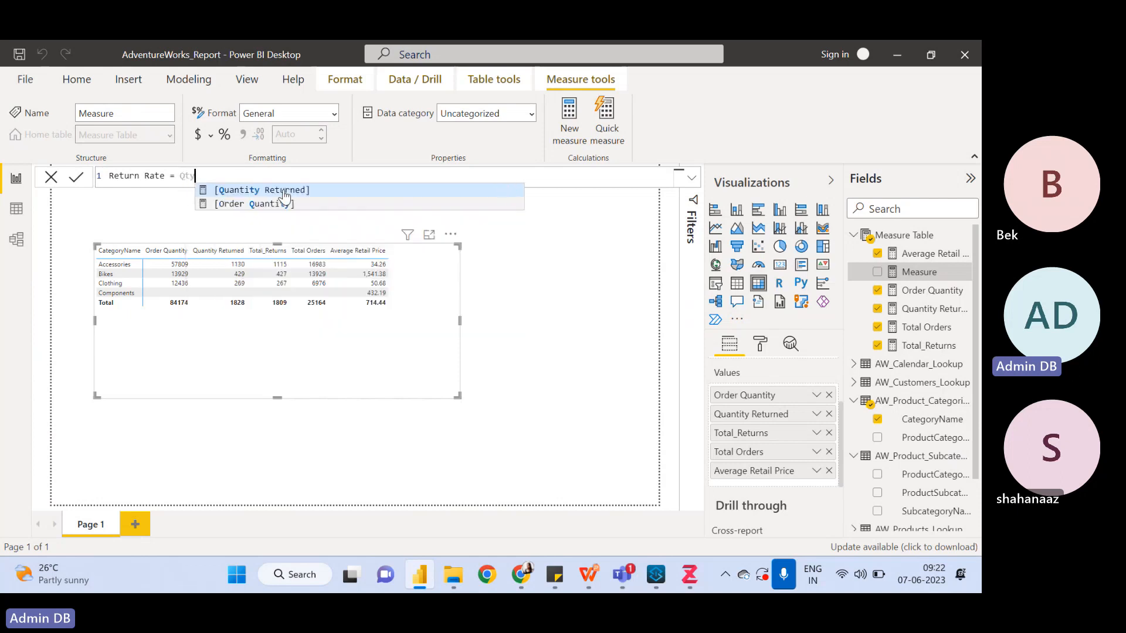
click(275, 194)
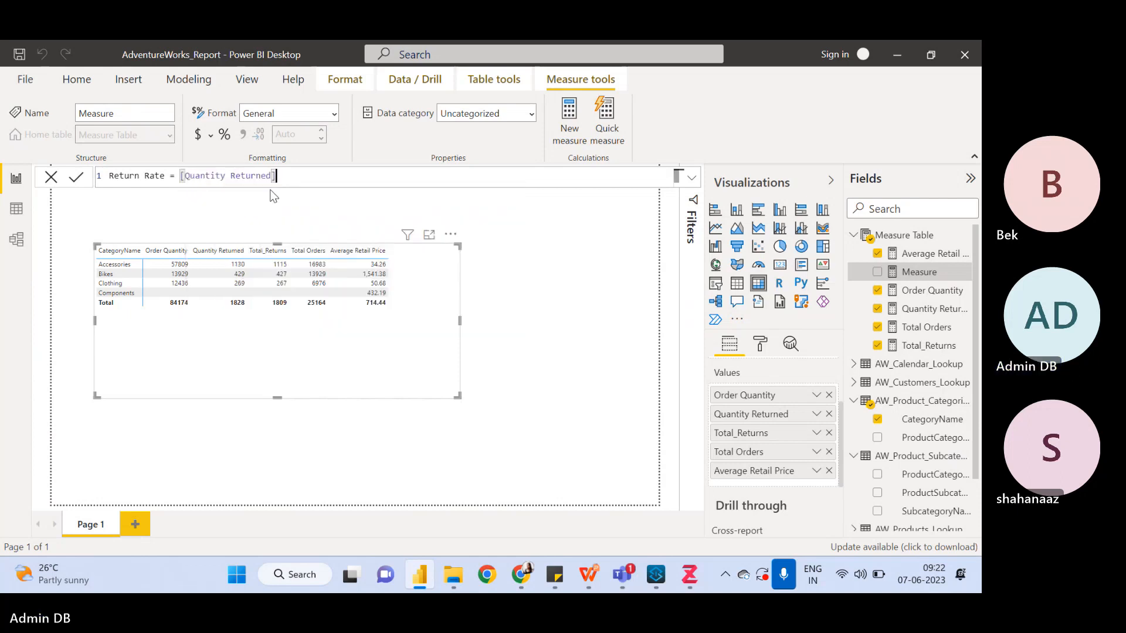
text(/)
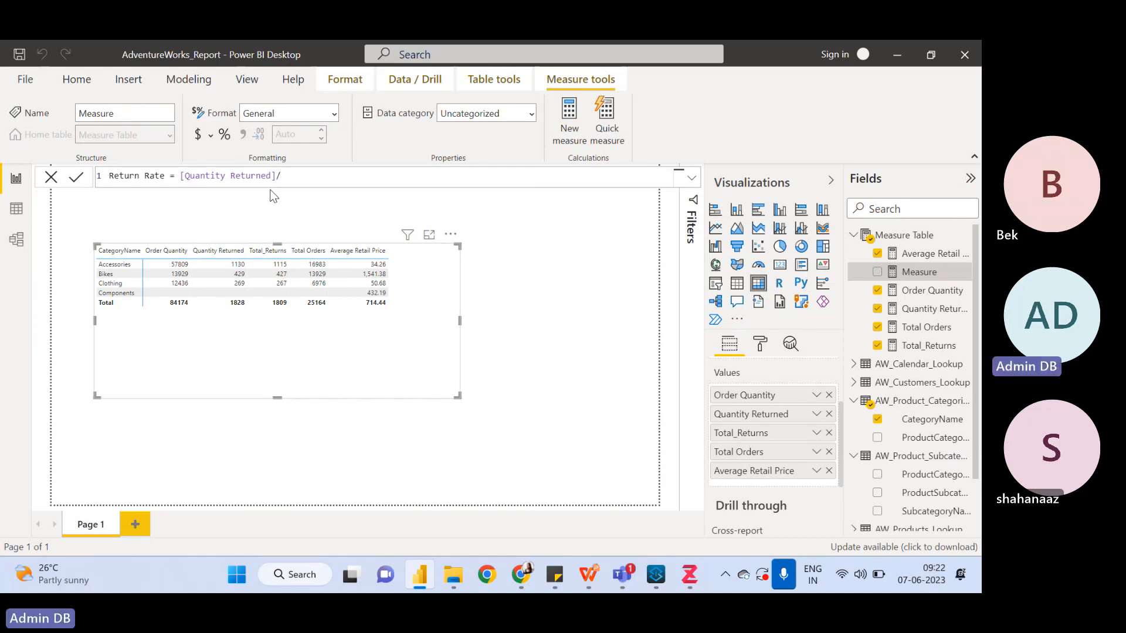
text(Order)
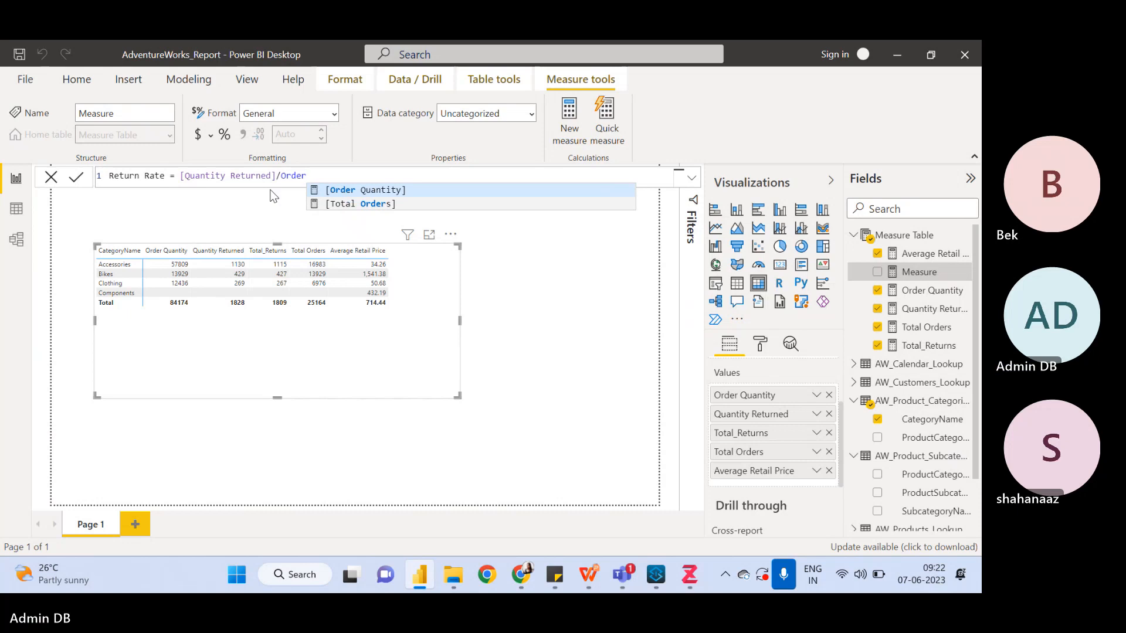
key(Tab)
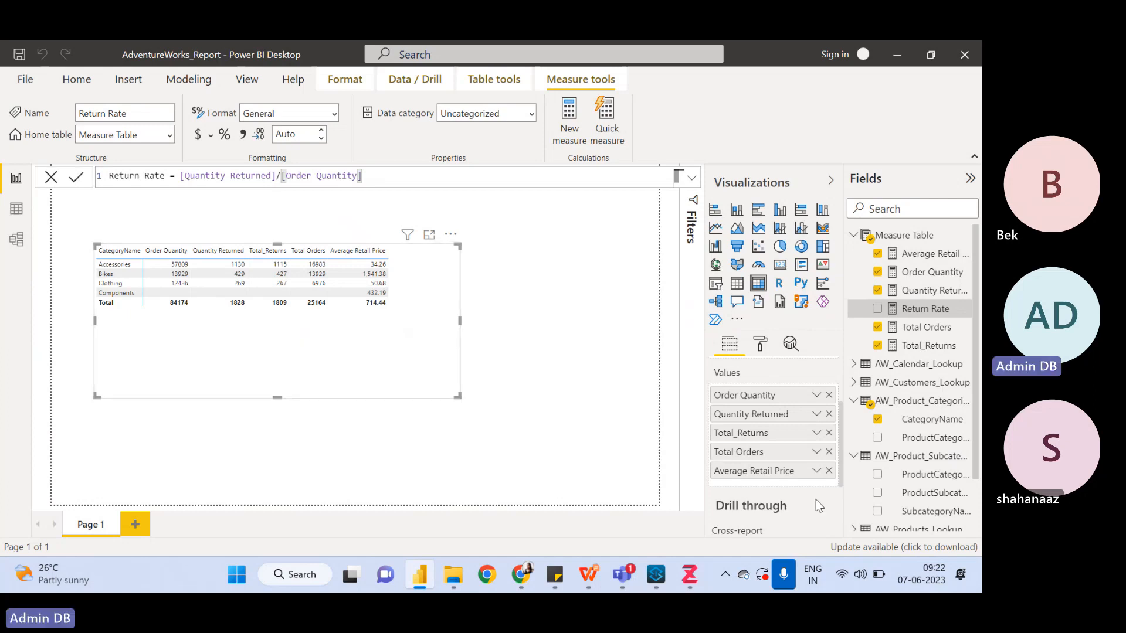
drag(916, 314, 769, 487)
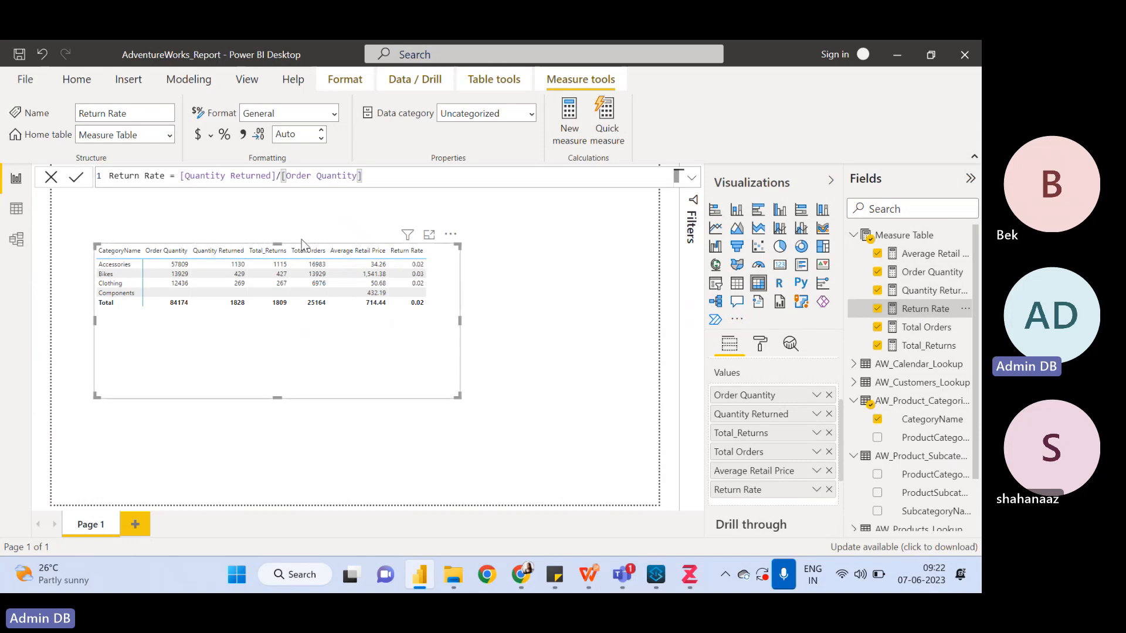
Rewrite the Return Rate formula as DIVIDE([Quantity Returned],[Order Quantity]) and commit it
click(281, 176)
key(BackSpace)
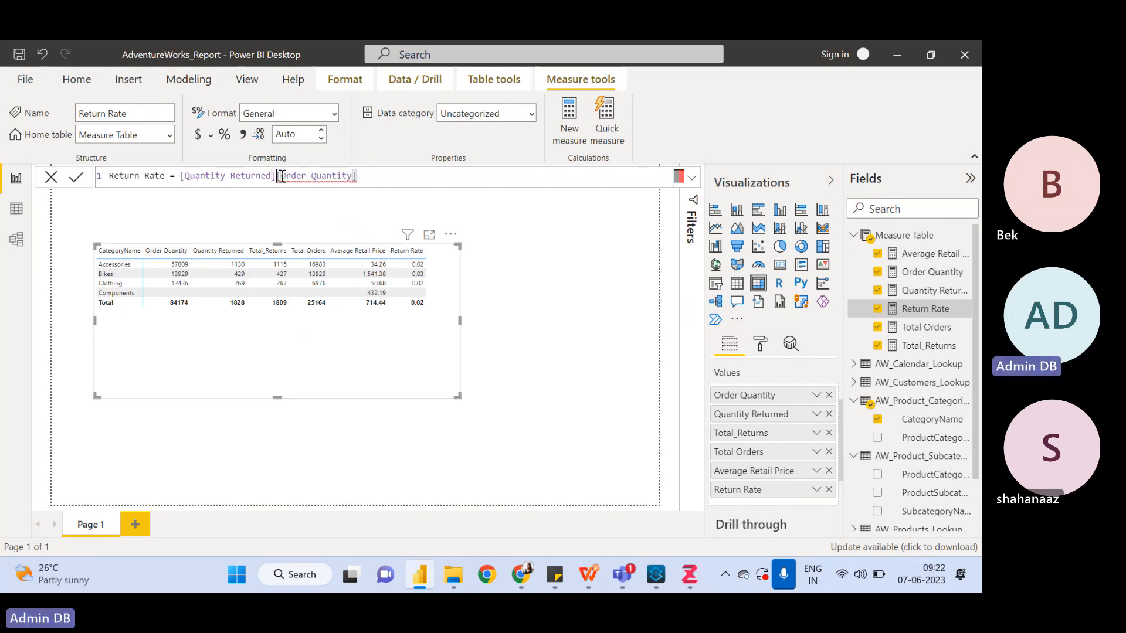
text(,)
click(181, 176)
text(Divide)
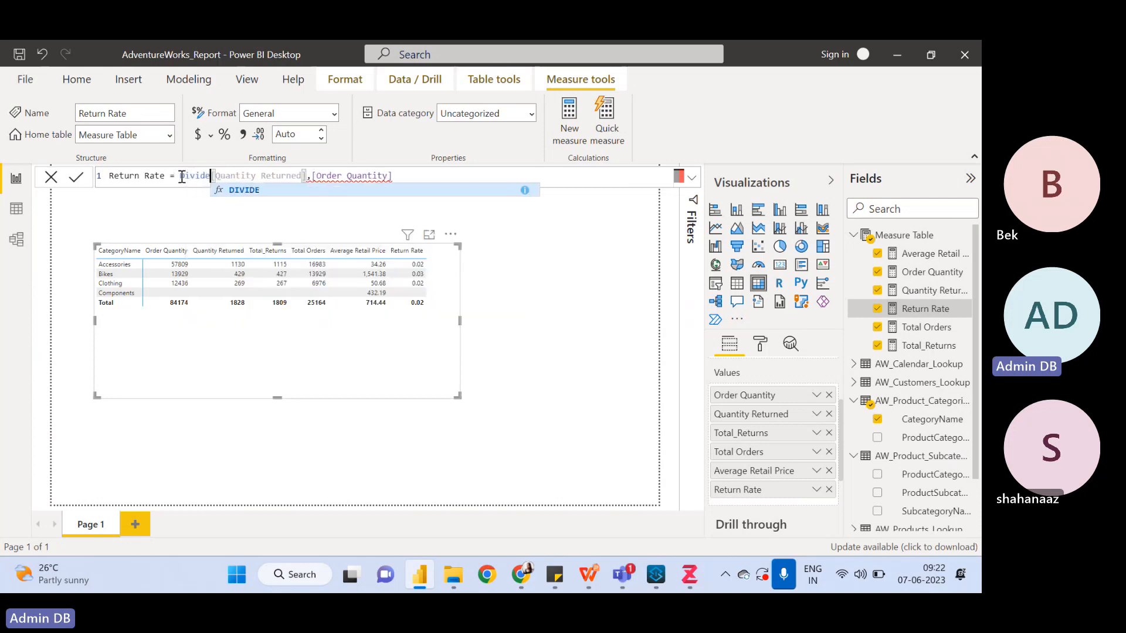
key(Tab)
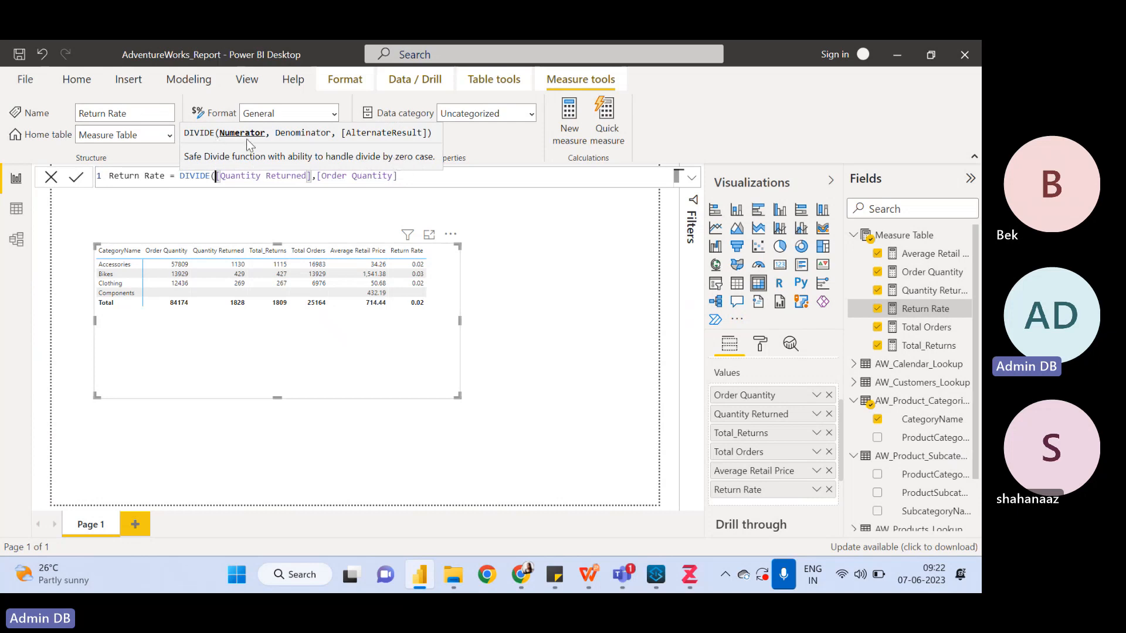
click(418, 181)
text())
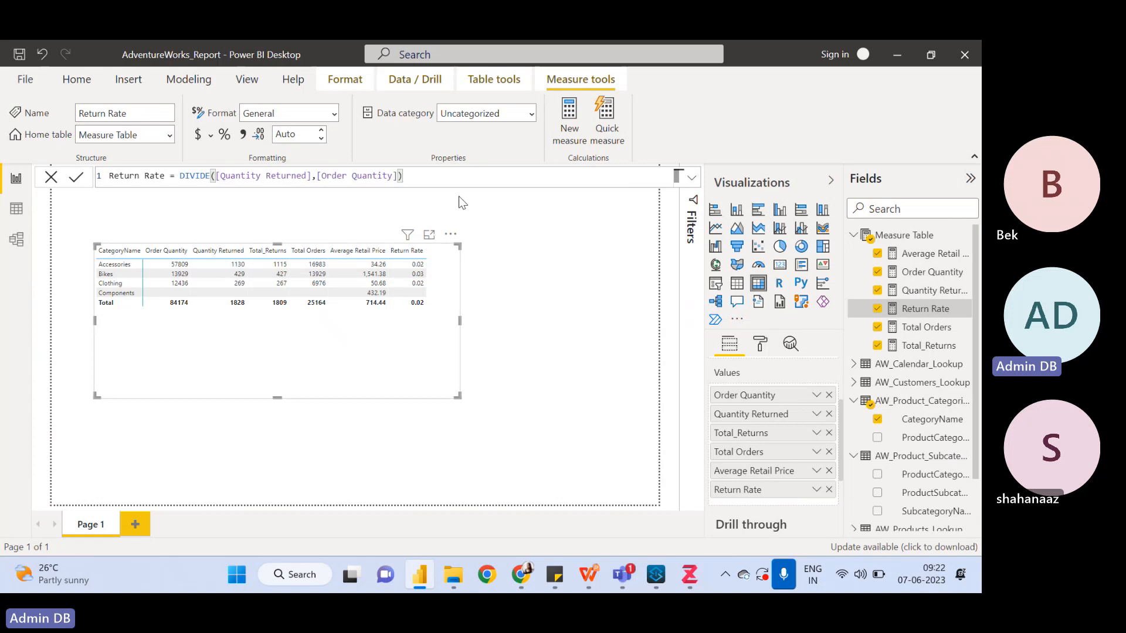
key(Return)
Switch to Class_PPT.pptx, move the basic maths and stats functions slide to the end, and compare it with the Qty Returned example slide
mouse_move(589, 576)
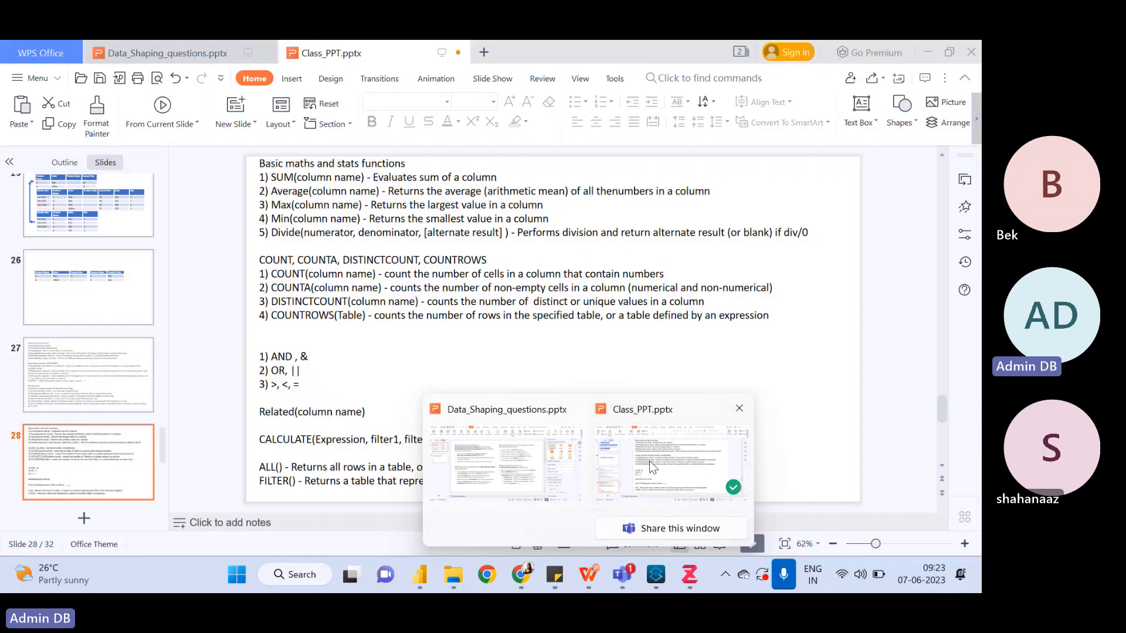
click(649, 461)
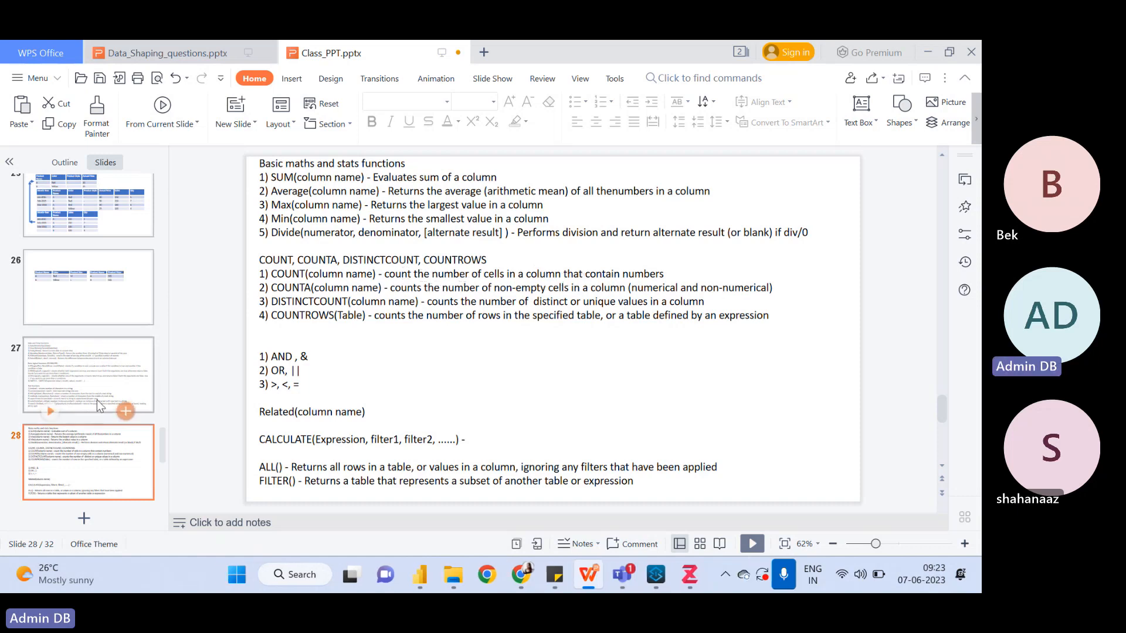
drag(97, 399, 103, 481)
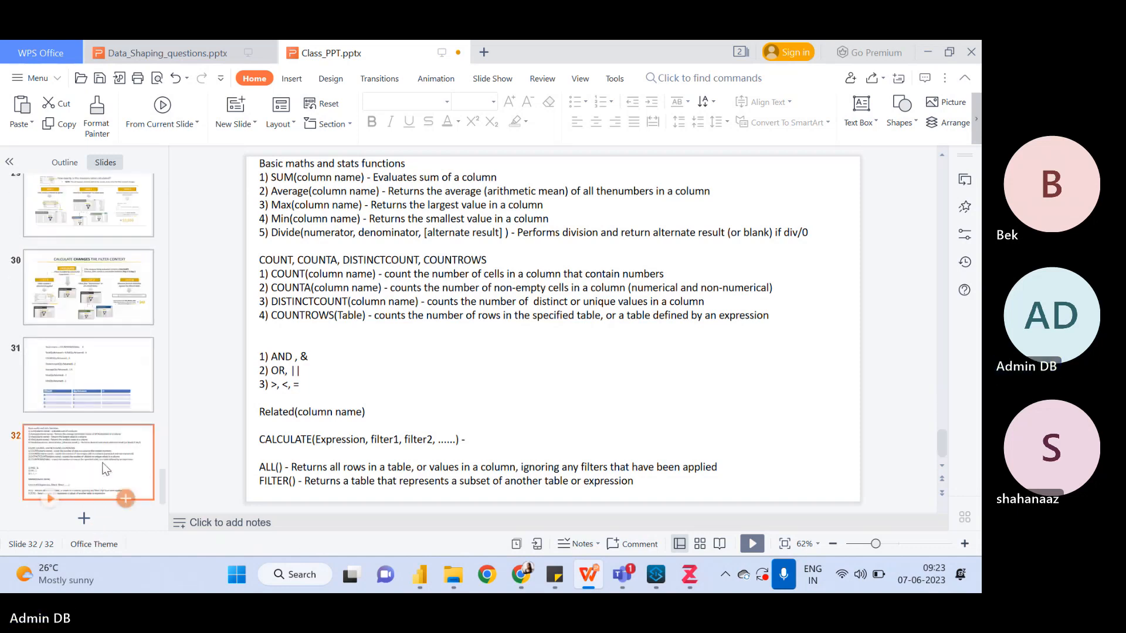
click(86, 397)
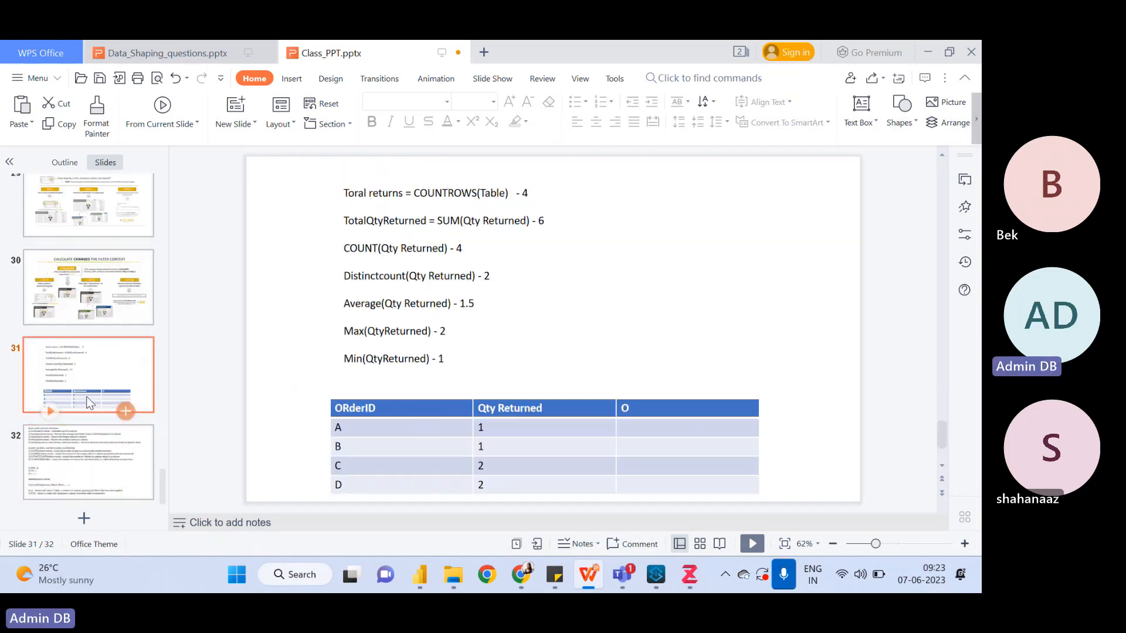
click(95, 444)
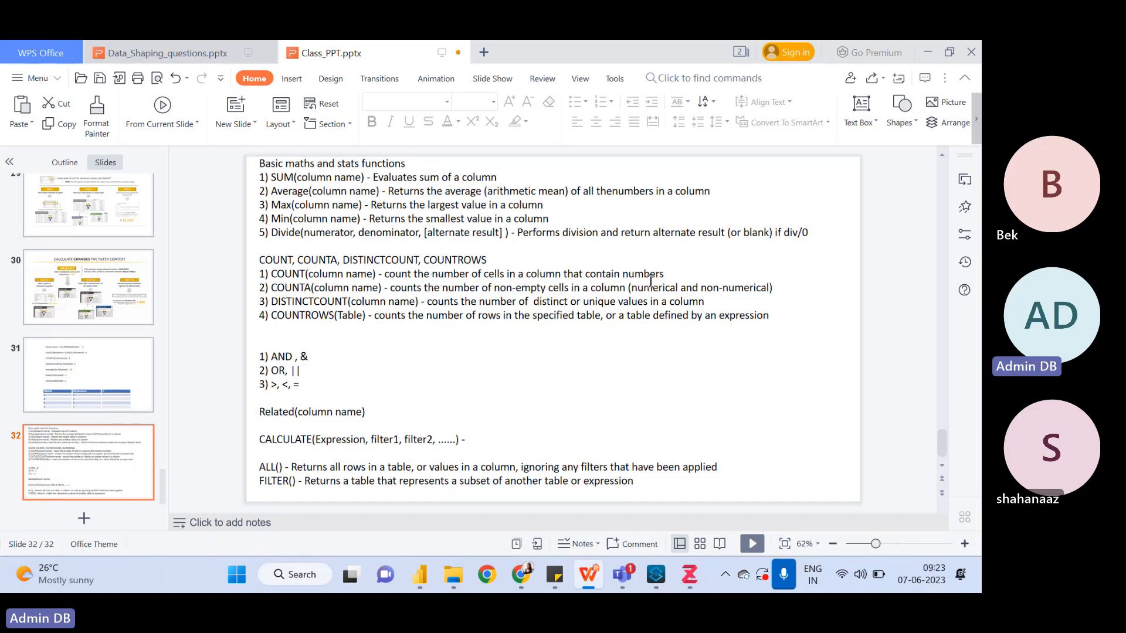
click(114, 364)
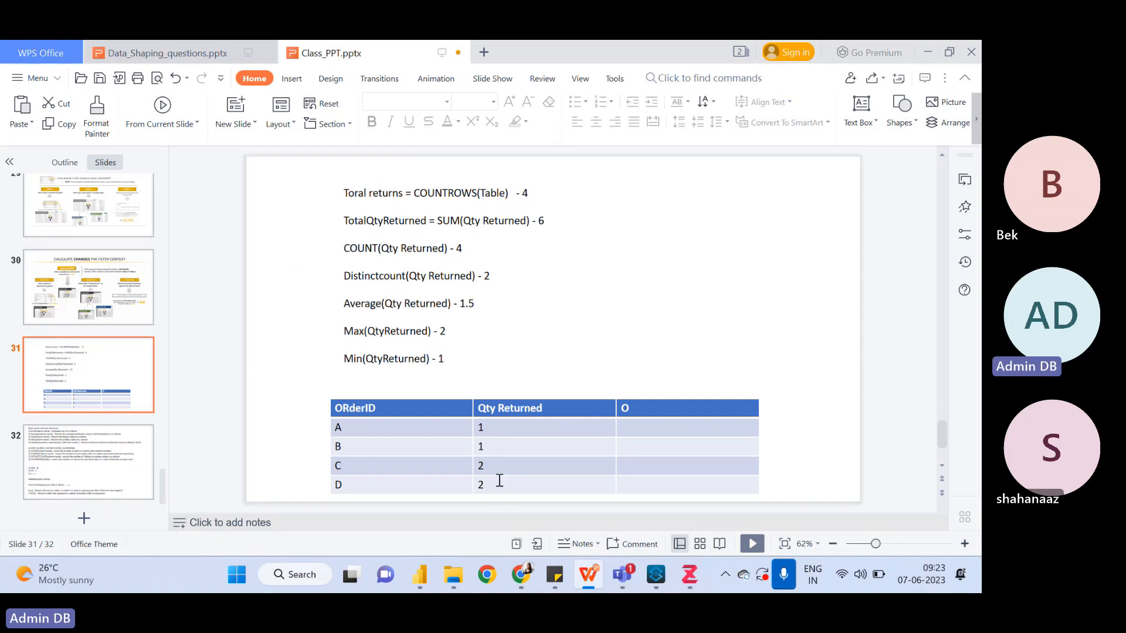
click(100, 443)
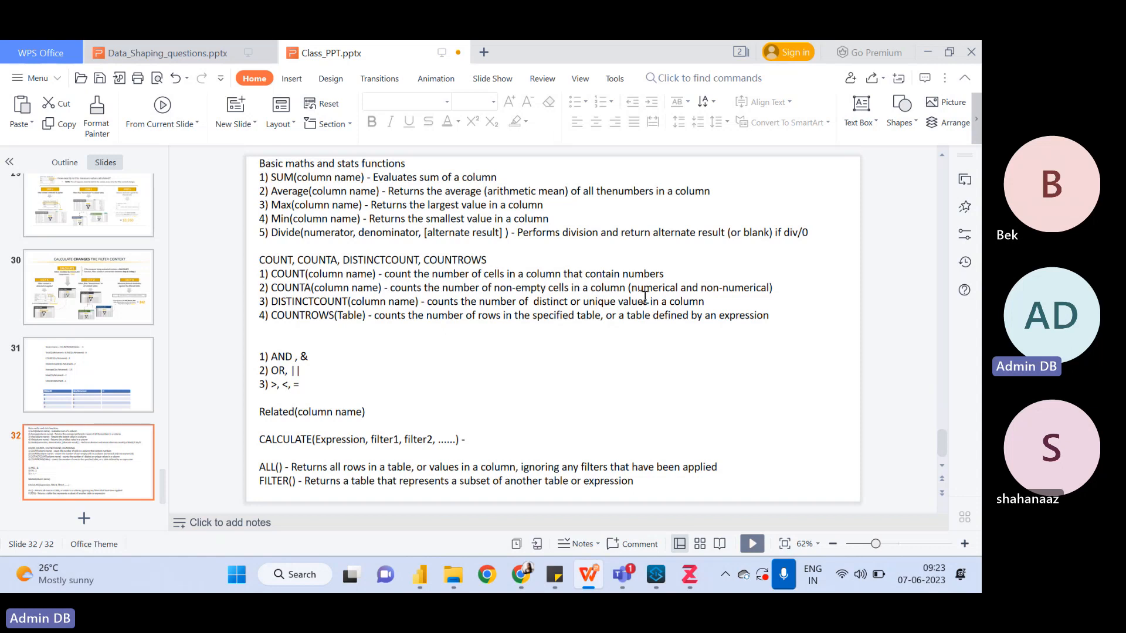
Move the order table up on the Qty Returned example slide to free space beneath it
click(79, 389)
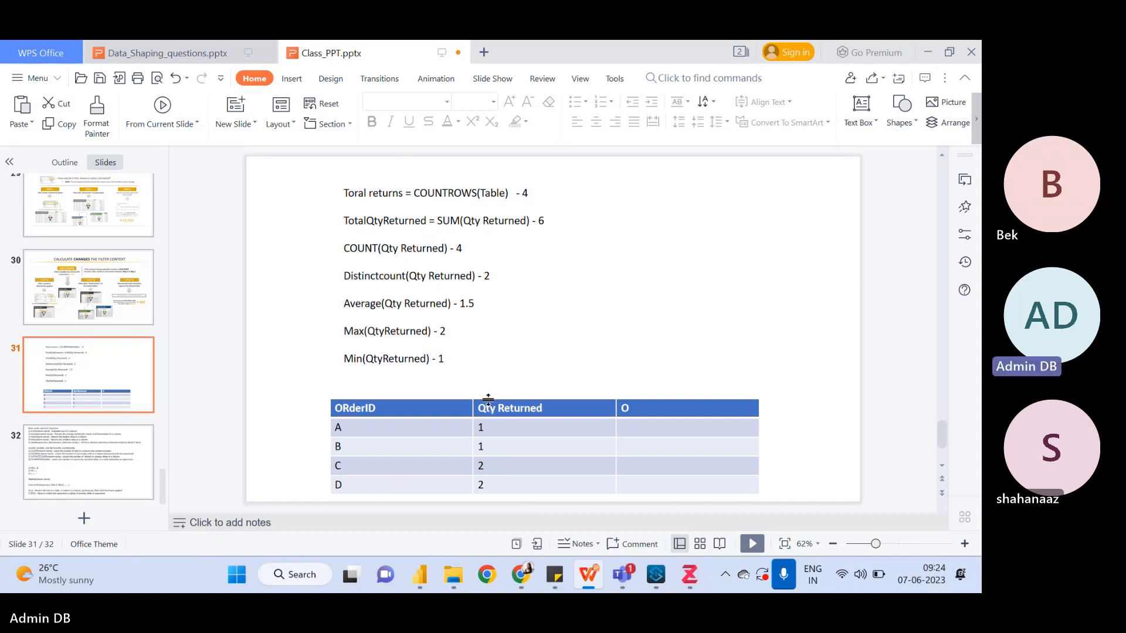
drag(487, 396, 490, 379)
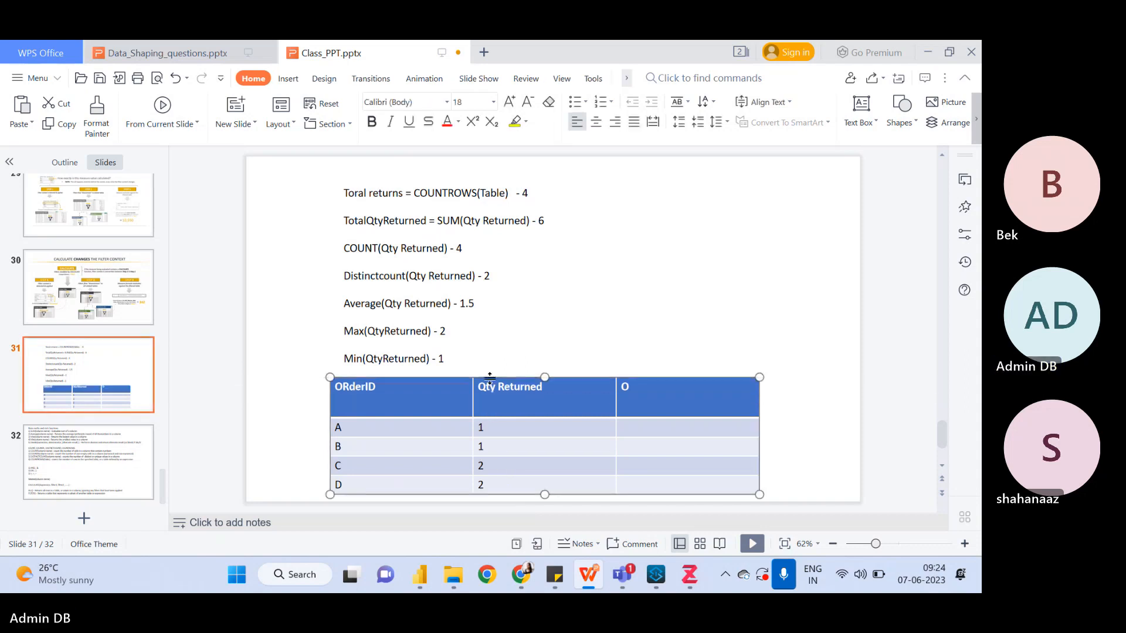
key(ctrl+z)
click(505, 427)
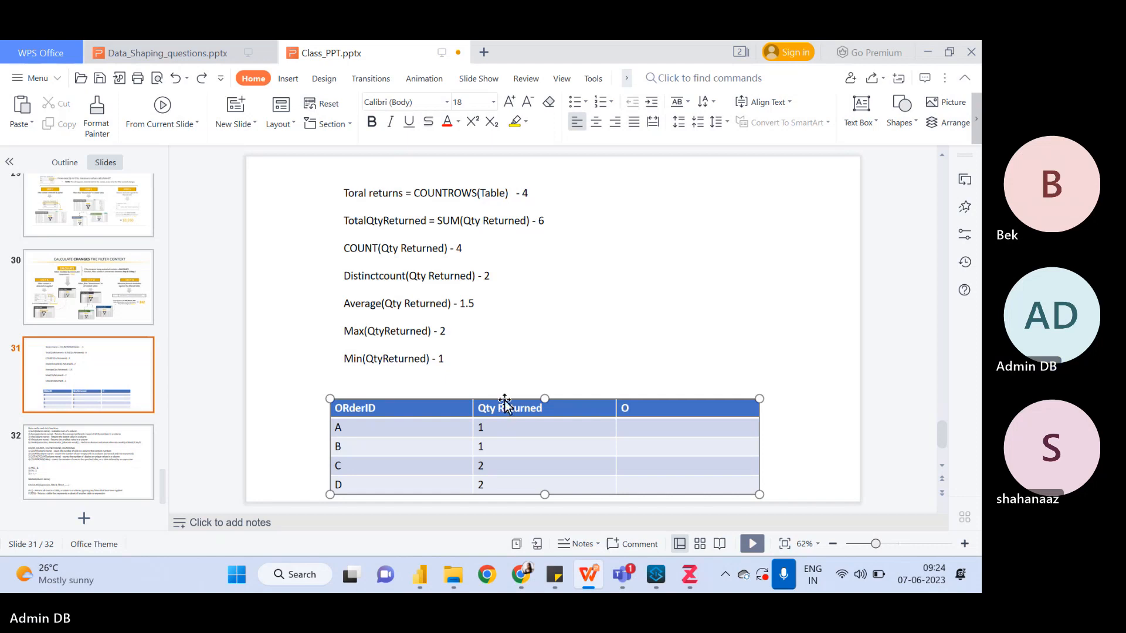
drag(503, 397, 500, 359)
Insert a table row below order D and enter E as its OrderID
click(417, 447)
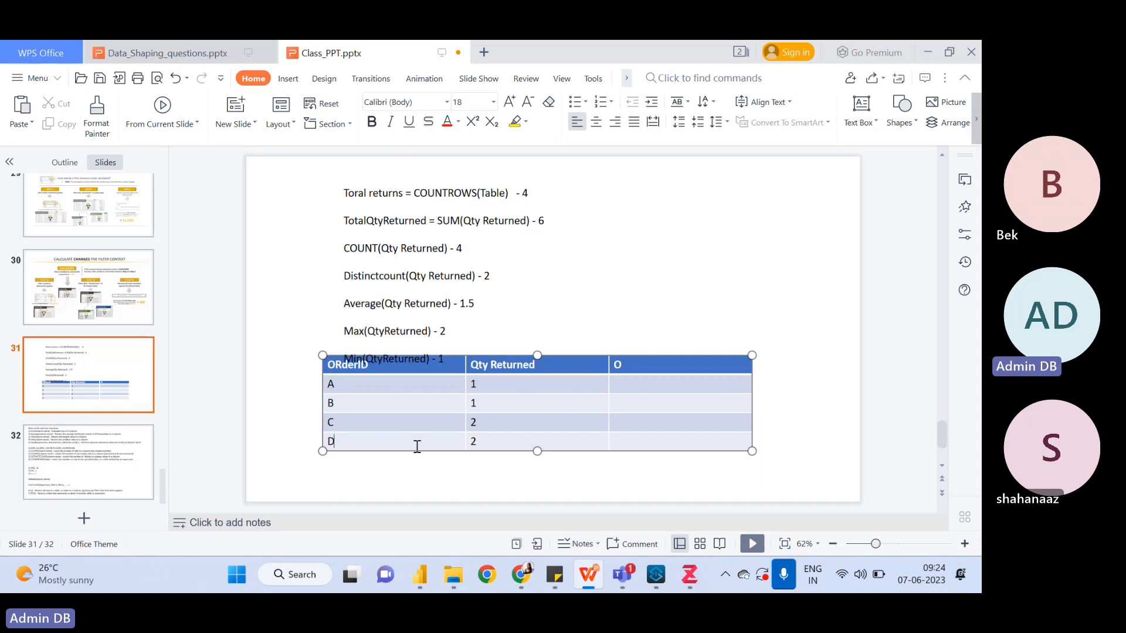
right_click(417, 447)
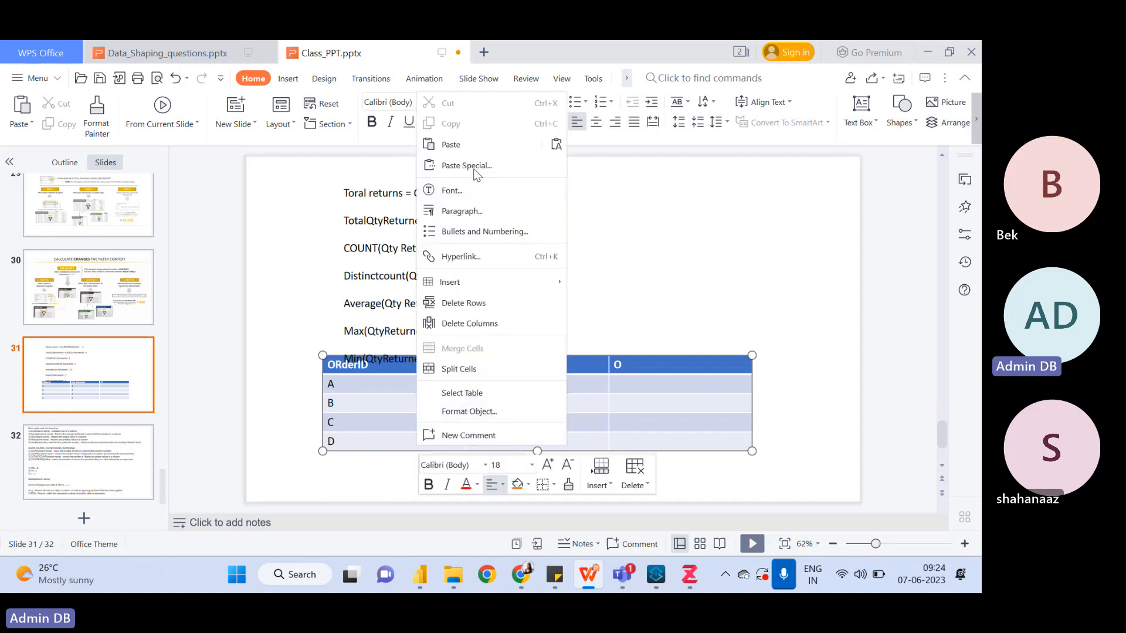
click(603, 490)
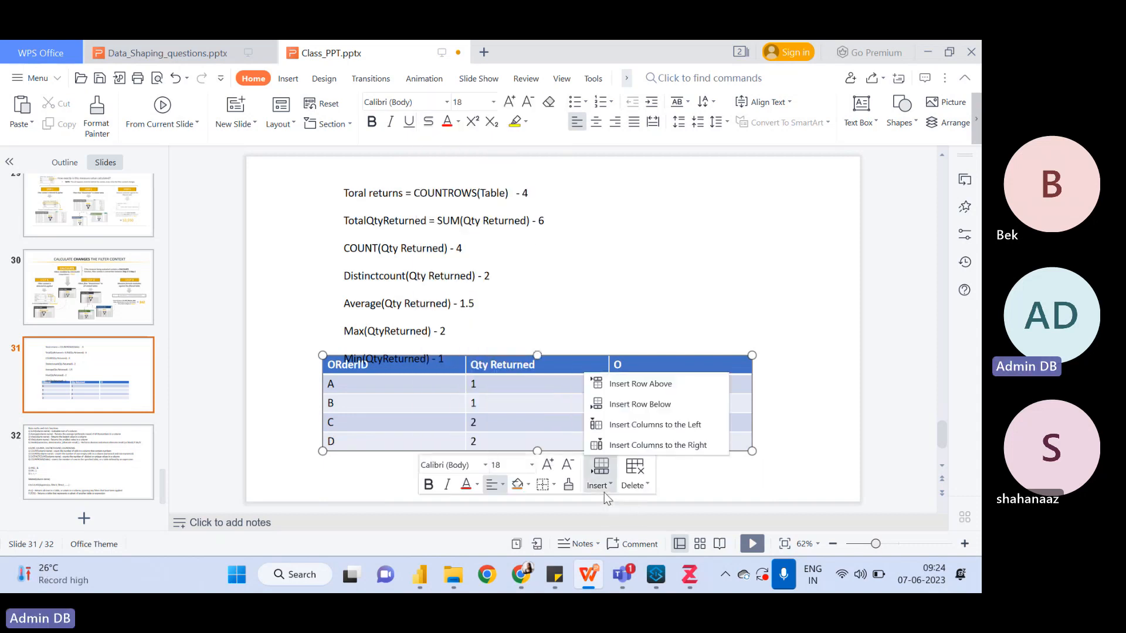
click(622, 404)
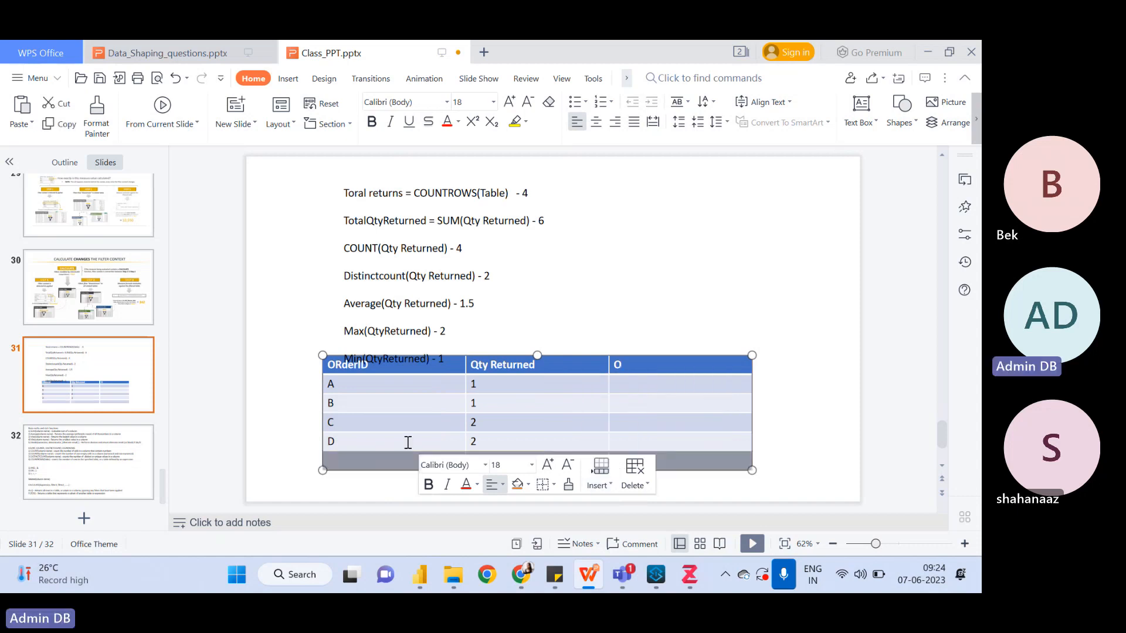
click(375, 461)
text(E)
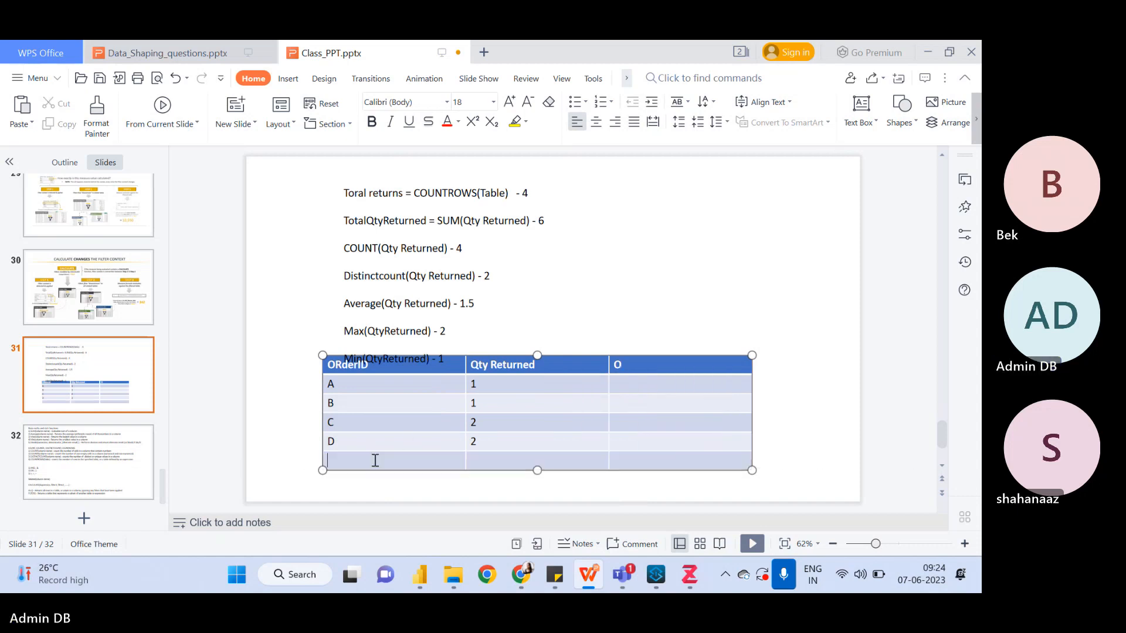